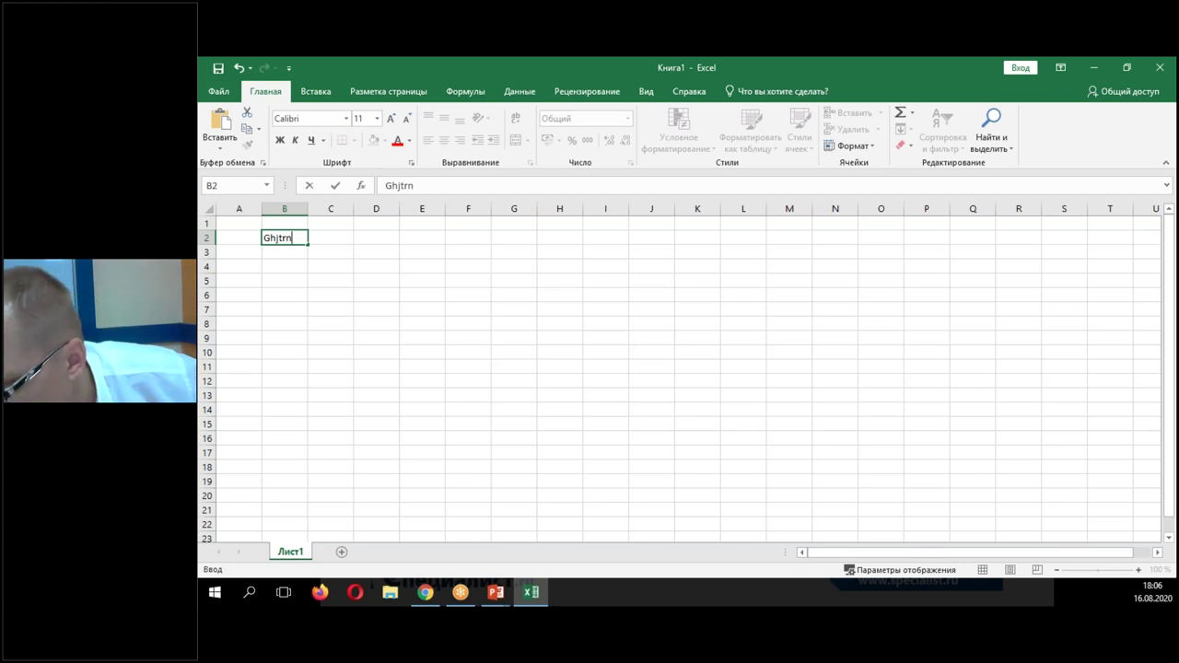
# - Replace the mistyped text in cell B2 with the title "Проект А" and make it bold
pyautogui.doubleClick(295, 237)
pyautogui.press('BackSpace')
pyautogui.press('BackSpace')
pyautogui.press('BackSpace')
pyautogui.press('BackSpace')
pyautogui.press('BackSpace')
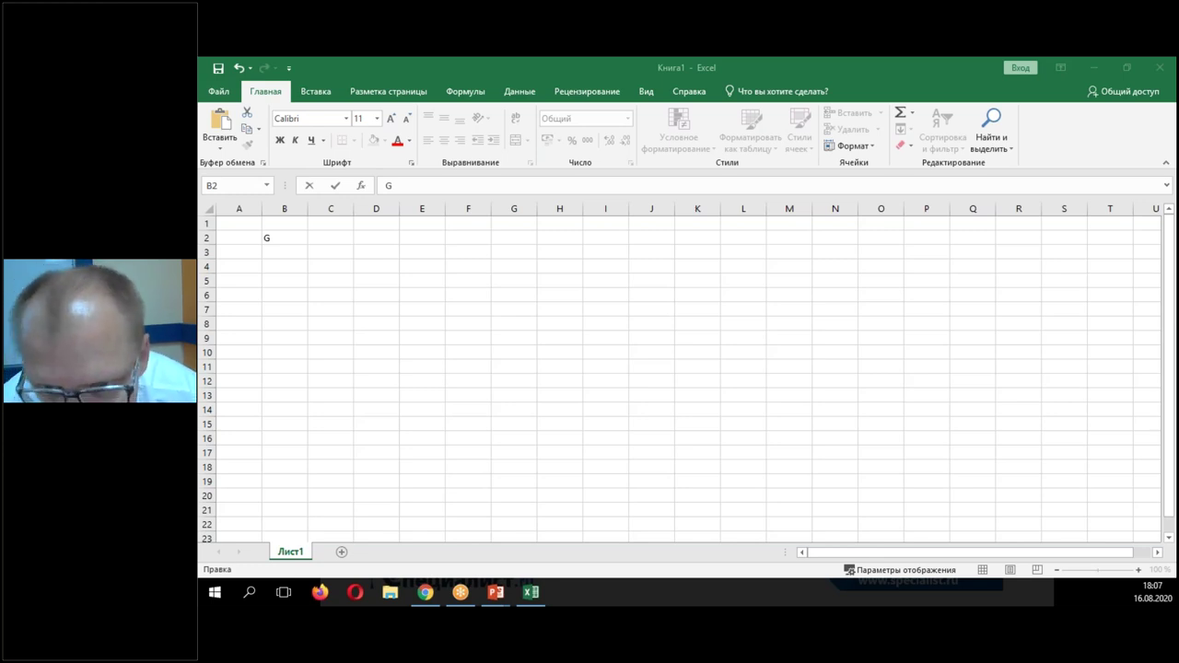
pyautogui.click(273, 238)
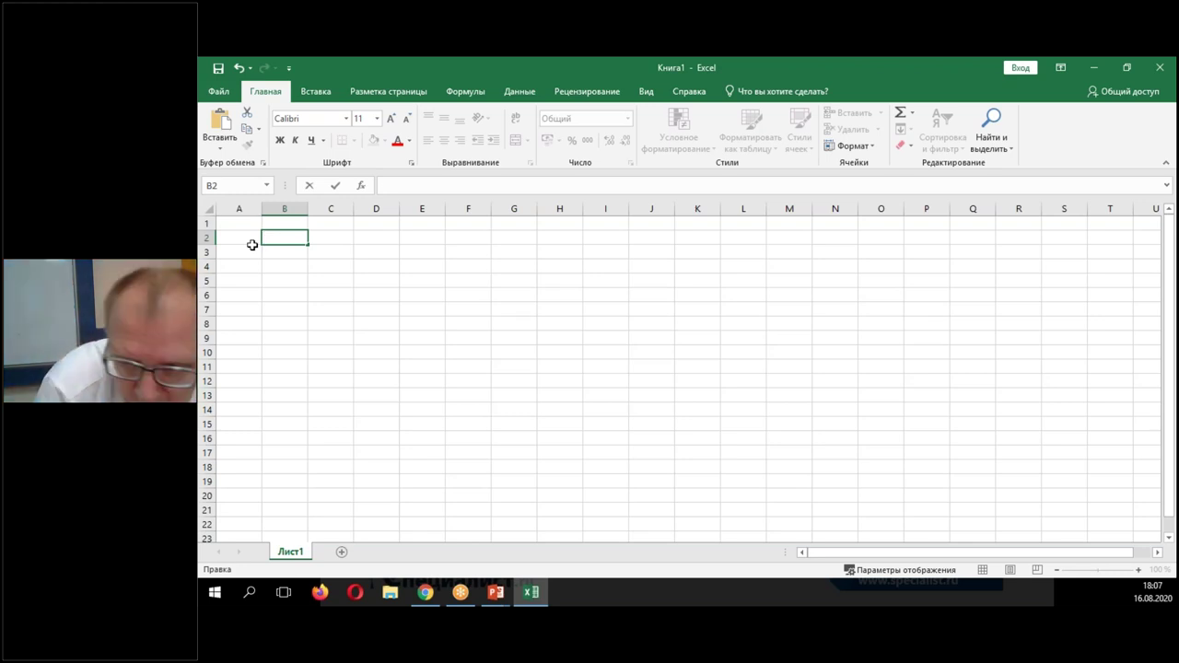
pyautogui.write('Проект А')
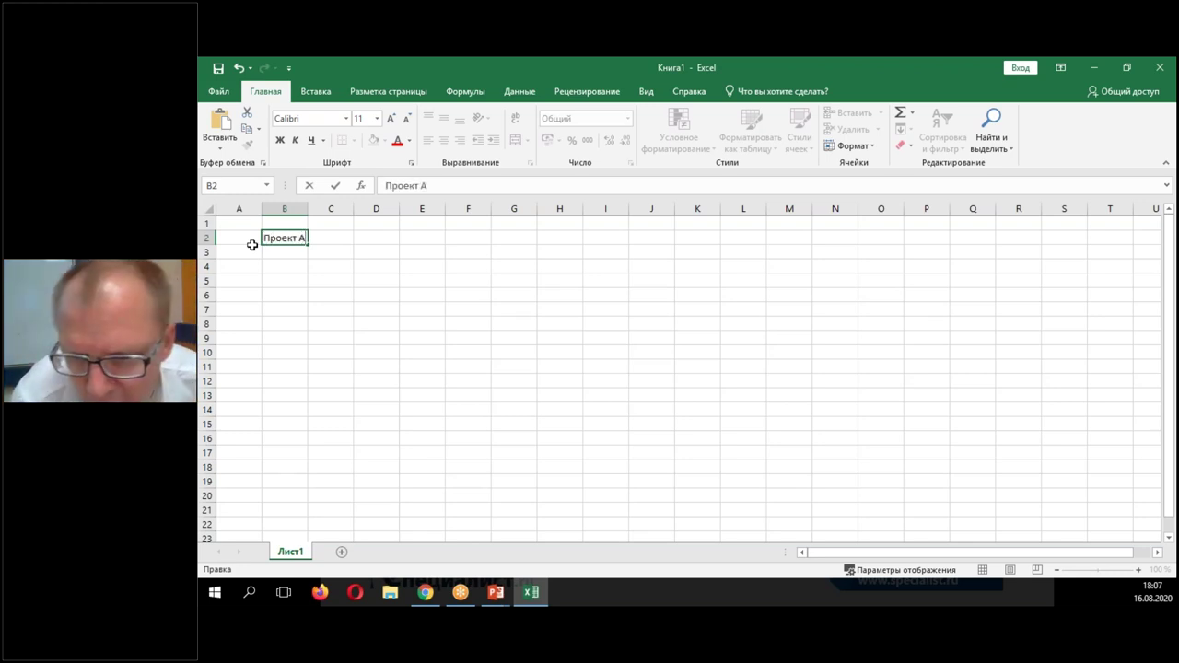
pyautogui.press('Return')
pyautogui.press('Up')
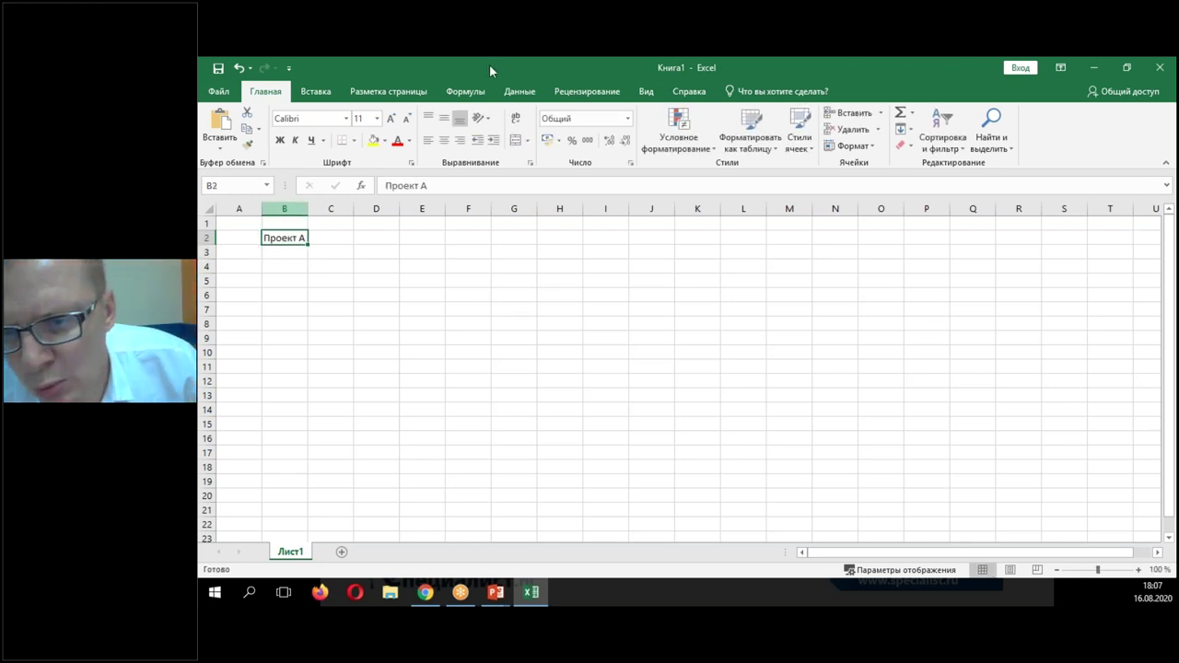
pyautogui.click(277, 144)
pyautogui.click(289, 255)
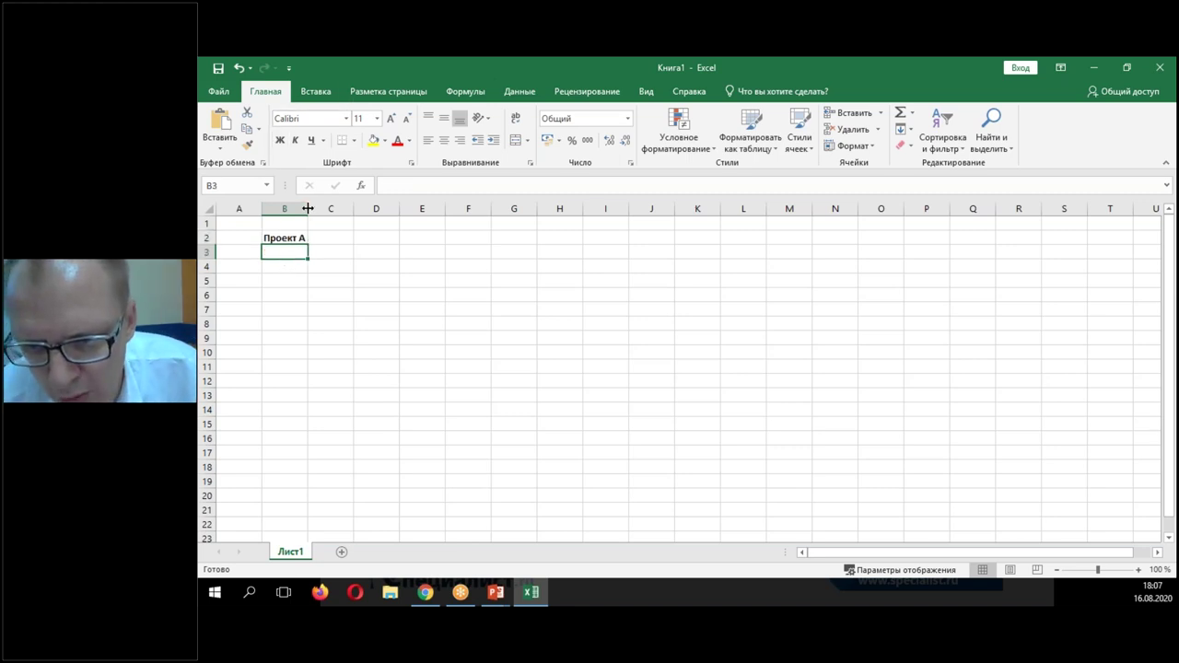
# - Enter the heading "Наименование" in cell B4 and fit column B's width to it
pyautogui.click(289, 267)
pyautogui.write('На')
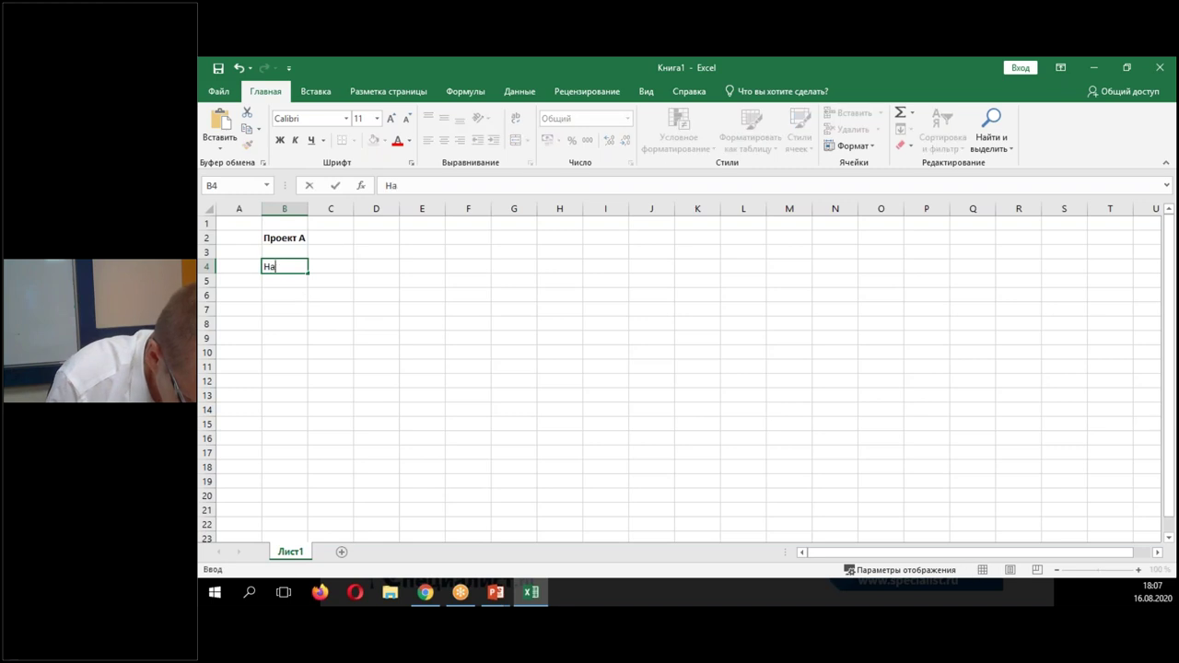
pyautogui.write('именование')
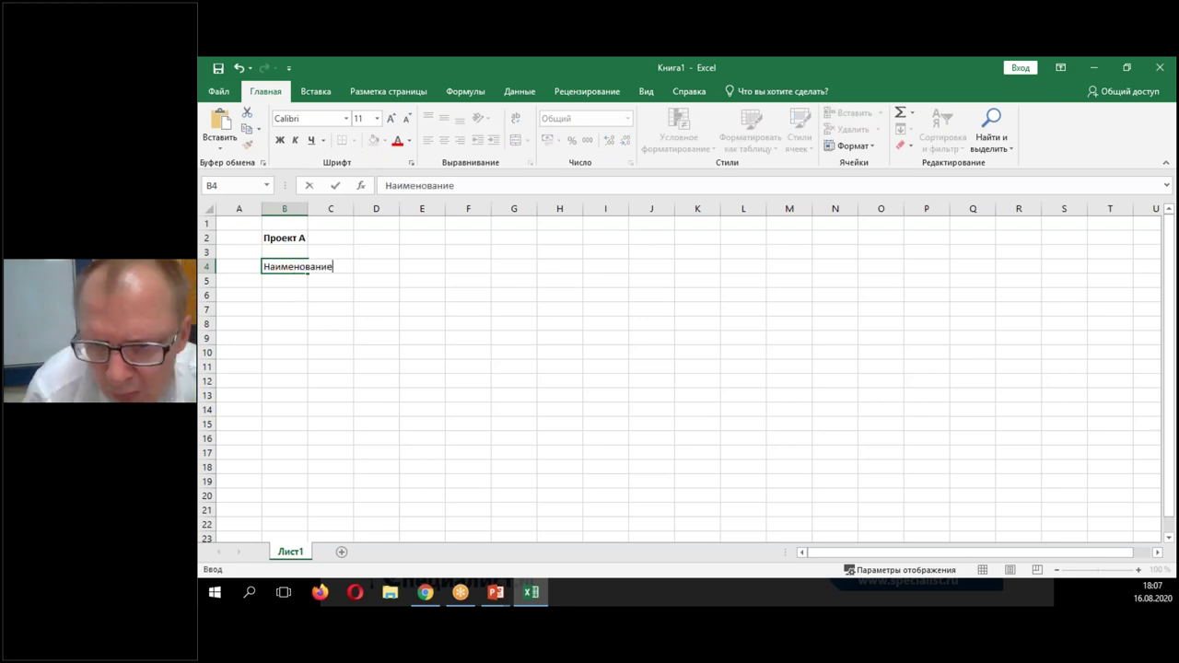
pyautogui.press('Return')
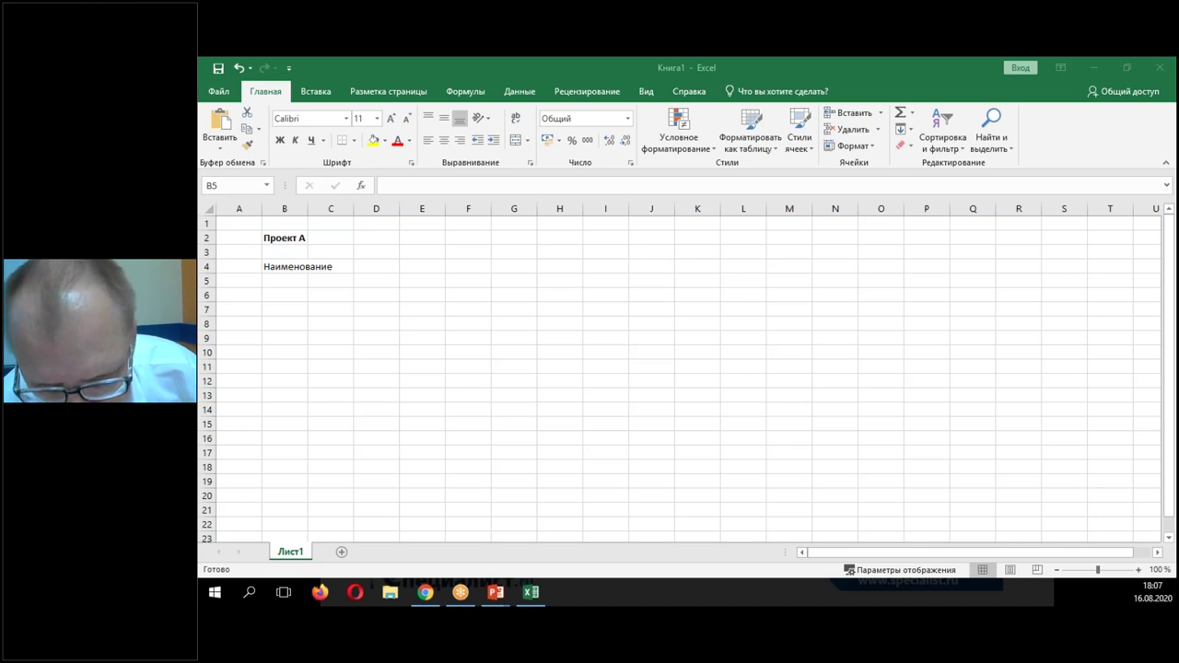
pyautogui.click(311, 213)
pyautogui.doubleClick(311, 212)
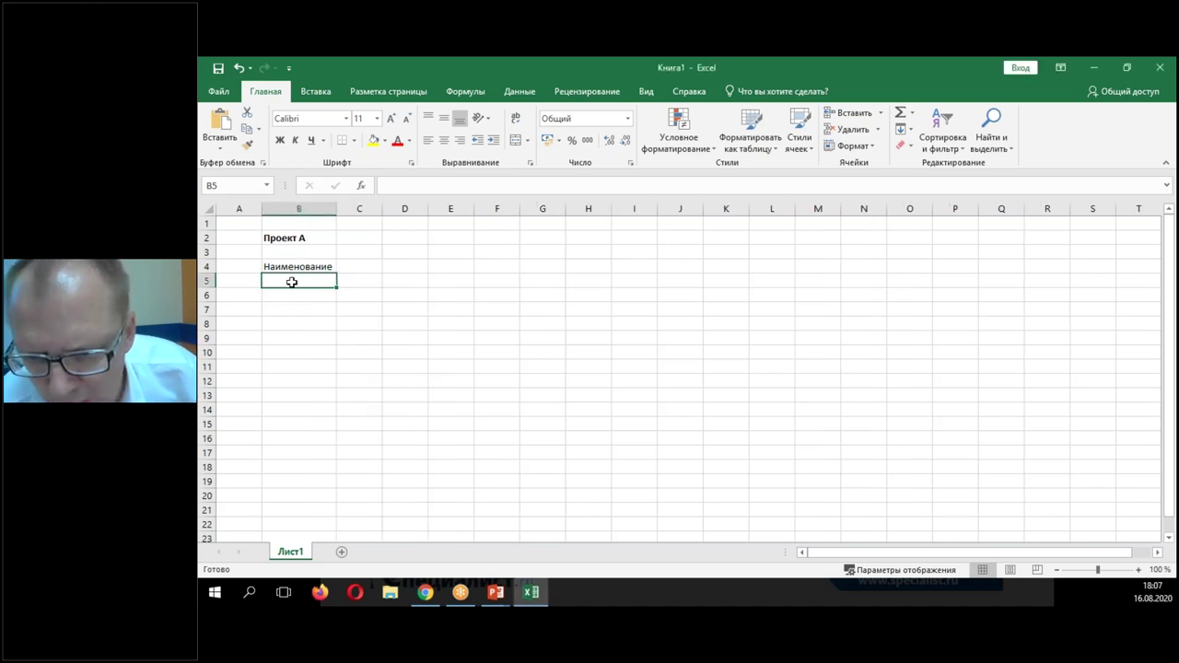
# - Enter the row label "Чистый денежный поток" in cell B5 and fit column B's width to it
pyautogui.write('Чист')
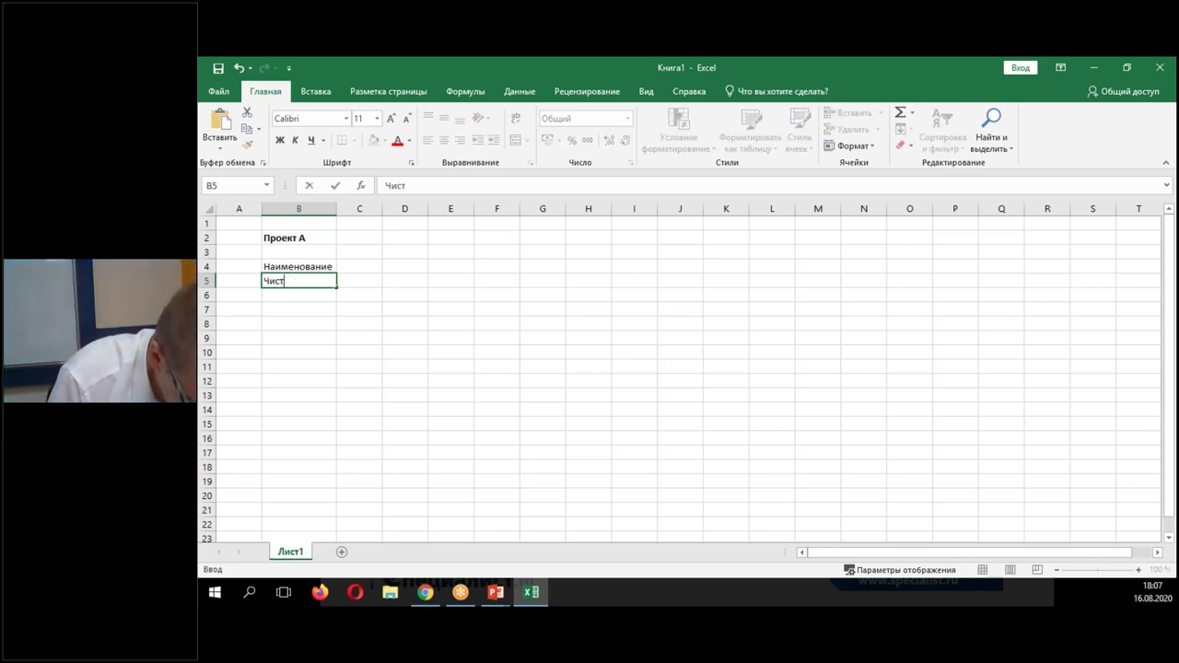
pyautogui.write('ый денежный поток')
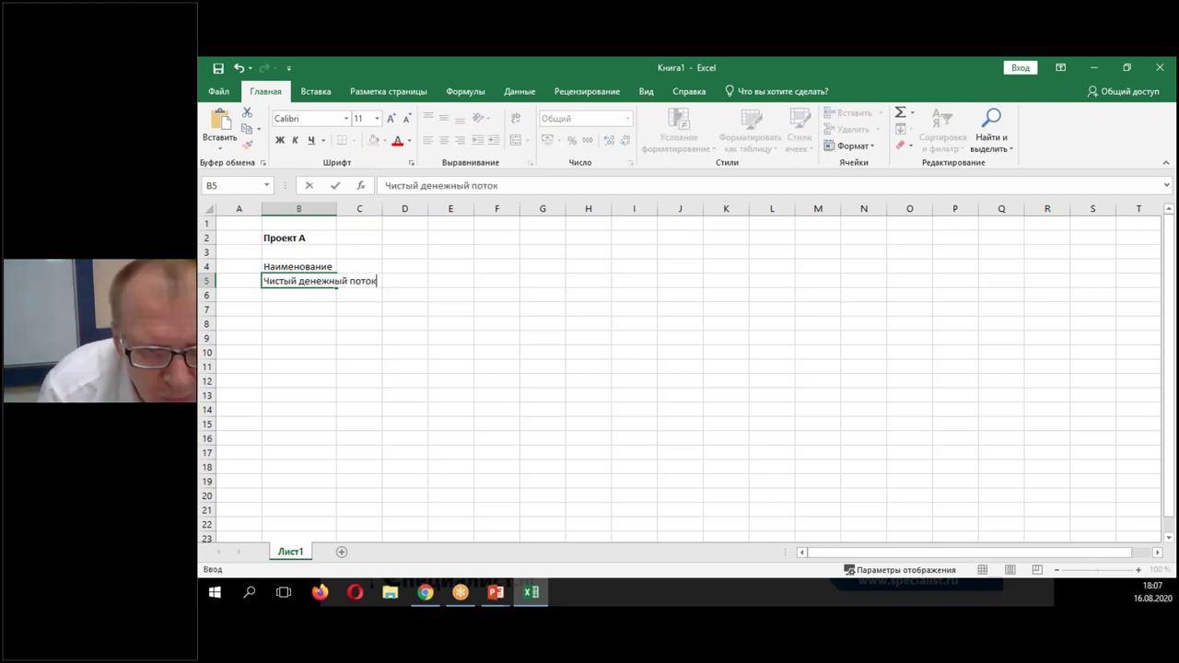
pyautogui.press('Return')
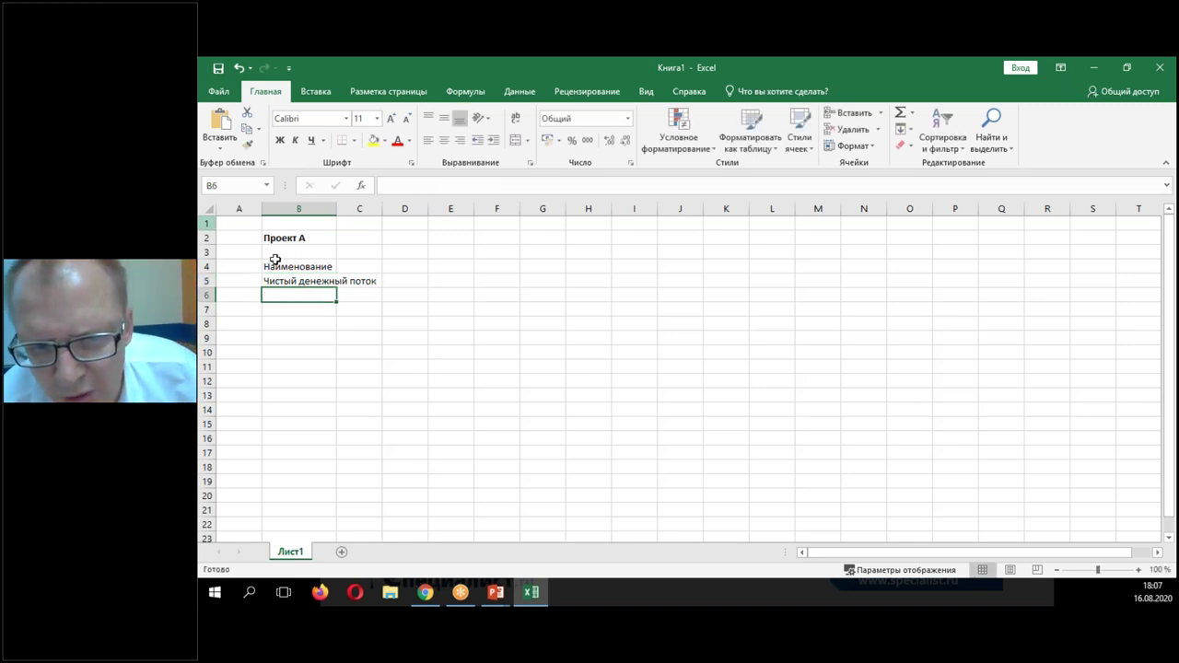
pyautogui.doubleClick(337, 208)
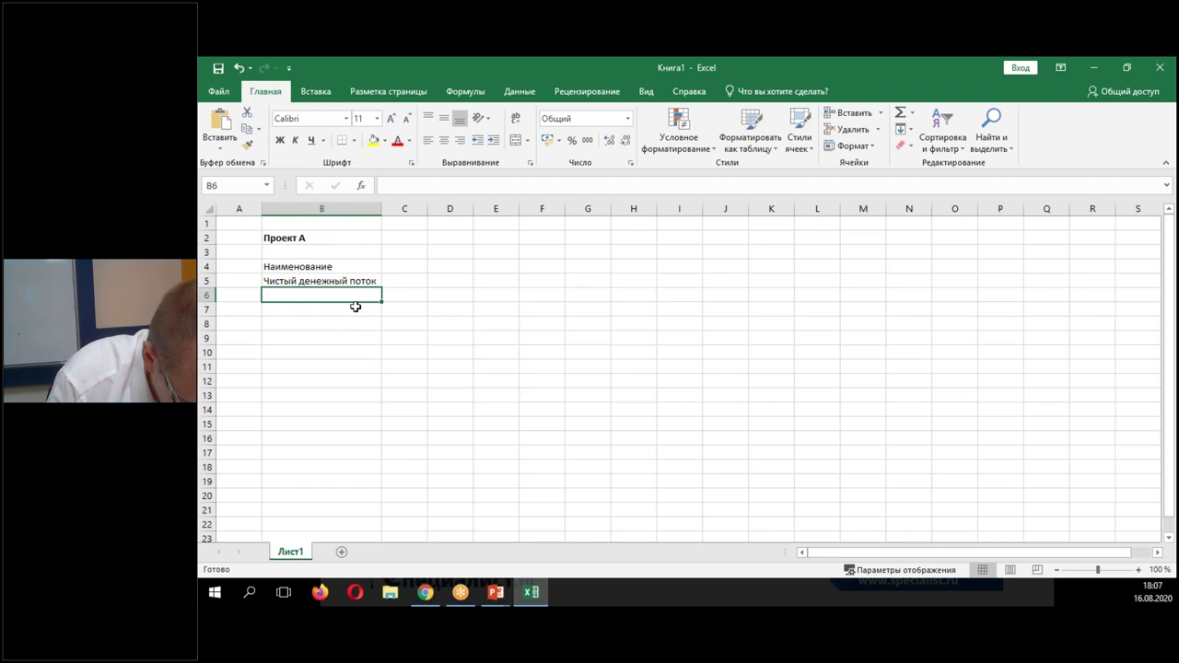
# - Enter the row label "Ставка дисконтирования" in cell B6 below the net cash flow label
pyautogui.write('Ставка ди')
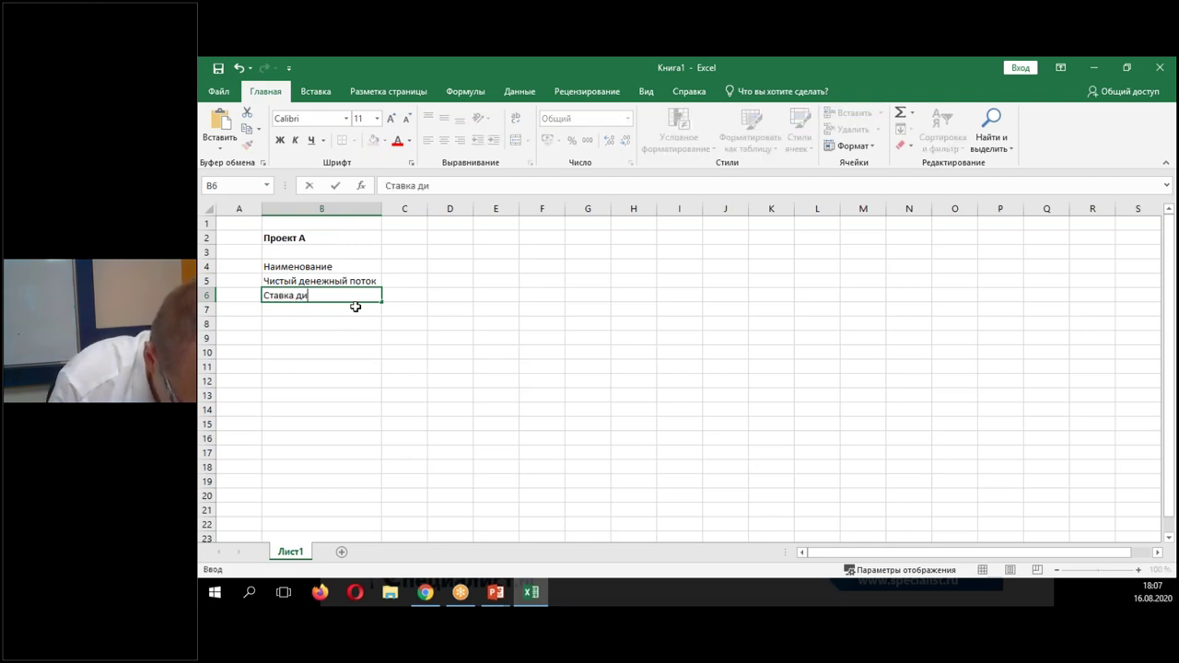
pyautogui.write('сконтирования')
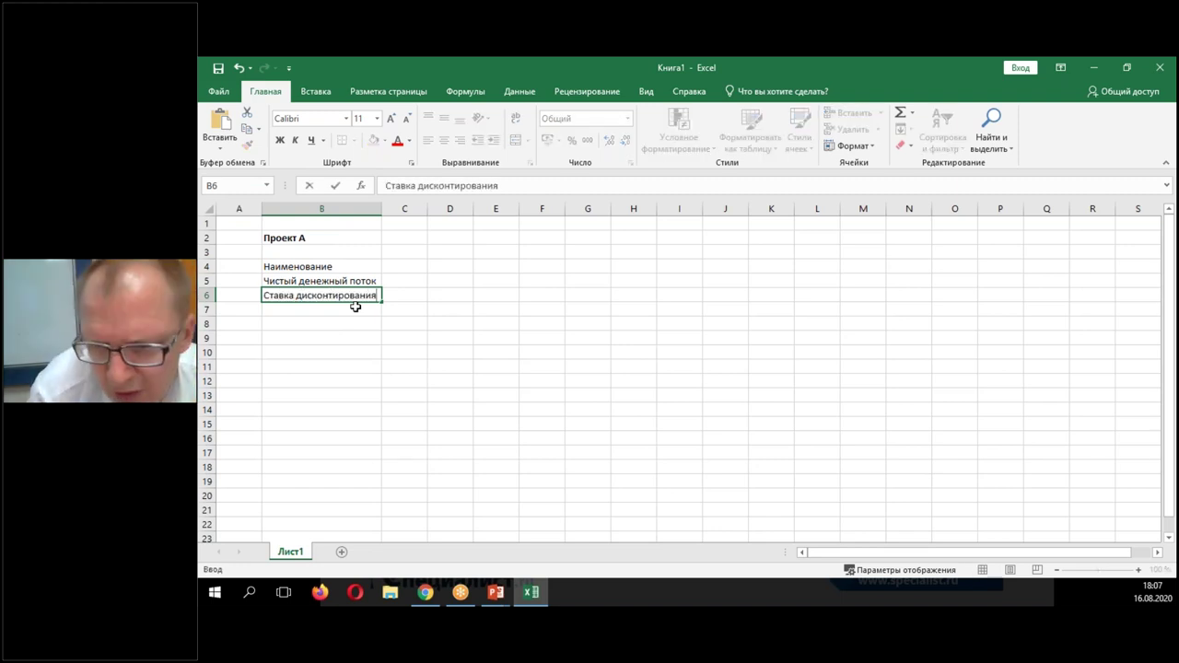
pyautogui.press('Return')
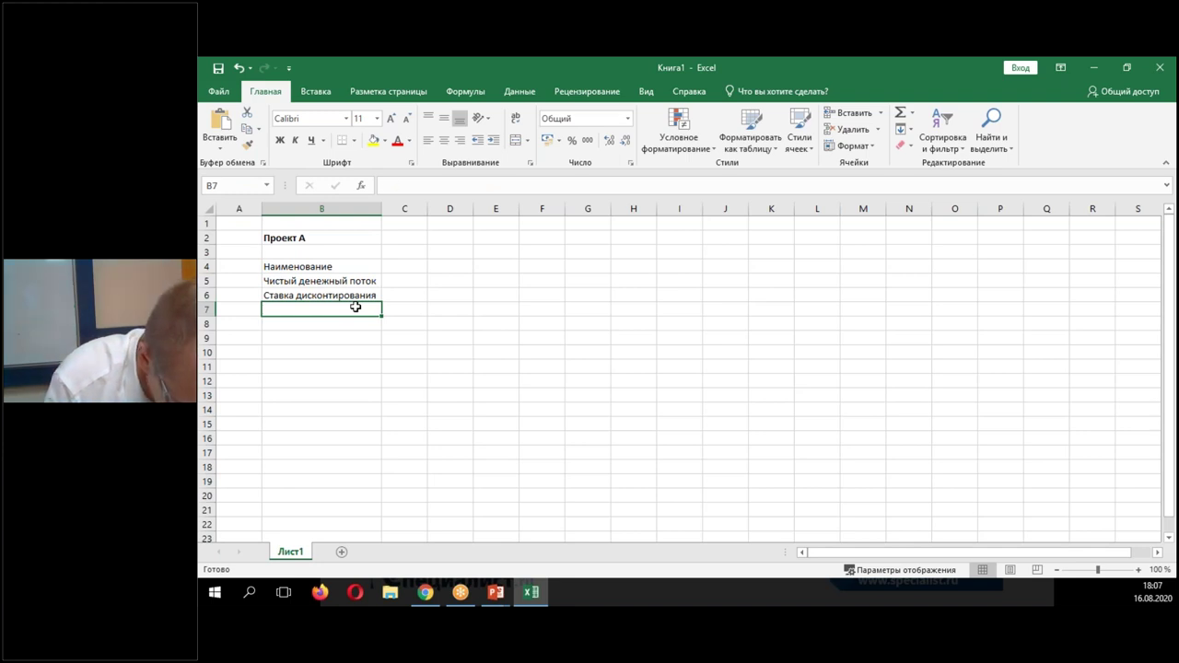
# - Enter the row label "Дисконтированный денежный поток" in cell B7 and fit column B's width to it
pyautogui.write('Дисконтирова')
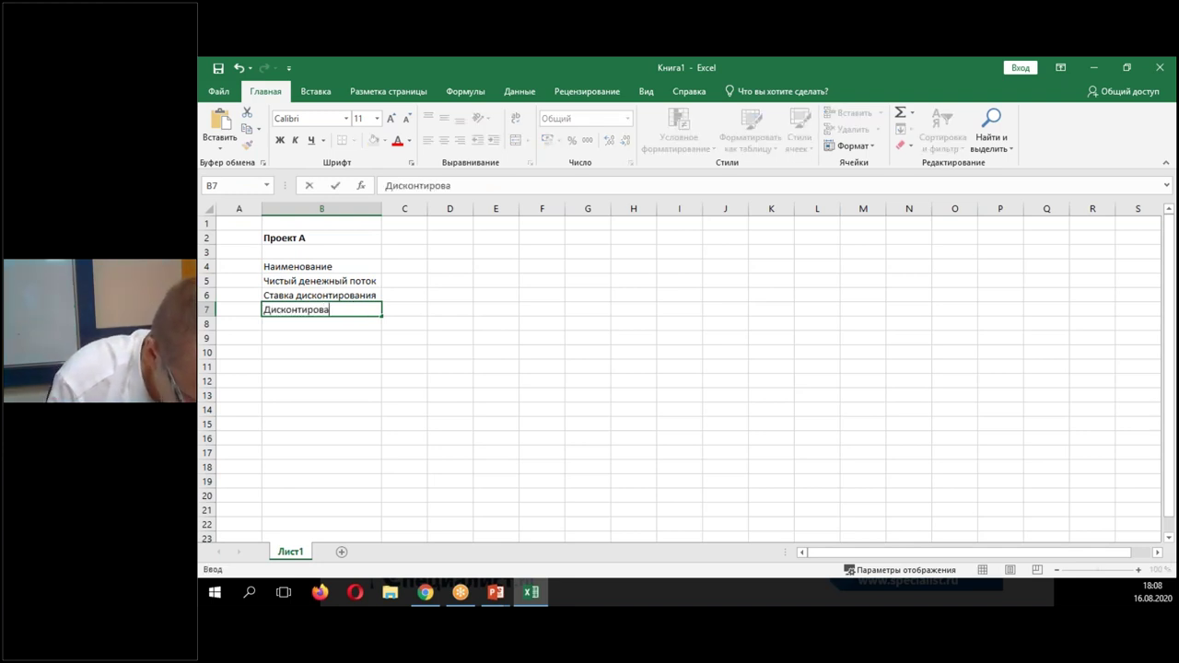
pyautogui.write('нный денежный п')
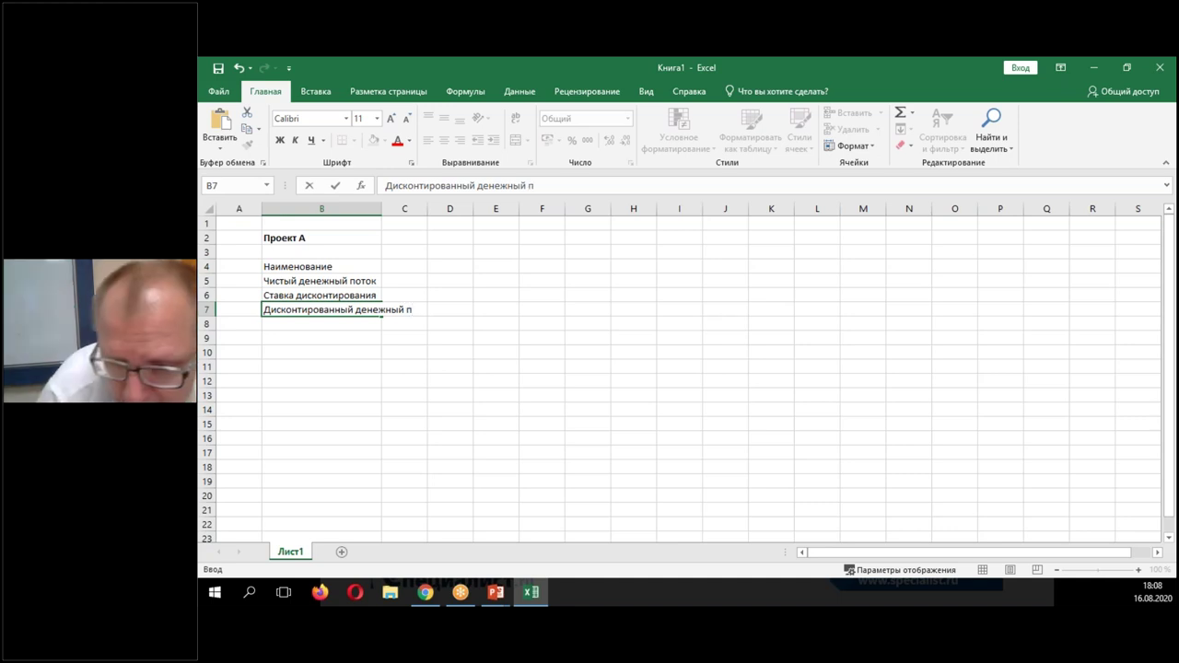
pyautogui.write('оток')
pyautogui.press('Return')
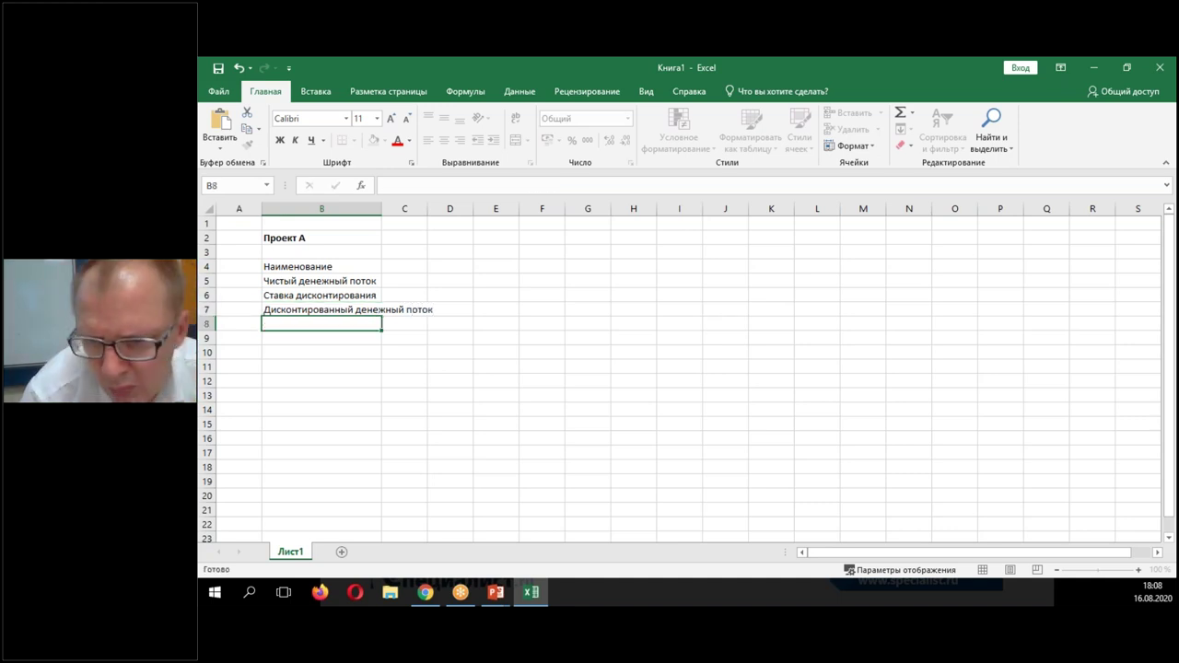
pyautogui.doubleClick(381, 208)
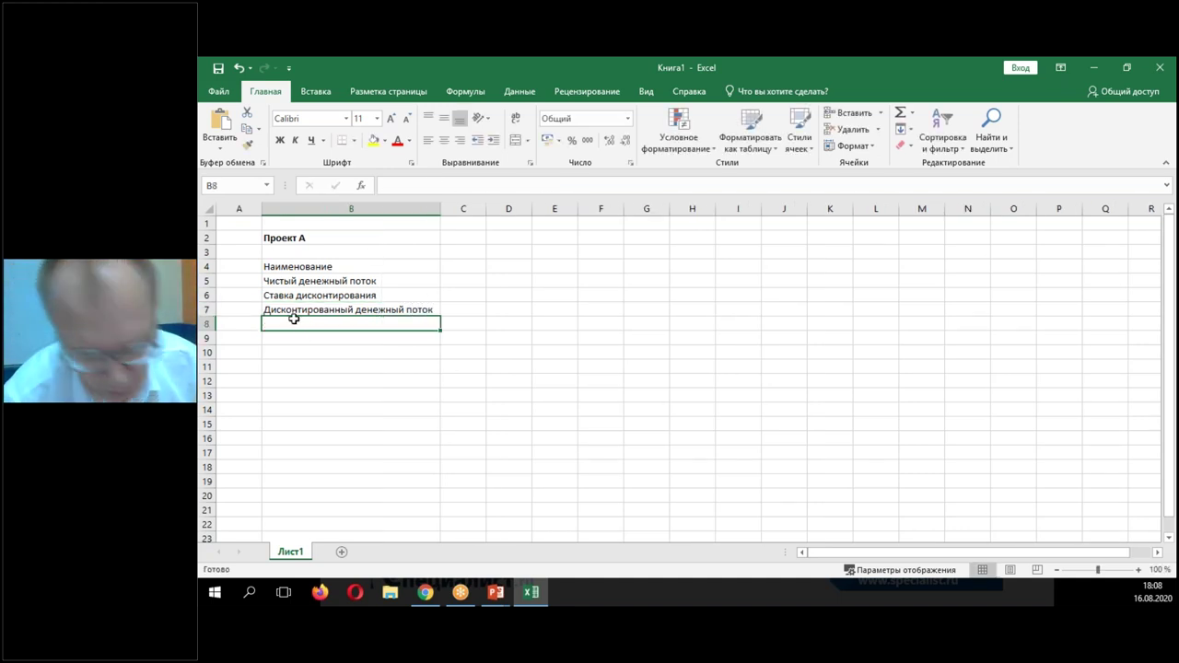
# - Enter the row label "Куммулятивный дисконтированный денежный поток" in cell B8 and fit column B's width to it
pyautogui.write('Куммул')
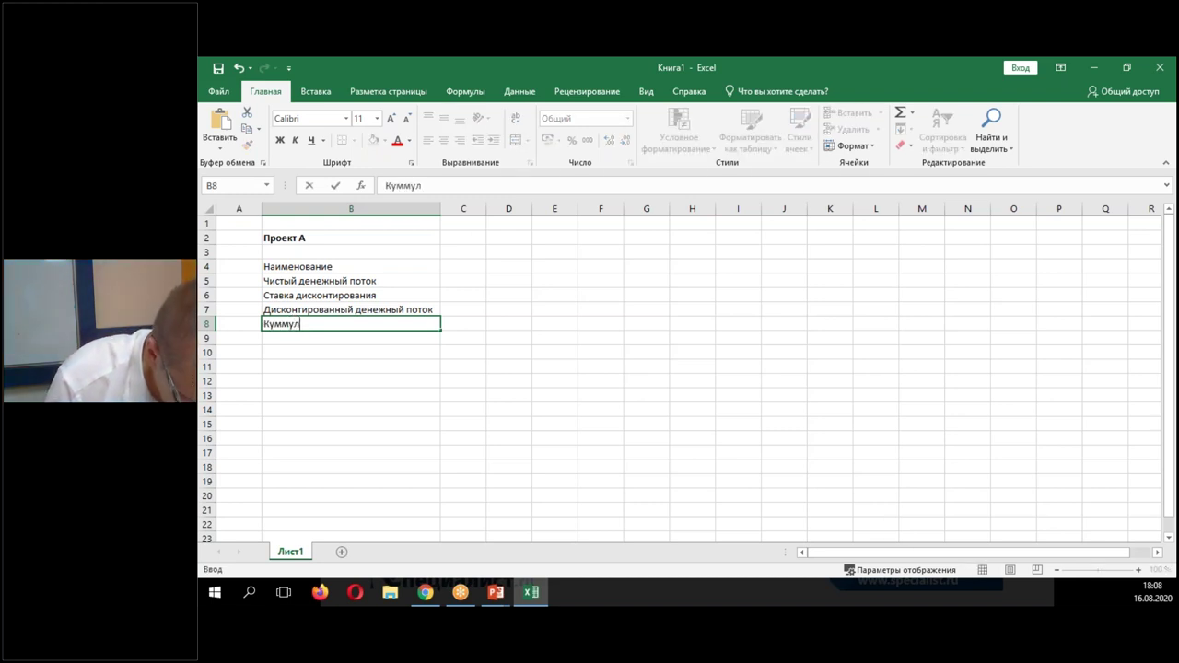
pyautogui.write('ятивный ди')
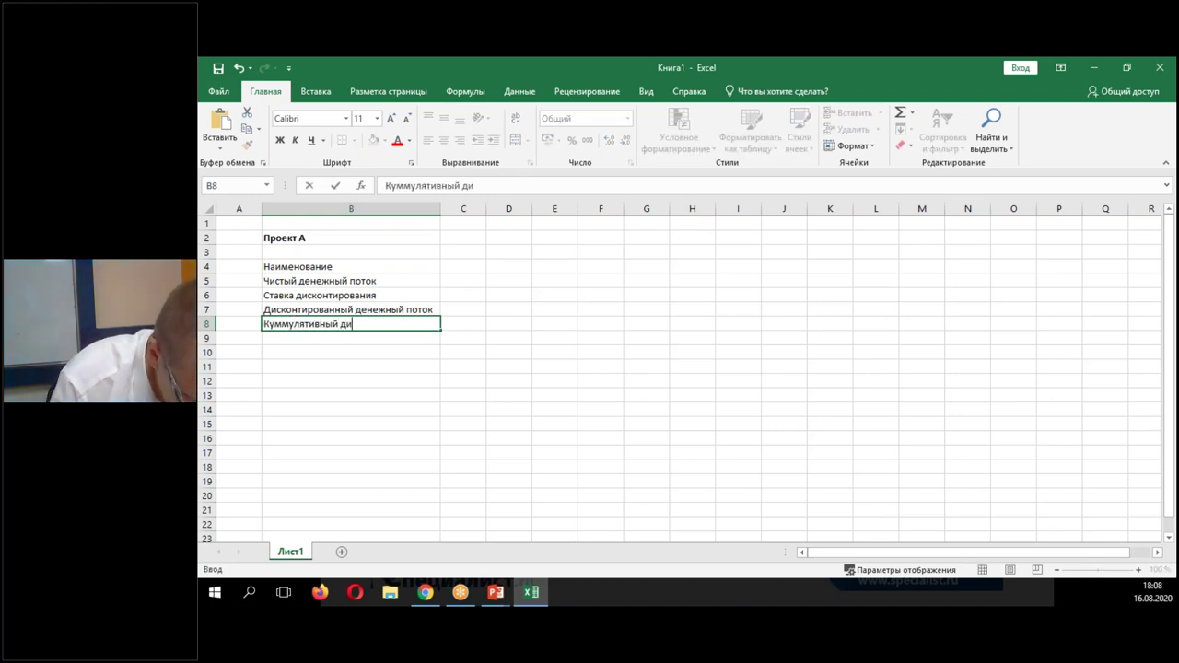
pyautogui.write('сконтирован')
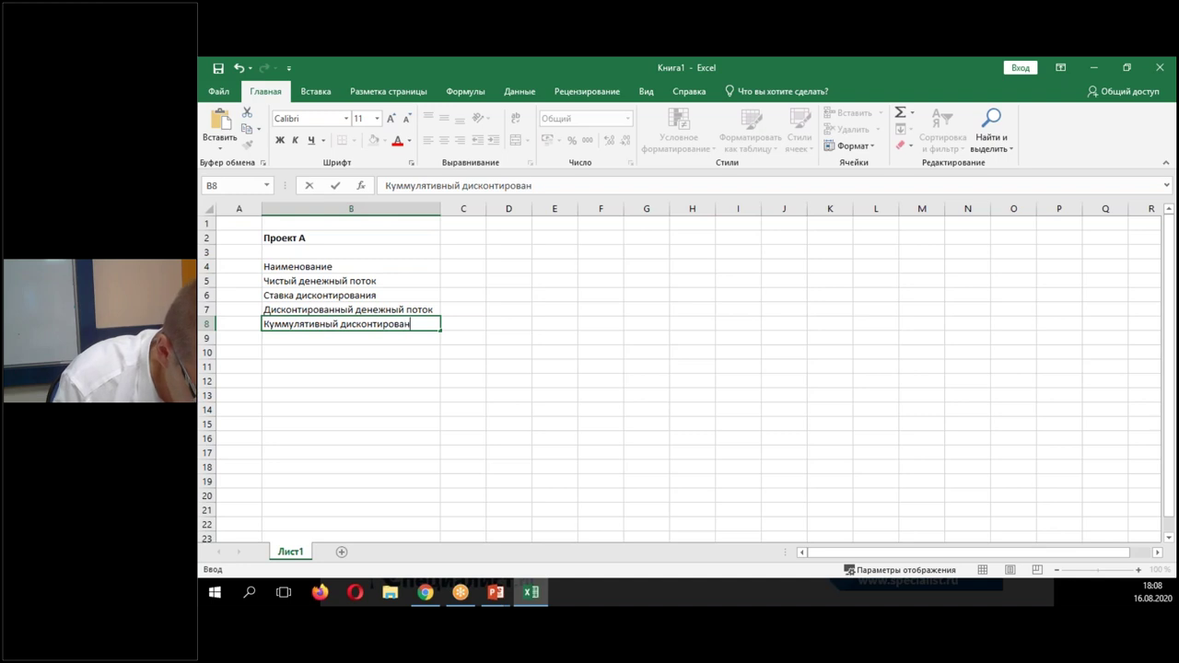
pyautogui.write('ный денеж')
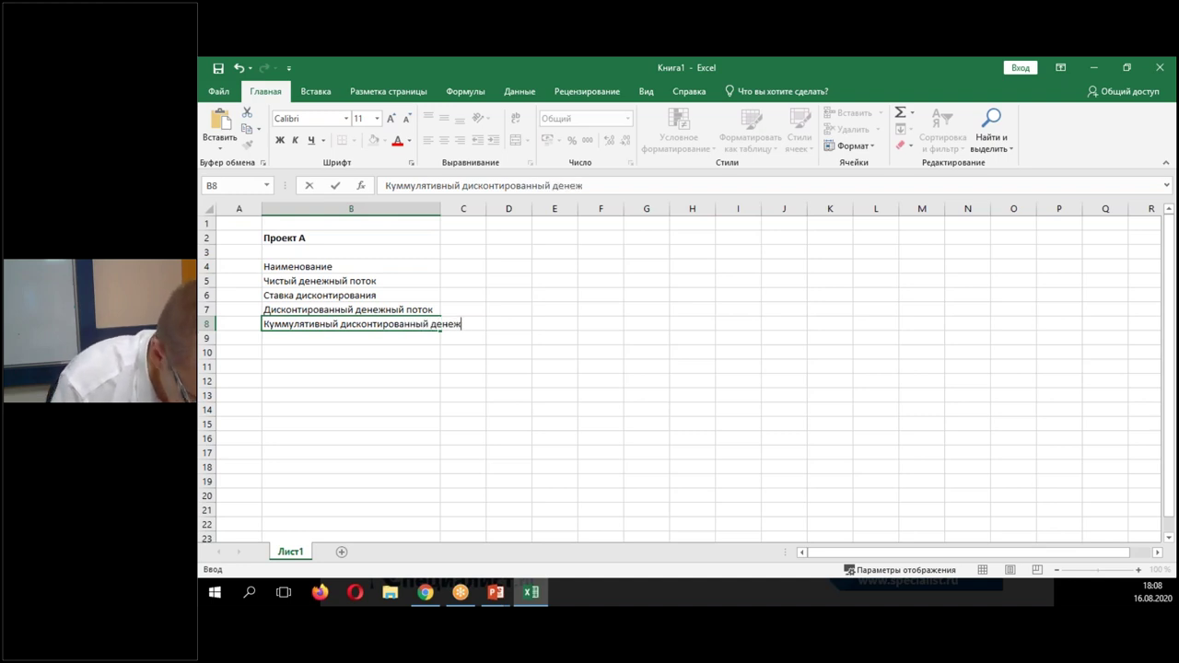
pyautogui.write('ный поток')
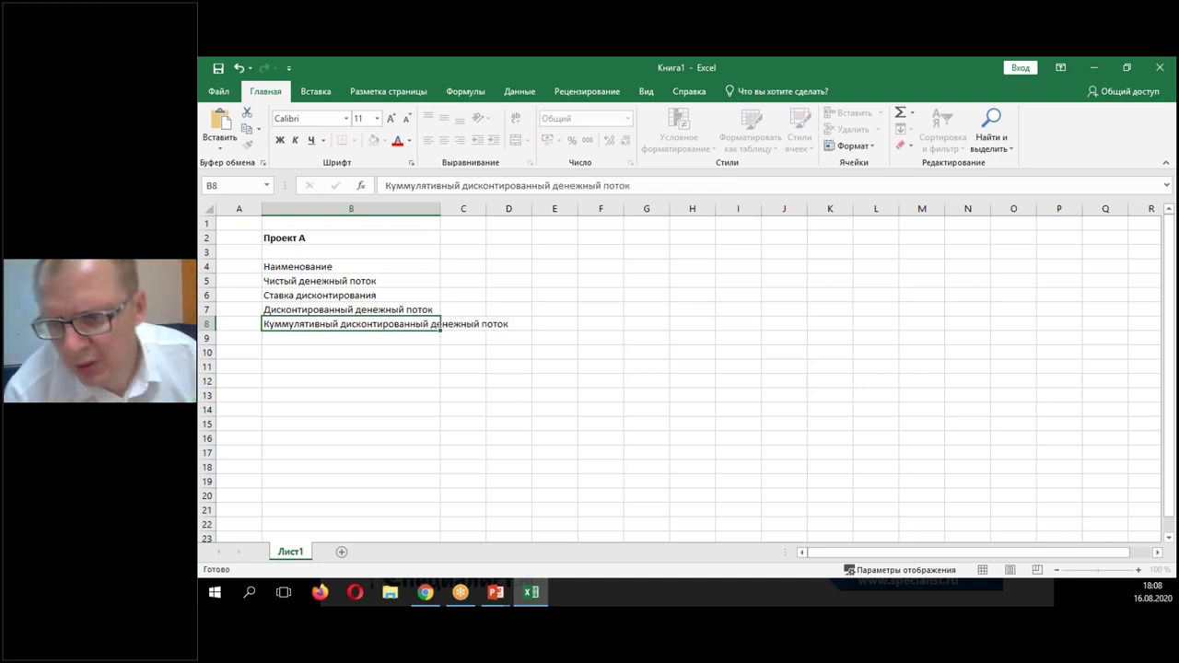
pyautogui.press('Return')
pyautogui.doubleClick(440, 210)
# - Enter the years 2020, 2021, 2022 and 2023 as column headings in cells C4 to F4
pyautogui.click(421, 268)
pyautogui.press('Right')
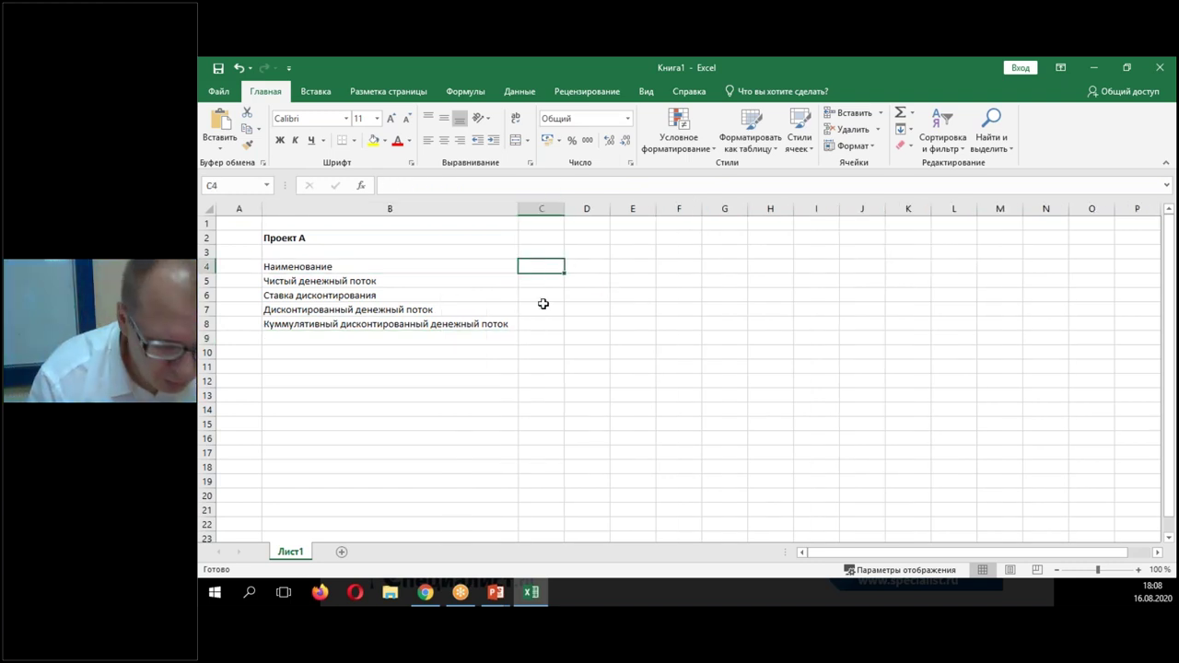
pyautogui.write('2020')
pyautogui.press('Right')
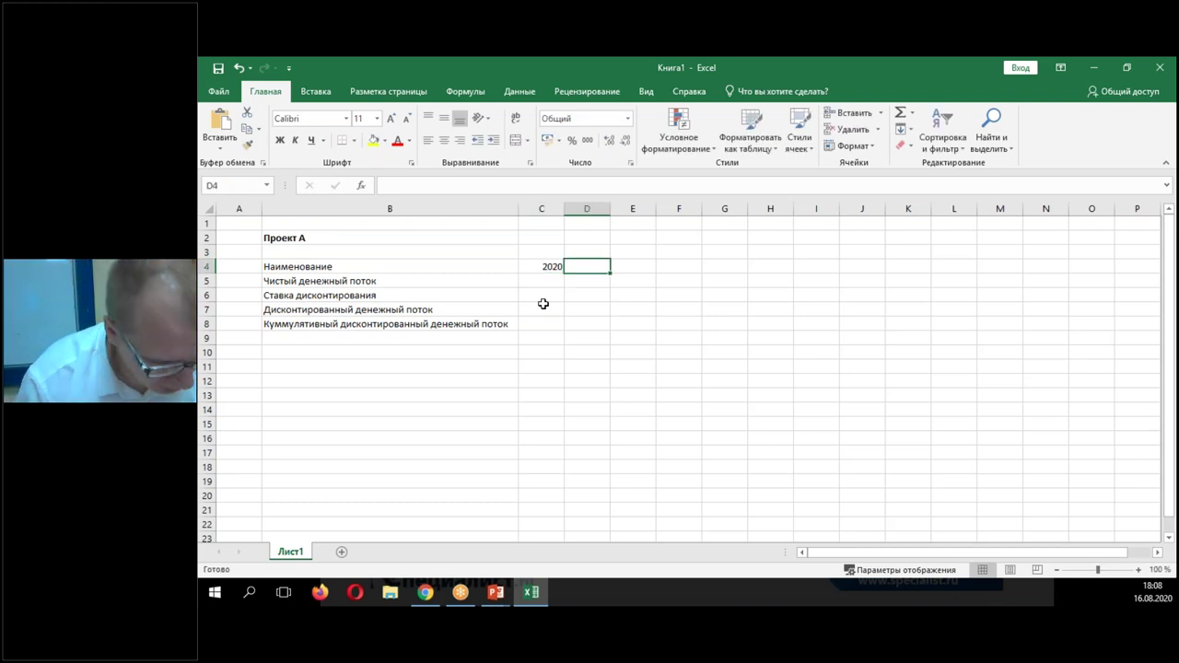
pyautogui.write('2021')
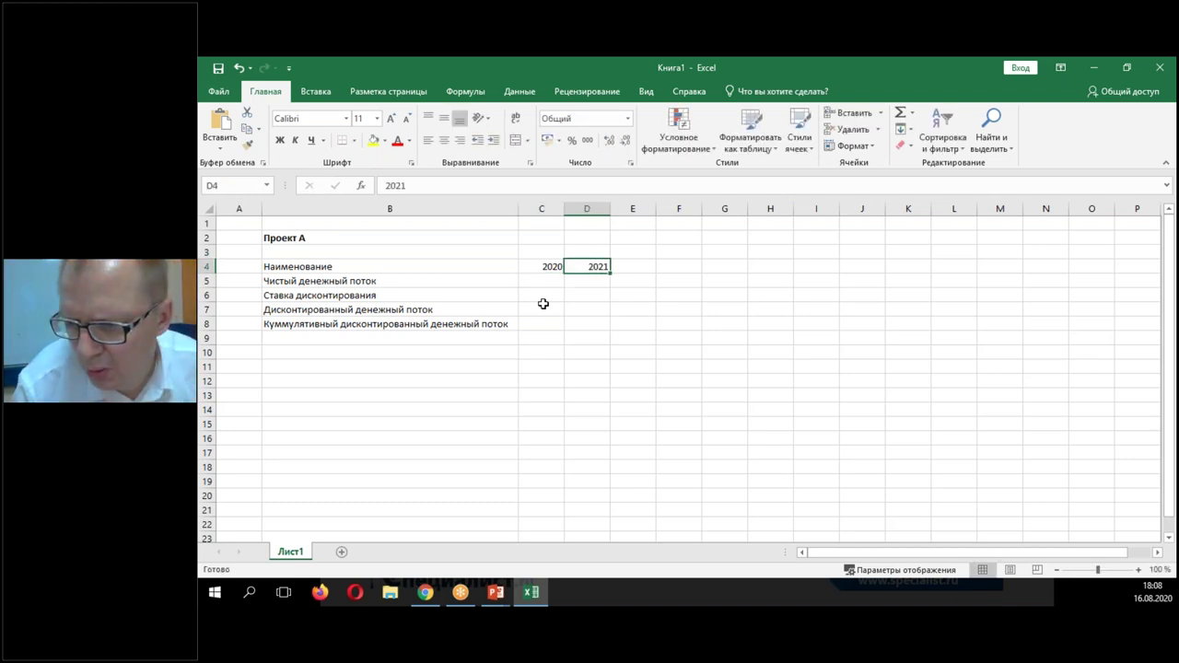
pyautogui.press('Right')
pyautogui.write('2022')
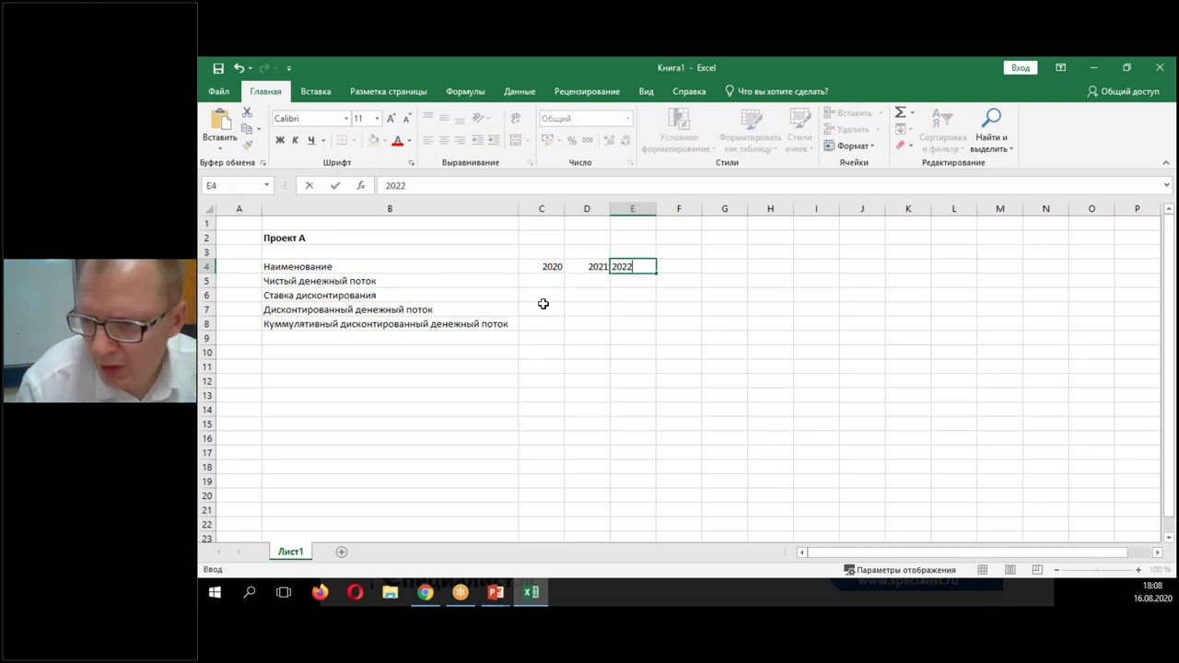
pyautogui.press('Right')
pyautogui.write('2023')
pyautogui.press('Return')
pyautogui.press('Up')
# - Apply all borders to the table range B4:F8
pyautogui.moveTo(328, 266); pyautogui.dragTo(687, 323)
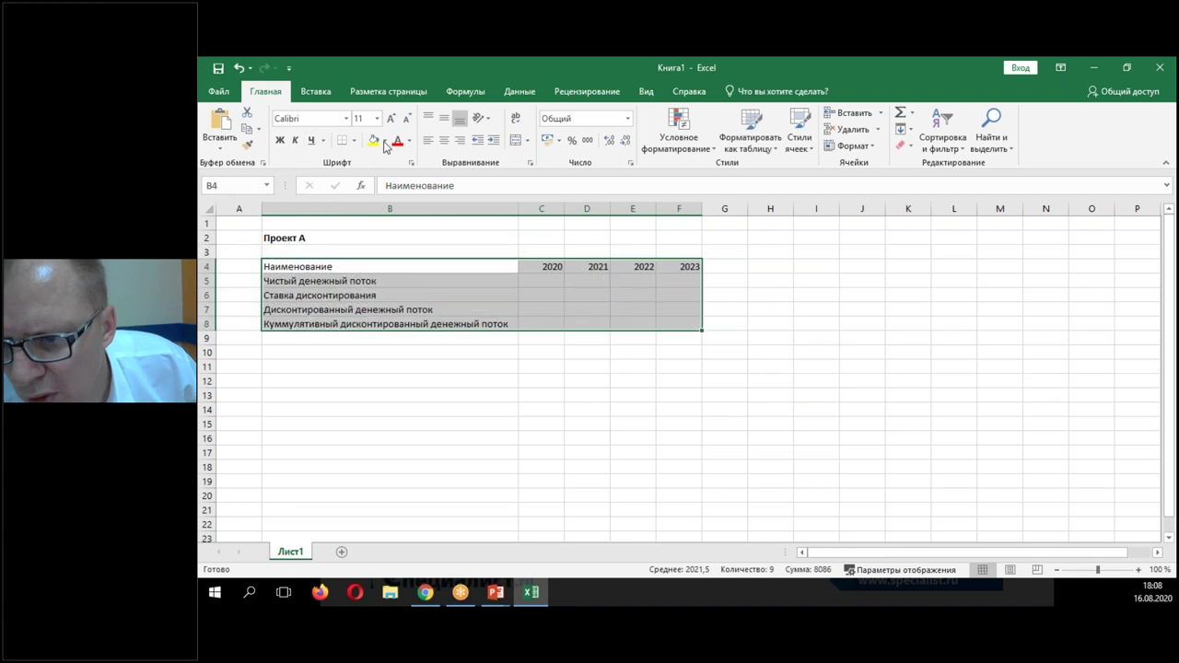
pyautogui.click(353, 140)
pyautogui.click(368, 262)
# - Format the header row B4:F4 with centred bold white text on a dark blue fill
pyautogui.moveTo(324, 267); pyautogui.dragTo(689, 266)
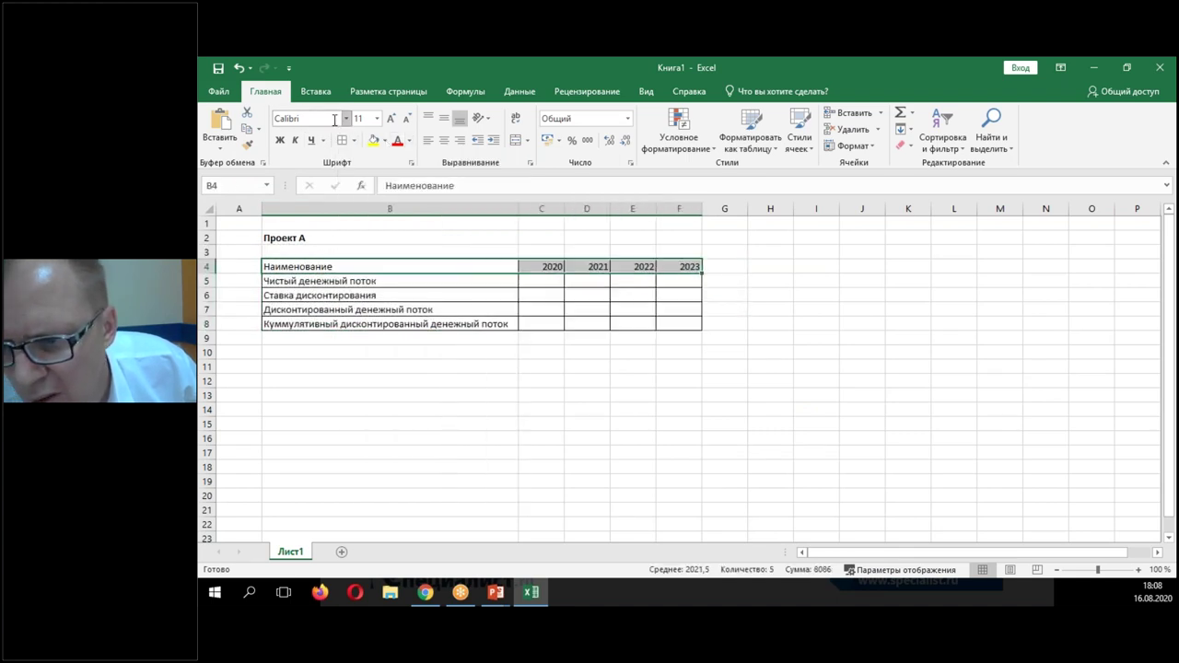
pyautogui.click(444, 140)
pyautogui.click(280, 140)
pyautogui.click(410, 140)
pyautogui.click(396, 173)
pyautogui.click(385, 140)
pyautogui.click(469, 253)
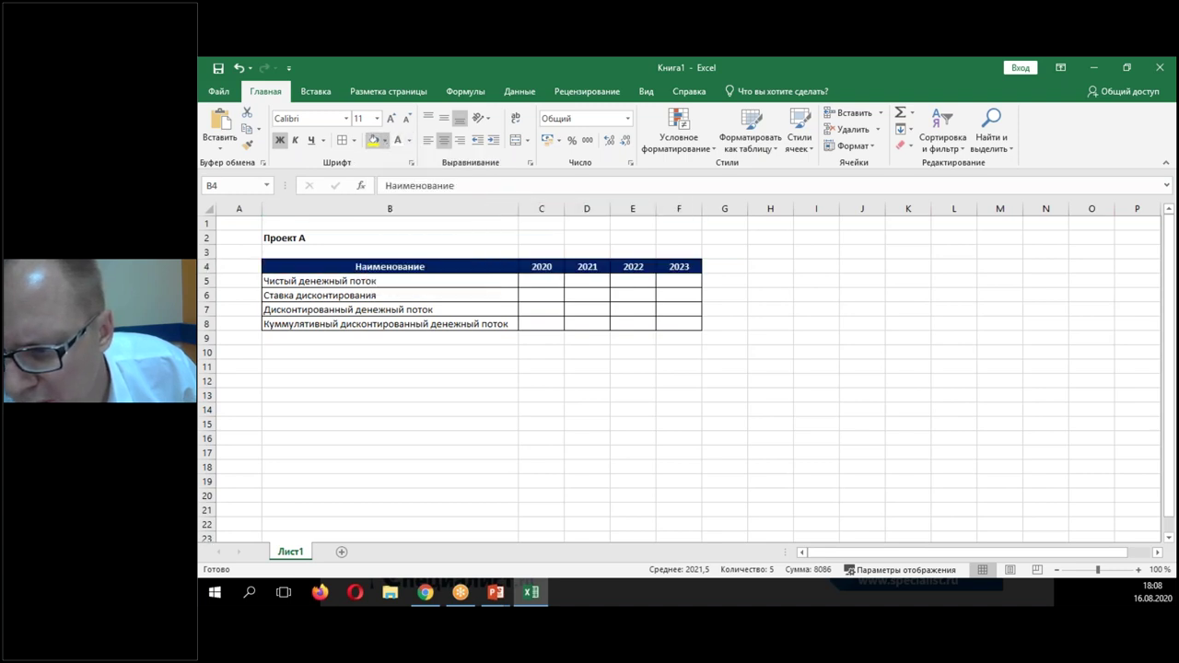
# - Enter the net cash flow values -100, 30, 50 and 60 in cells C5 to F5 for 2020–2023
pyautogui.click(537, 284)
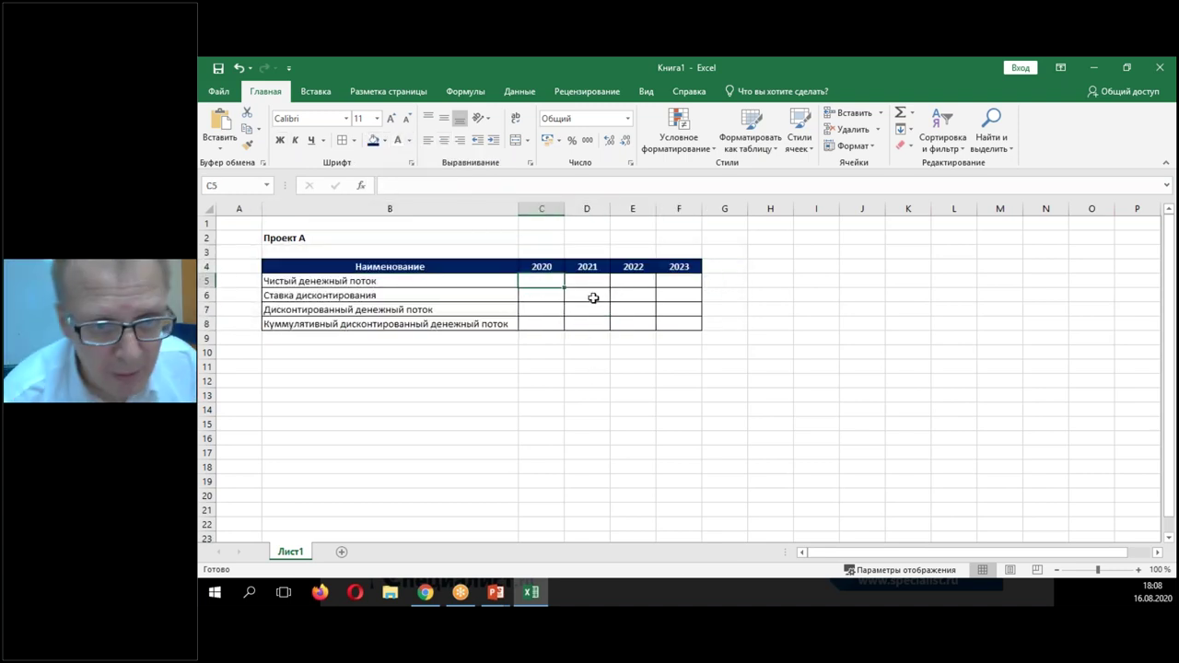
pyautogui.write('-100')
pyautogui.hotkey('ctrl', 'Return')
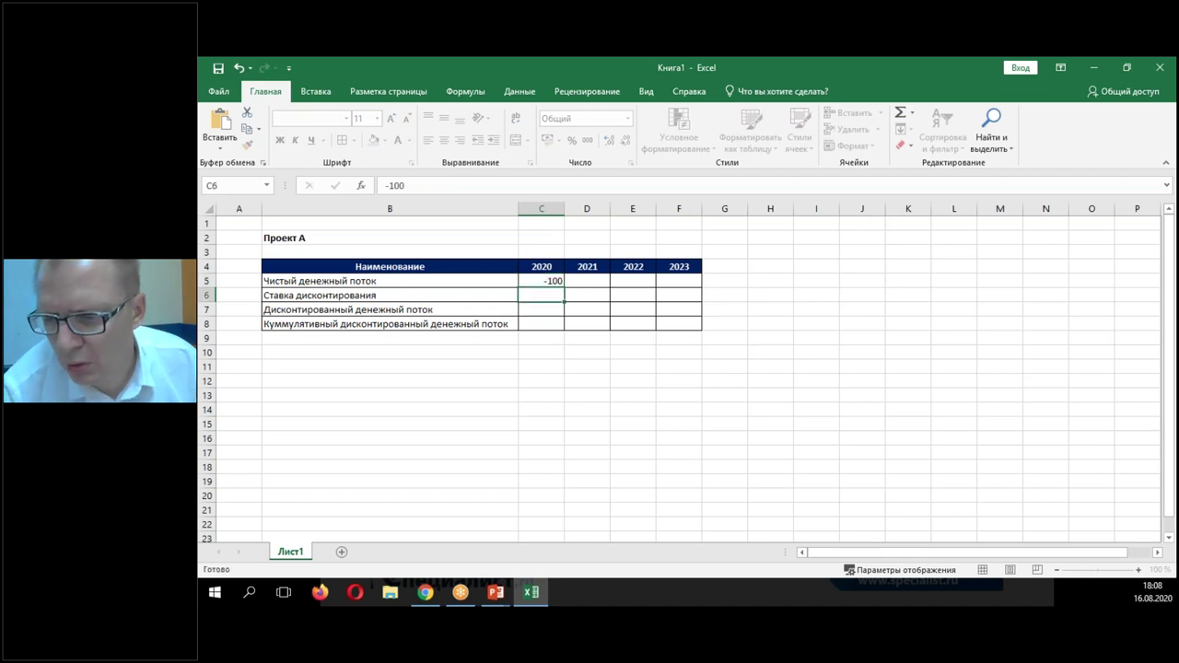
pyautogui.click(592, 282)
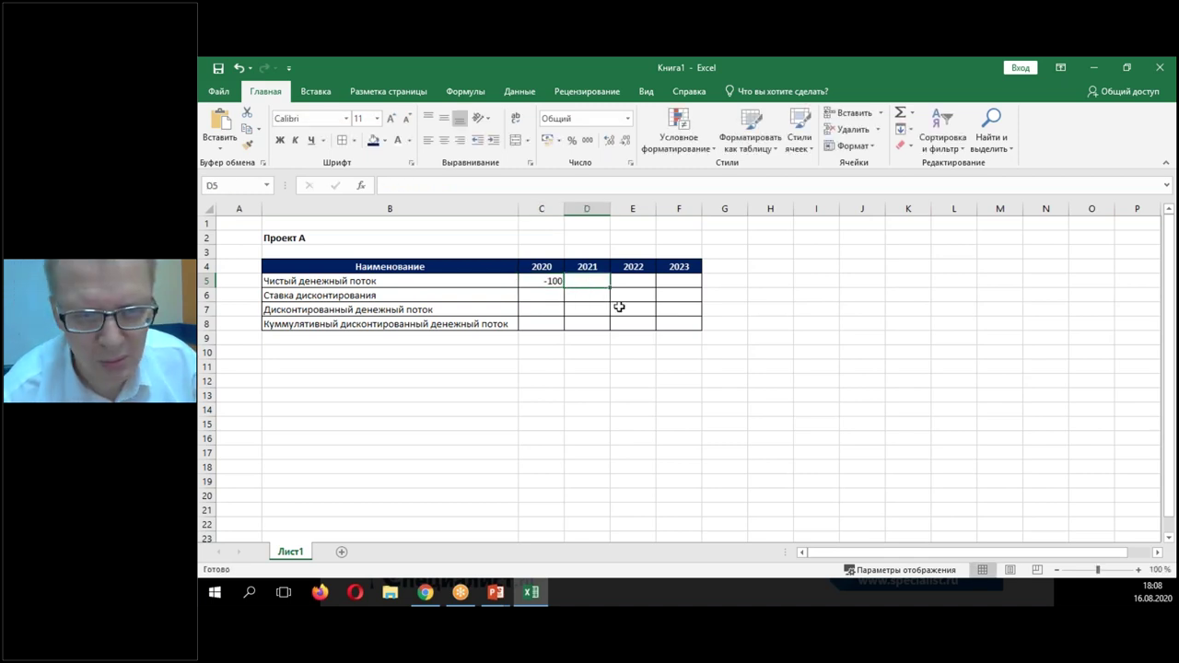
pyautogui.write('30')
pyautogui.press('Tab')
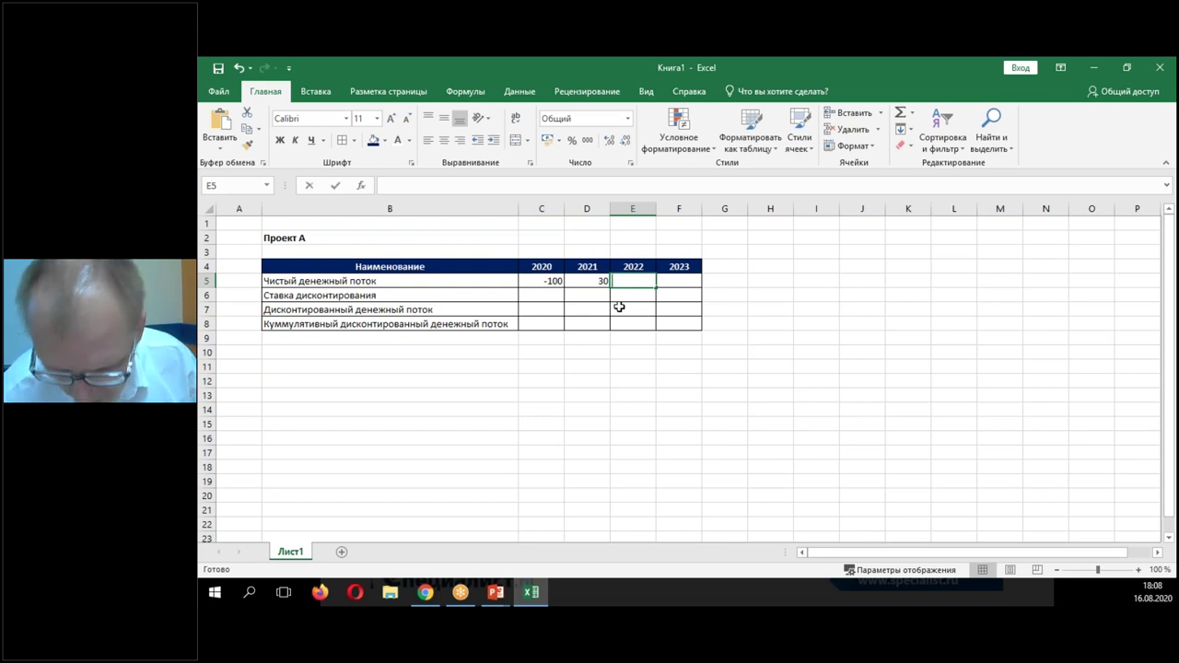
pyautogui.write('50')
pyautogui.press('Tab')
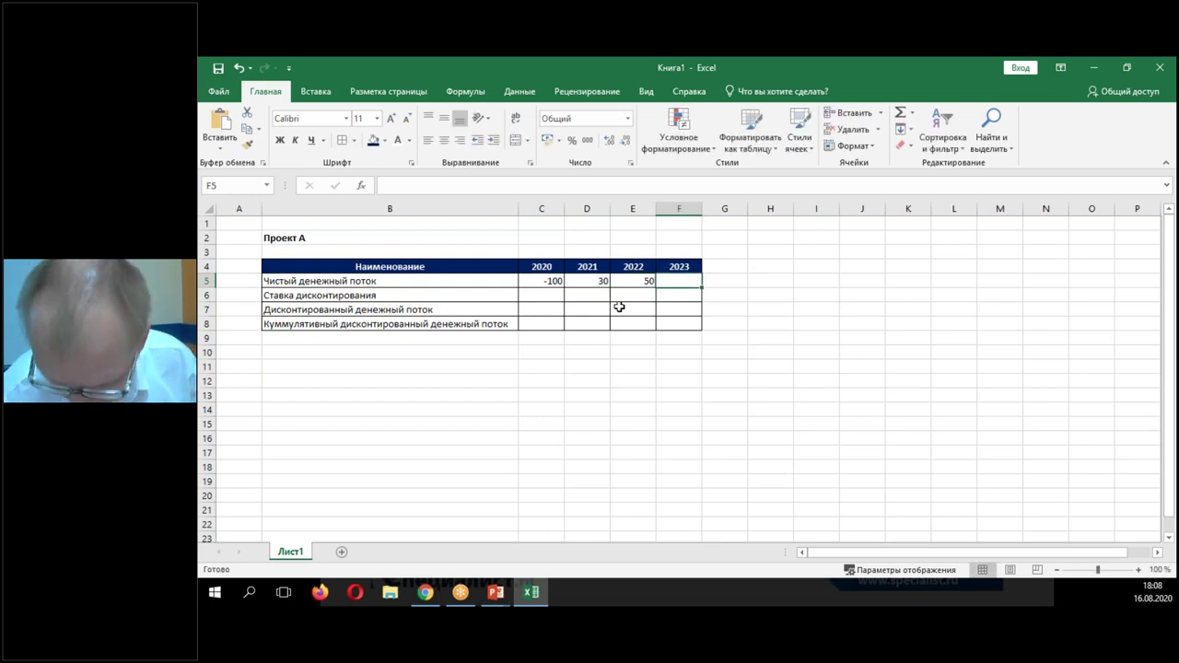
pyautogui.write('60')
pyautogui.press('Return')
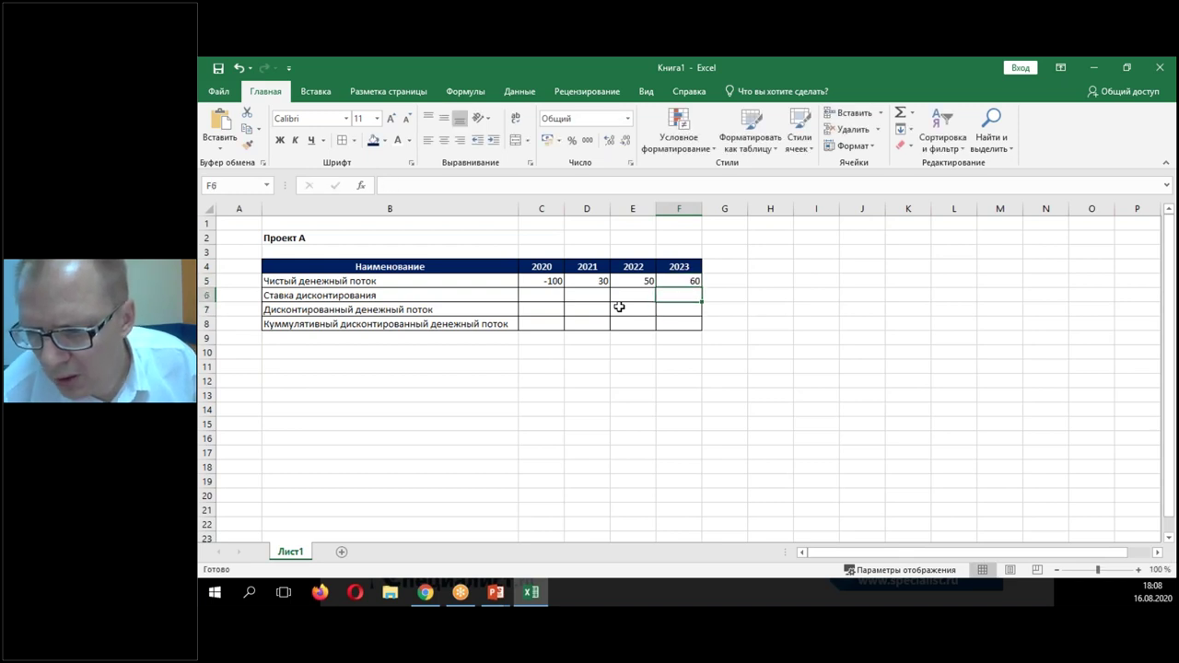
pyautogui.press('Left')
pyautogui.press('Left')
pyautogui.press('Left')
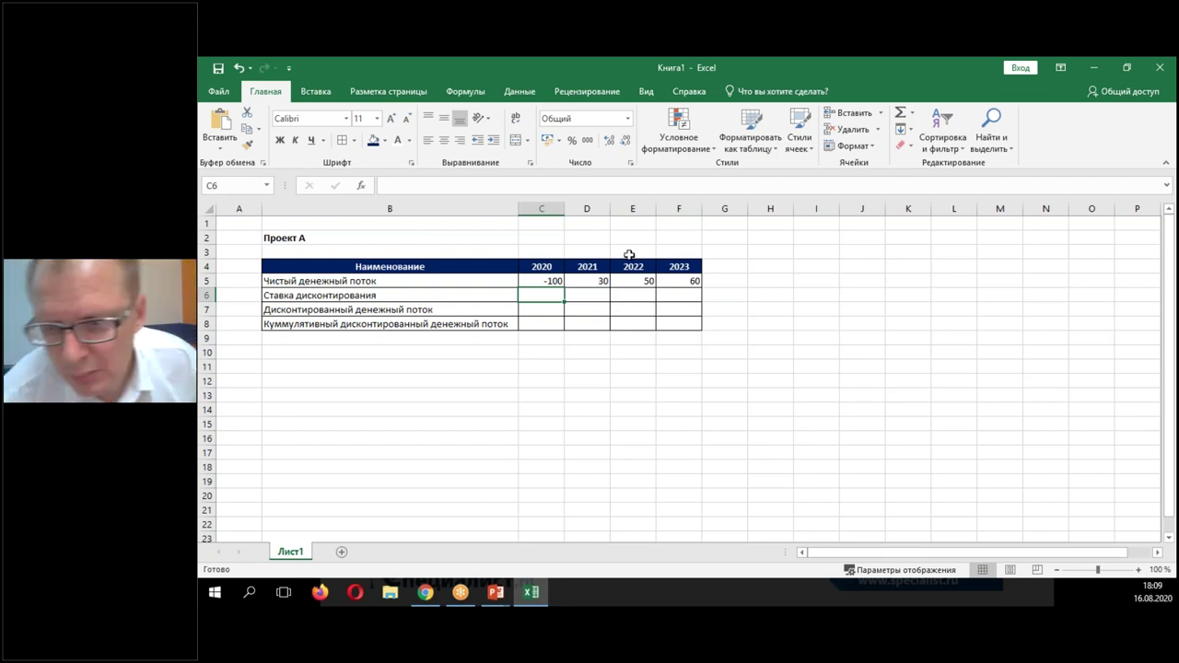
# - Insert a row above "Дисконтированный денежный поток" and label it "Ставка инфляции" in cell B7
pyautogui.click(209, 310)
pyautogui.rightClick(209, 310)
pyautogui.click(265, 402)
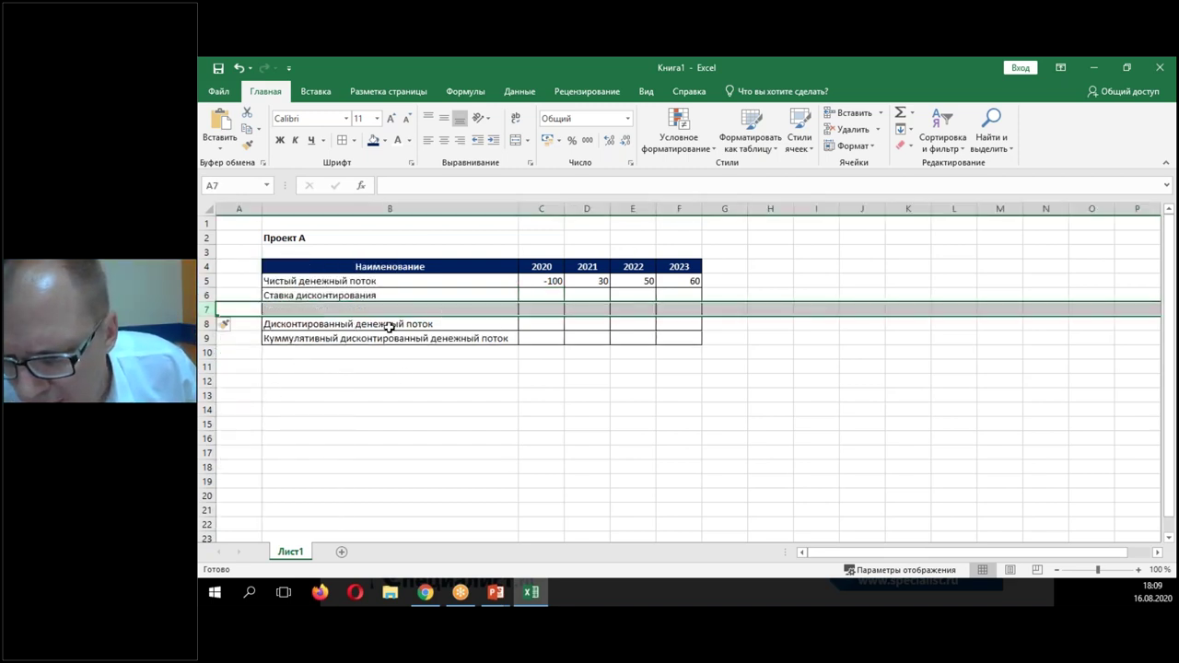
pyautogui.click(321, 312)
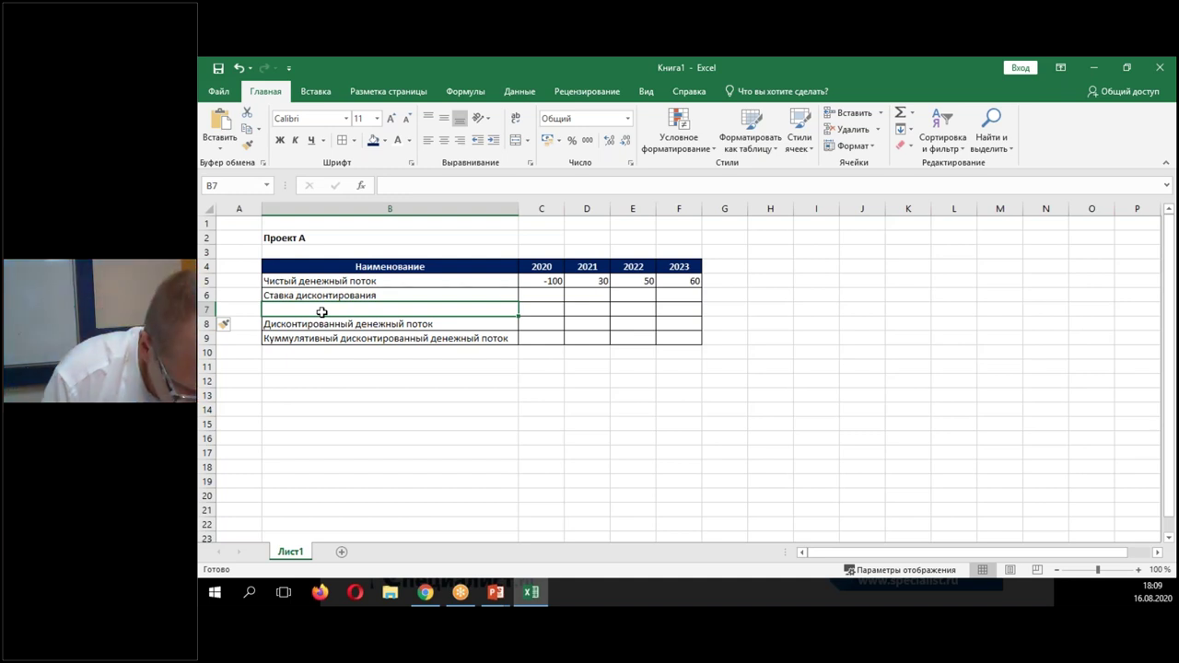
pyautogui.write('Ставка ин')
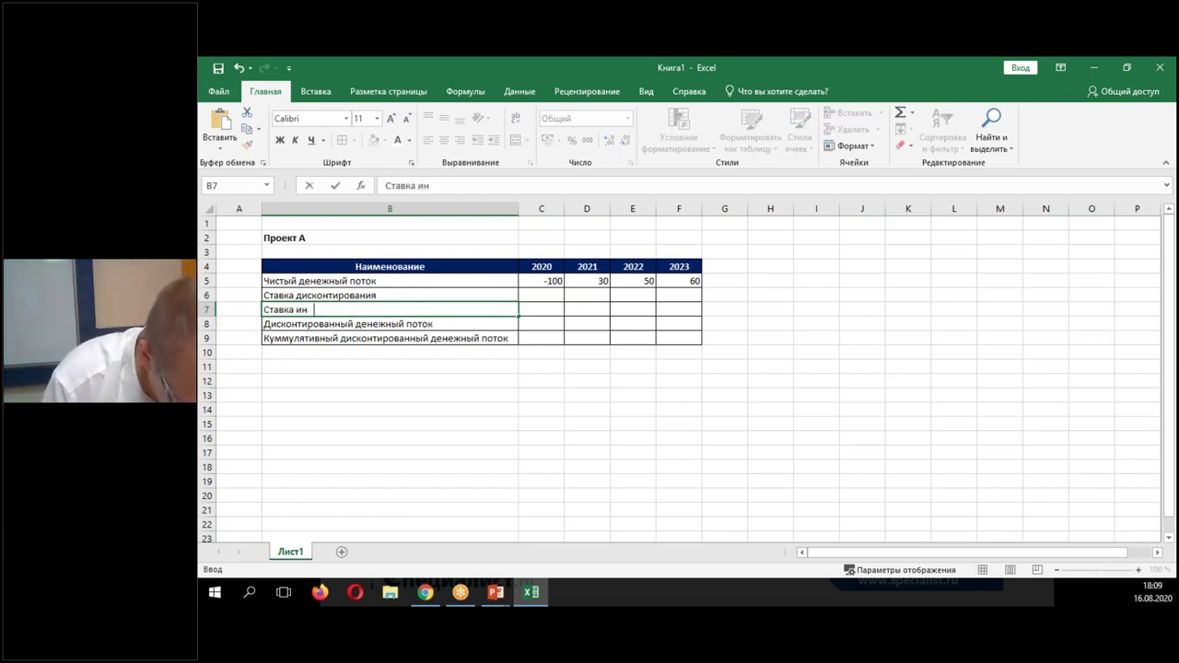
pyautogui.write('фляции')
pyautogui.press('Return')
# - Enter a discount rate of 15% in cell C6 and an inflation rate of 10% in cell C7
pyautogui.press('Up')
pyautogui.press('Up')
pyautogui.press('Right')
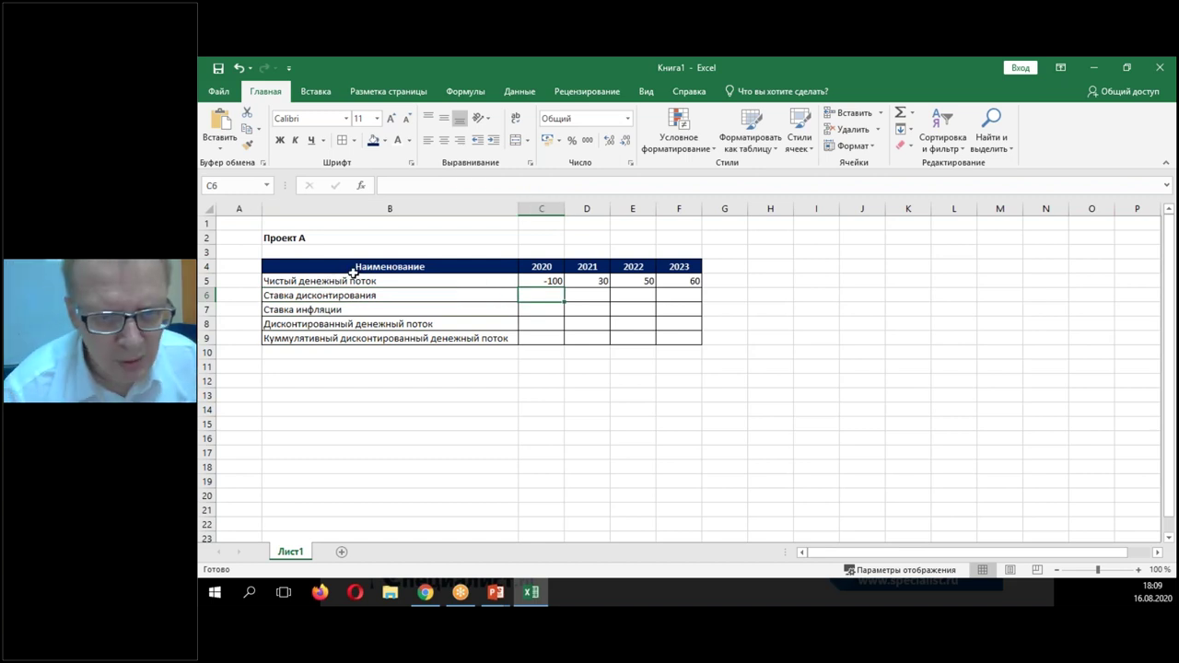
pyautogui.write('15%')
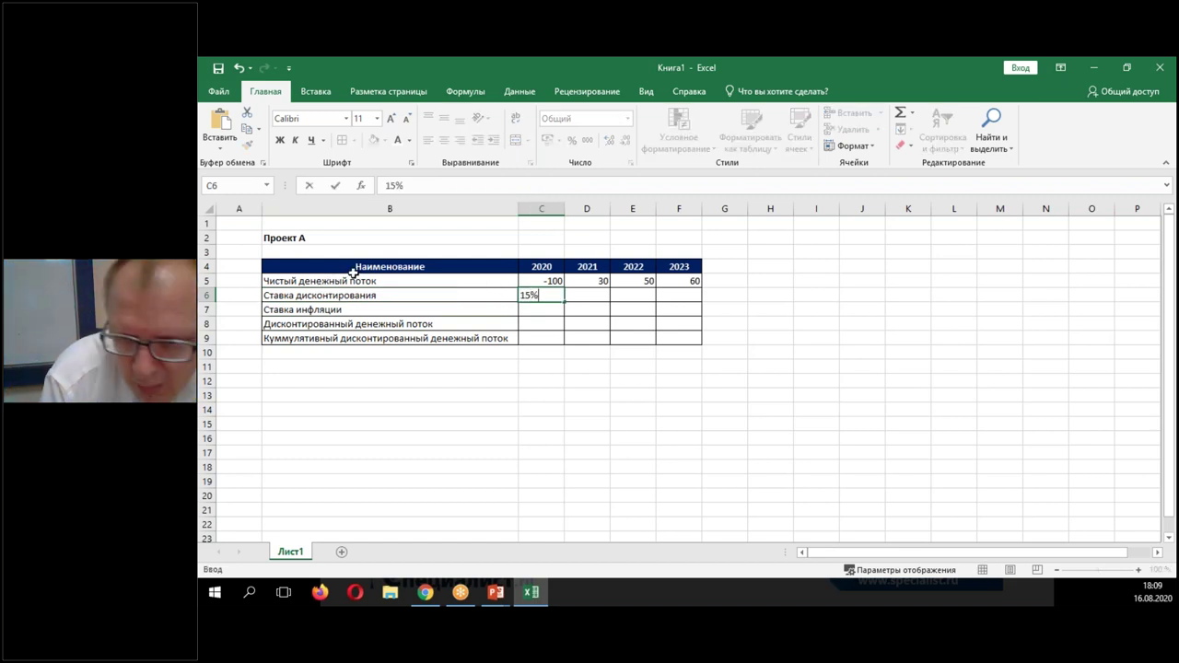
pyautogui.press('Return')
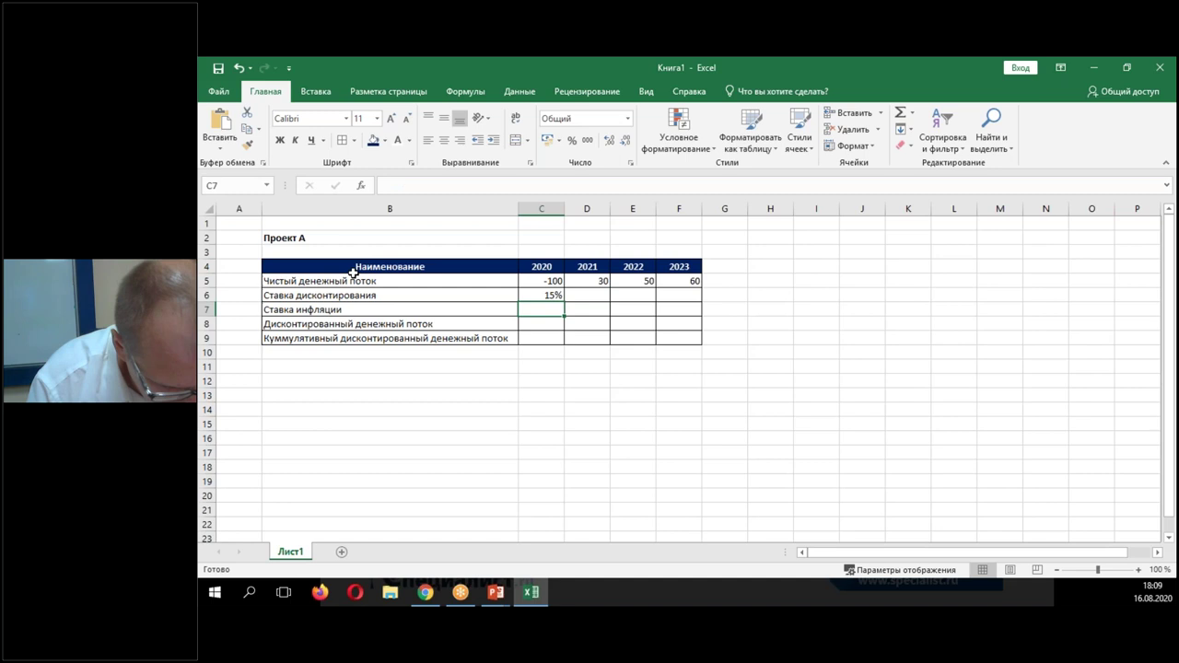
pyautogui.write('10%')
pyautogui.hotkey('ctrl', 'Return')
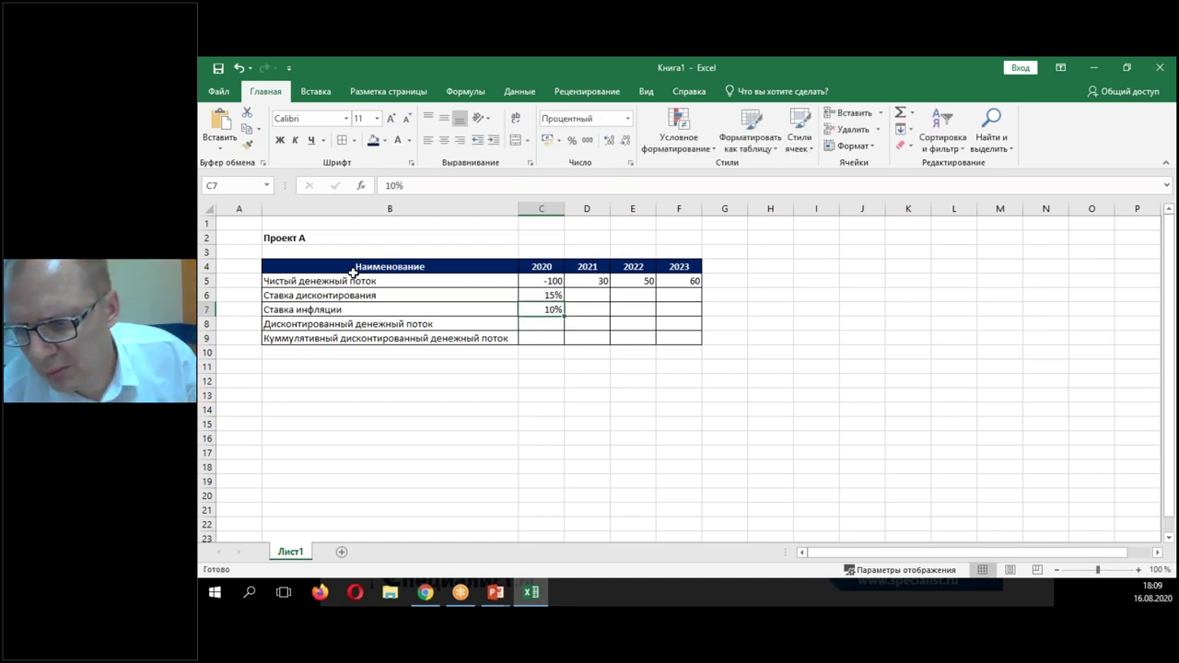
# - Insert an empty row above the "Ставка дисконтирования" row
pyautogui.click(550, 296)
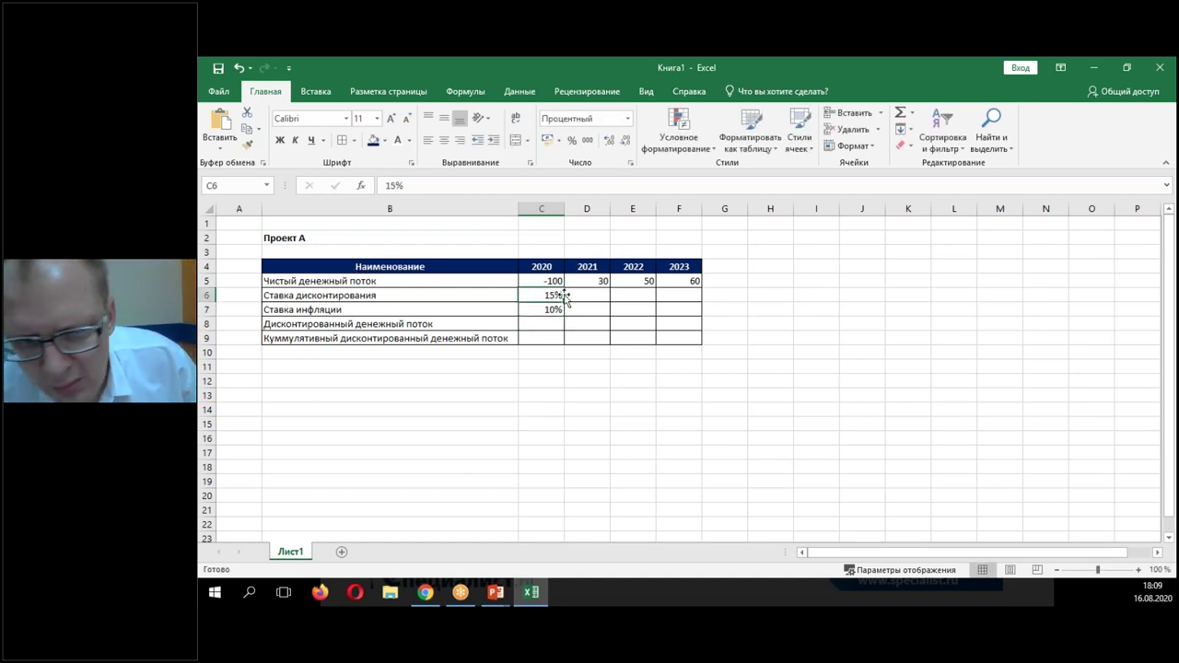
pyautogui.click(210, 295)
pyautogui.rightClick(208, 294)
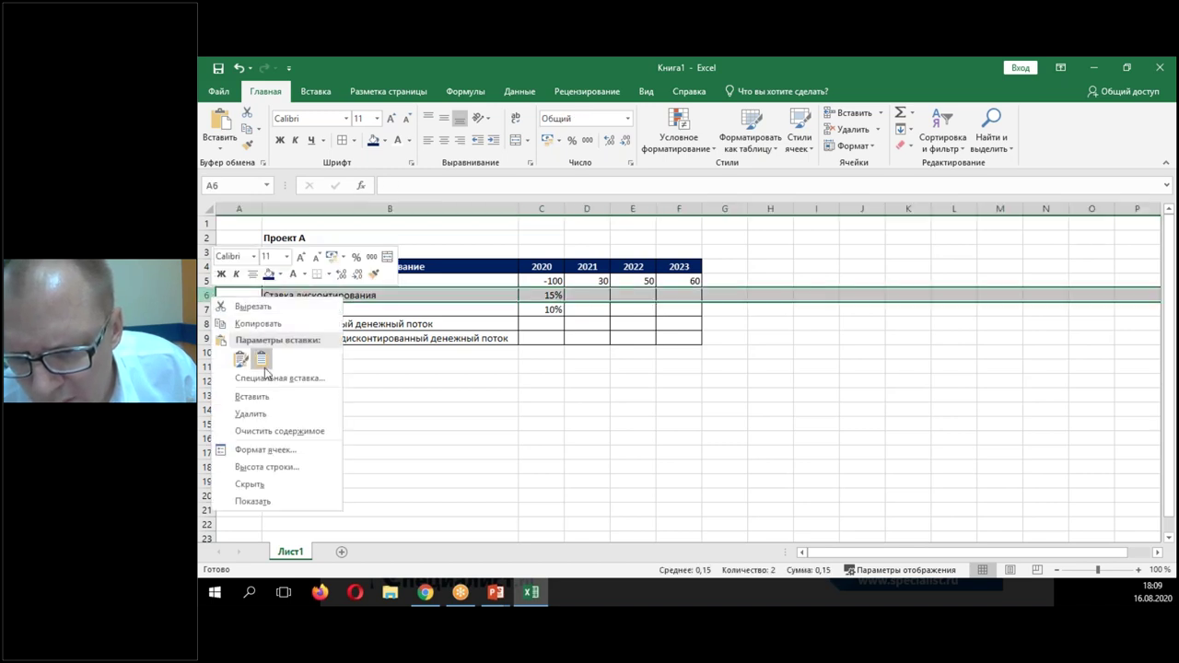
pyautogui.click(265, 400)
pyautogui.click(295, 278)
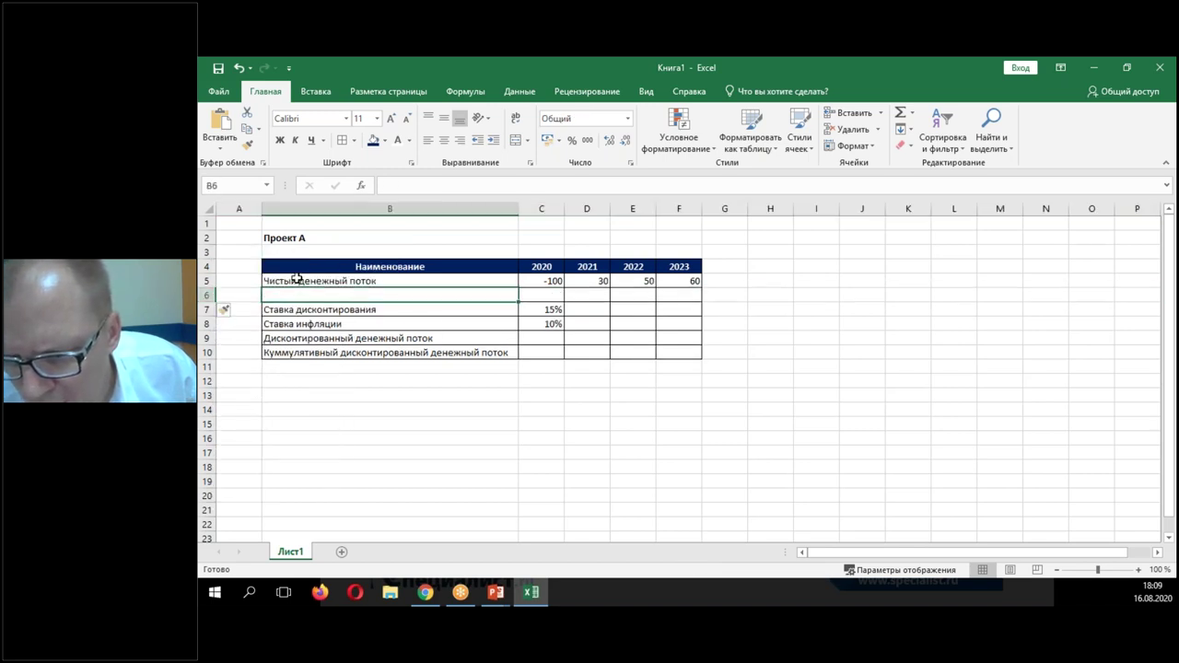
# - Extend the label in cell B5 to "Чистый денежный поток без инфляции"
pyautogui.doubleClick(377, 282)
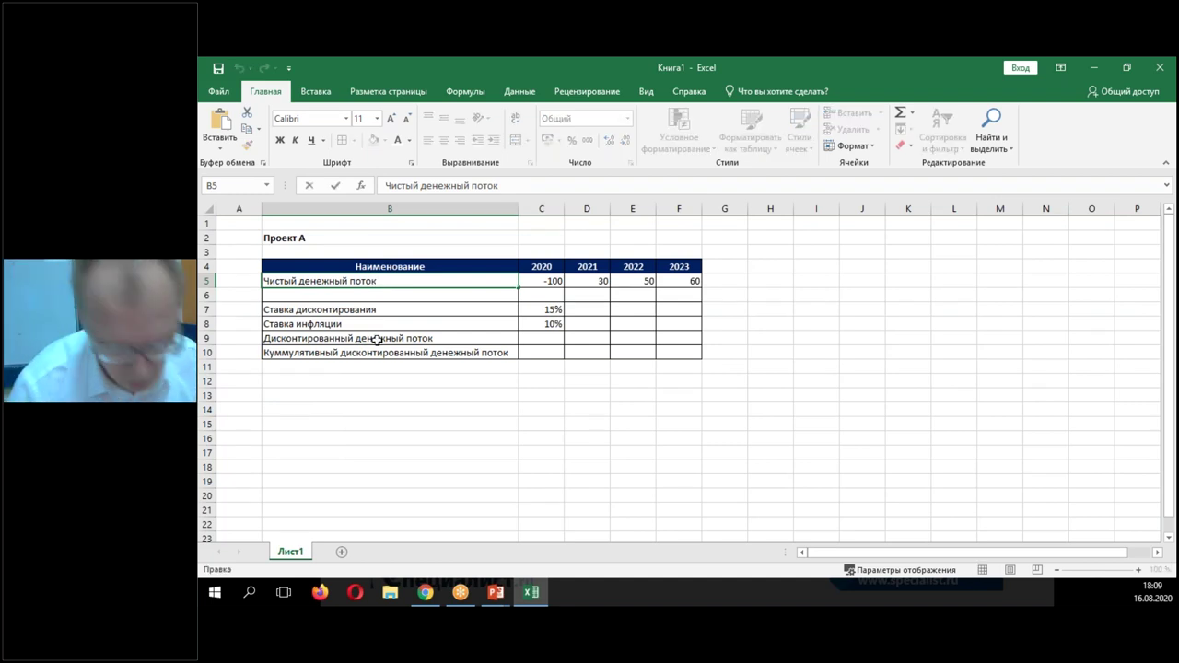
pyautogui.write('без инфляции')
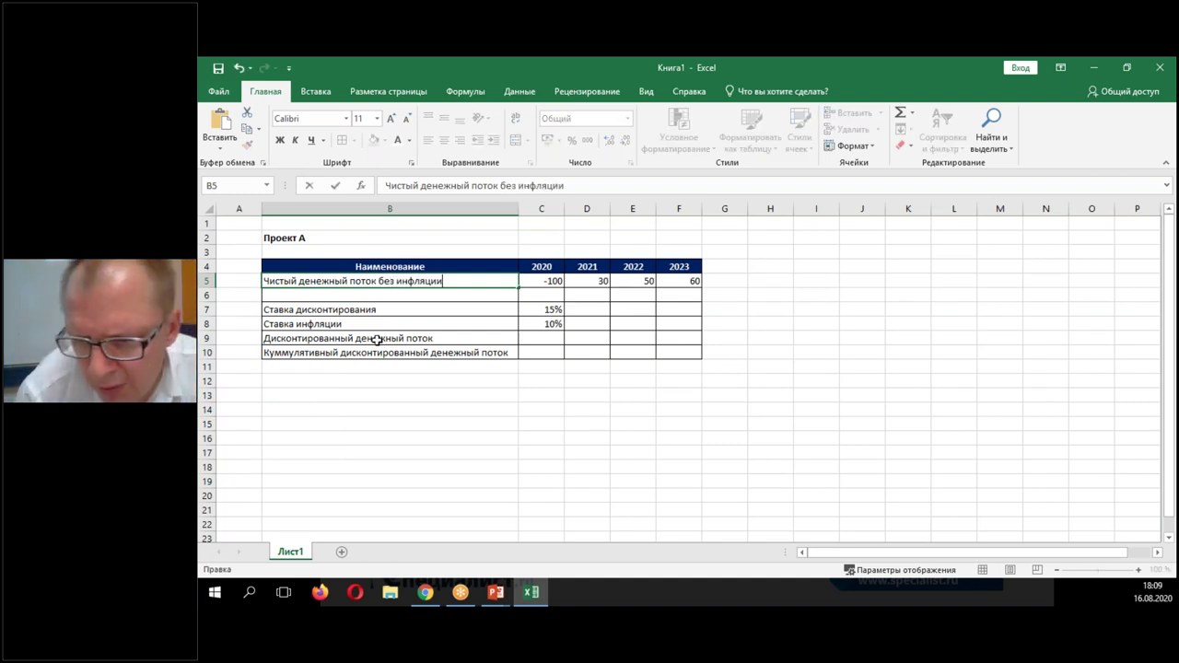
pyautogui.press('Return')
pyautogui.press('Up')
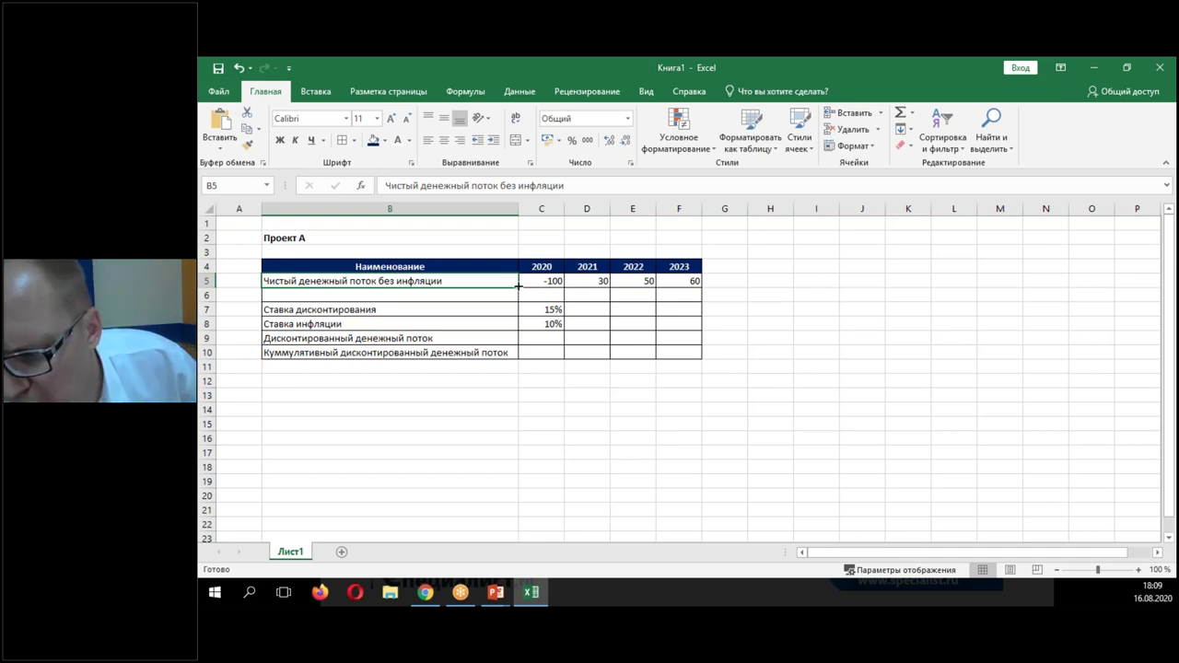
# - Copy the B5 label into cell B6 and change it to "Чистый денежный поток с учетом инфляции"
pyautogui.moveTo(519, 286); pyautogui.dragTo(518, 300)
pyautogui.doubleClick(414, 295)
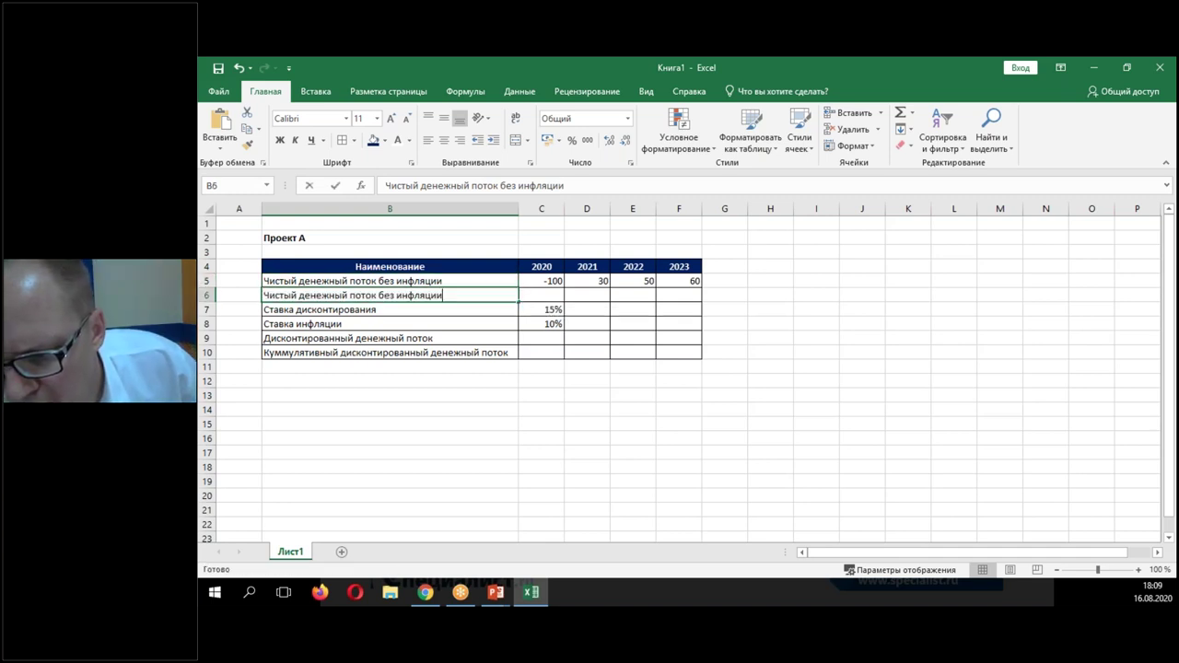
pyautogui.click(377, 295)
pyautogui.write('с у')
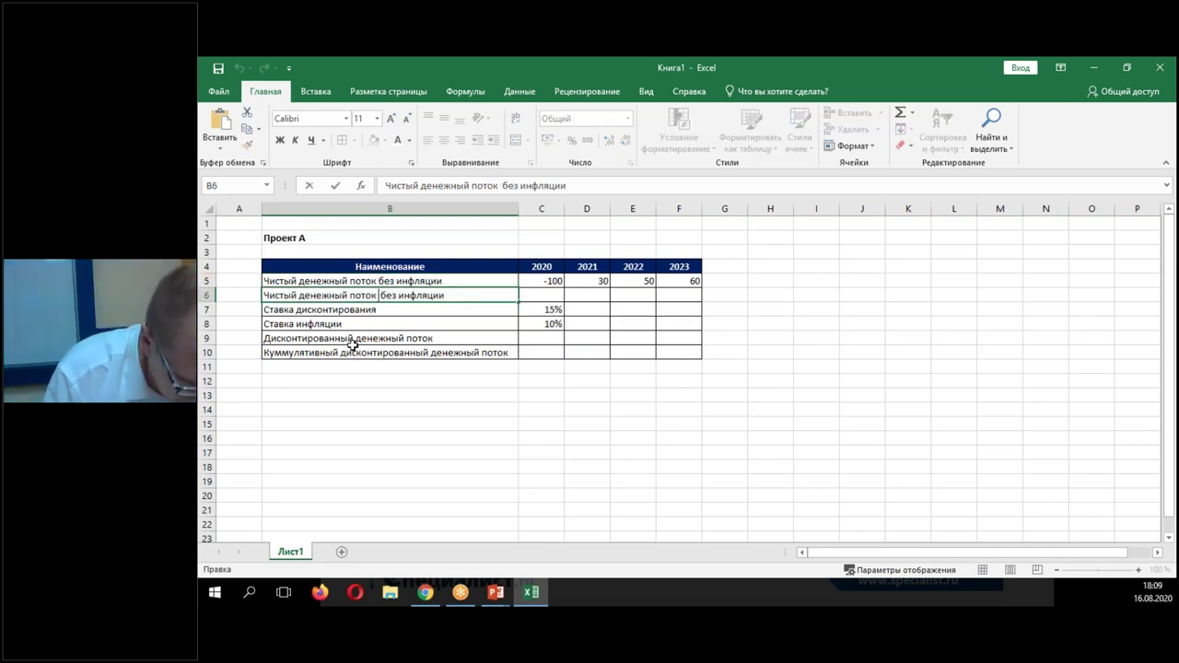
pyautogui.write('четом инфля')
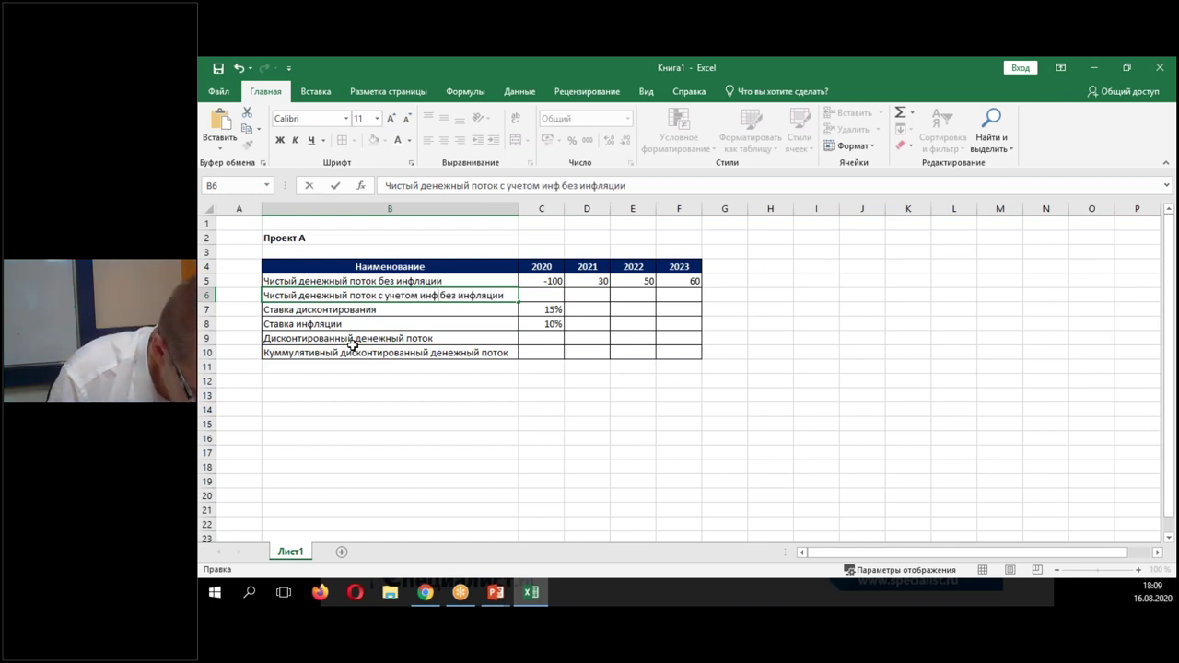
pyautogui.write('ции')
pyautogui.press('Delete')
pyautogui.press('Delete')
pyautogui.press('Delete')
pyautogui.press('Delete')
pyautogui.press('Delete')
pyautogui.press('Delete')
pyautogui.press('Delete')
pyautogui.press('Delete')
pyautogui.press('Delete')
pyautogui.press('Delete')
pyautogui.press('Delete')
pyautogui.press('Delete')
pyautogui.press('Delete')
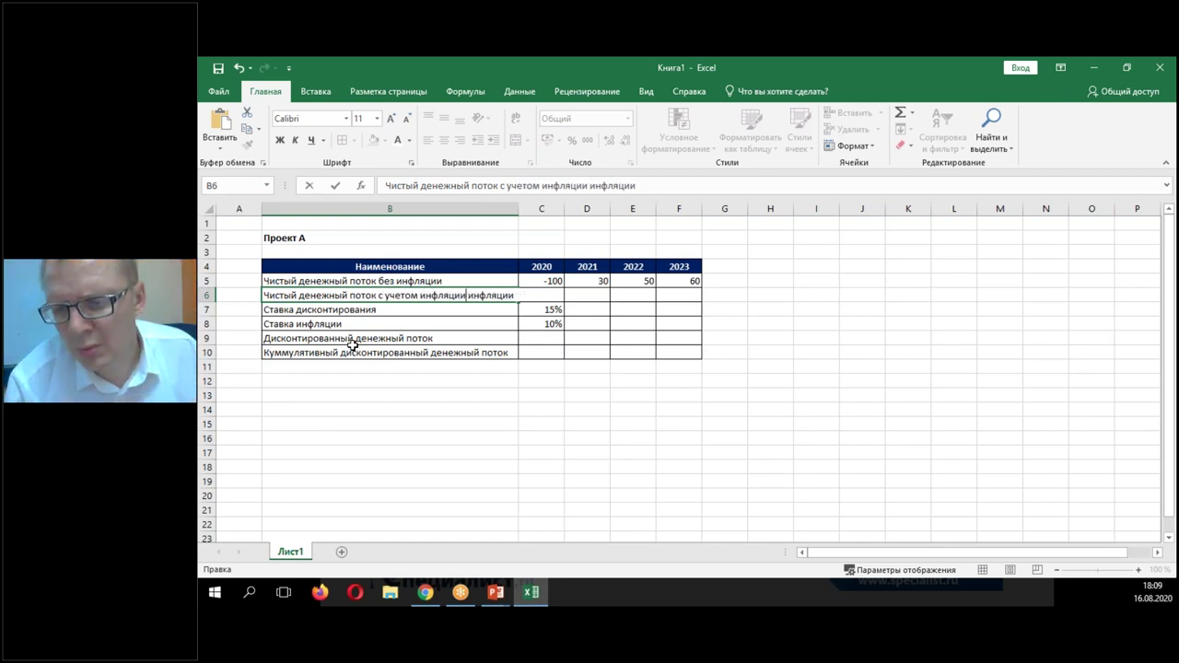
pyautogui.press('Return')
# - Enter the inflation-adjusted cash flow formula =C5*(1+C8)^C3 in cell C6
pyautogui.press('Up')
pyautogui.press('Right')
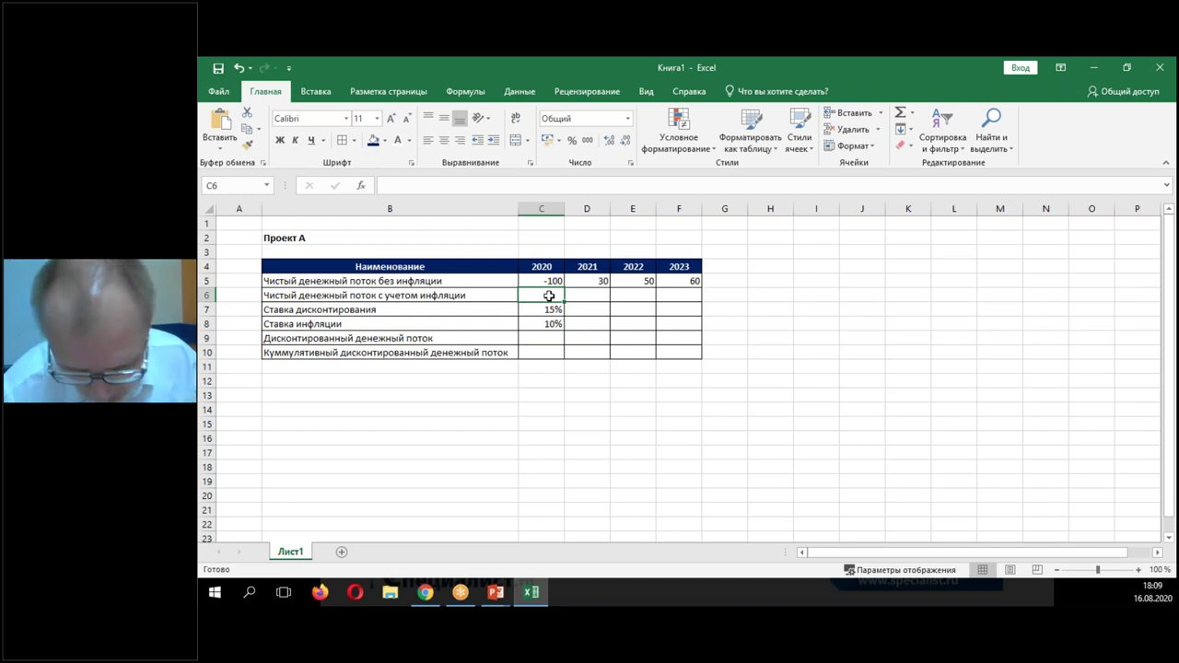
pyautogui.write('=')
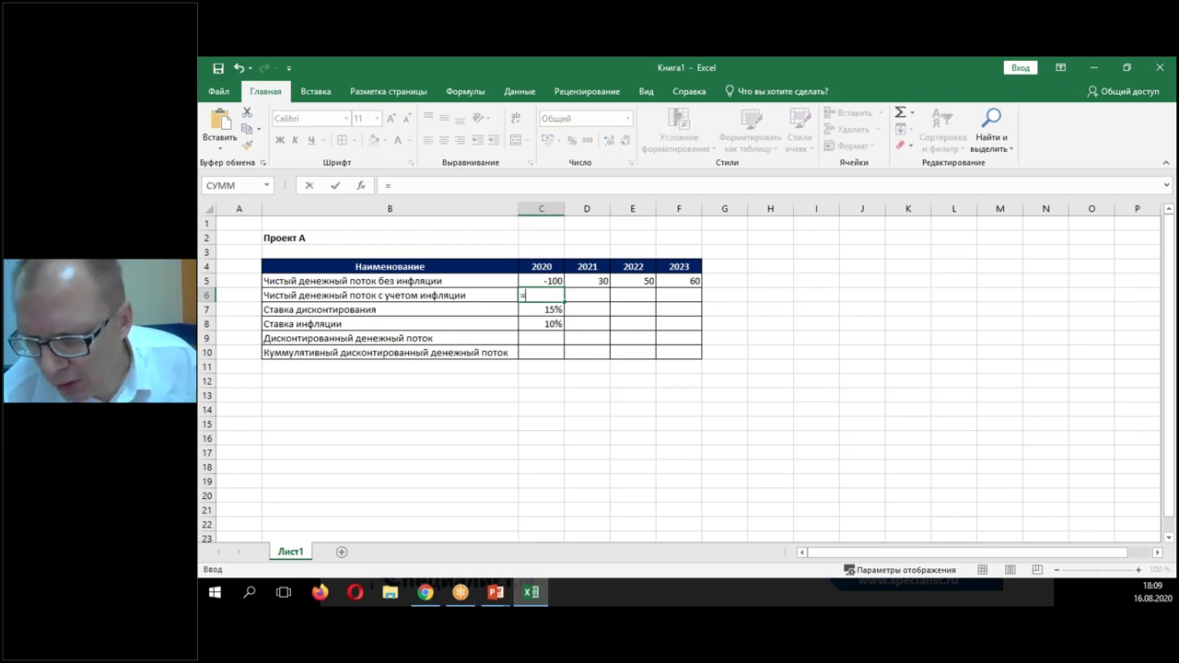
pyautogui.click(545, 281)
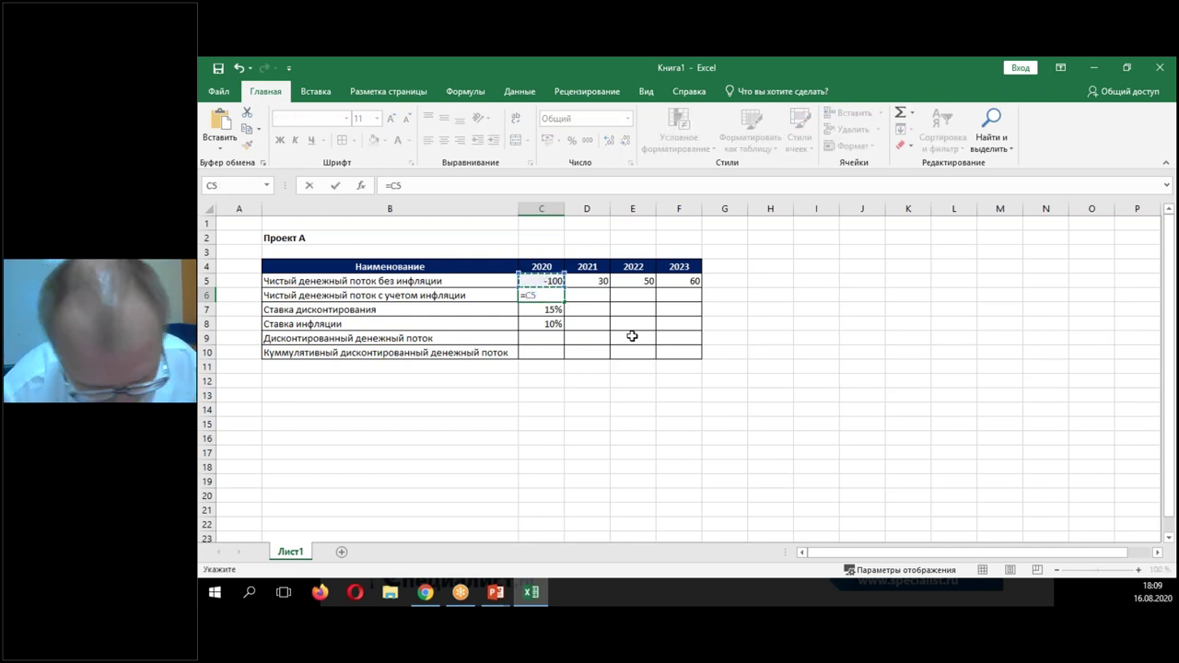
pyautogui.write('*(')
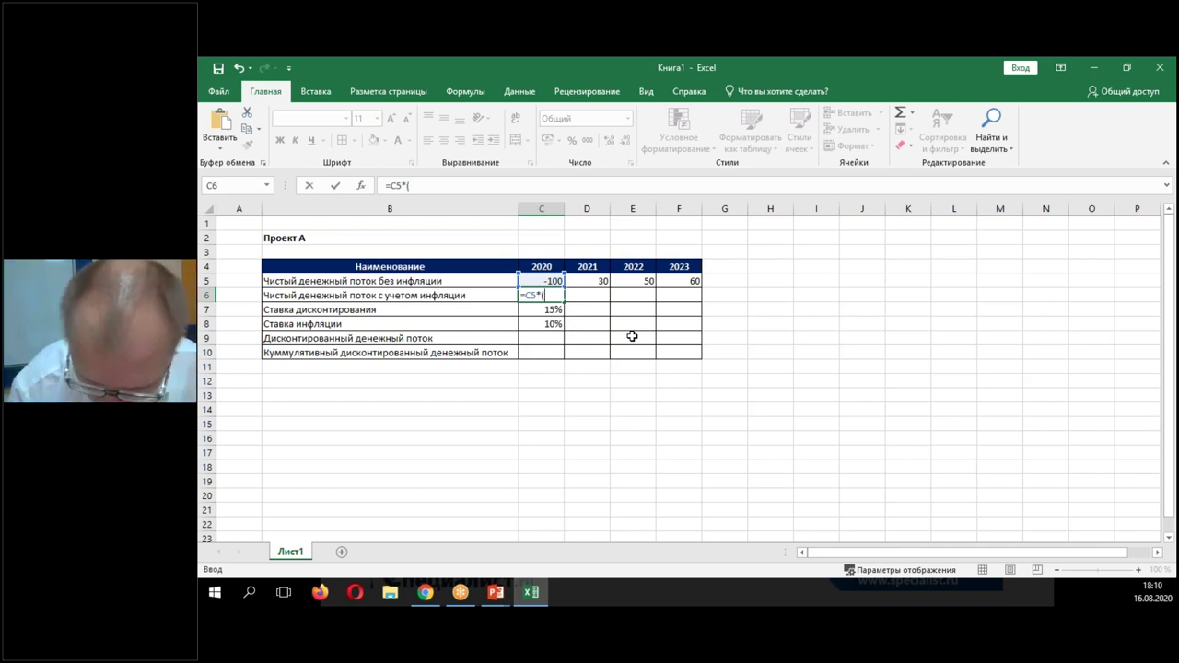
pyautogui.write('1+')
pyautogui.click(551, 325)
pyautogui.write(')')
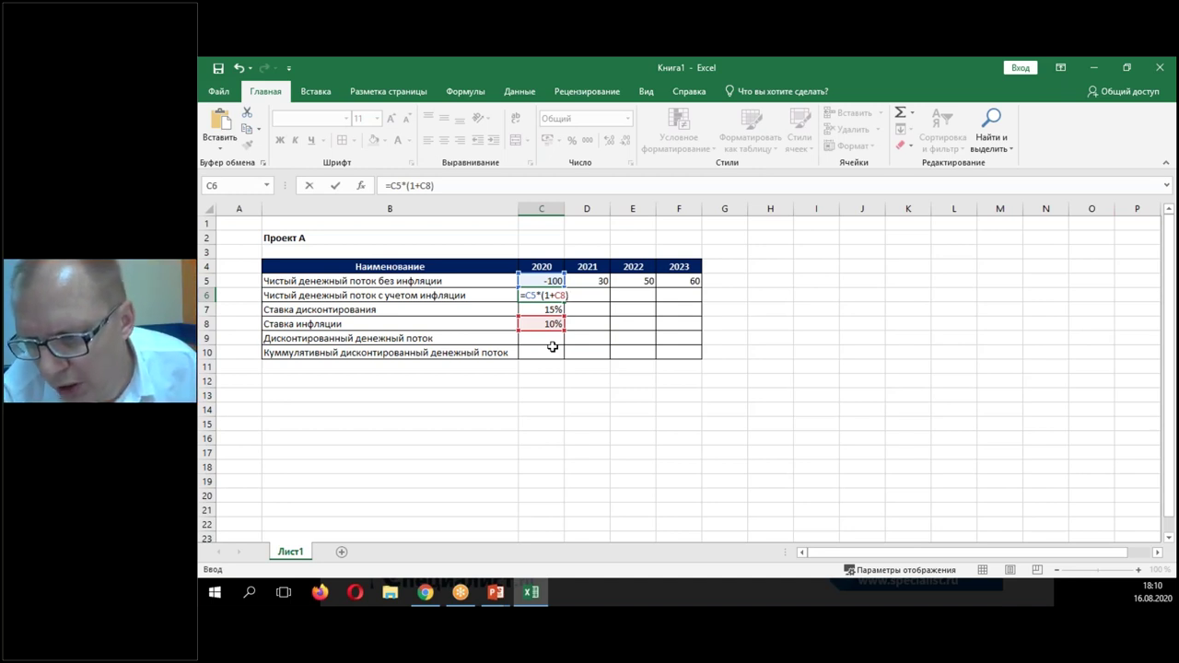
pyautogui.write(':')
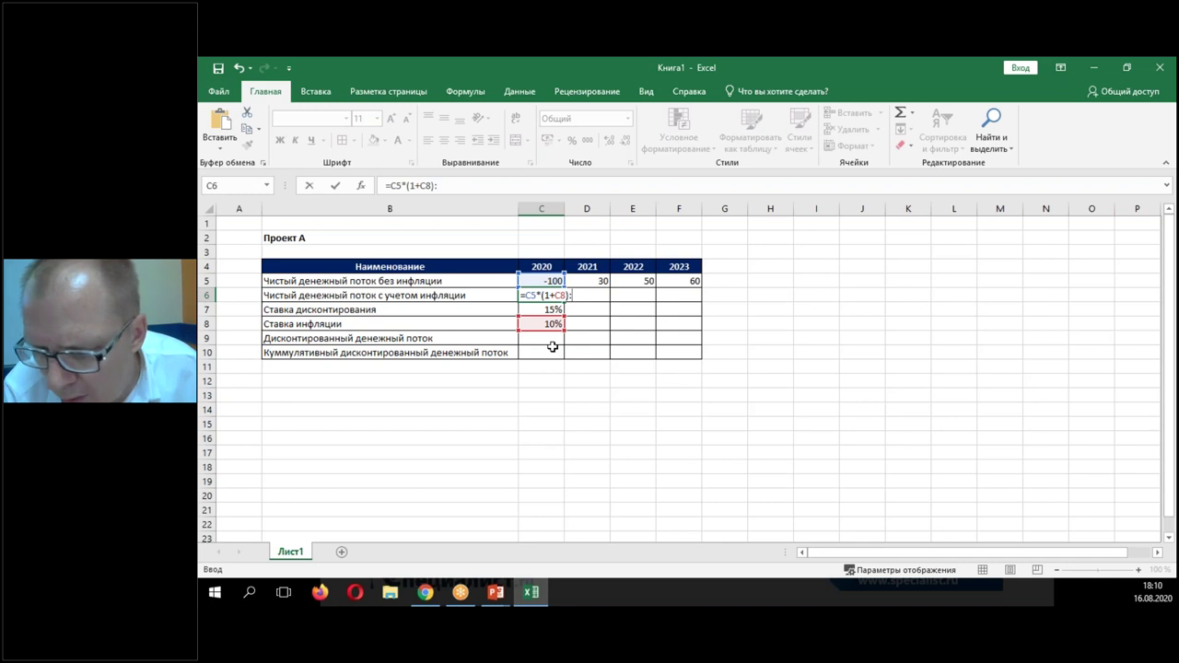
pyautogui.press('BackSpace')
pyautogui.write('^')
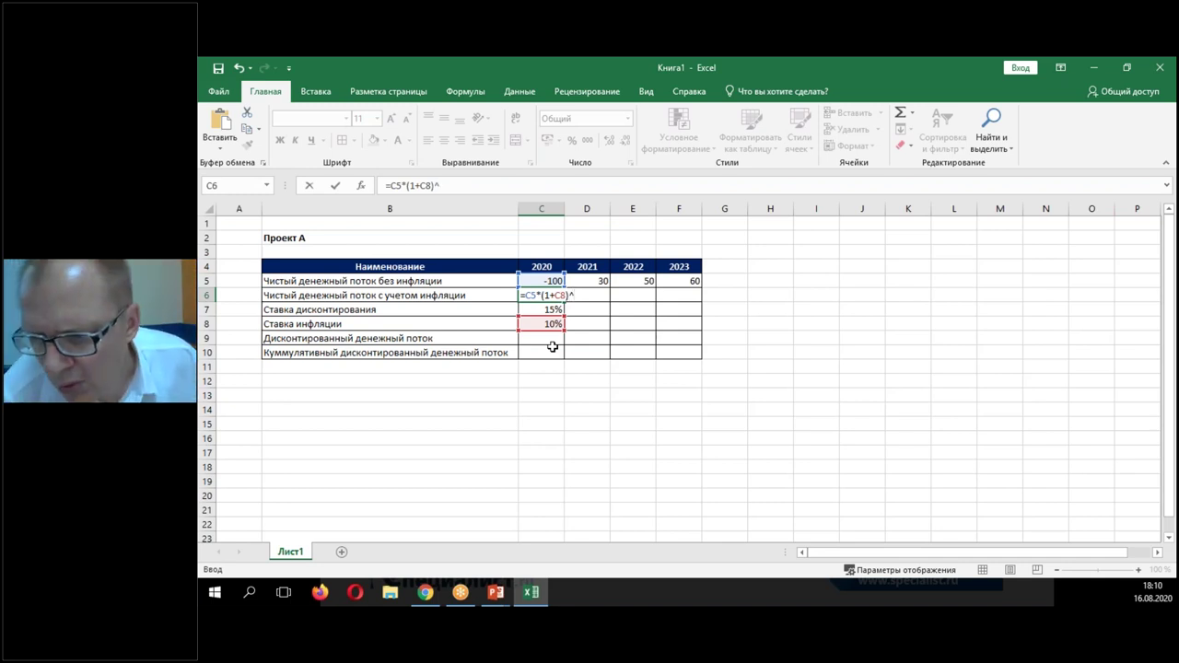
pyautogui.click(538, 251)
pyautogui.press('Return')
# - Number the periods 1, 2, 3 and 4 in cells C3 to F3 above the years and centre them
pyautogui.click(538, 251)
pyautogui.write('1')
pyautogui.press('Tab')
pyautogui.write('2')
pyautogui.press('Tab')
pyautogui.write('3')
pyautogui.press('Tab')
pyautogui.write('4')
pyautogui.press('Return')
pyautogui.click(568, 322)
pyautogui.moveTo(555, 249); pyautogui.dragTo(679, 252)
pyautogui.click(444, 139)
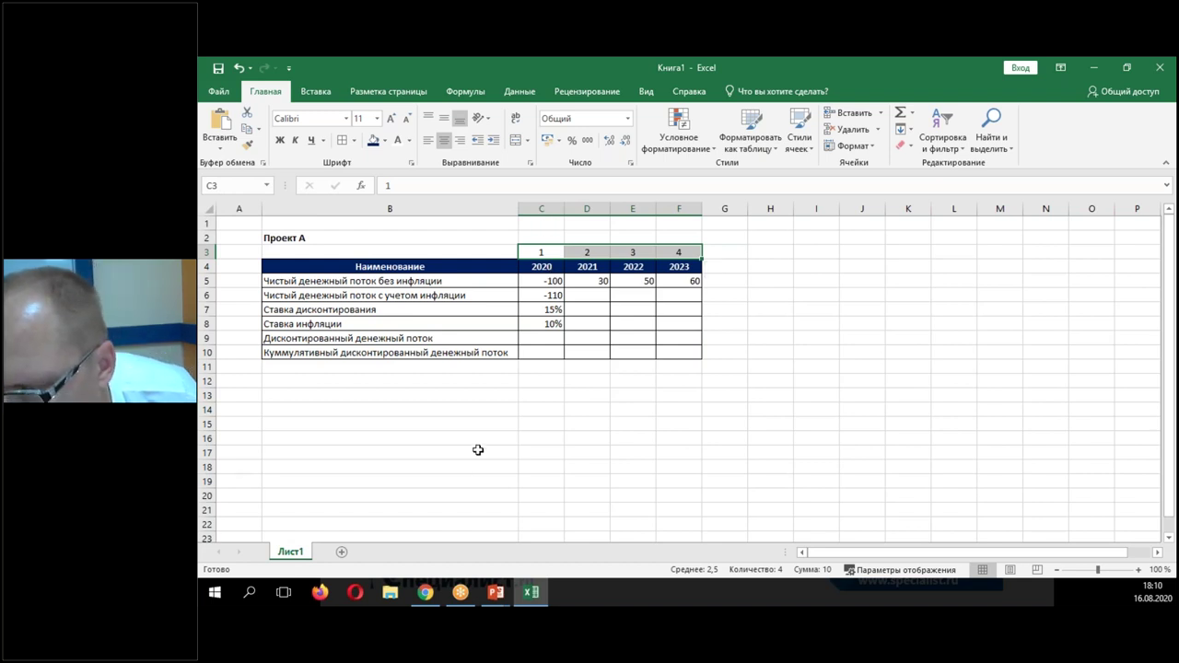
# - Make the inflation rate reference in the C6 formula absolute, giving =C5*(1+$C$8)^C3
pyautogui.click(553, 296)
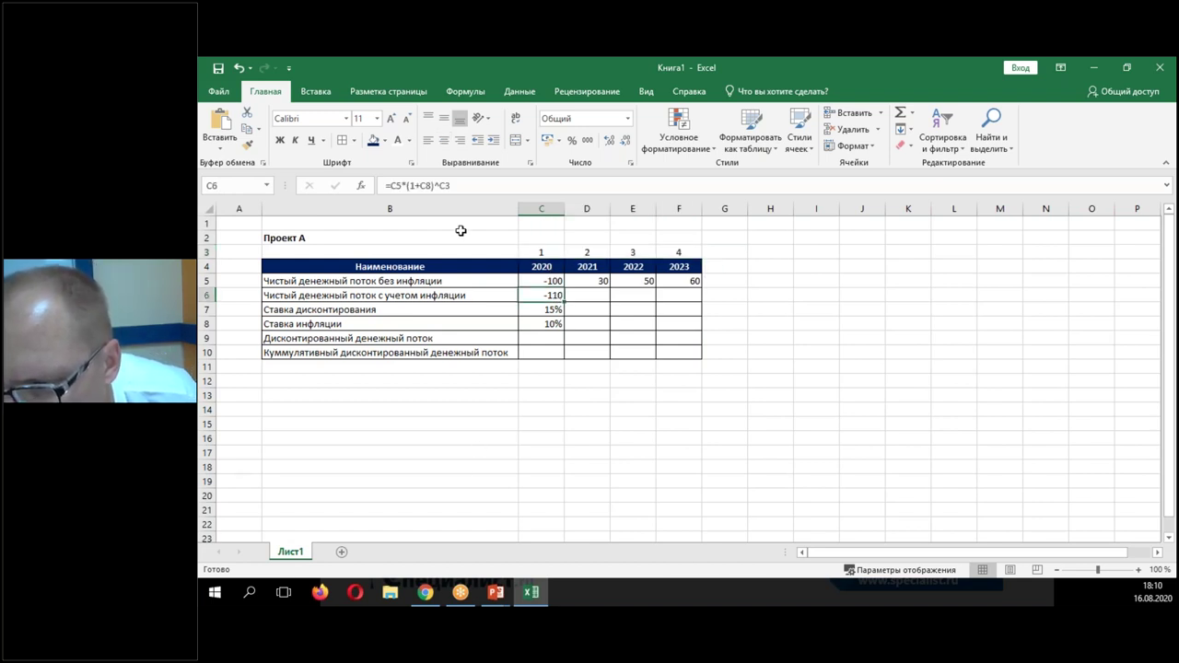
pyautogui.click(419, 185)
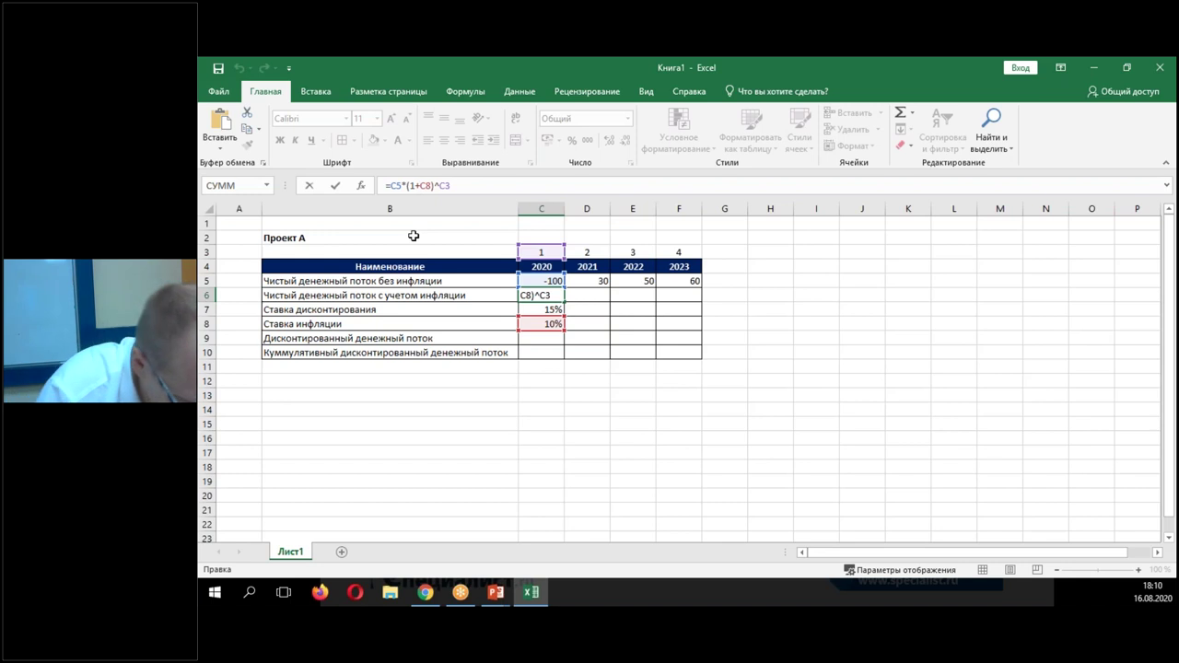
pyautogui.write('$')
pyautogui.press('Right')
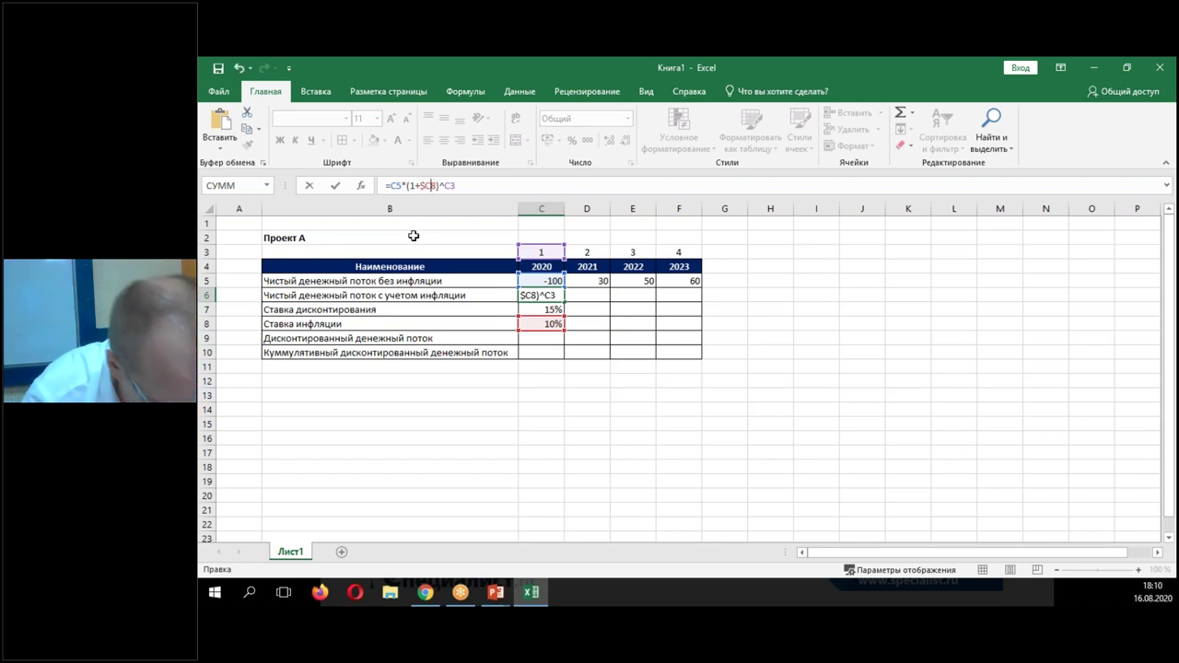
pyautogui.write('$')
pyautogui.hotkey('ctrl', 'Return')
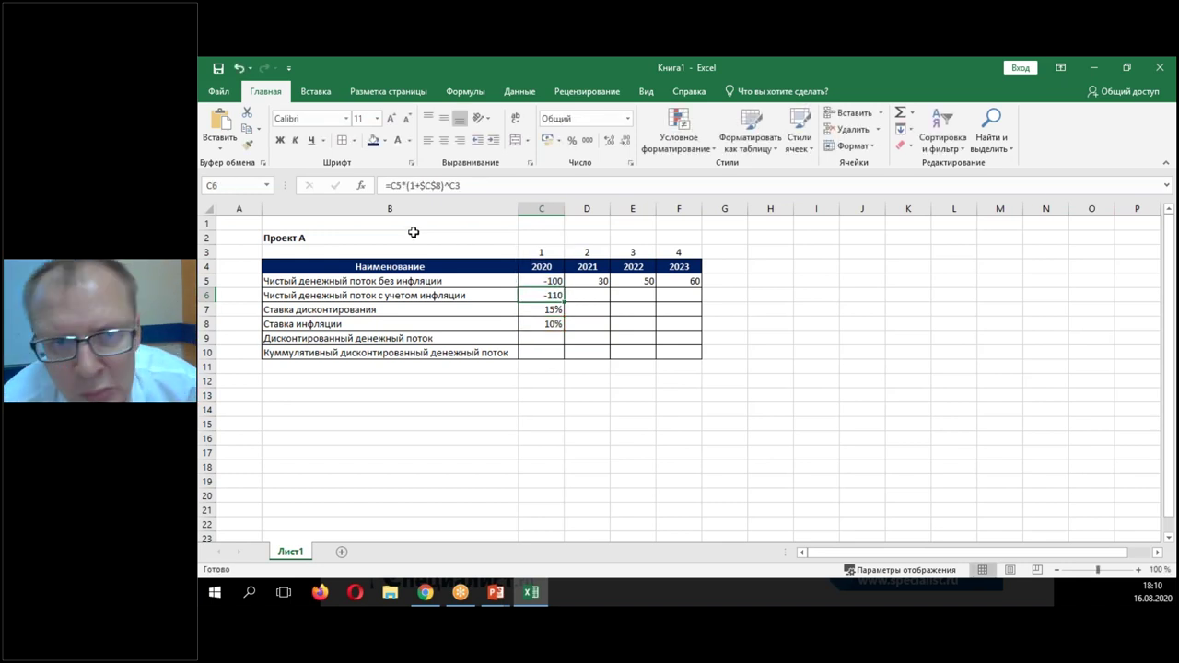
pyautogui.click(199, 62)
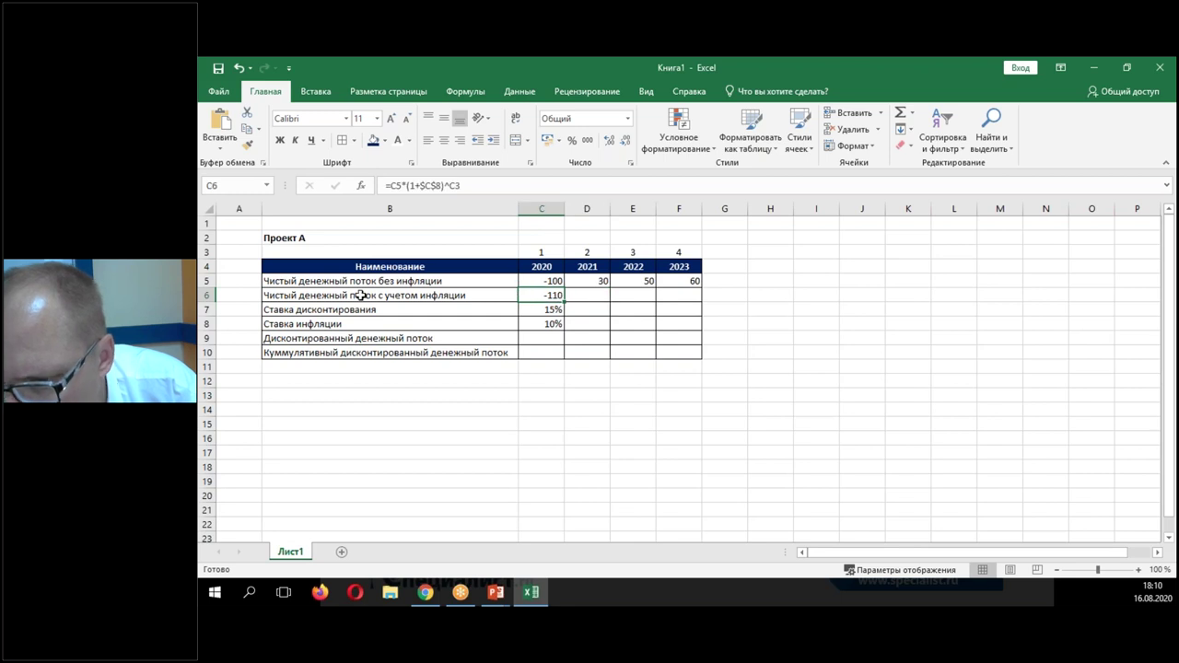
# - Fill the inflation-adjusted cash flow formula from C6 across to F6
pyautogui.click(587, 296)
pyautogui.click(552, 296)
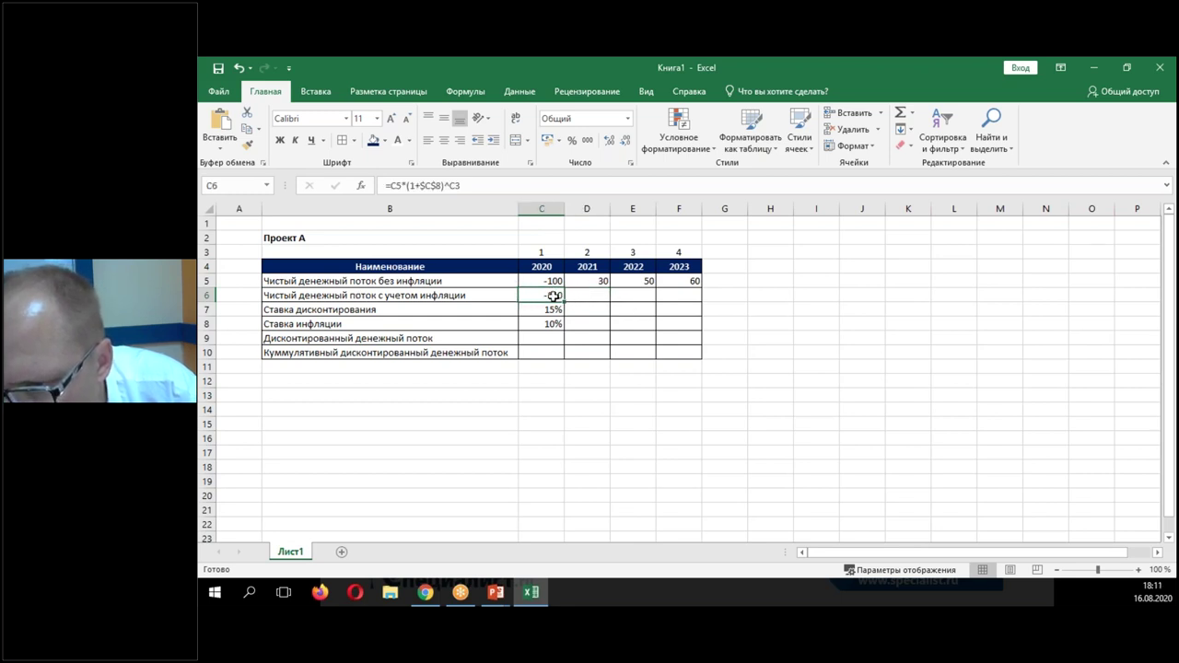
pyautogui.moveTo(565, 303); pyautogui.dragTo(702, 310)
pyautogui.click(682, 296)
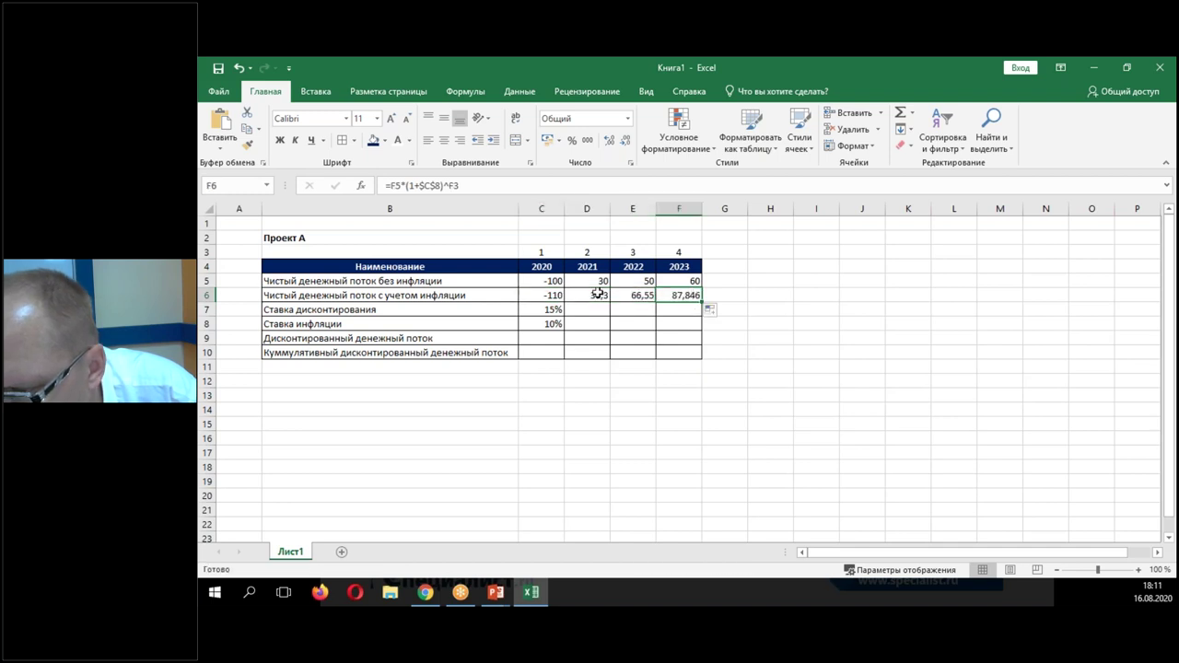
pyautogui.moveTo(548, 283); pyautogui.dragTo(686, 298)
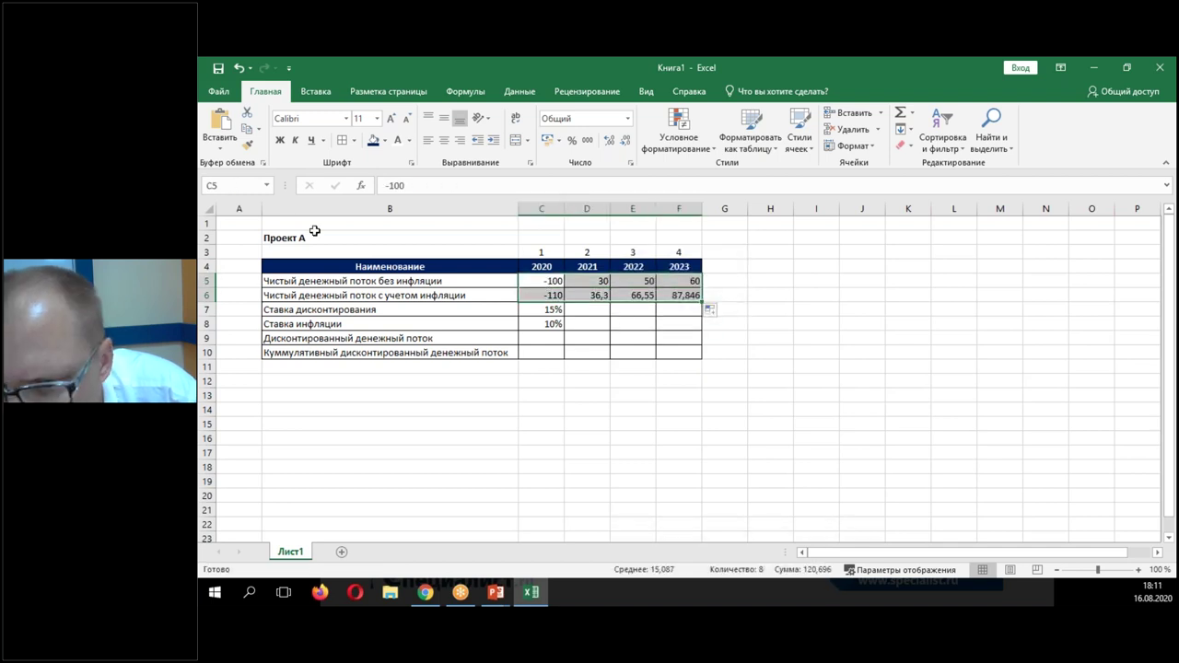
# - Set the font size of the whole sheet to 12
pyautogui.click(208, 209)
pyautogui.click(377, 118)
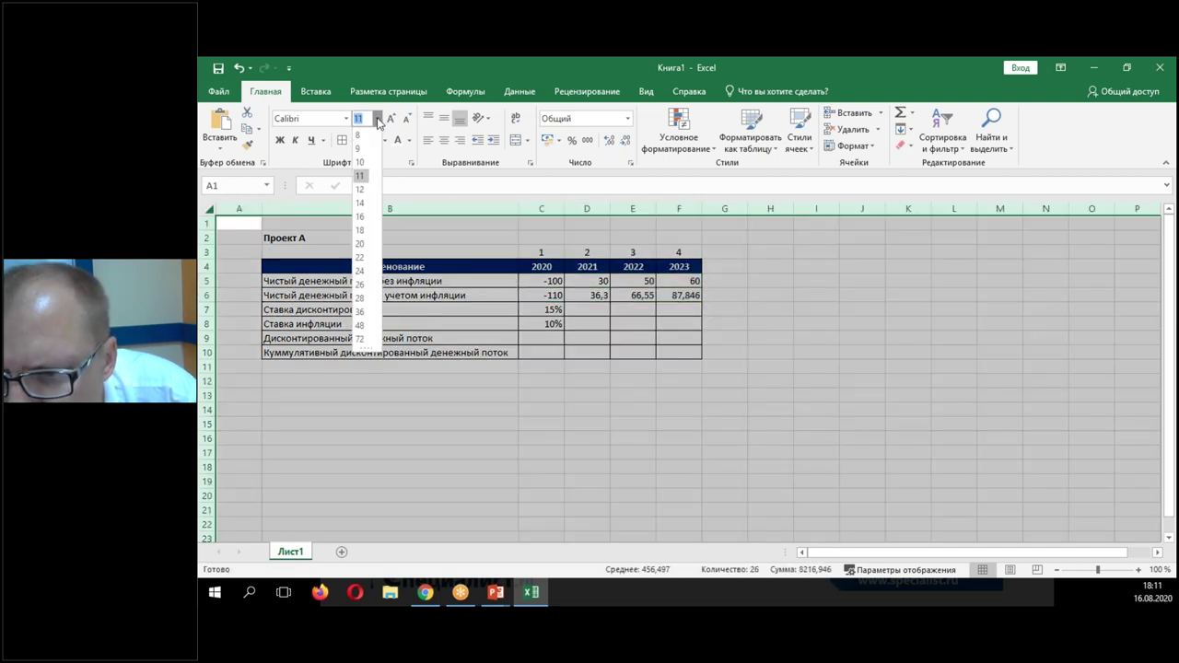
pyautogui.click(360, 191)
pyautogui.click(548, 316)
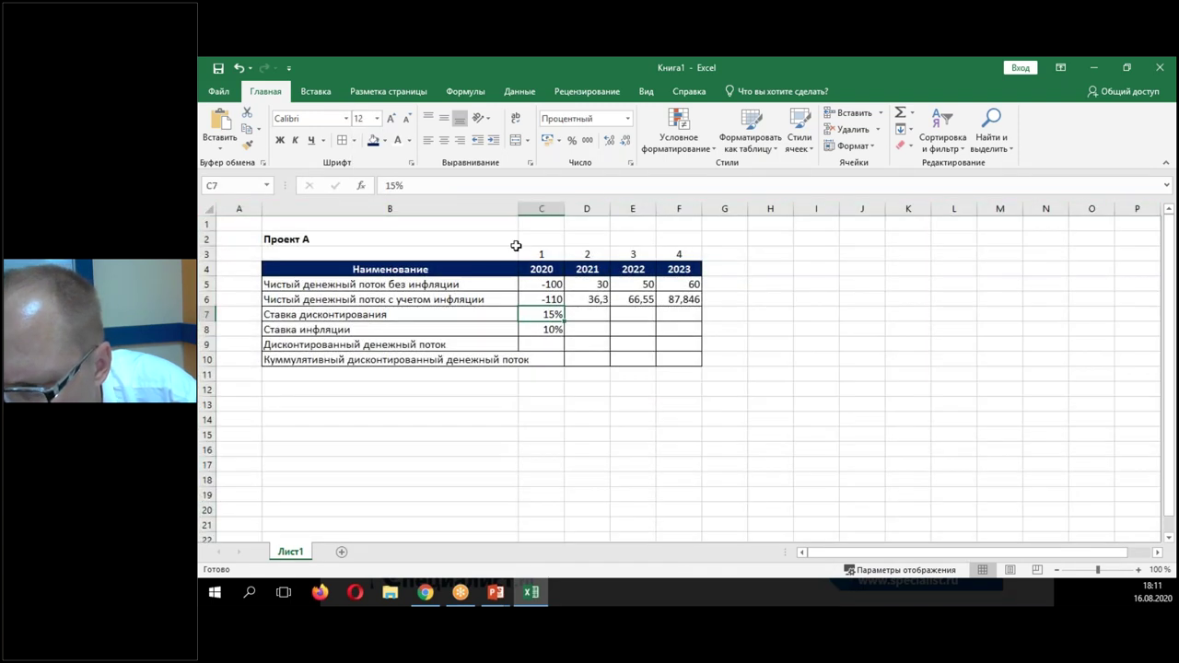
# - Widen column B to fit the longest row label and reduce the height of row 3
pyautogui.moveTo(519, 208); pyautogui.dragTo(540, 209)
pyautogui.click(470, 293)
pyautogui.moveTo(214, 261); pyautogui.dragTo(215, 249)
pyautogui.click(604, 317)
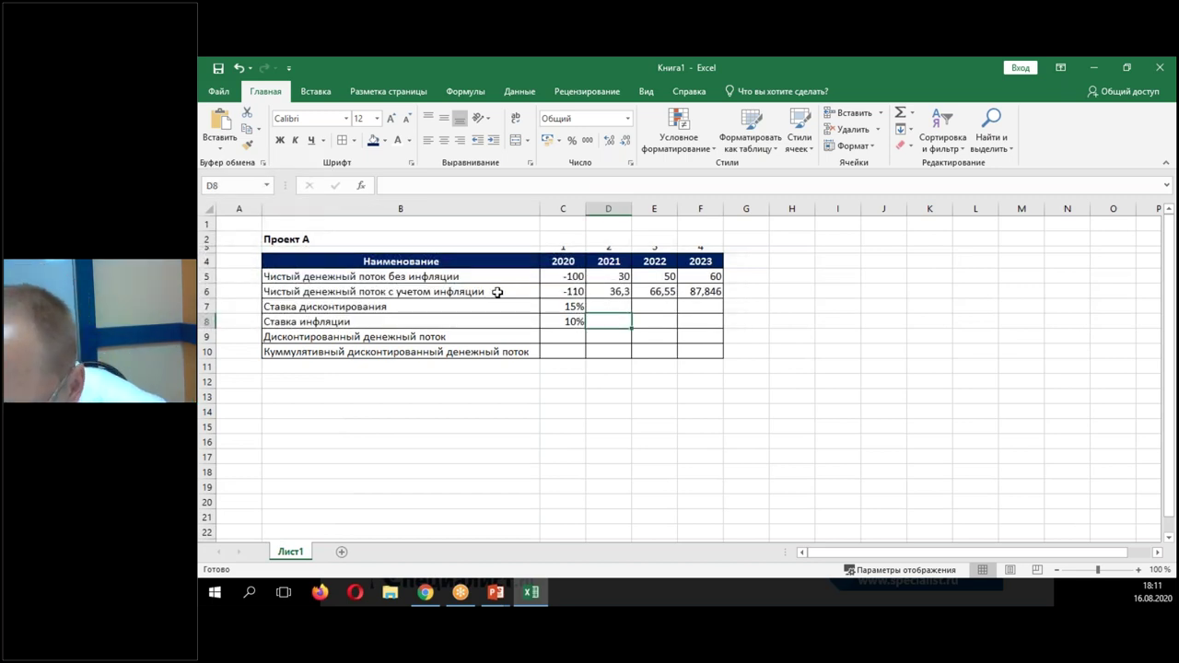
# - Format the cash flow values in C5:F6 as numbers with one decimal place
pyautogui.click(560, 291)
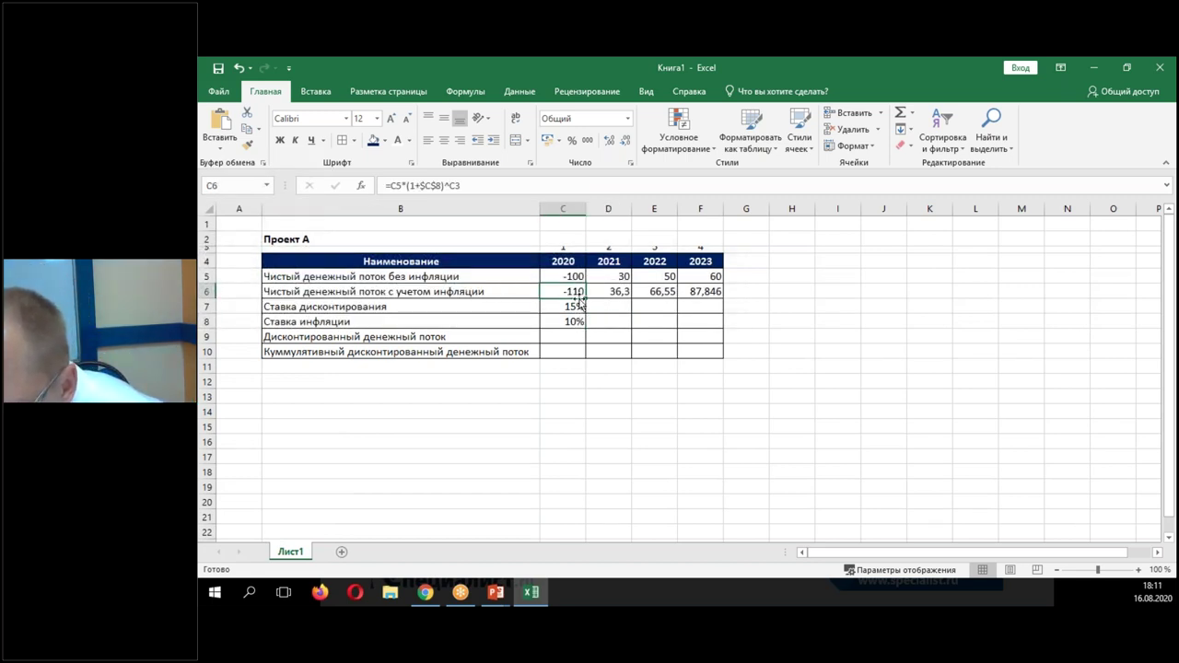
pyautogui.click(613, 291)
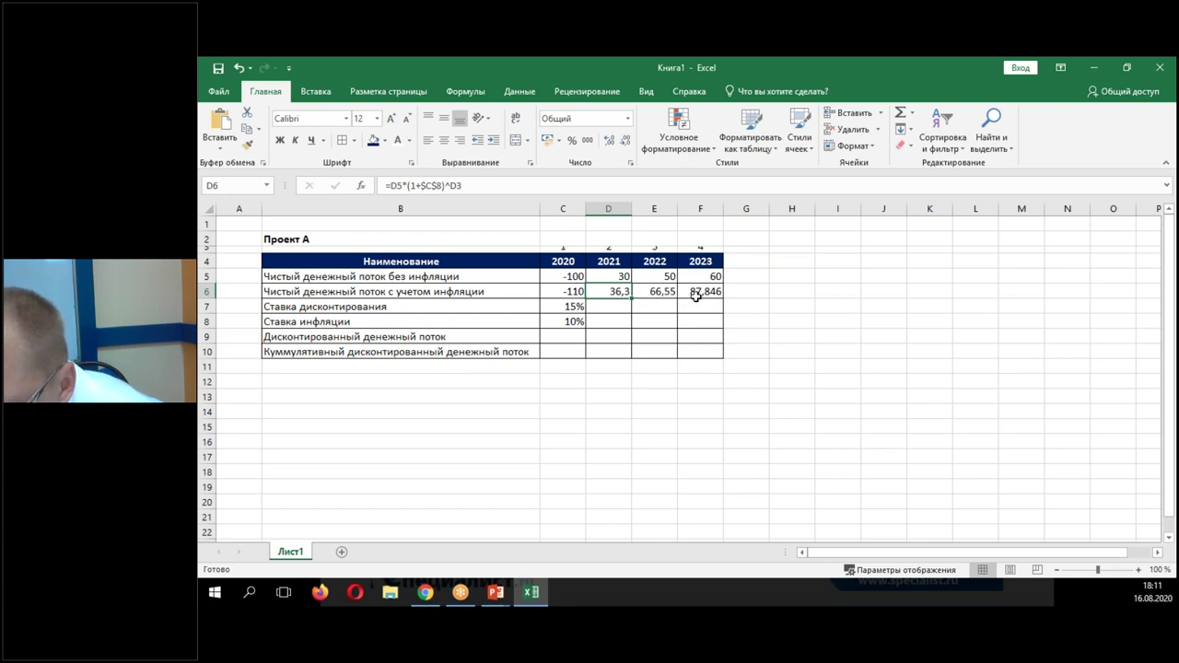
pyautogui.moveTo(571, 276); pyautogui.dragTo(695, 291)
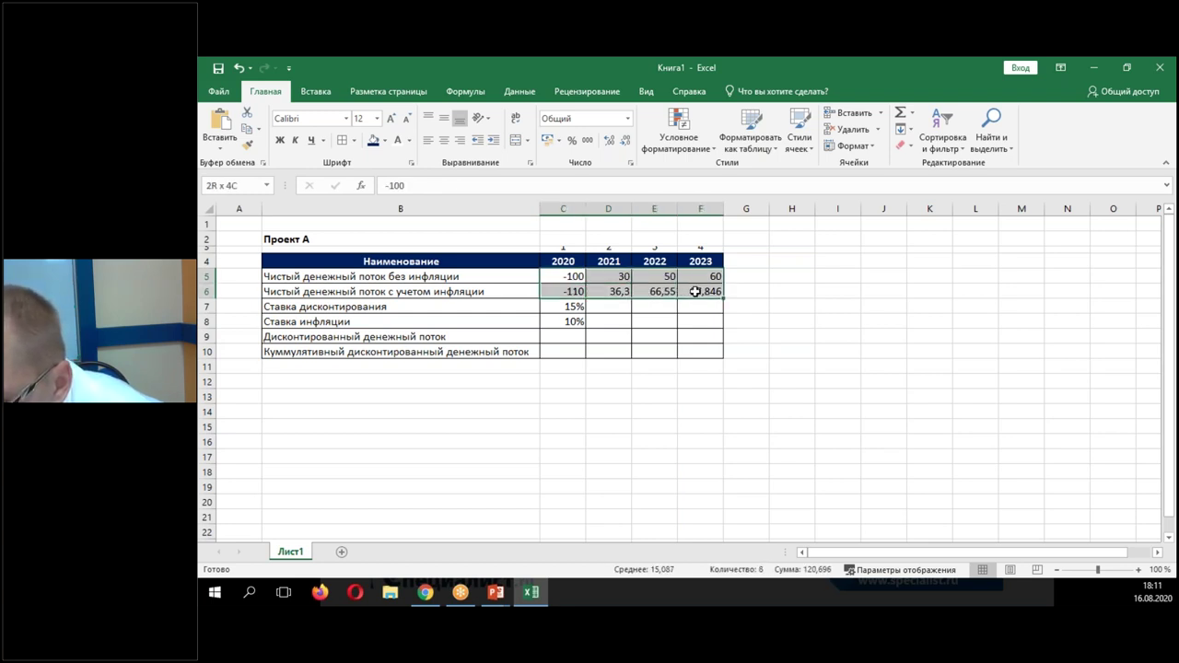
pyautogui.click(625, 143)
pyautogui.click(611, 141)
pyautogui.click(611, 142)
pyautogui.click(625, 142)
pyautogui.click(625, 142)
pyautogui.click(625, 141)
# - Increase the height of row 3 so the period numbers above the years show in full
pyautogui.moveTo(565, 208); pyautogui.dragTo(715, 205)
pyautogui.moveTo(210, 255); pyautogui.dragTo(210, 262)
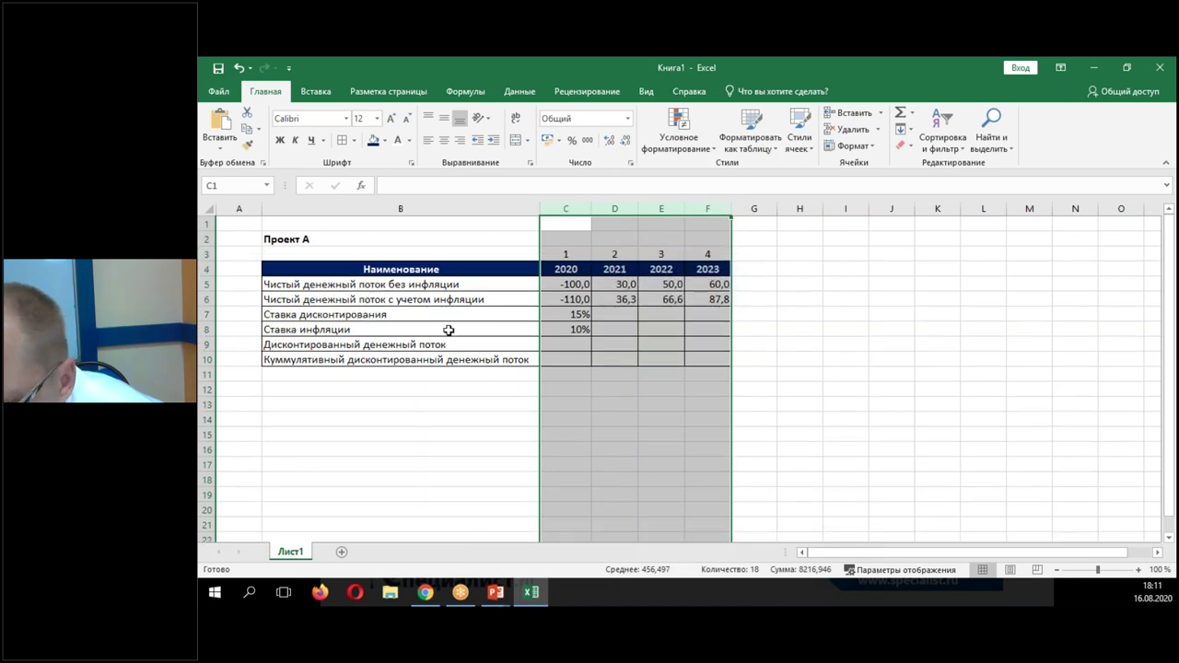
# - Review the inflation-adjusted cash flow formulas in row 6 and the empty discounted cash flow cell for 2020
pyautogui.click(564, 331)
pyautogui.click(563, 345)
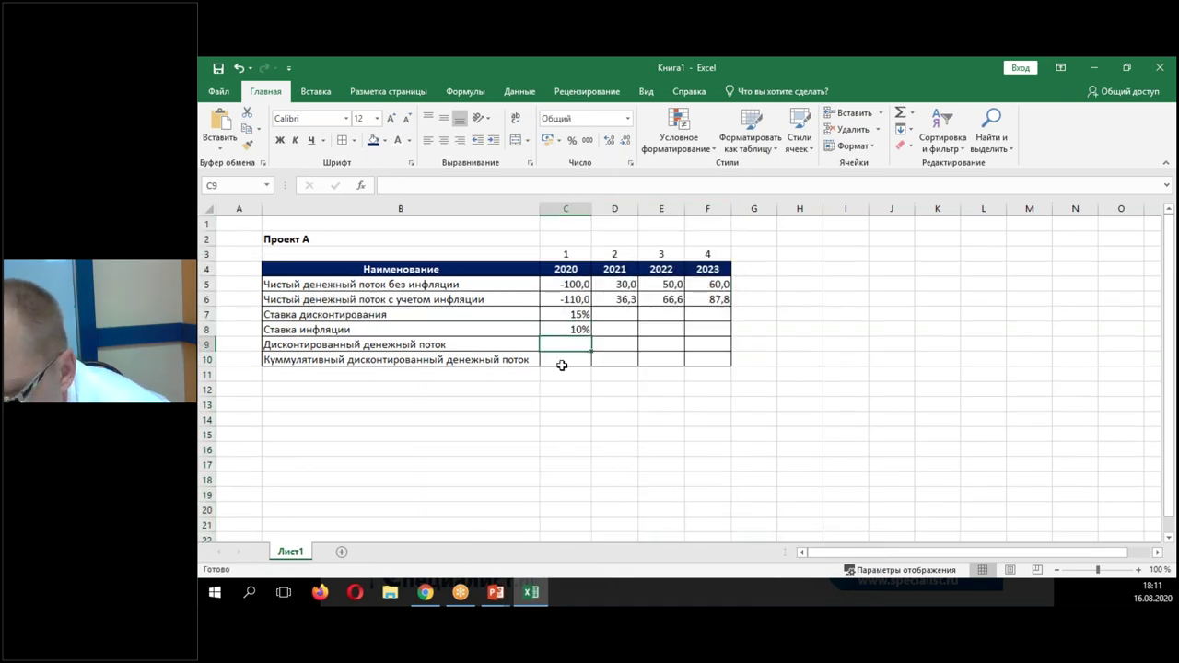
pyautogui.click(610, 300)
pyautogui.click(582, 298)
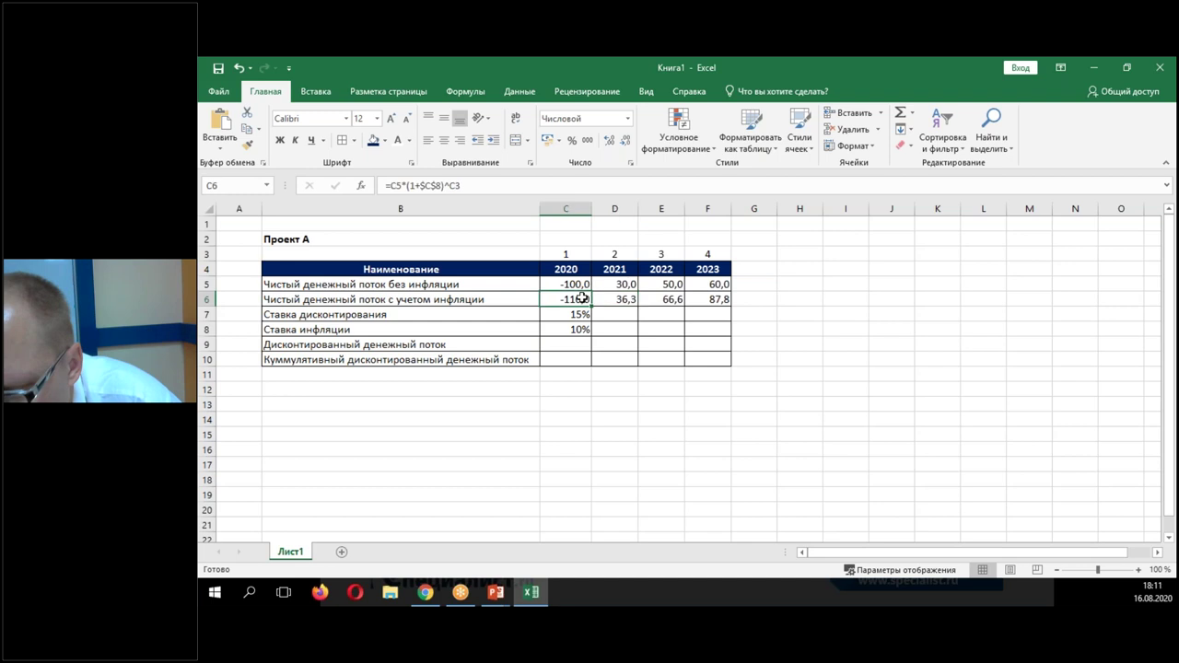
pyautogui.click(623, 301)
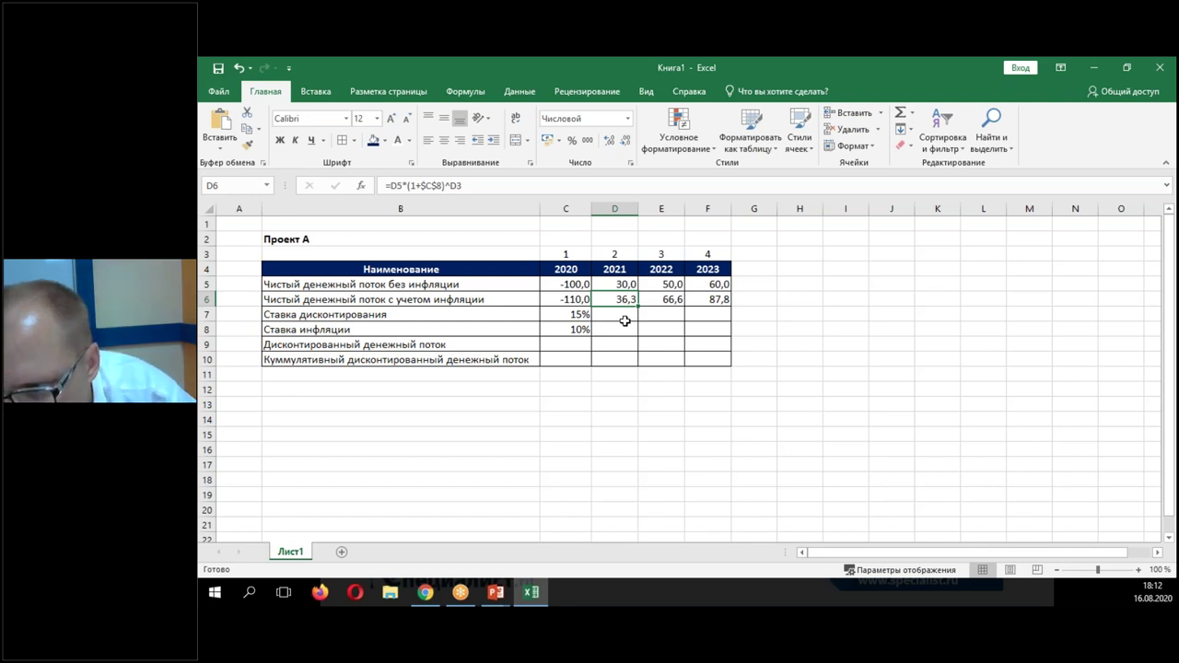
pyautogui.click(716, 301)
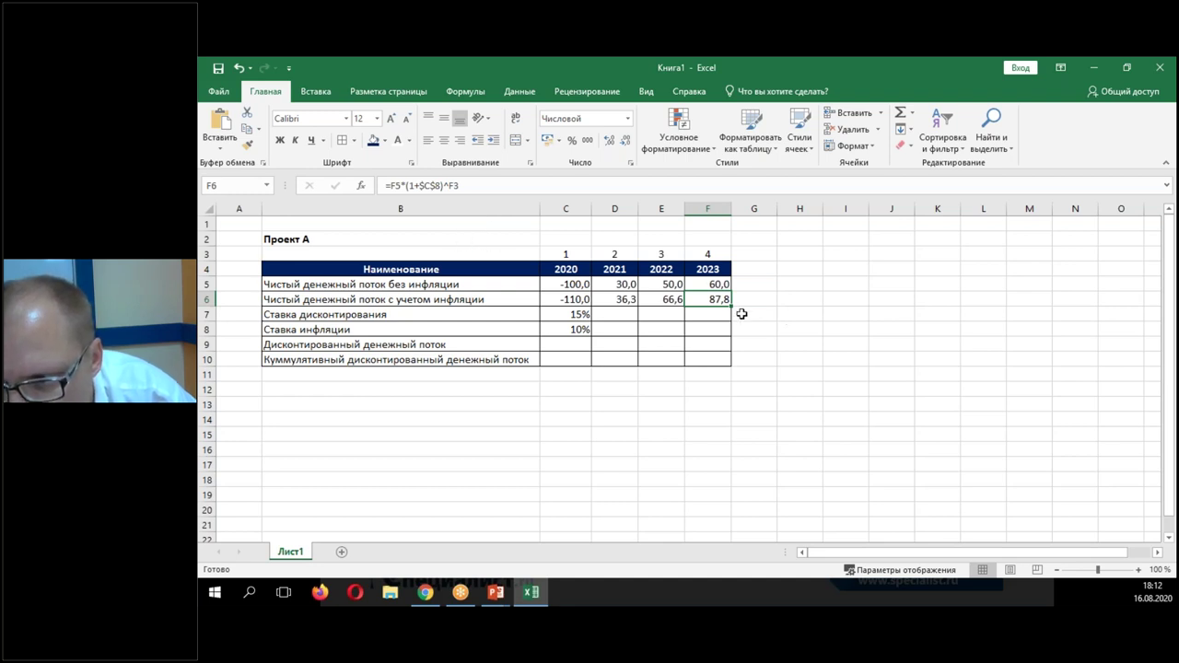
pyautogui.click(572, 338)
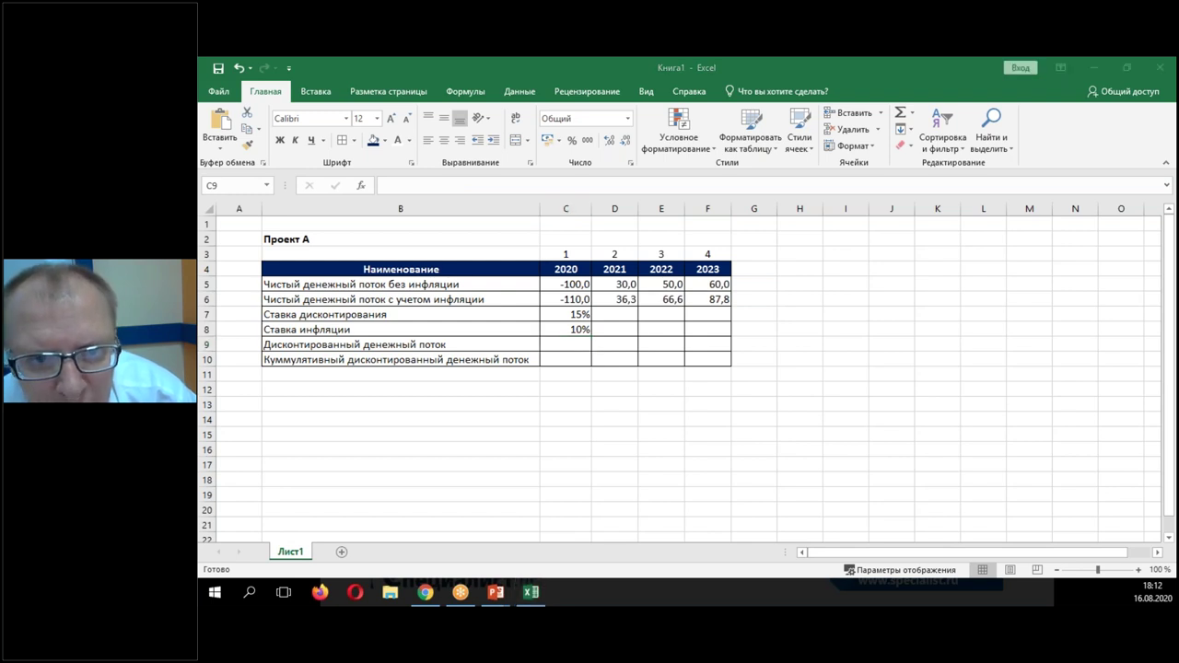
pyautogui.click(571, 344)
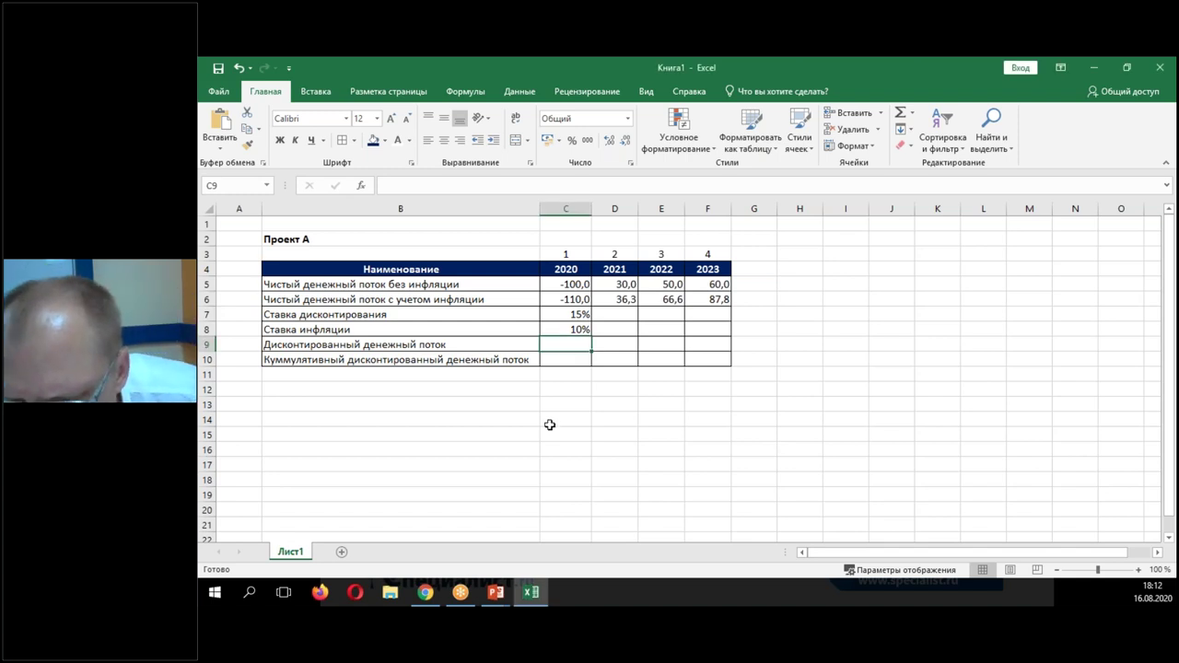
# - Insert a row above "Дисконтированный денежный поток" and label it "К дисконтирования" in cell B9
pyautogui.click(324, 340)
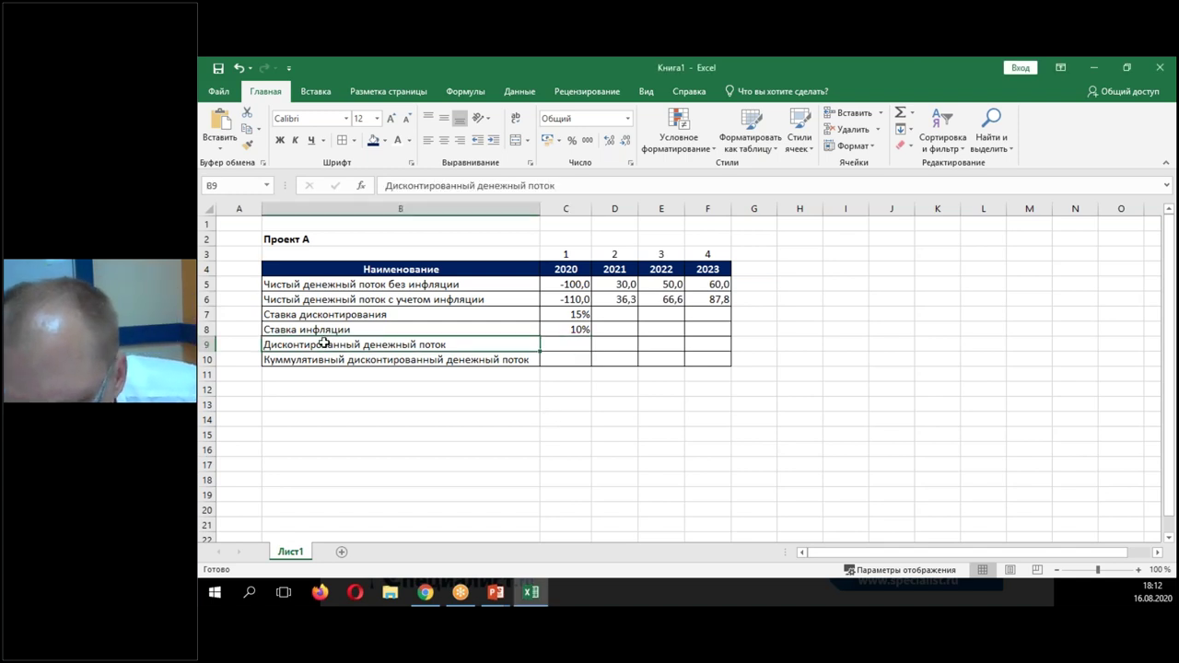
pyautogui.rightClick(209, 340)
pyautogui.click(262, 441)
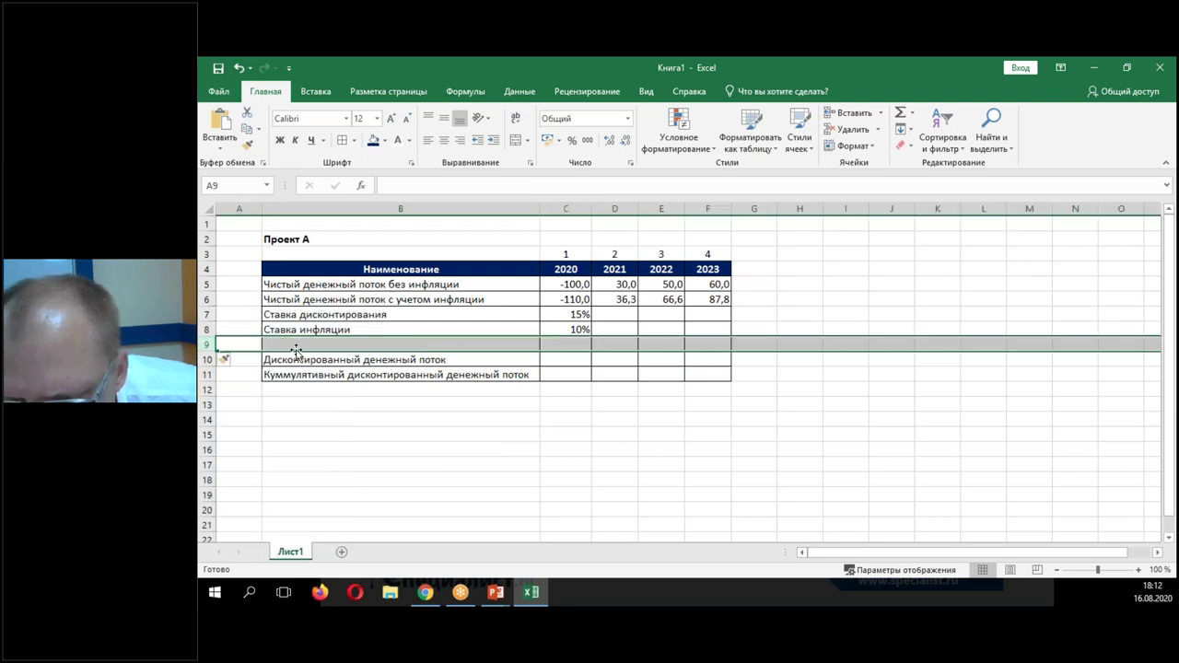
pyautogui.click(295, 346)
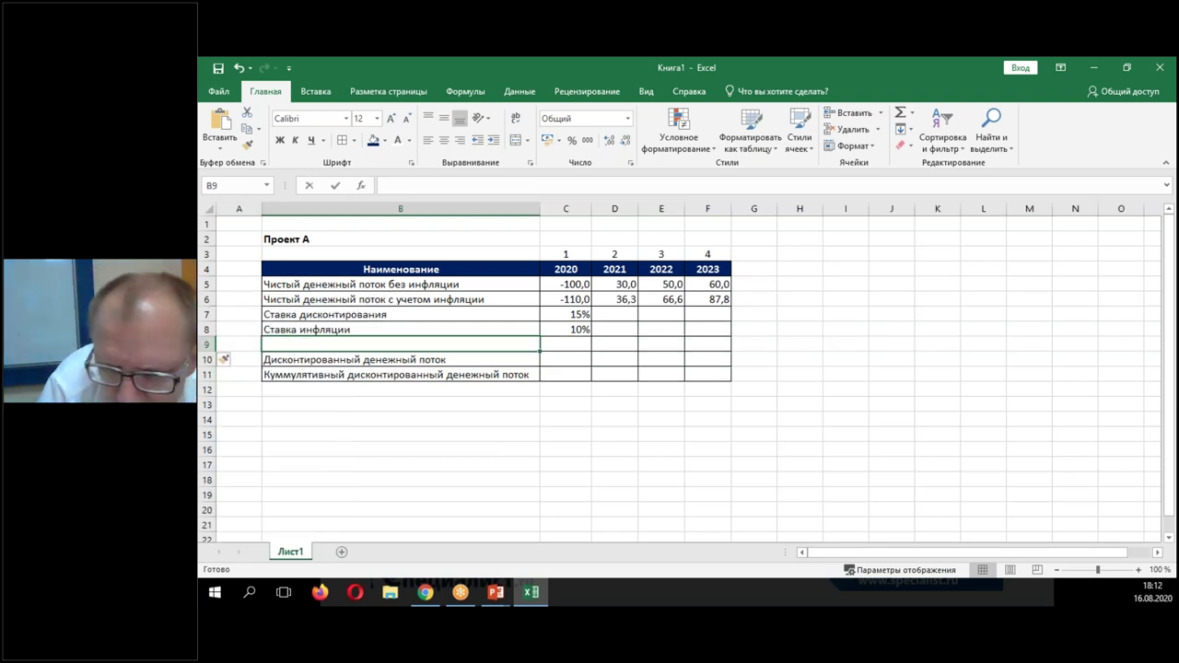
pyautogui.write('К дисконтирования')
pyautogui.press('Tab')
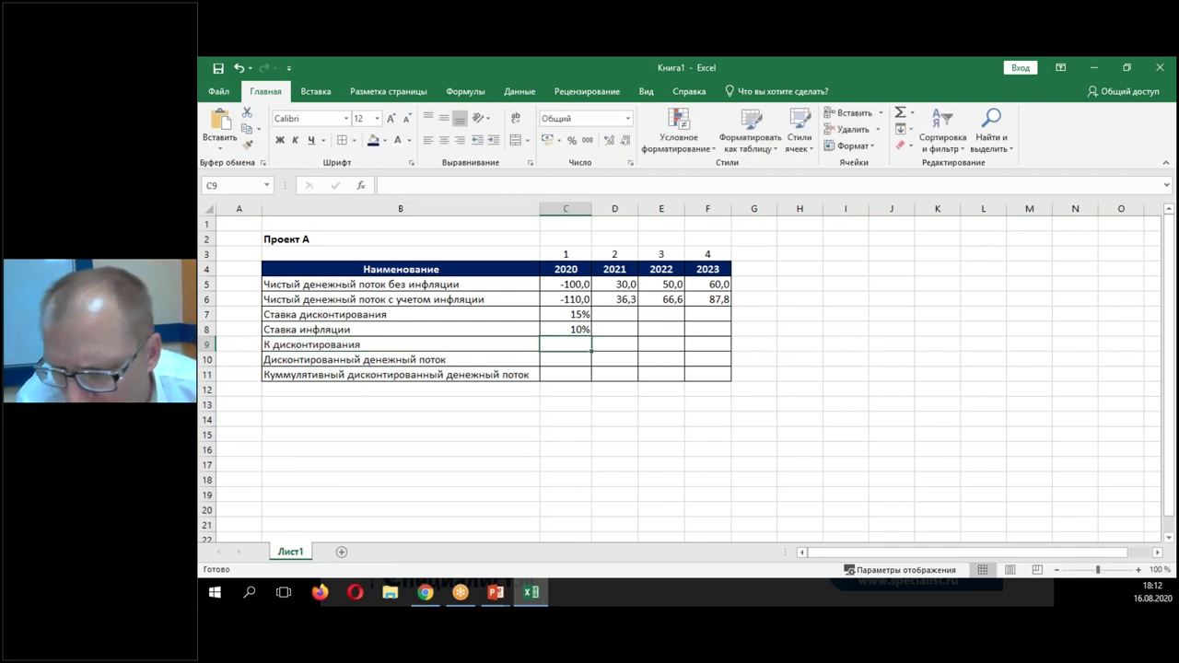
# - Enter the discount factor formula =1/(1+$C$7)^C3 in cell C9
pyautogui.write('=1/(1+')
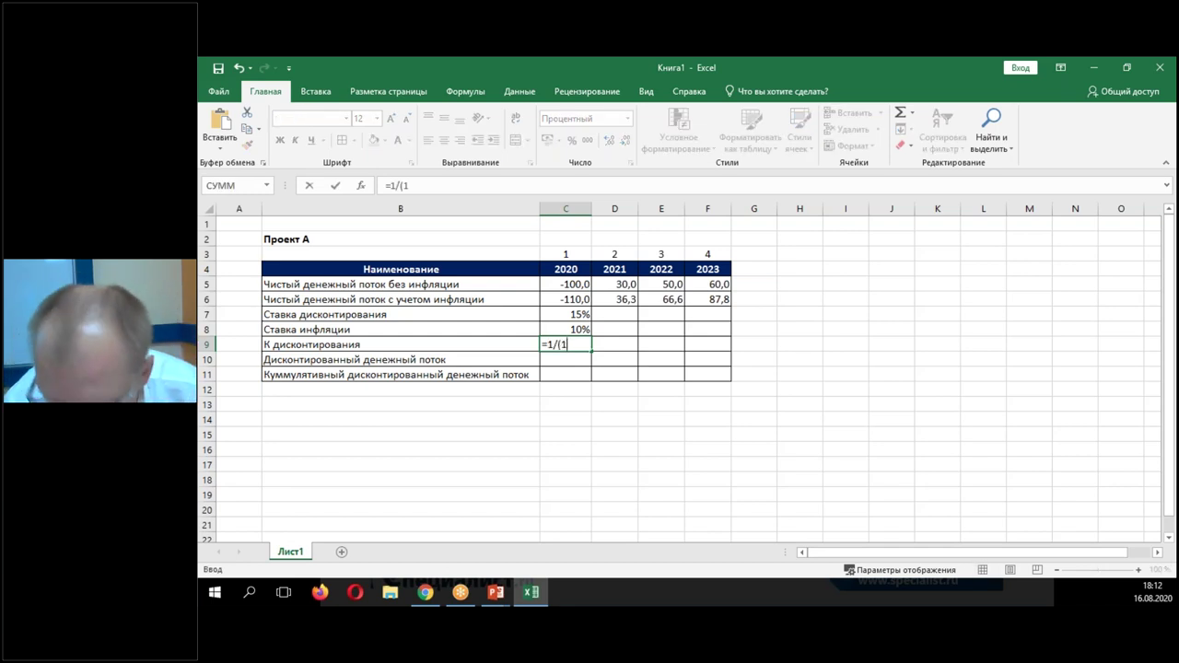
pyautogui.click(571, 314)
pyautogui.write(')')
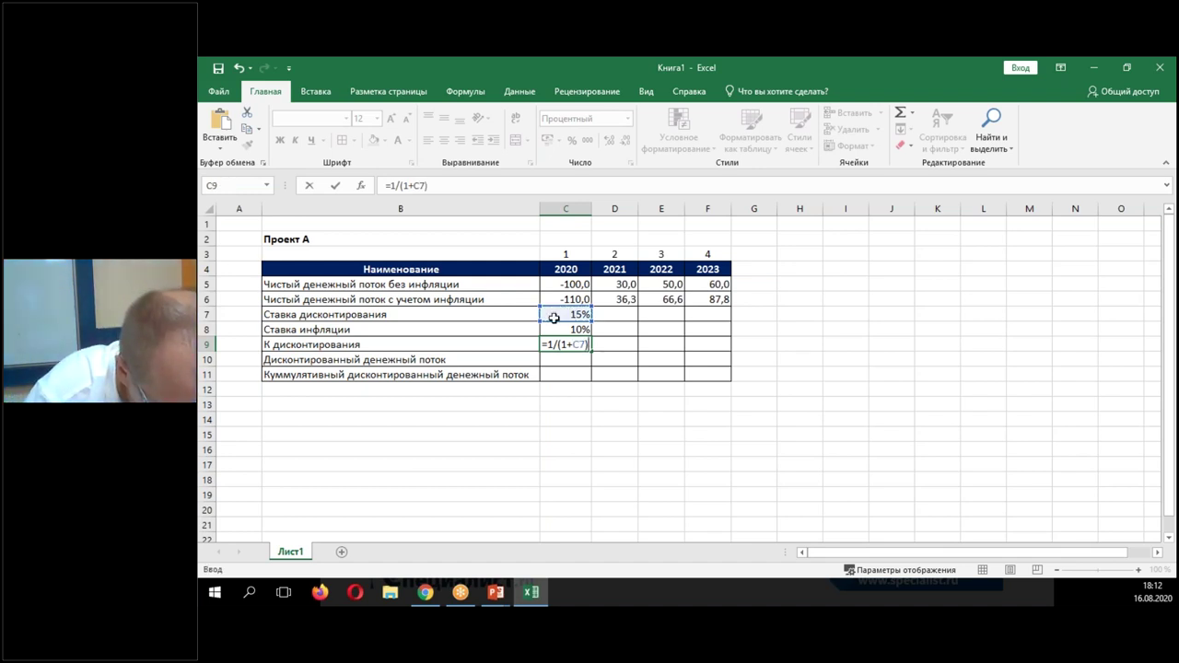
pyautogui.write(';')
pyautogui.press('BackSpace')
pyautogui.write('^')
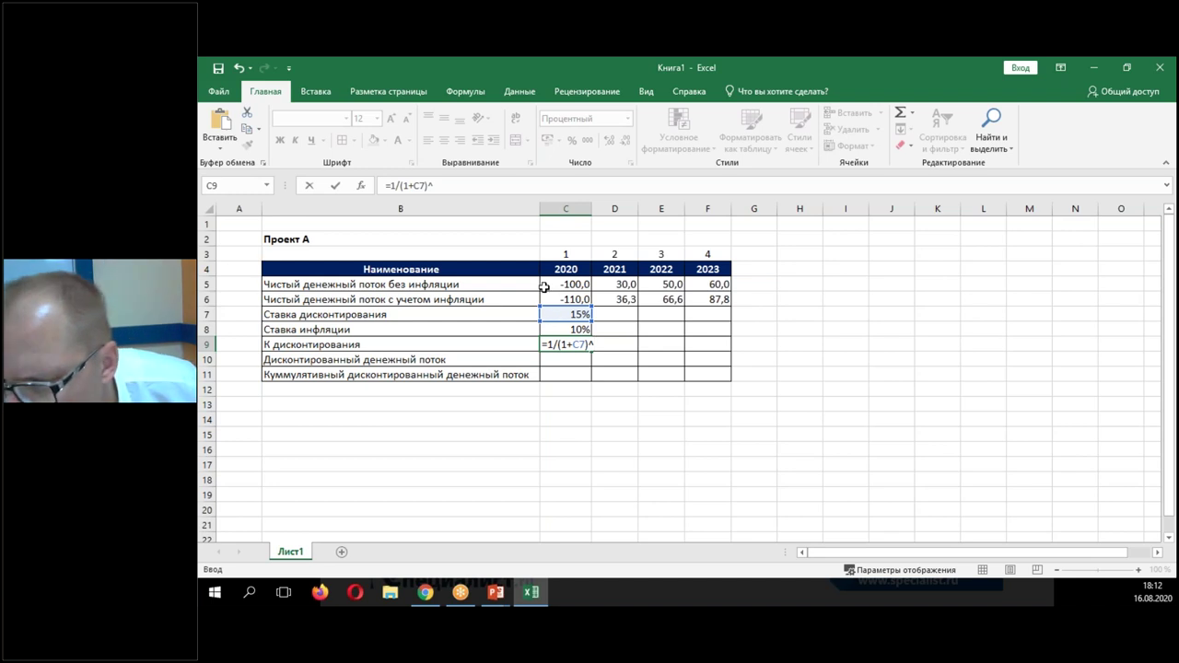
pyautogui.click(572, 254)
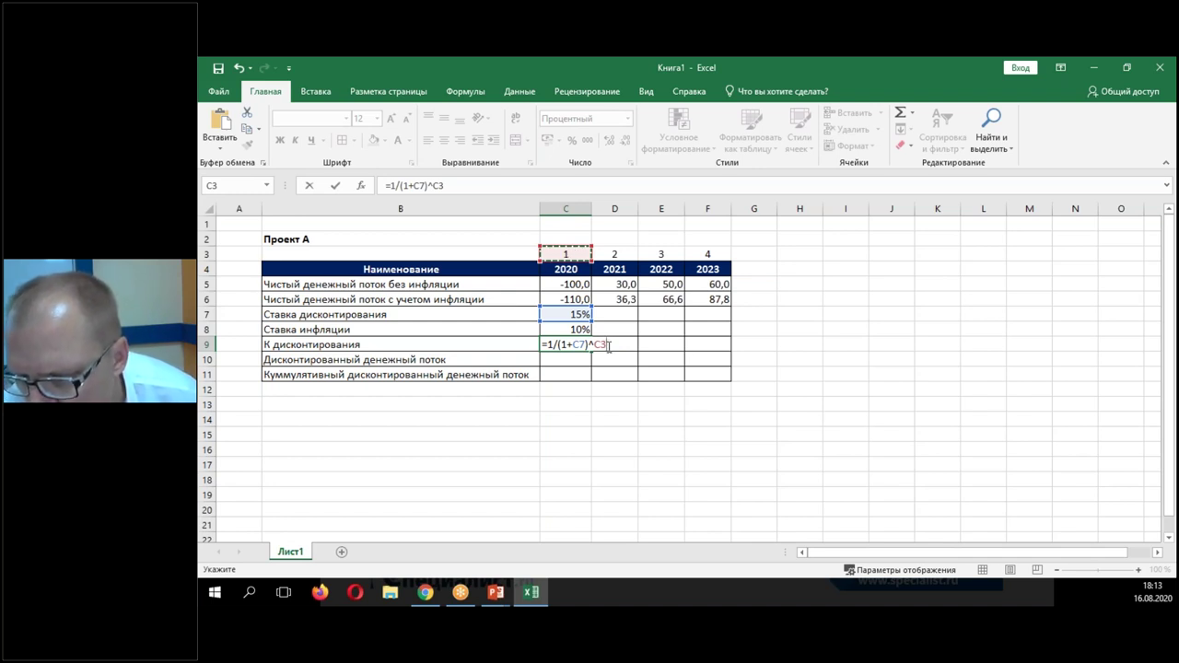
pyautogui.click(572, 345)
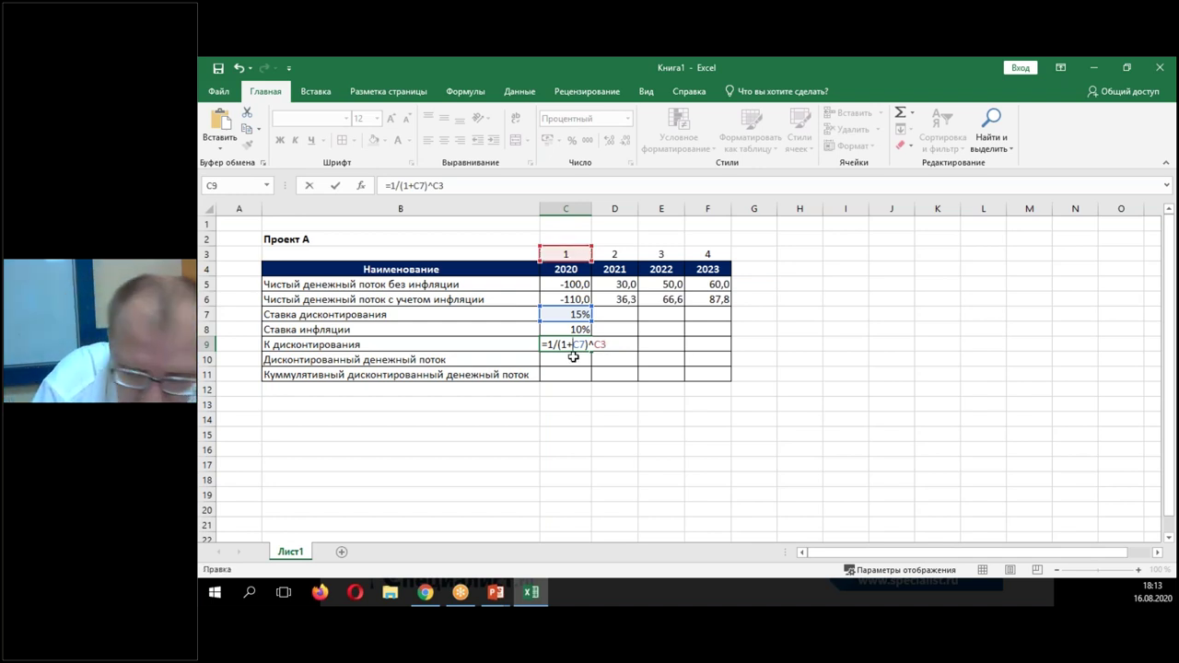
pyautogui.write('$C$')
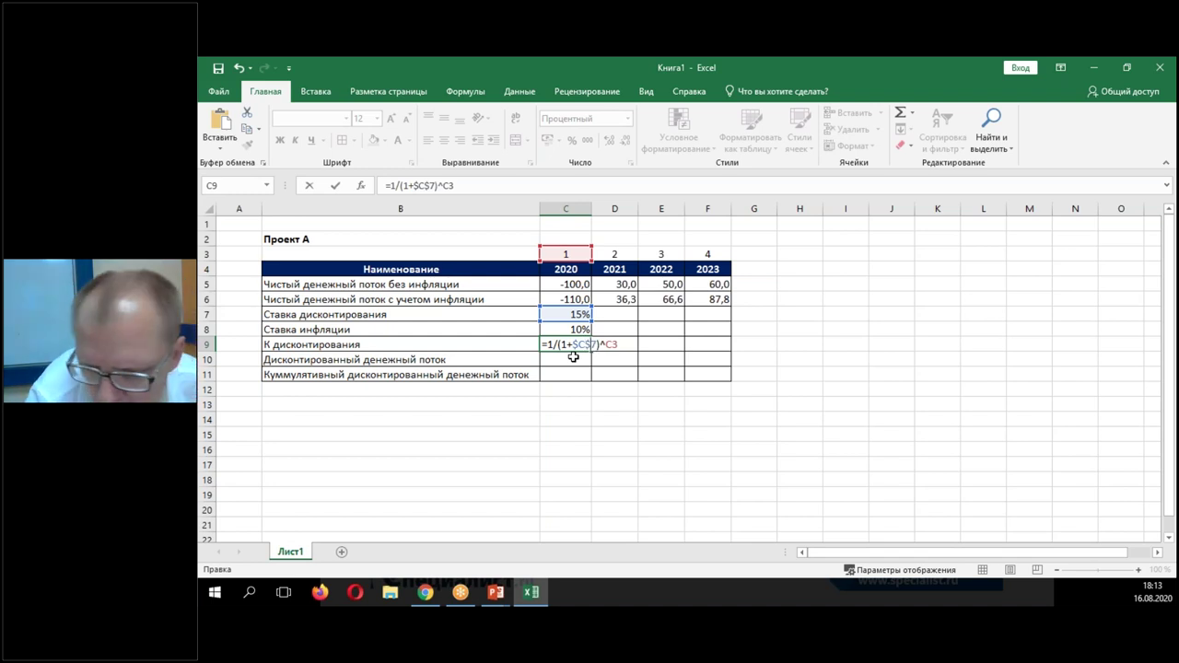
pyautogui.hotkey('ctrl', 'Return')
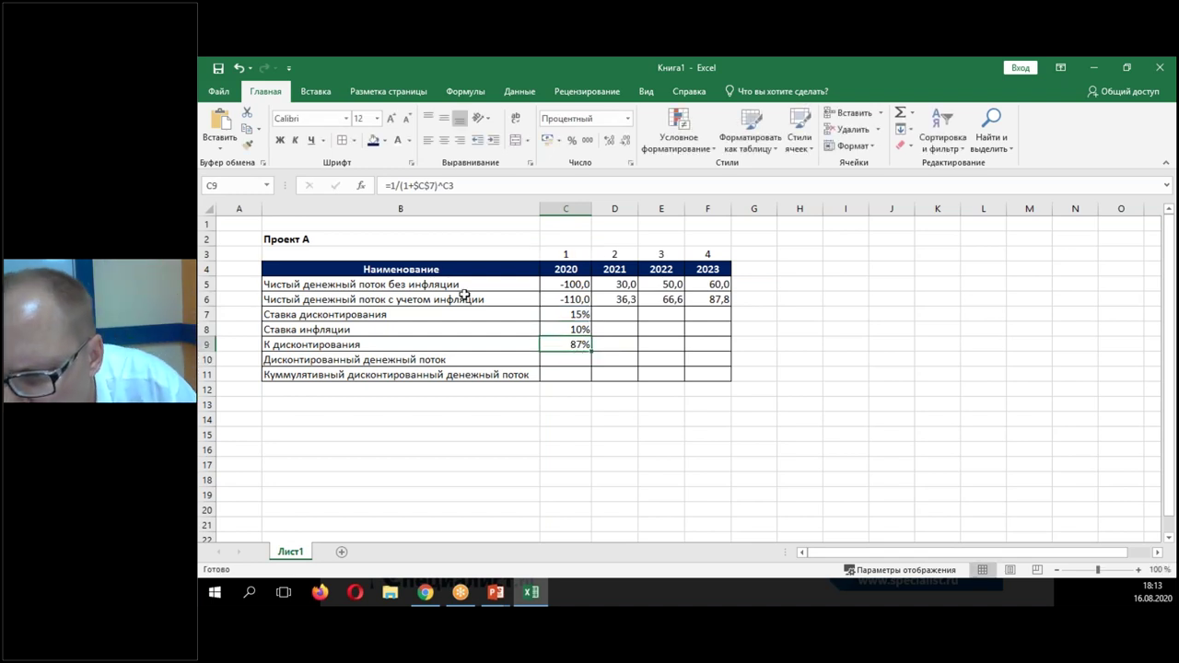
# - Change the format of the discount factor in C9 from percentage to number with four decimal places
pyautogui.rightClick(572, 344)
pyautogui.click(639, 511)
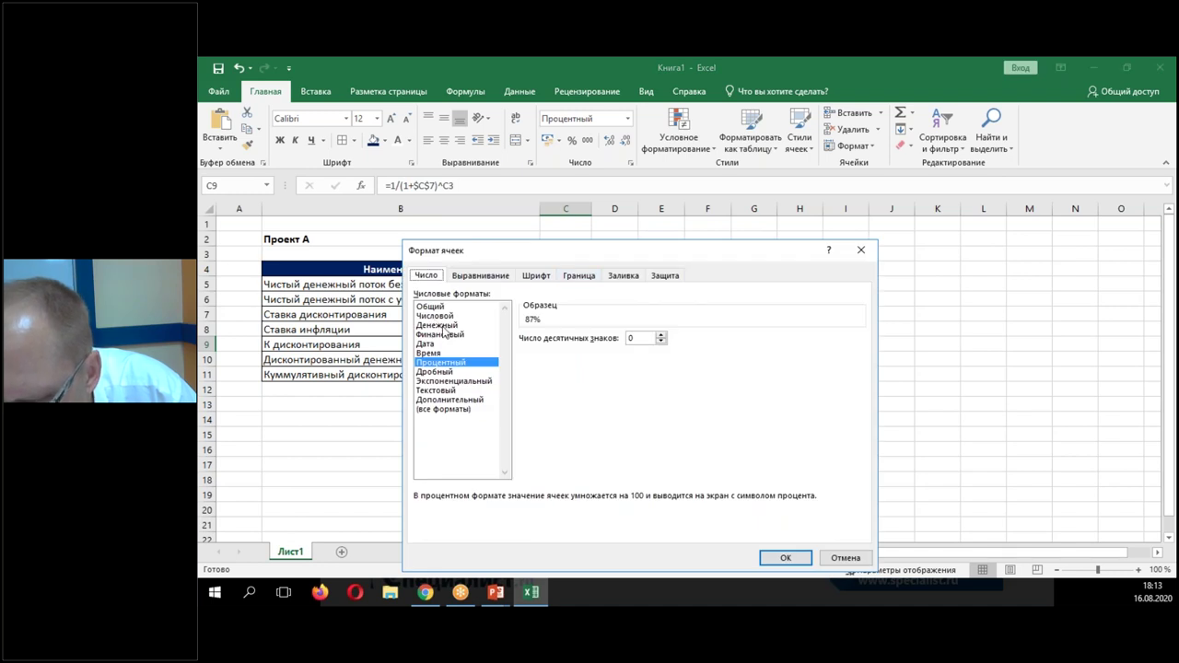
pyautogui.click(776, 557)
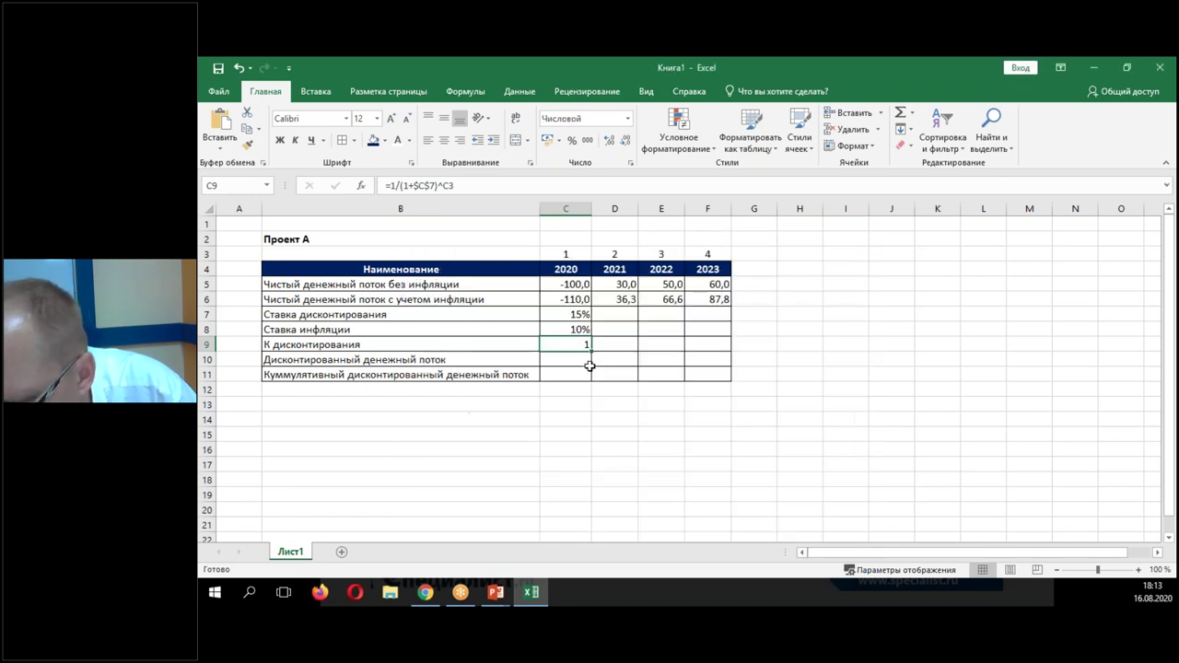
pyautogui.click(607, 141)
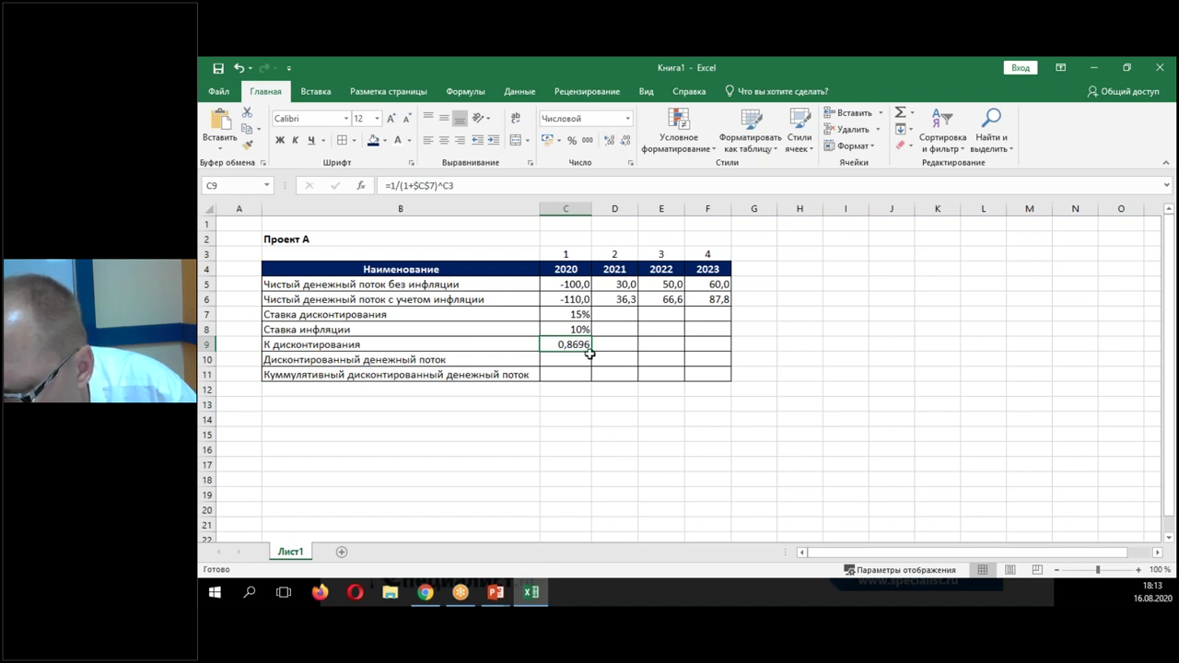
# - Fill the discount factor formula from C9 across to F9 and check the formulas for each year
pyautogui.moveTo(590, 352); pyautogui.dragTo(717, 359)
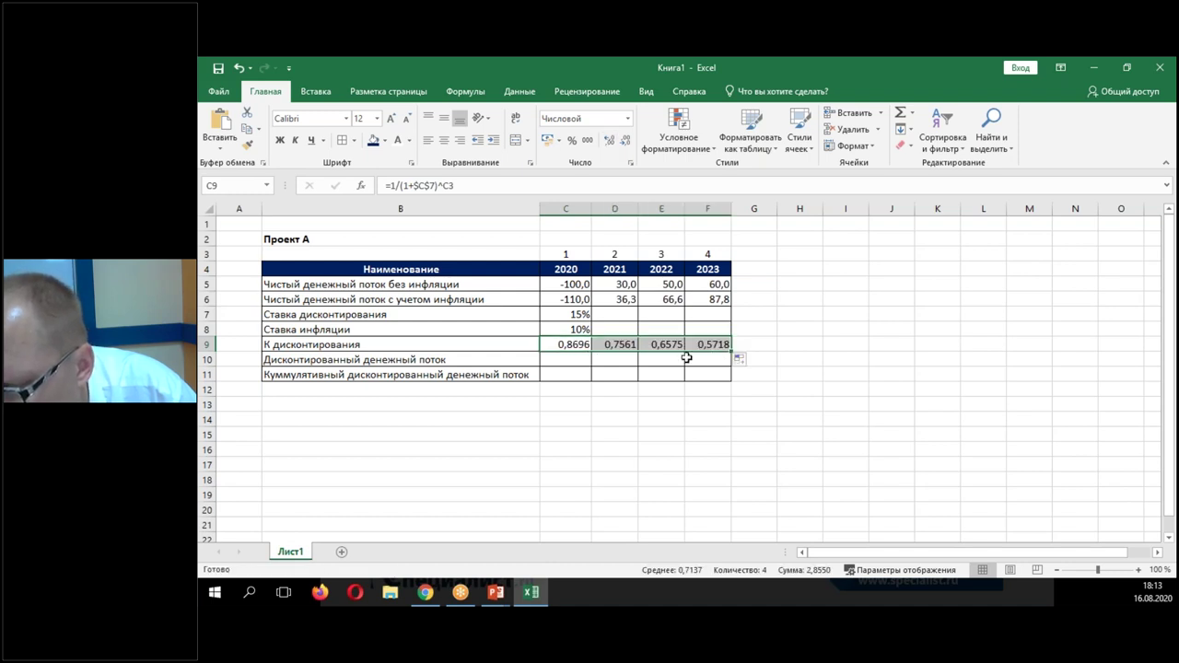
pyautogui.click(614, 345)
pyautogui.click(657, 344)
pyautogui.click(710, 343)
pyautogui.click(576, 344)
pyautogui.click(624, 343)
pyautogui.click(663, 344)
pyautogui.click(692, 344)
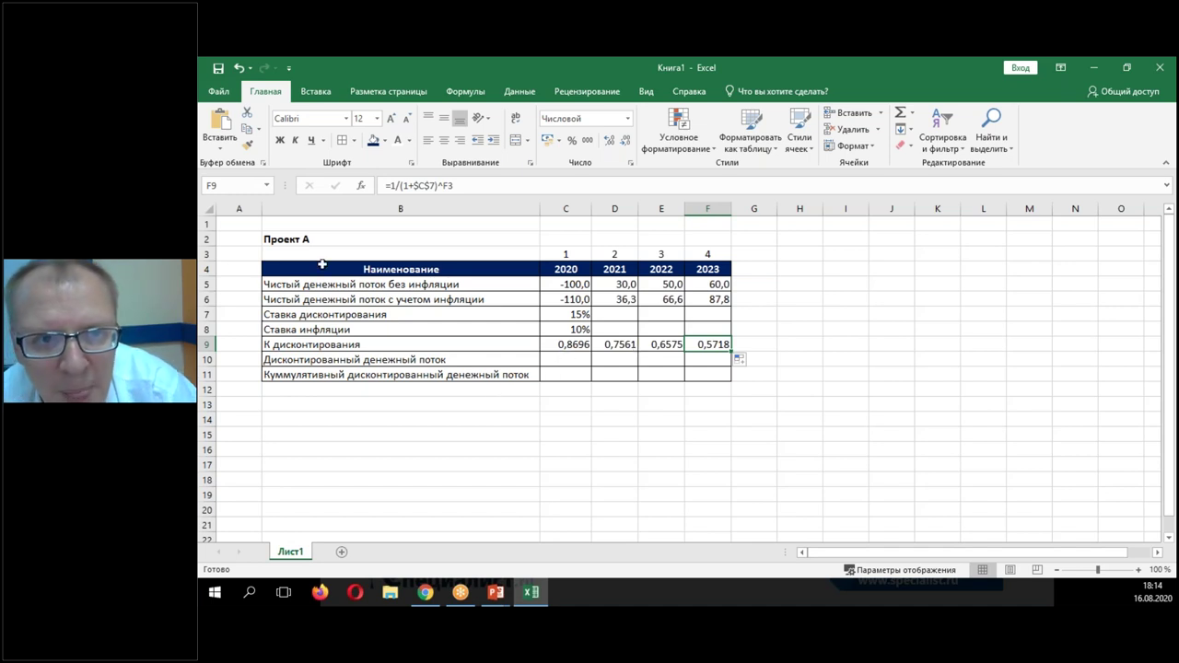
# - Enter the discounted cash flow formula =C6*C9 in C10 and fill it across to F10
pyautogui.click(569, 358)
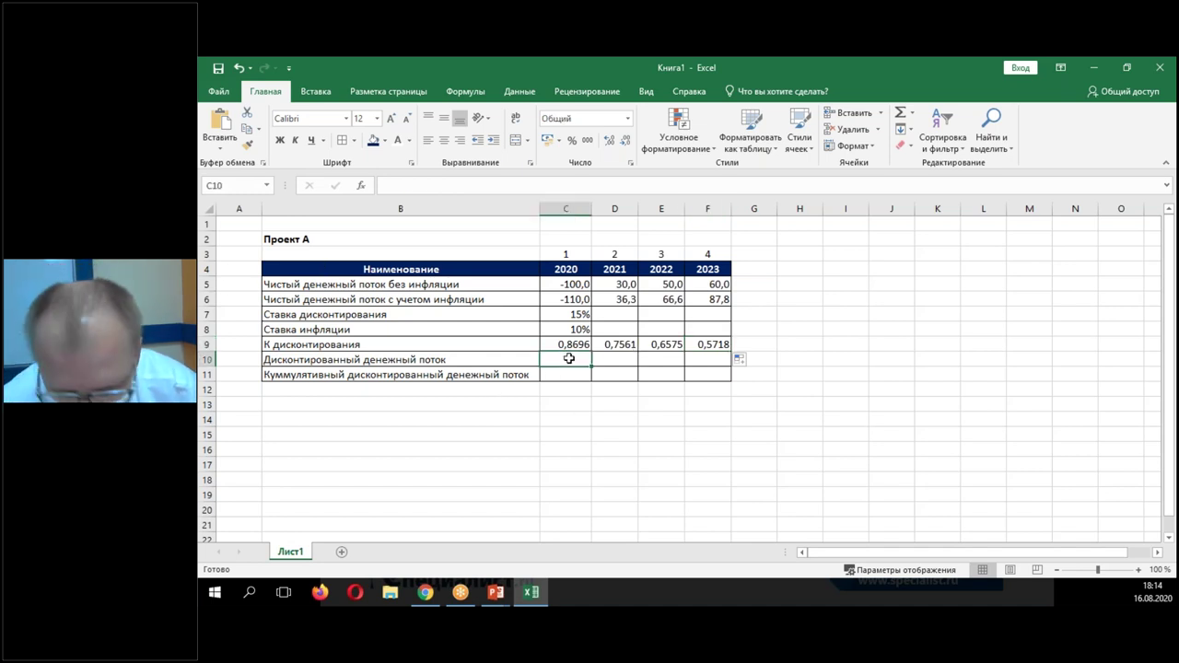
pyautogui.write('=')
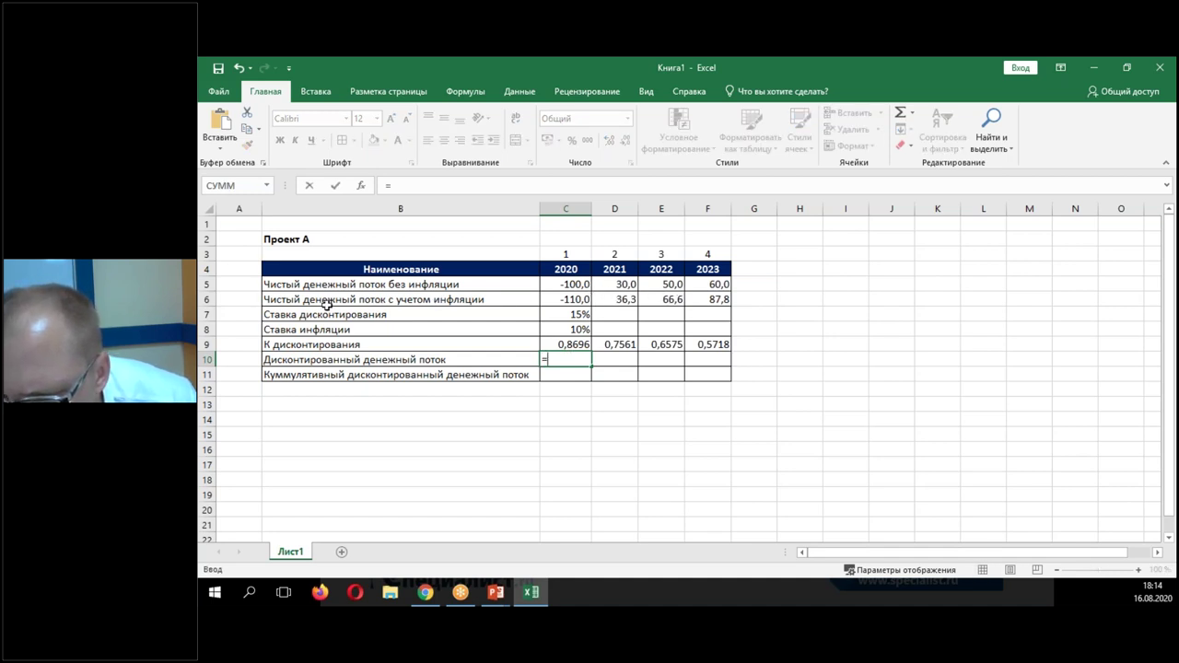
pyautogui.click(578, 299)
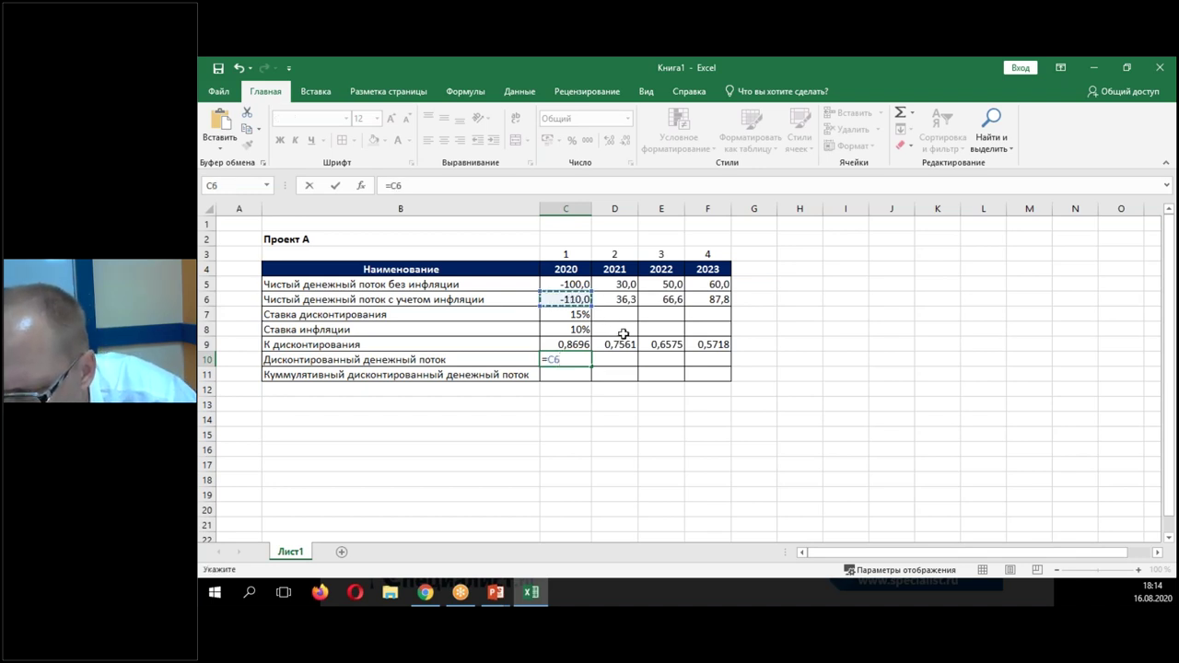
pyautogui.write('*')
pyautogui.click(575, 343)
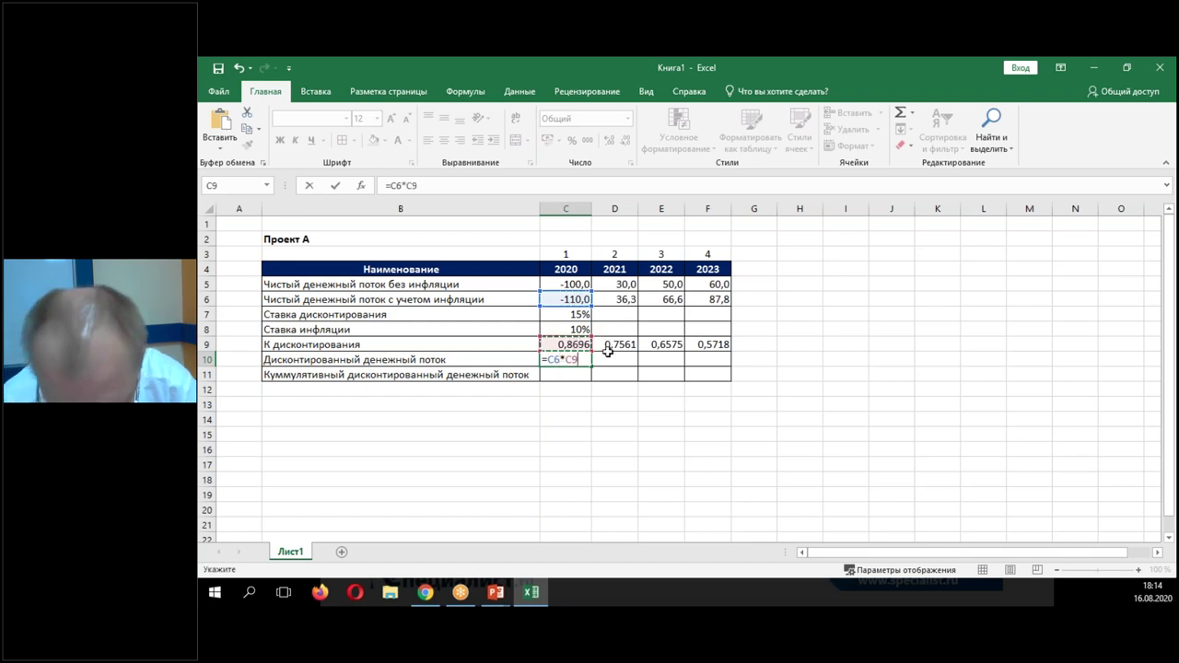
pyautogui.press('Return')
pyautogui.press('Up')
pyautogui.moveTo(591, 366); pyautogui.dragTo(720, 377)
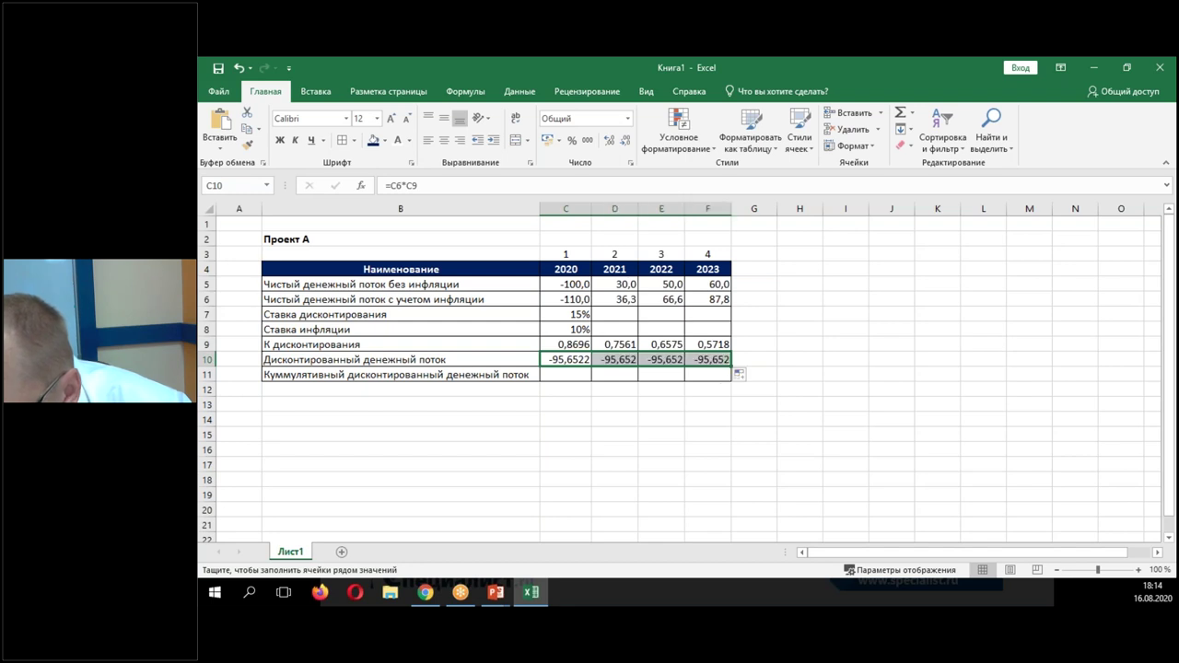
# - Reduce the discounted cash flow values in C10:F10 to one decimal place
pyautogui.moveTo(575, 360); pyautogui.dragTo(711, 361)
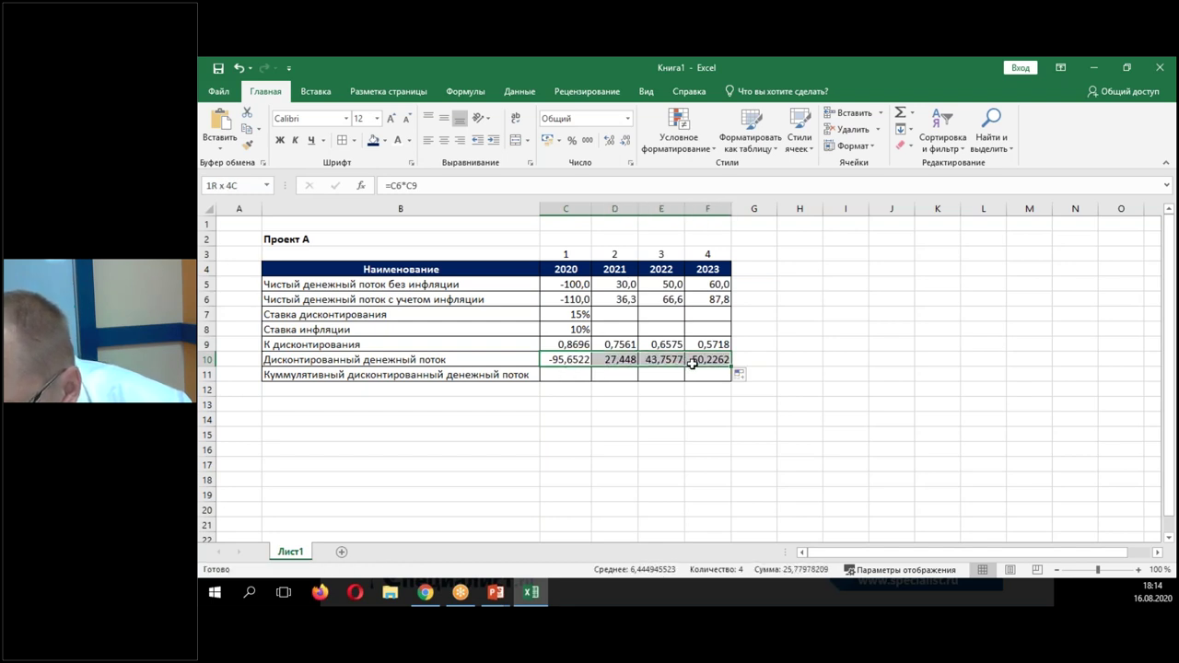
pyautogui.click(627, 140)
pyautogui.click(627, 140)
pyautogui.click(627, 140)
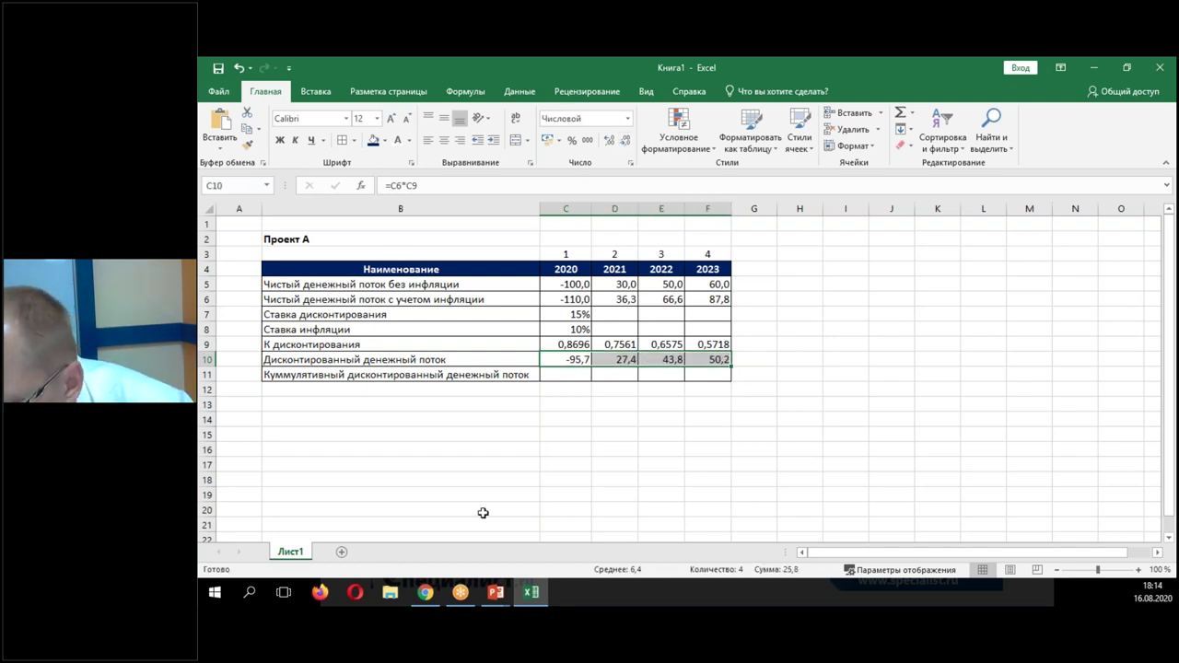
# - Enter =C10 in C11 as the cumulative discounted cash flow for 2020
pyautogui.click(577, 373)
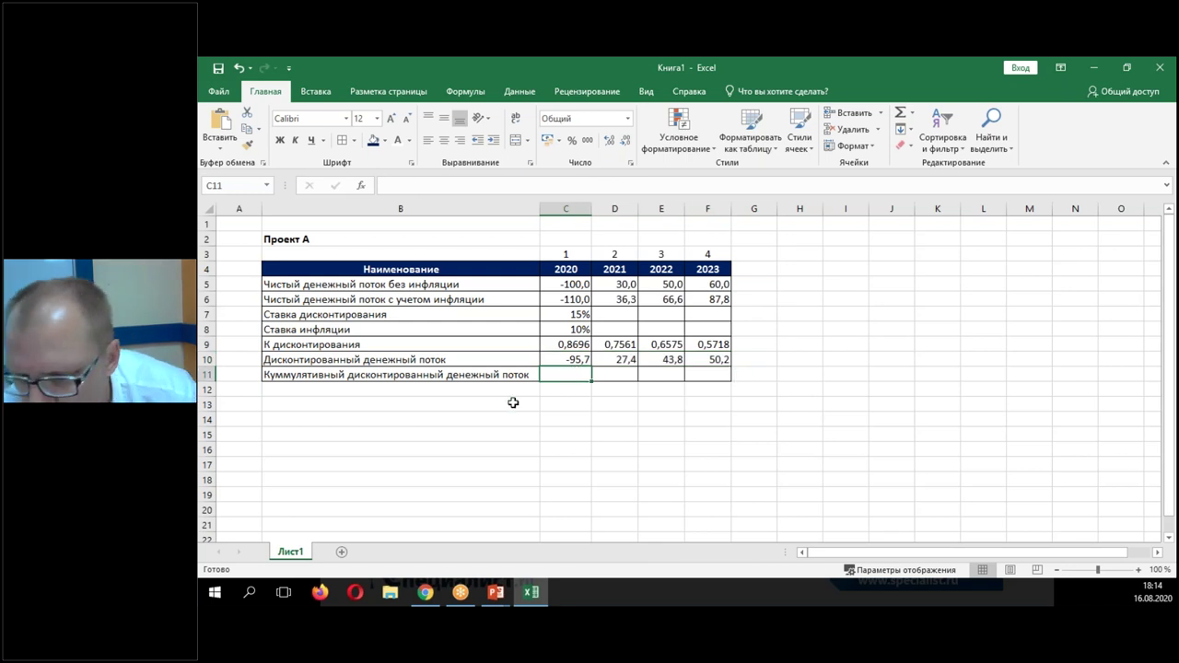
pyautogui.write('=')
pyautogui.click(578, 359)
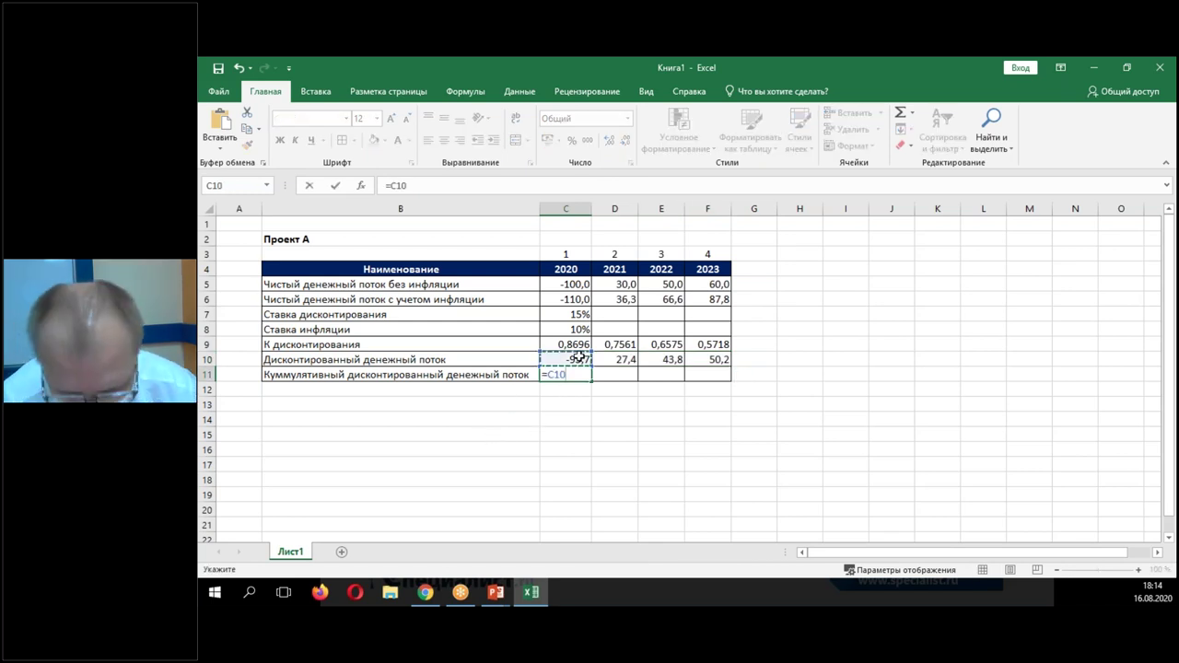
pyautogui.press('Tab')
# - Enter the cumulative discounted cash flow formula =C11+D10 in D11 and fill it across to F11
pyautogui.write('=')
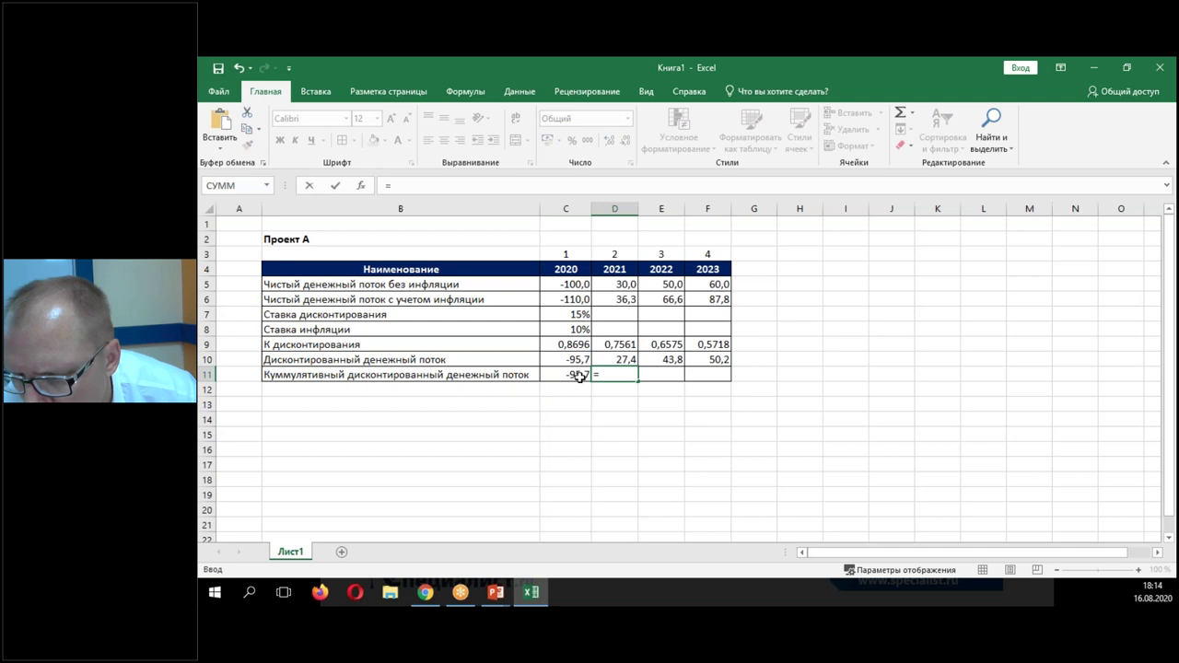
pyautogui.click(579, 376)
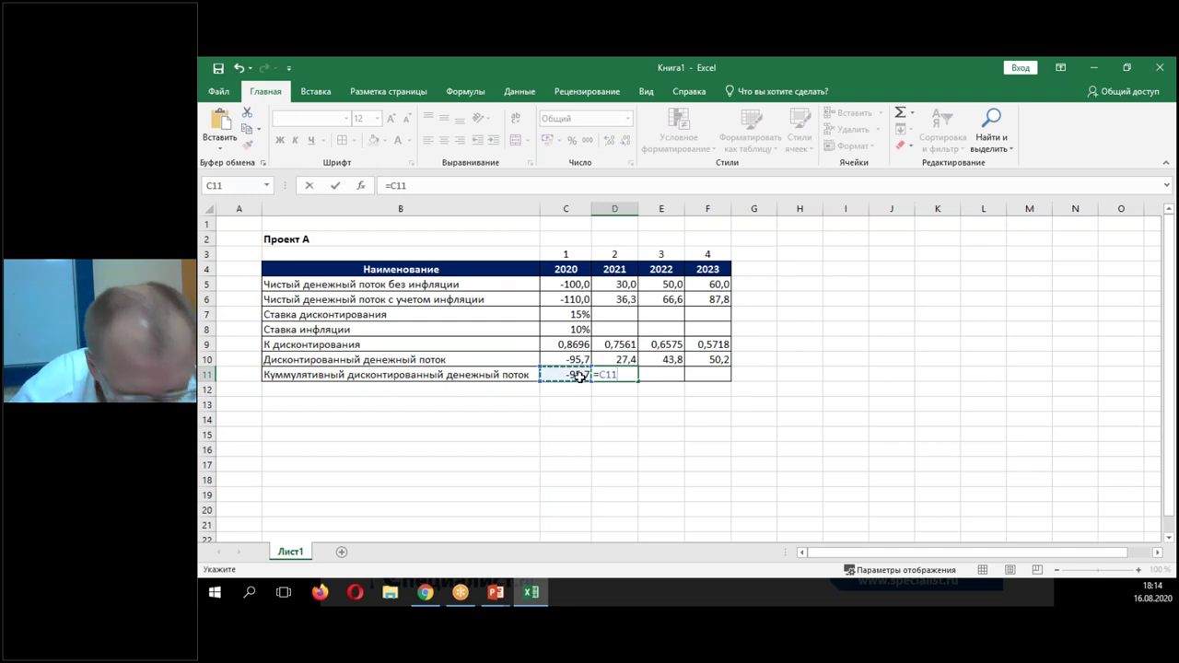
pyautogui.write('+')
pyautogui.click(606, 361)
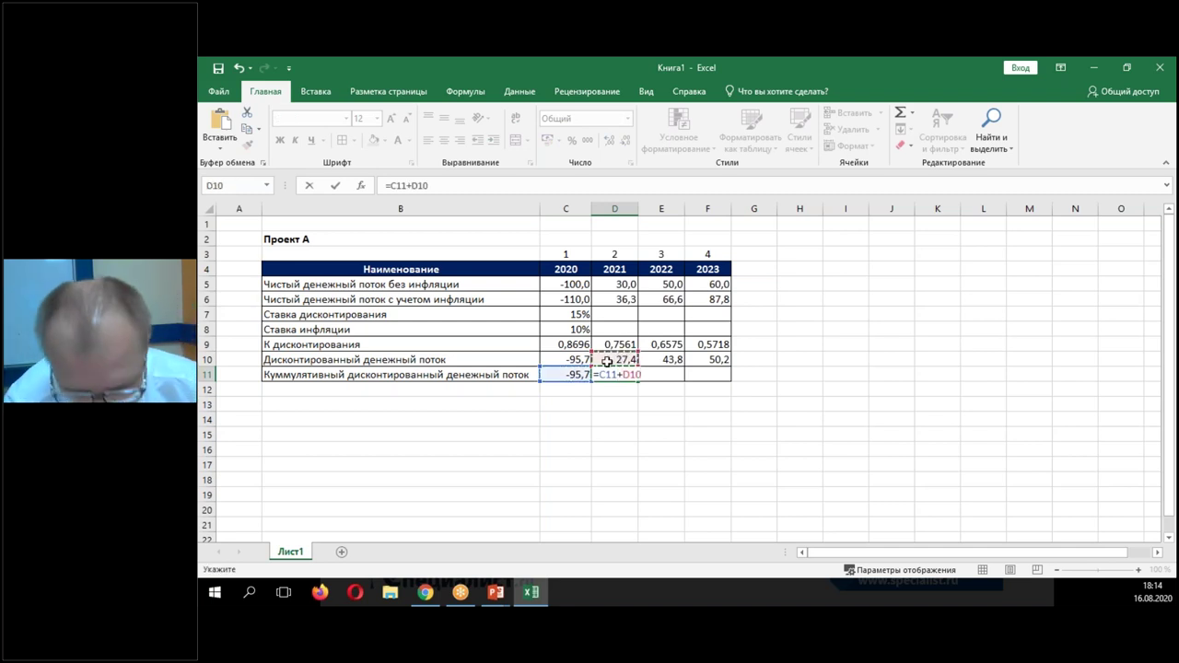
pyautogui.hotkey('ctrl', 'Return')
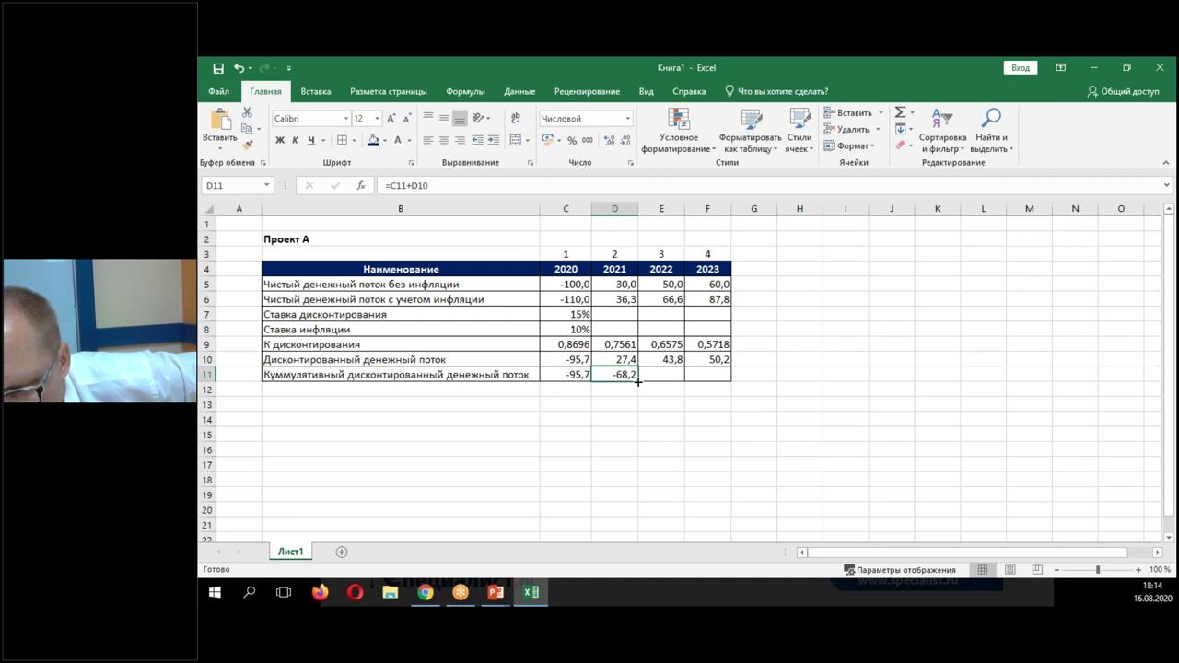
pyautogui.moveTo(636, 381); pyautogui.dragTo(714, 384)
# - Label cell B13 "NPV" and enter =F11 in C13 beside it
pyautogui.click(320, 393)
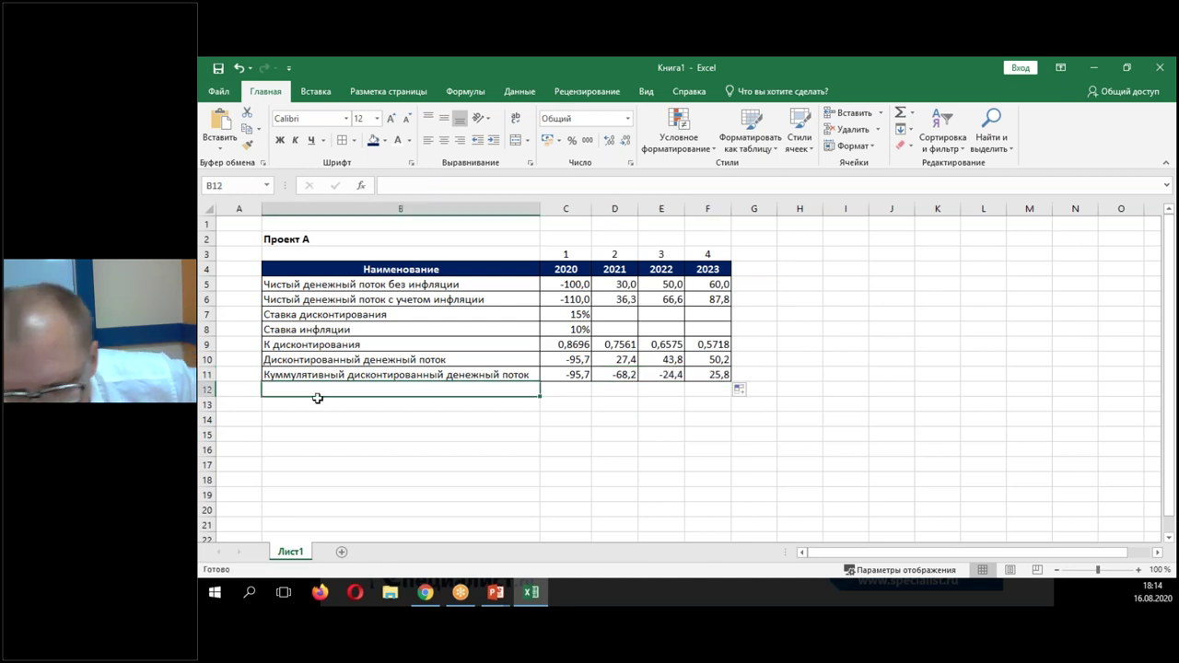
pyautogui.click(300, 407)
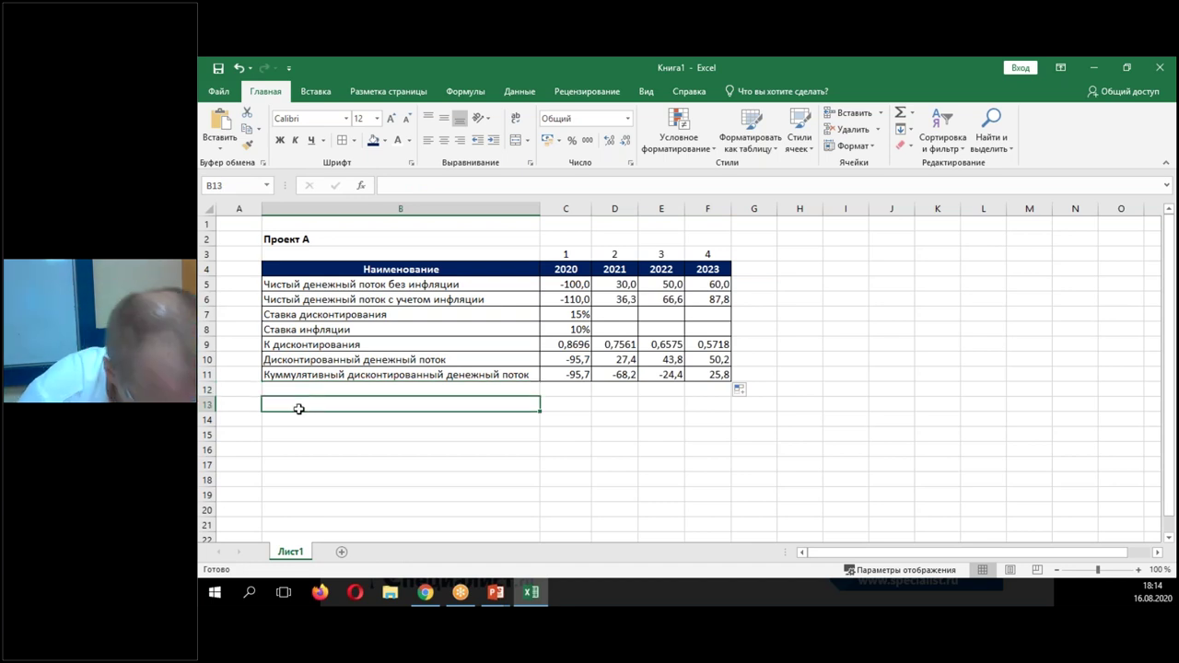
pyautogui.write('NPV')
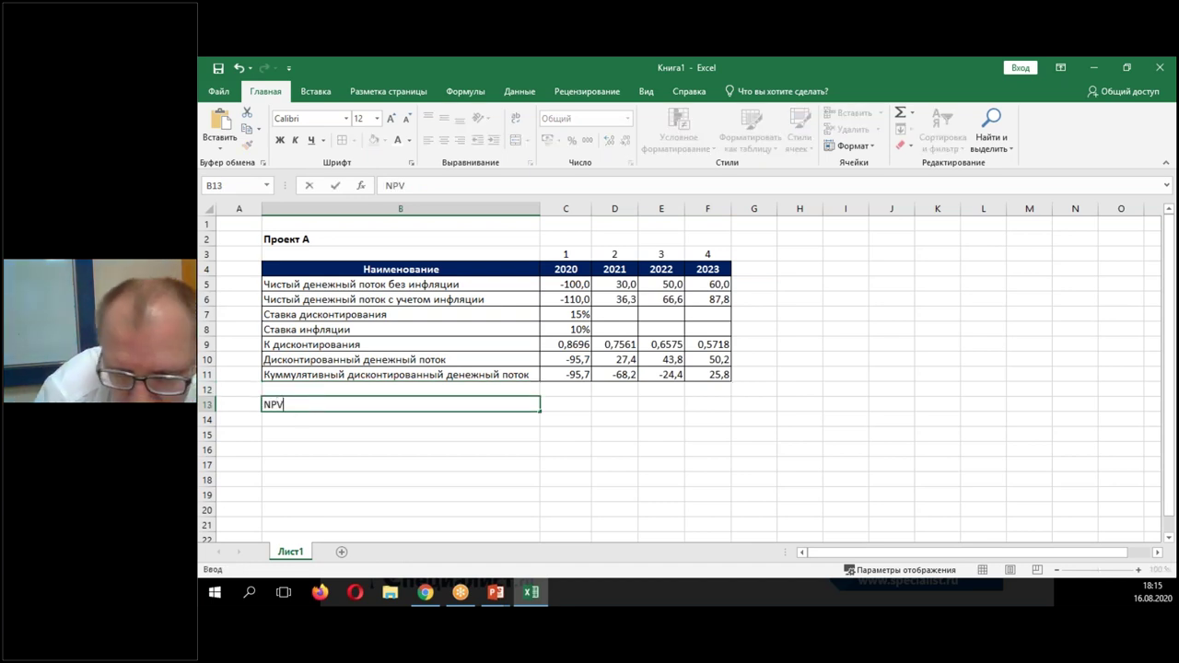
pyautogui.press('Return')
pyautogui.press('Up')
pyautogui.press('Right')
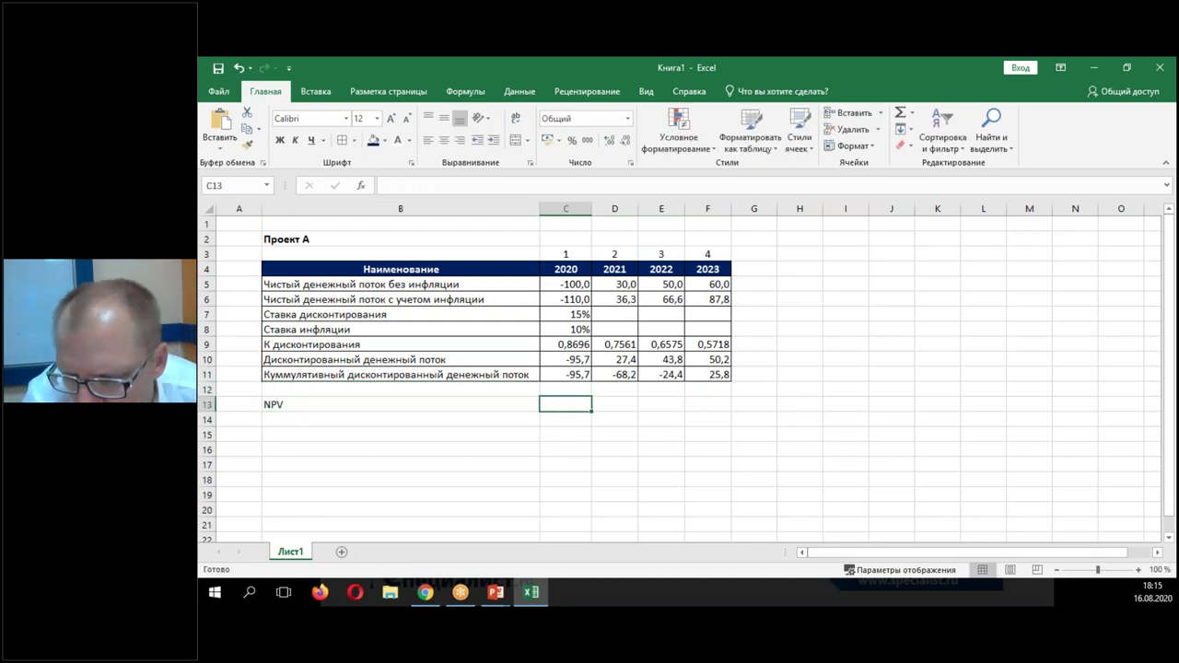
pyautogui.write('=')
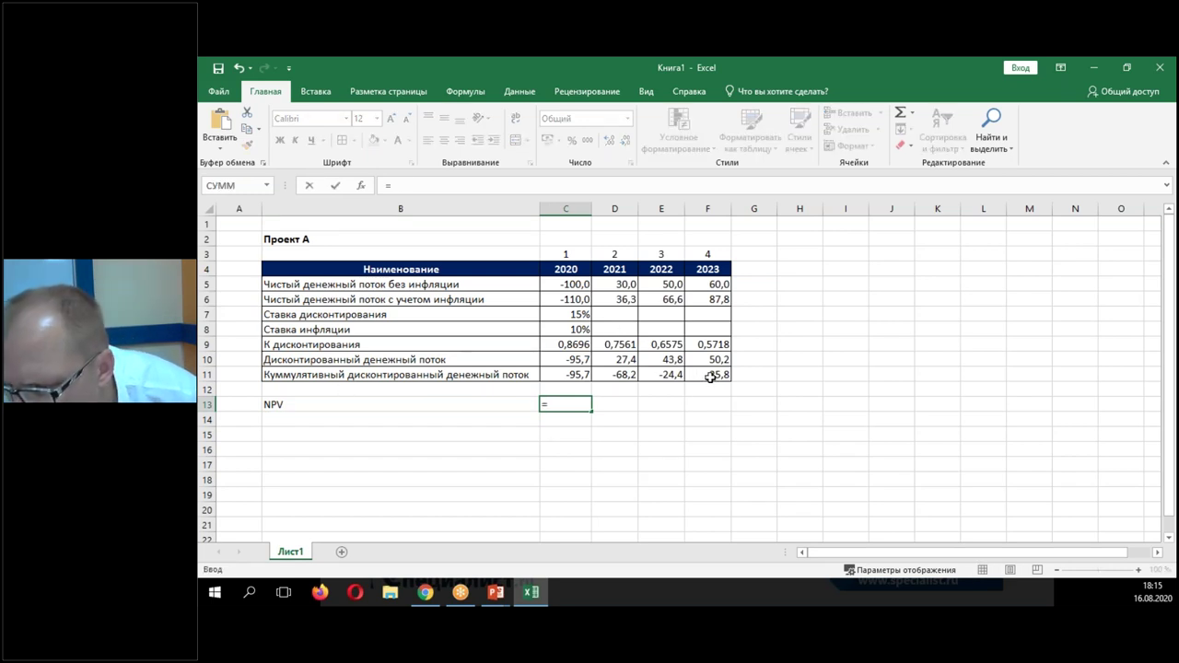
pyautogui.click(701, 375)
pyautogui.press('Return')
# - Format the NPV label and value in B13:C13 as bold red text at font size 14
pyautogui.moveTo(316, 403); pyautogui.dragTo(564, 404)
pyautogui.click(280, 140)
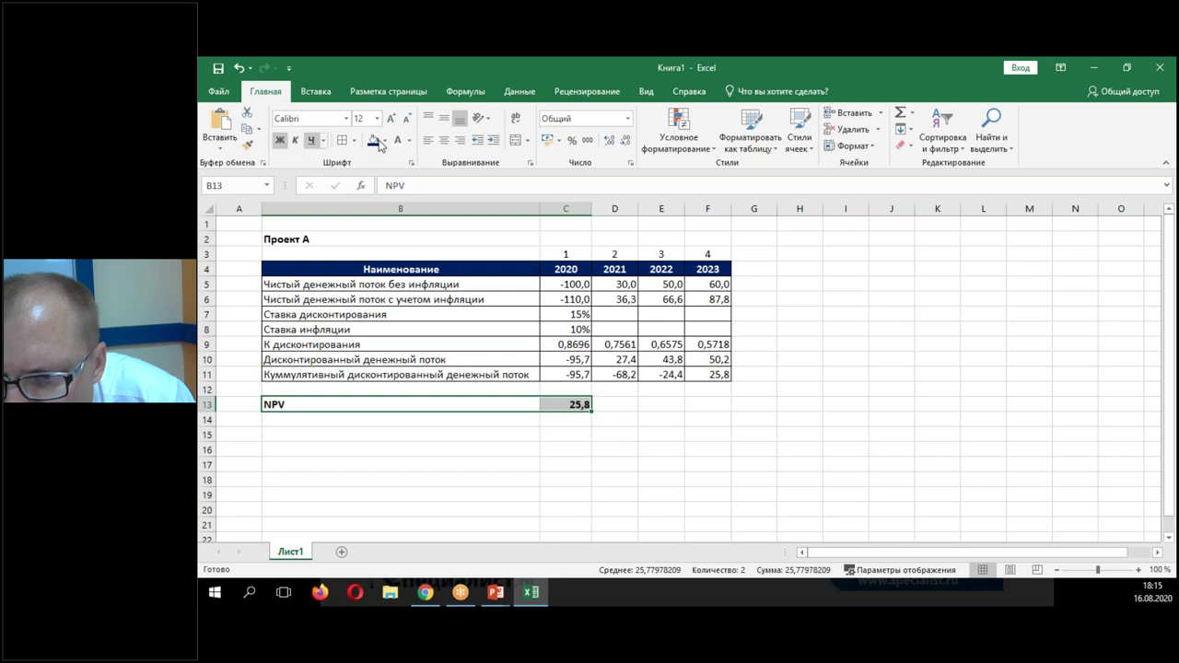
pyautogui.click(408, 141)
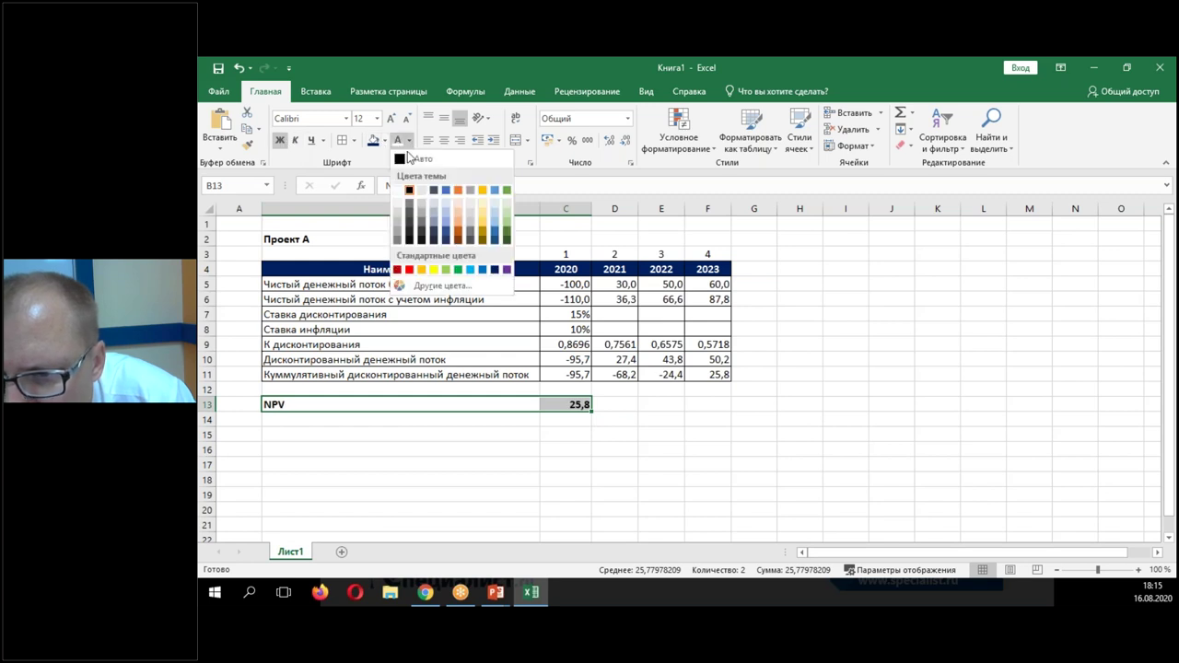
pyautogui.click(398, 269)
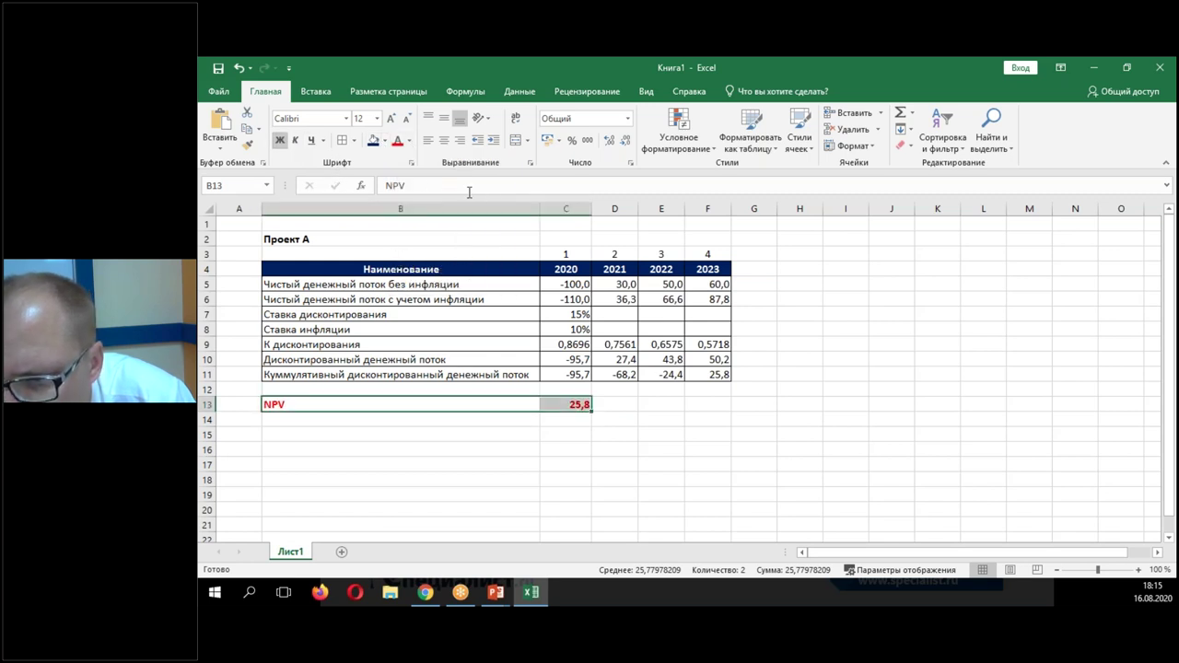
pyautogui.click(376, 118)
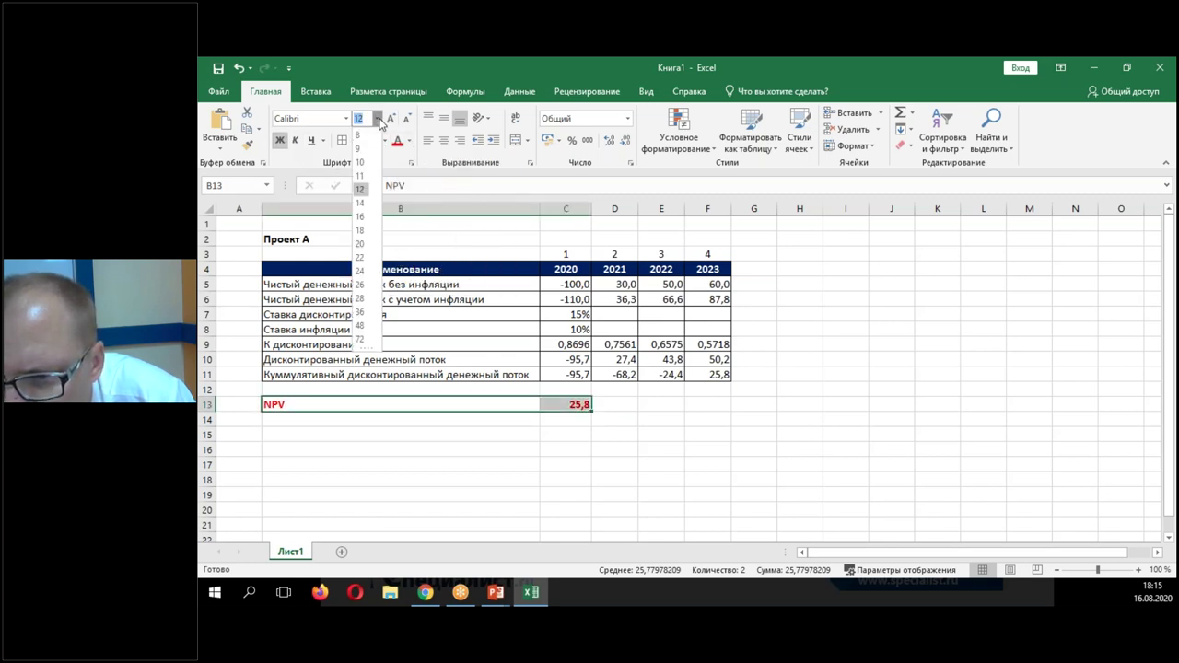
pyautogui.click(359, 202)
pyautogui.click(531, 465)
pyautogui.click(571, 407)
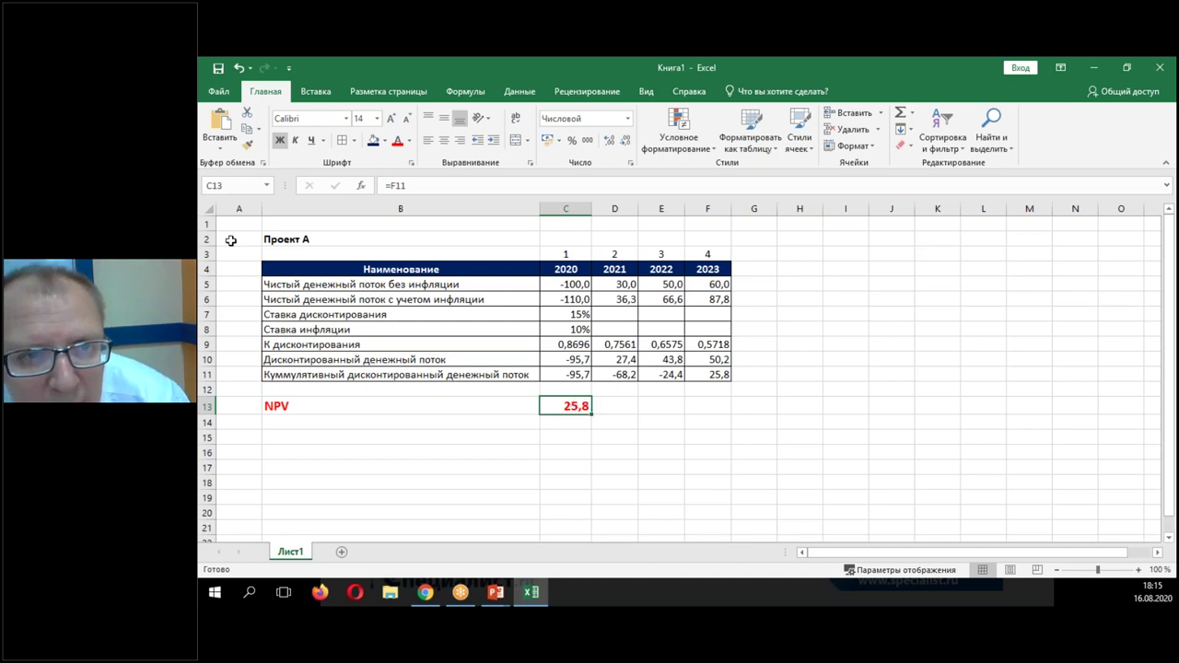
pyautogui.hotkey('alt', 'Tab')
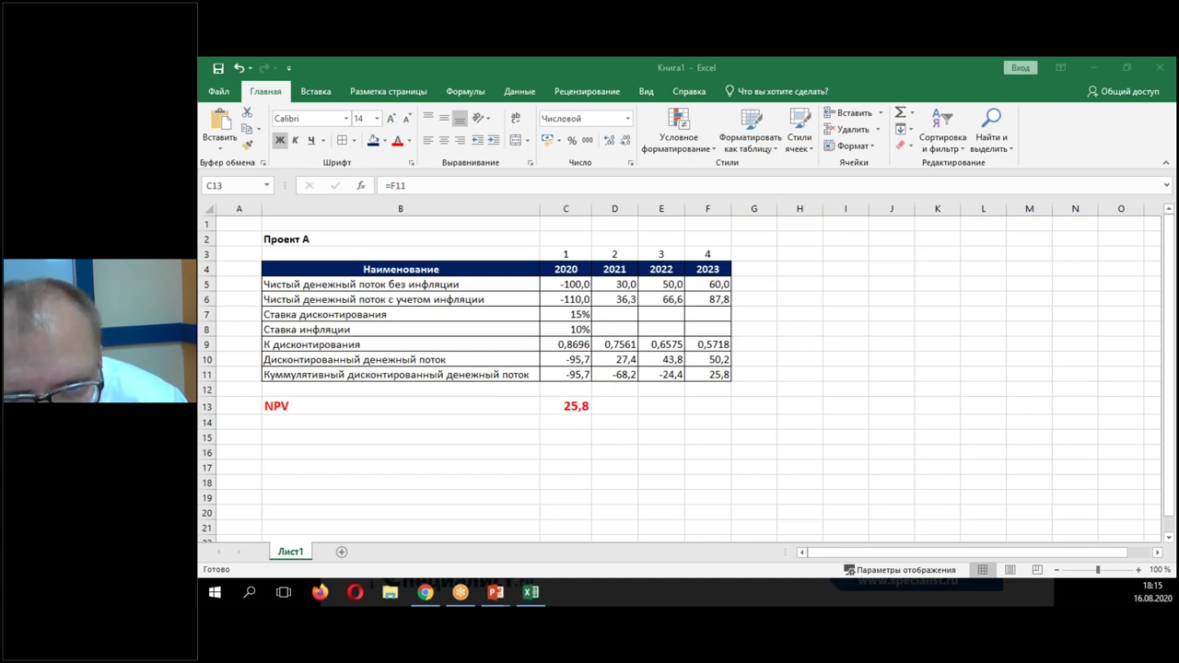
pyautogui.hotkey('alt', 'Tab')
# - Extend the table title in B2 to "Проект А с учетом инфляции"
pyautogui.click(325, 242)
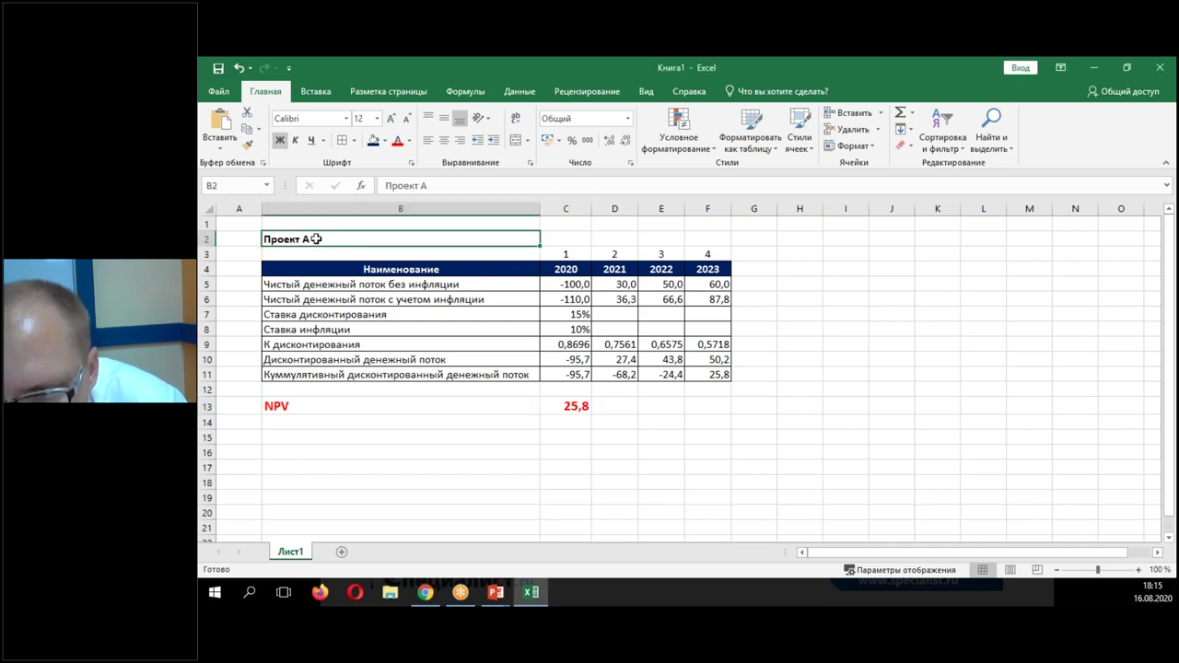
pyautogui.doubleClick(313, 239)
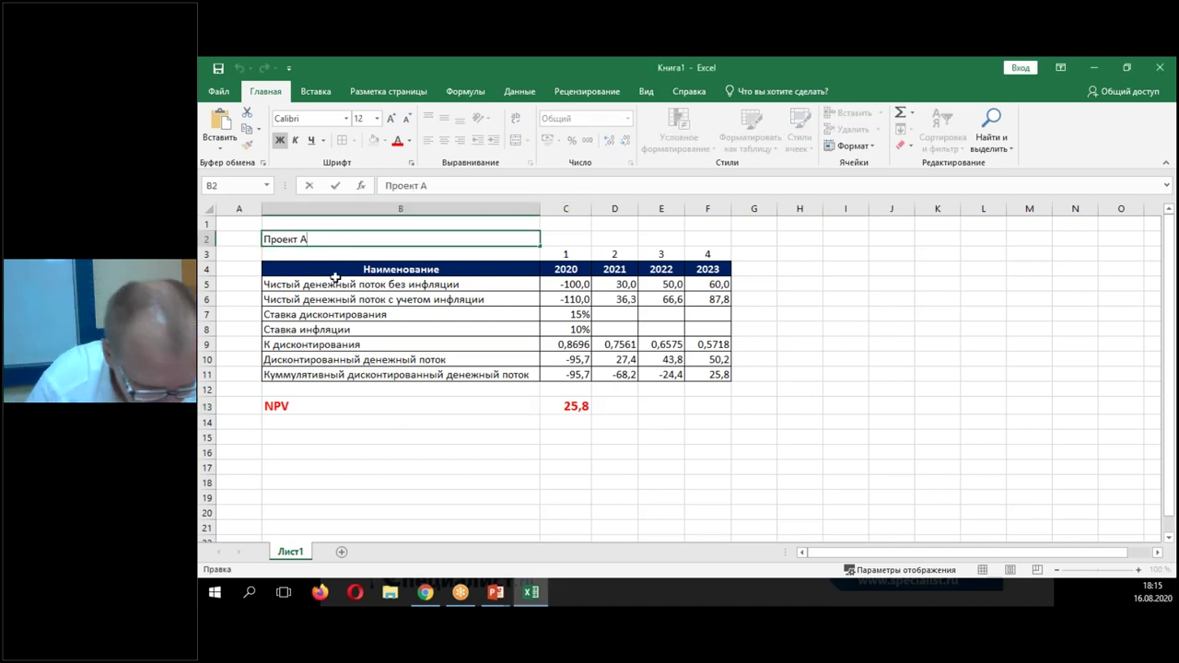
pyautogui.write('с')
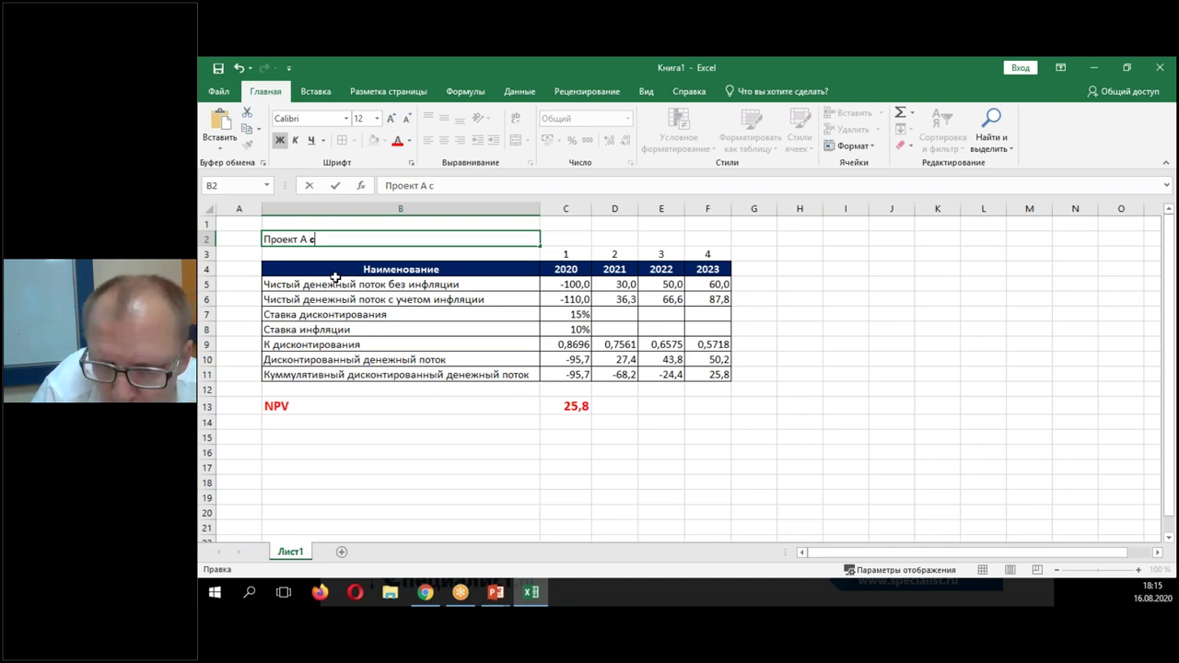
pyautogui.write(' учетом инфл')
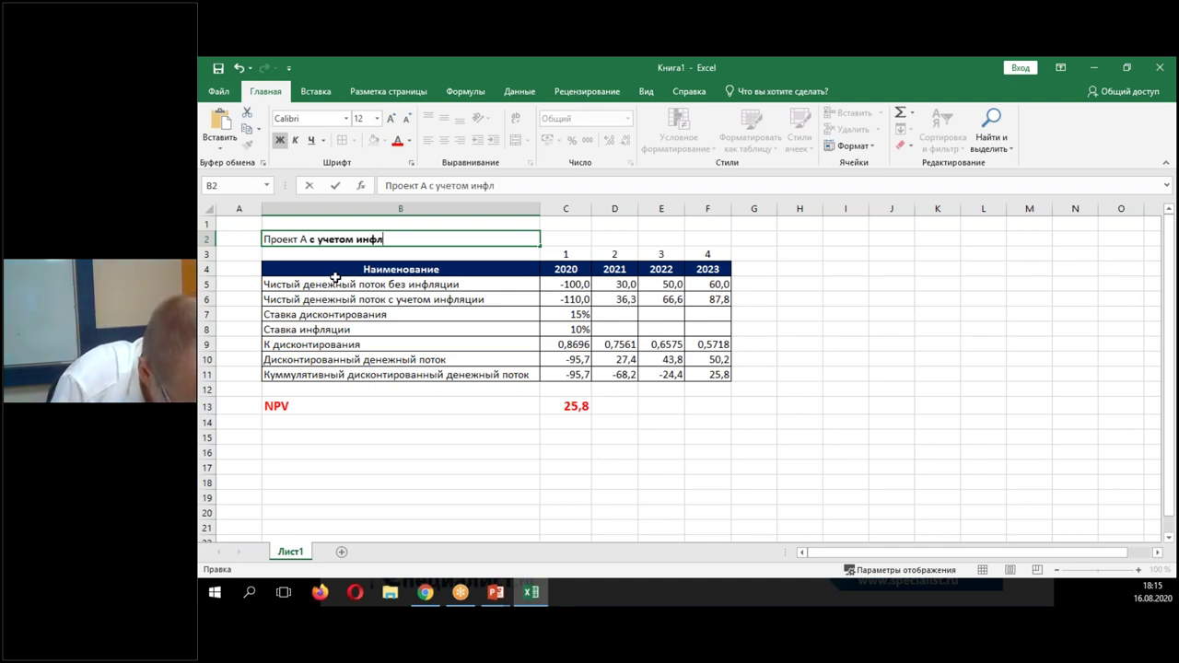
pyautogui.write('яцм')
pyautogui.write('ии')
pyautogui.press('Return')
pyautogui.press('Up')
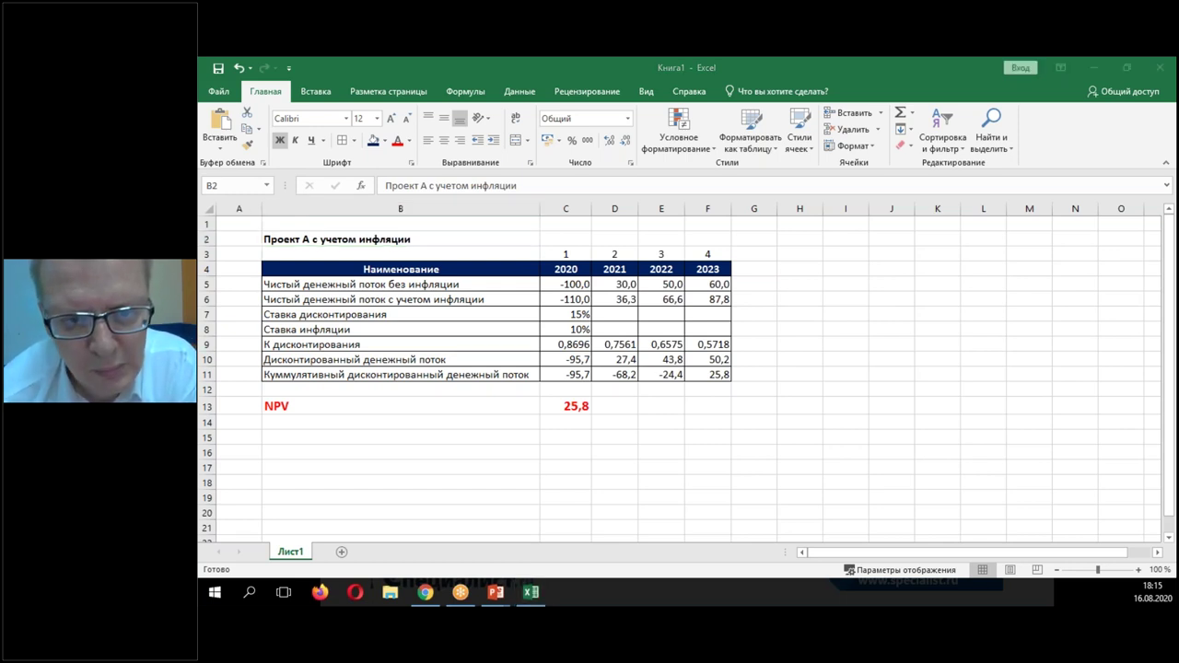
# - Reduce the height of the empty row 12 between the table and the NPV row
pyautogui.moveTo(218, 410); pyautogui.dragTo(215, 392)
pyautogui.click(366, 411)
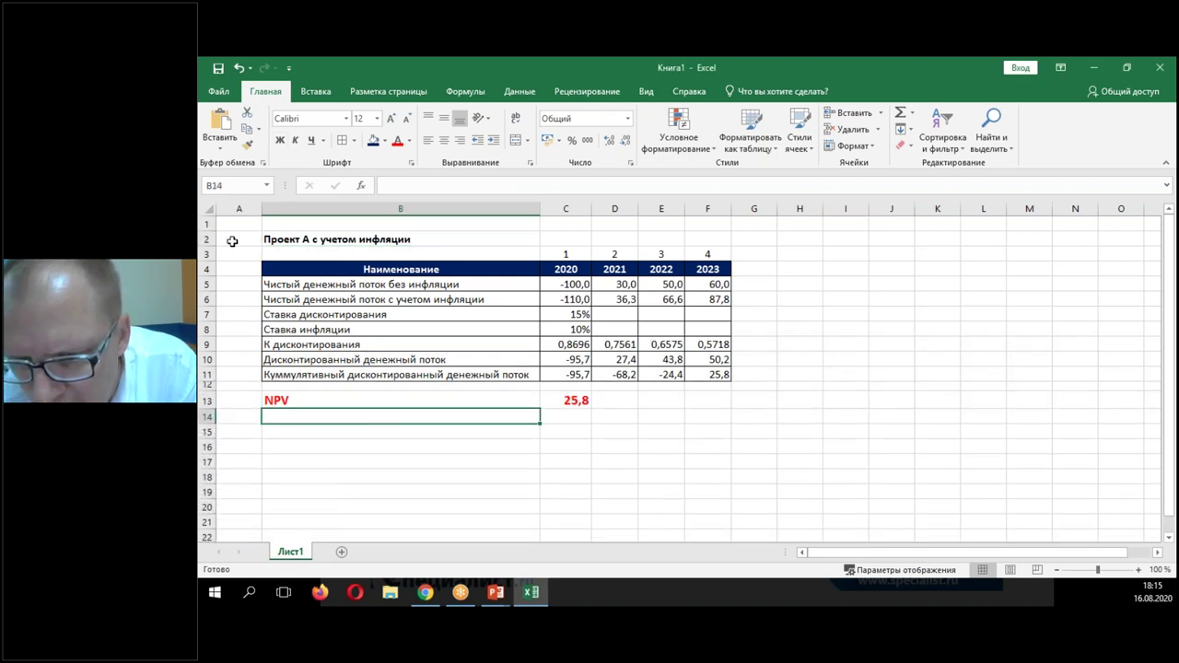
# - Copy rows 2 to 13 with the whole Проект А table and paste them starting at row 15
pyautogui.moveTo(213, 241); pyautogui.dragTo(368, 396)
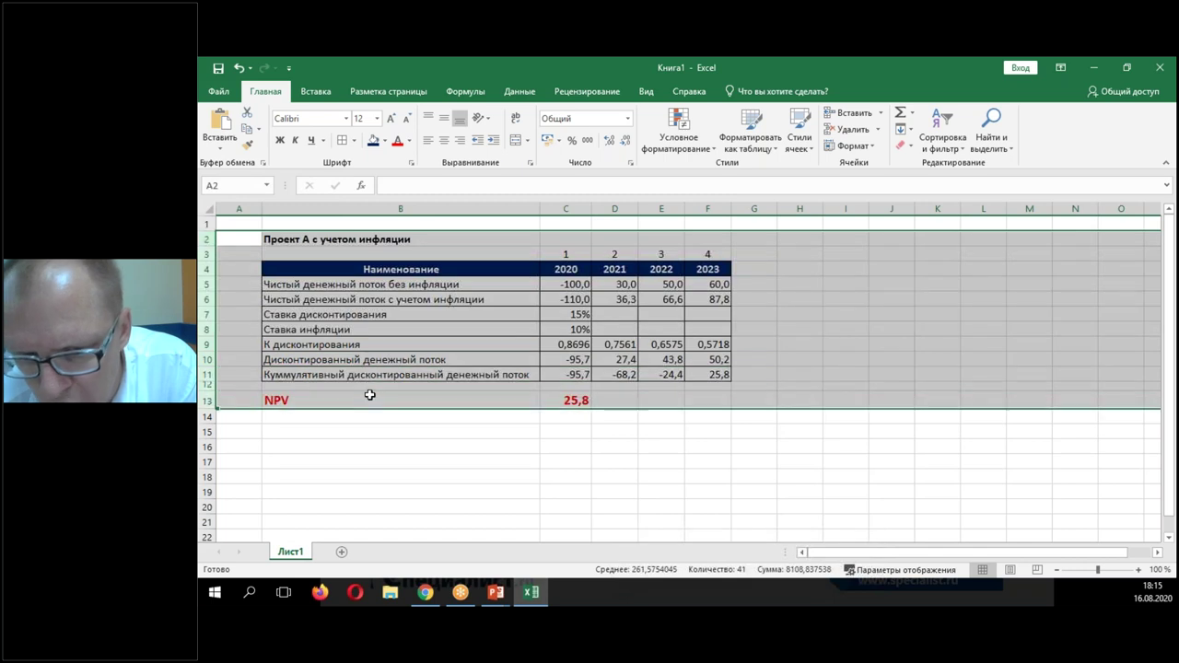
pyautogui.rightClick(312, 306)
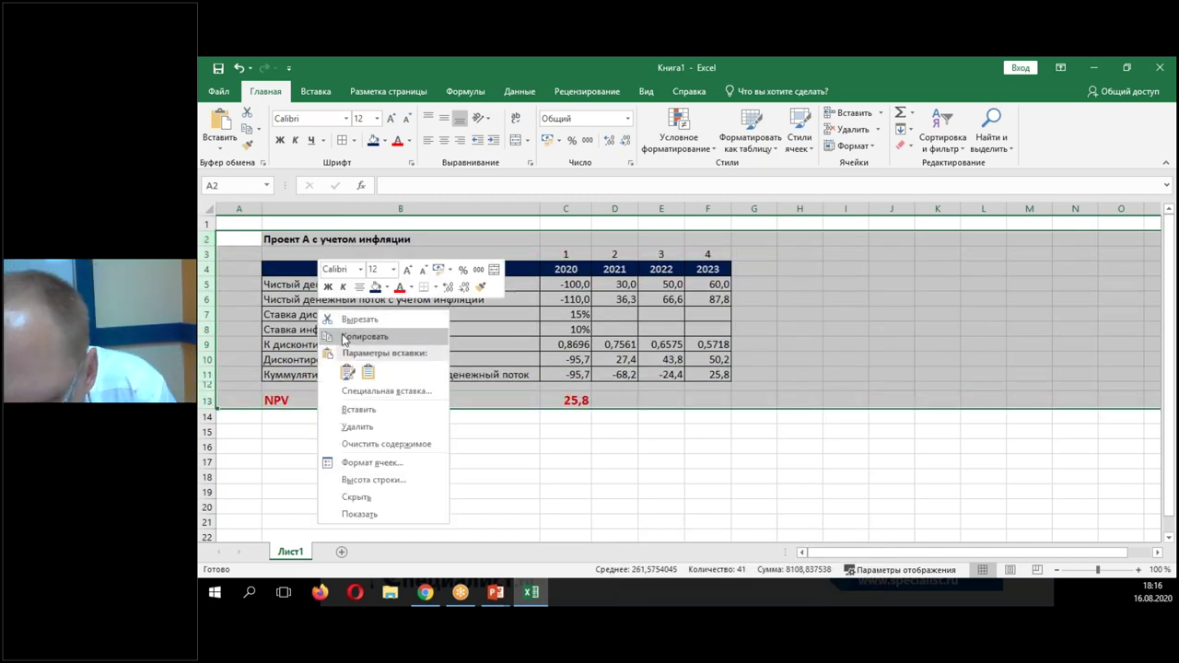
pyautogui.click(342, 329)
pyautogui.click(208, 431)
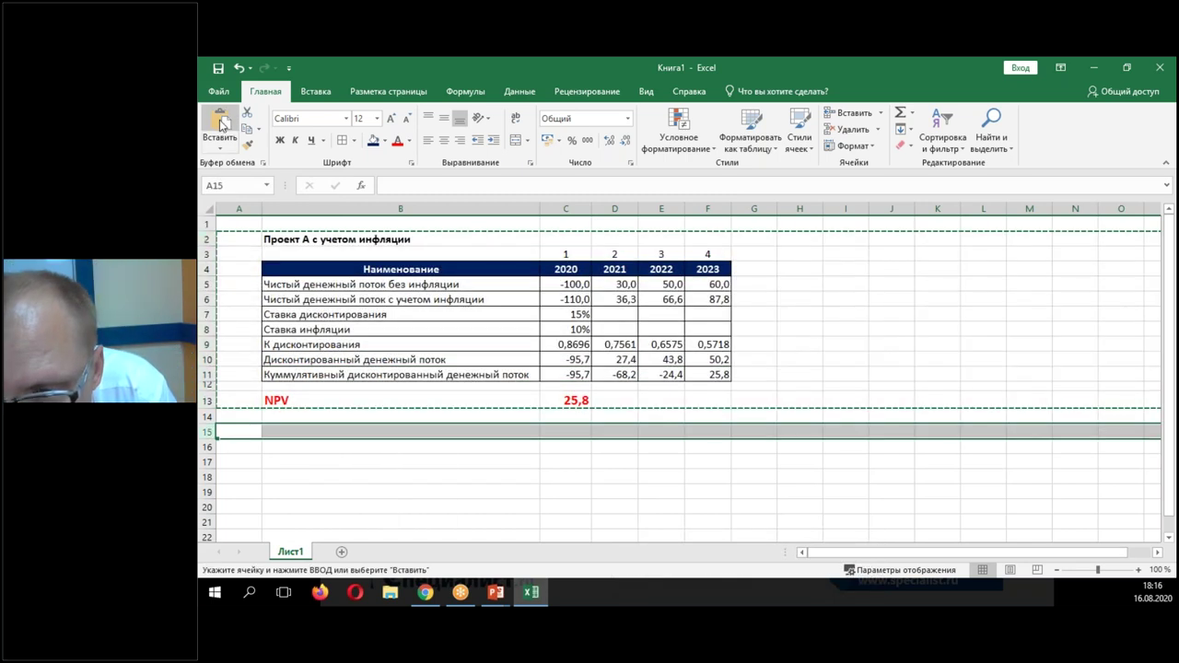
pyautogui.hotkey('ctrl', 'v')
# - Change the copied table's title in B15 to "Проект В без учета инфляции"
pyautogui.doubleClick(319, 431)
pyautogui.press('Left')
pyautogui.press('Left')
pyautogui.press('Left')
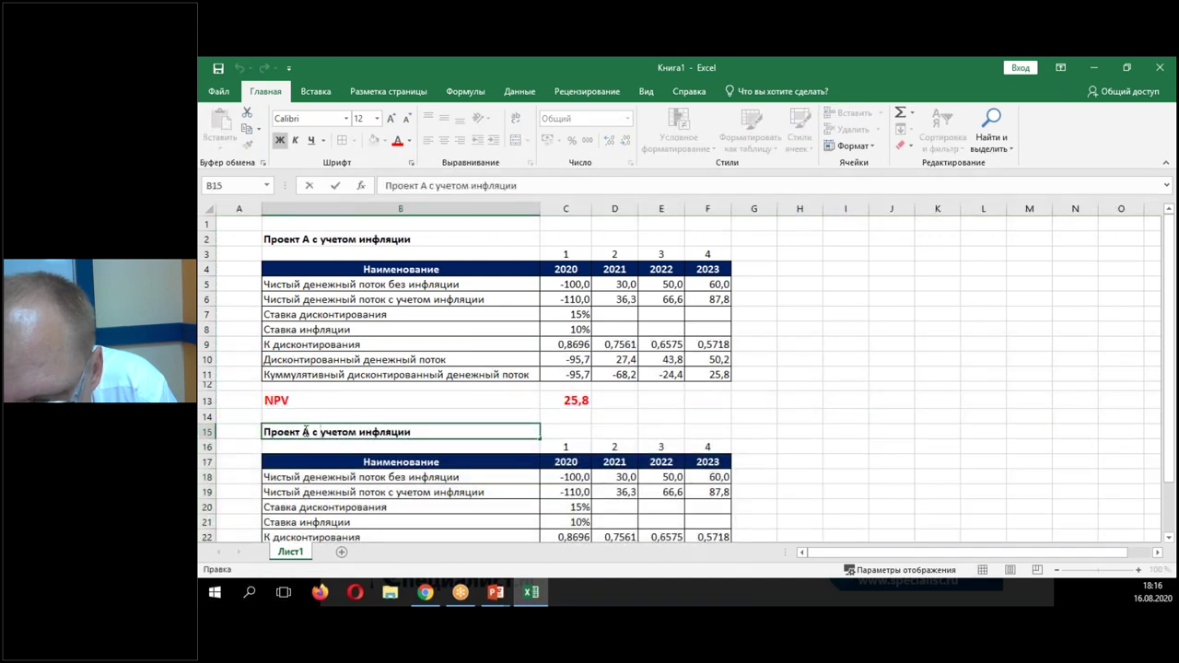
pyautogui.press('Delete')
pyautogui.write('В')
pyautogui.press('Delete')
pyautogui.write('без')
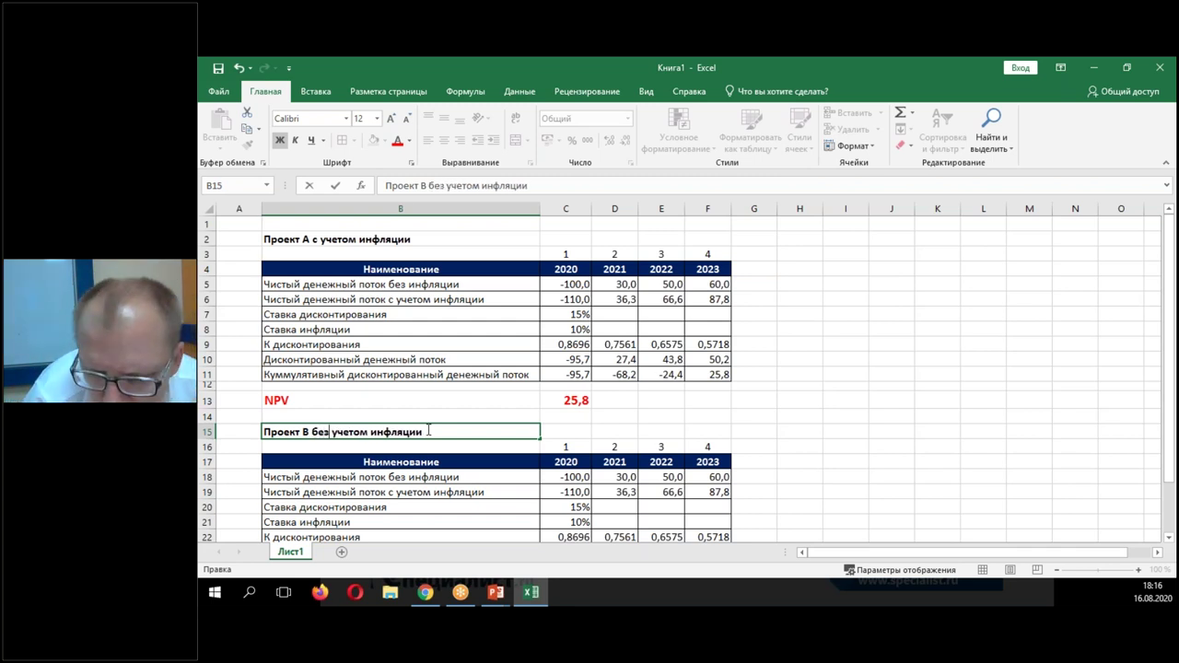
pyautogui.press('Right')
pyautogui.press('Right')
pyautogui.press('Right')
pyautogui.press('Right')
pyautogui.press('Right')
pyautogui.press('Delete')
pyautogui.press('Delete')
pyautogui.write('а')
pyautogui.press('Return')
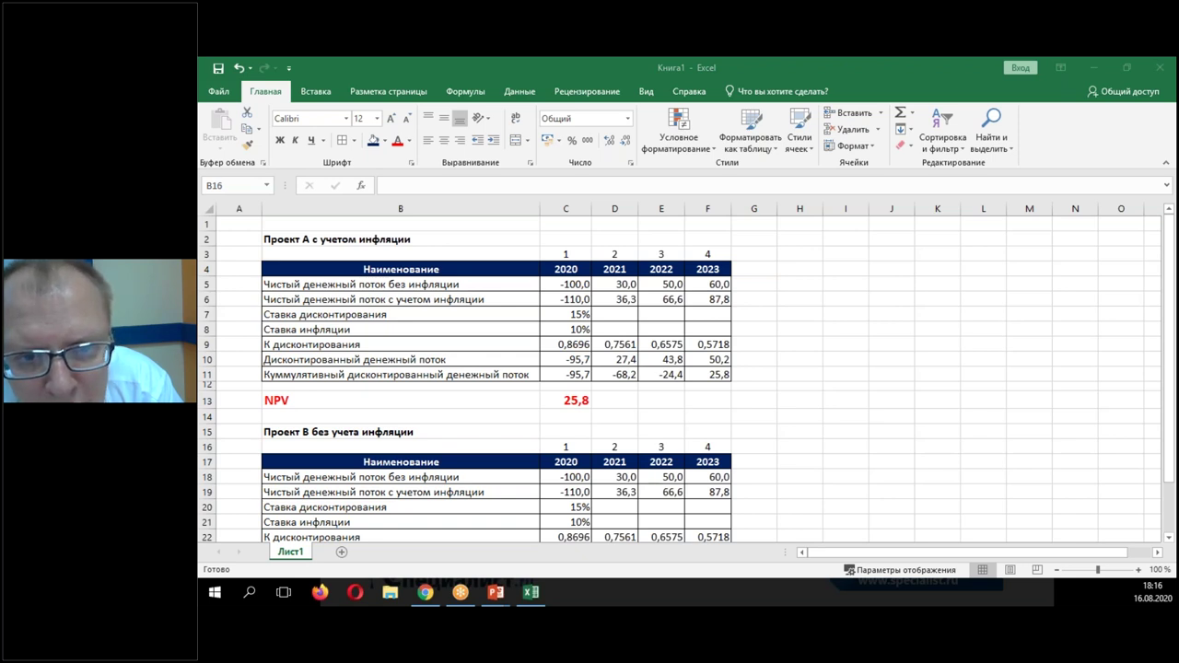
# - Clear the inflation-adjusted net cash flow values in C19:F19 of the Проект В table
pyautogui.click(520, 447)
pyautogui.click(585, 446)
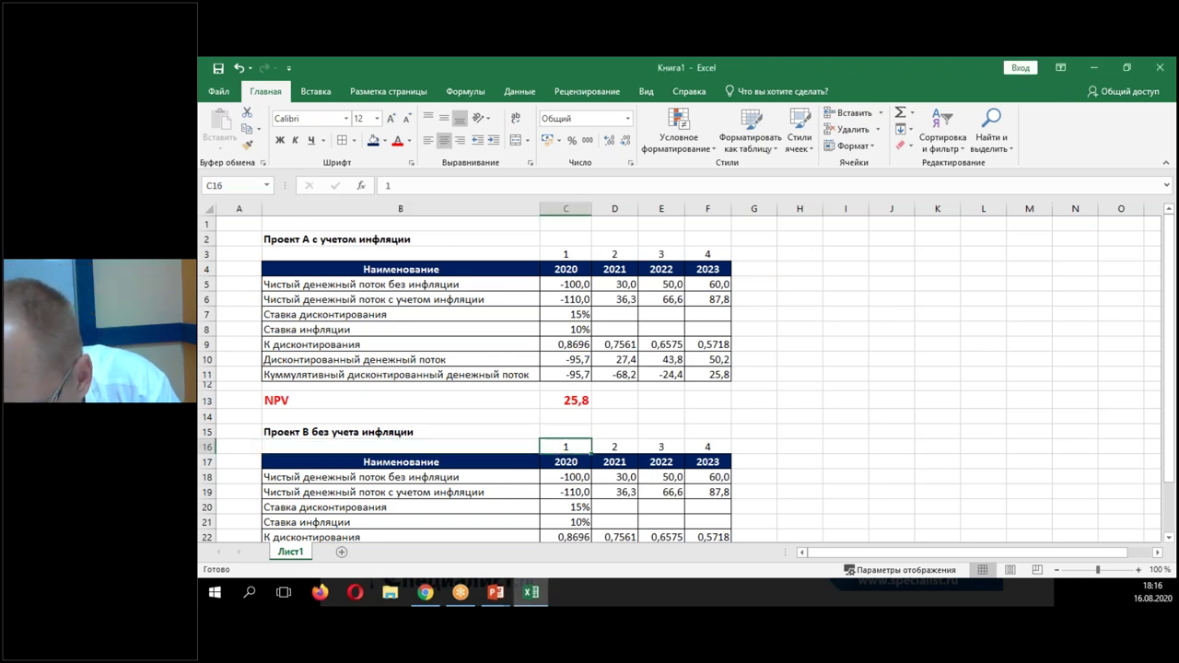
pyautogui.scroll(-2, 613, 456)
pyautogui.click(433, 402)
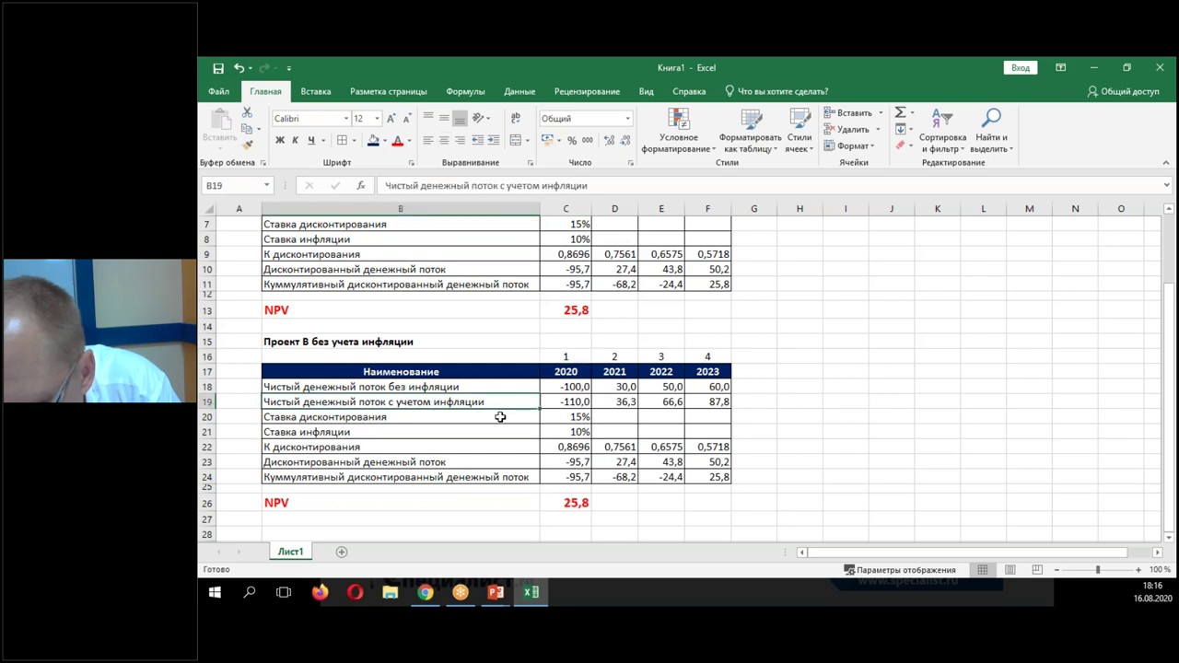
pyautogui.moveTo(565, 405); pyautogui.dragTo(712, 403)
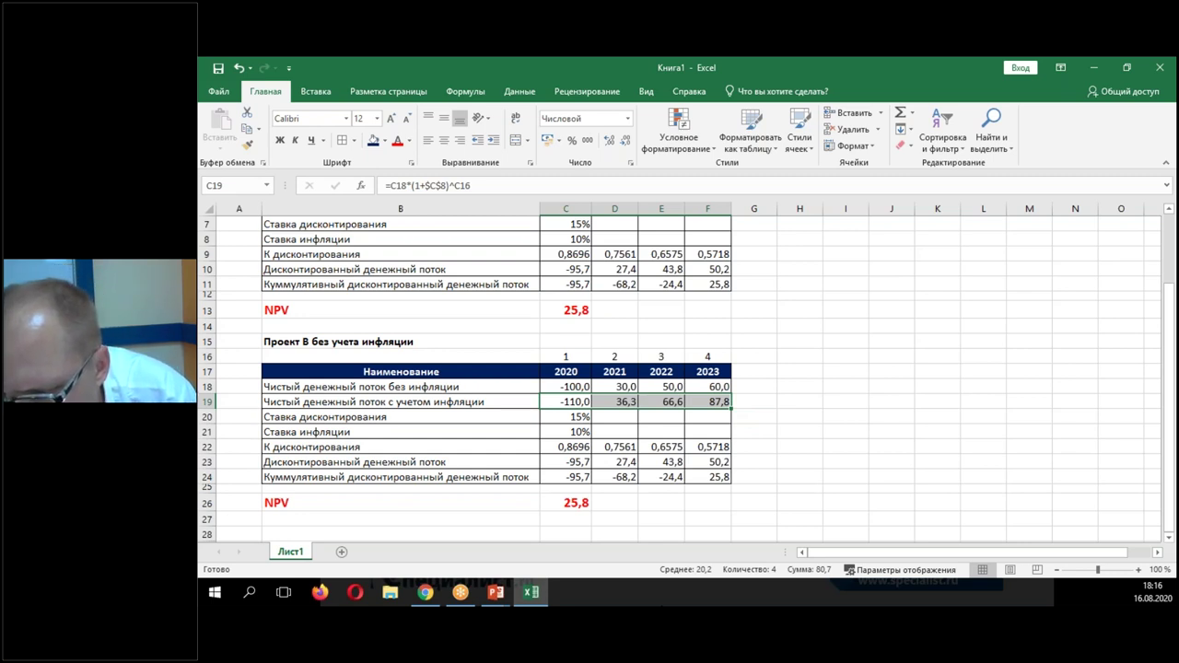
pyautogui.press('Delete')
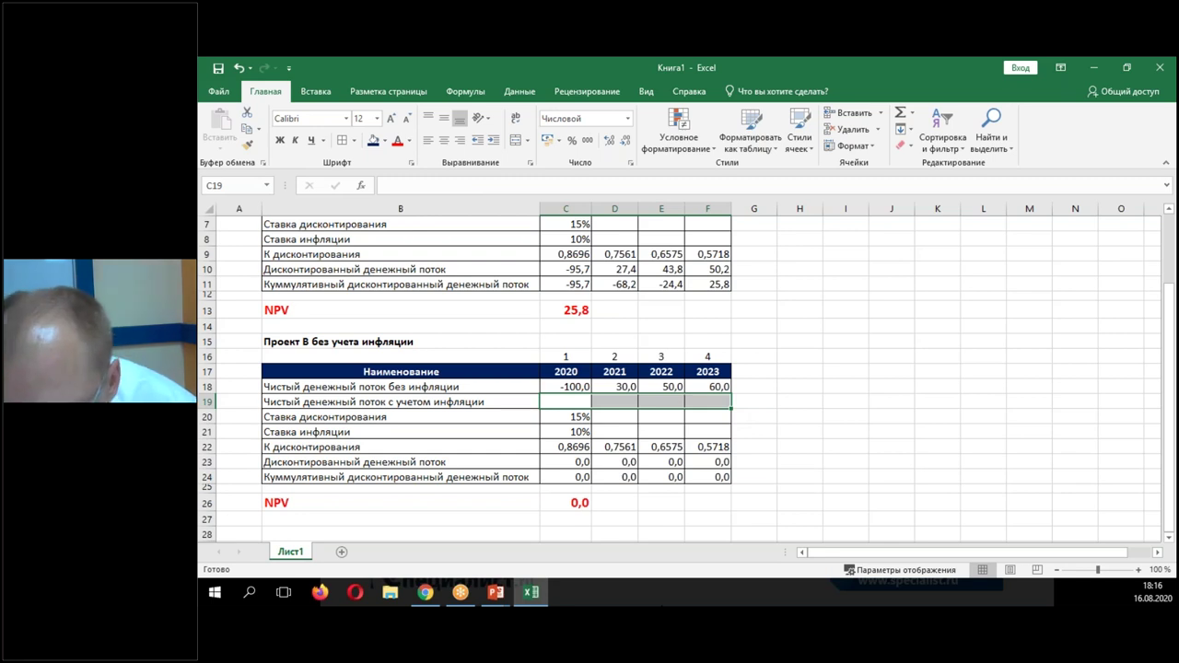
# - Switch to the PowerPoint presentation and look up the slide with the formula for the discount rate without inflation
pyautogui.click(577, 417)
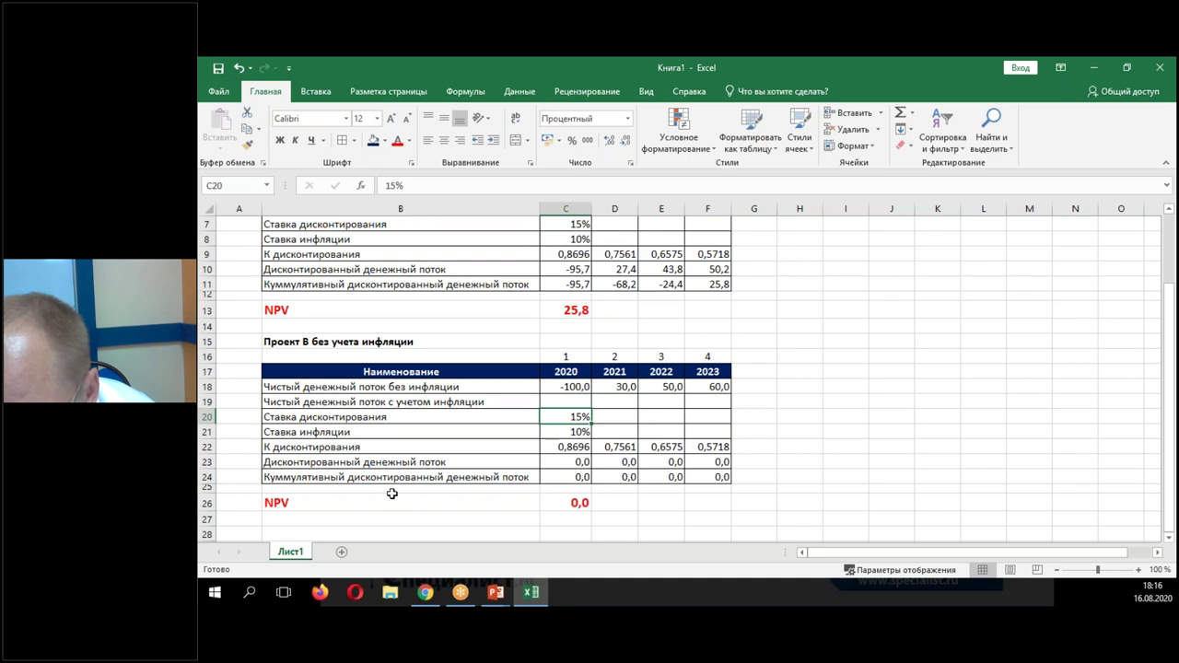
pyautogui.scroll(1, 391, 494)
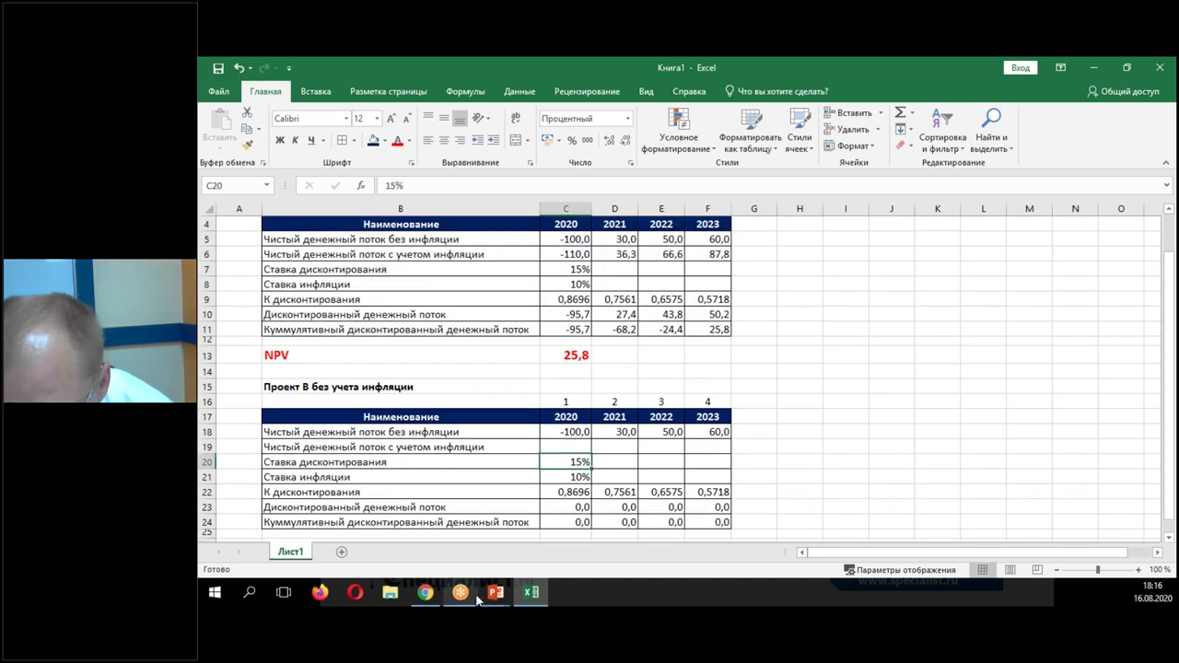
pyautogui.moveTo(497, 600)
pyautogui.click(498, 530)
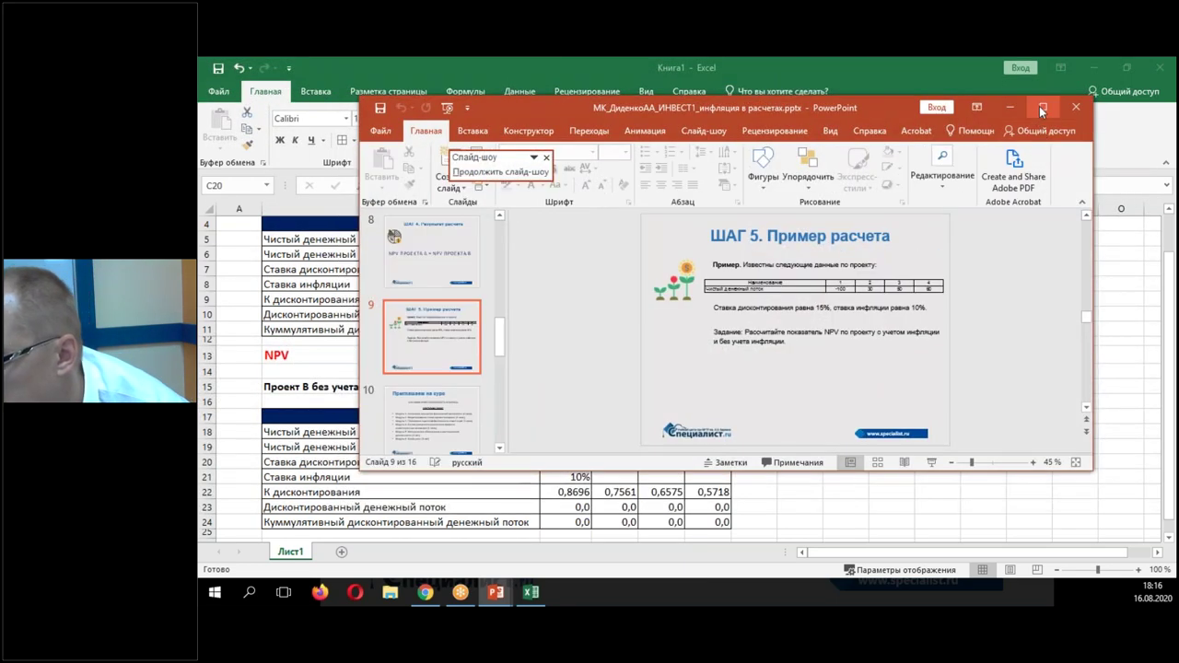
pyautogui.click(1040, 106)
pyautogui.scroll(-4, 764, 337)
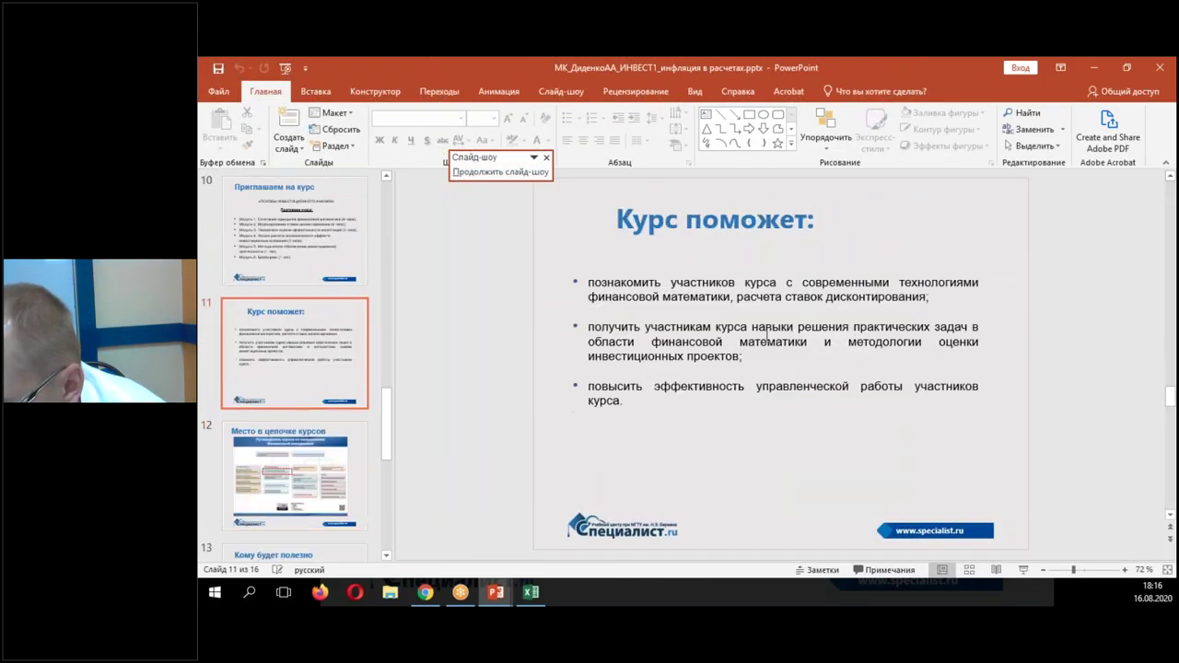
pyautogui.scroll(6, 700, 380)
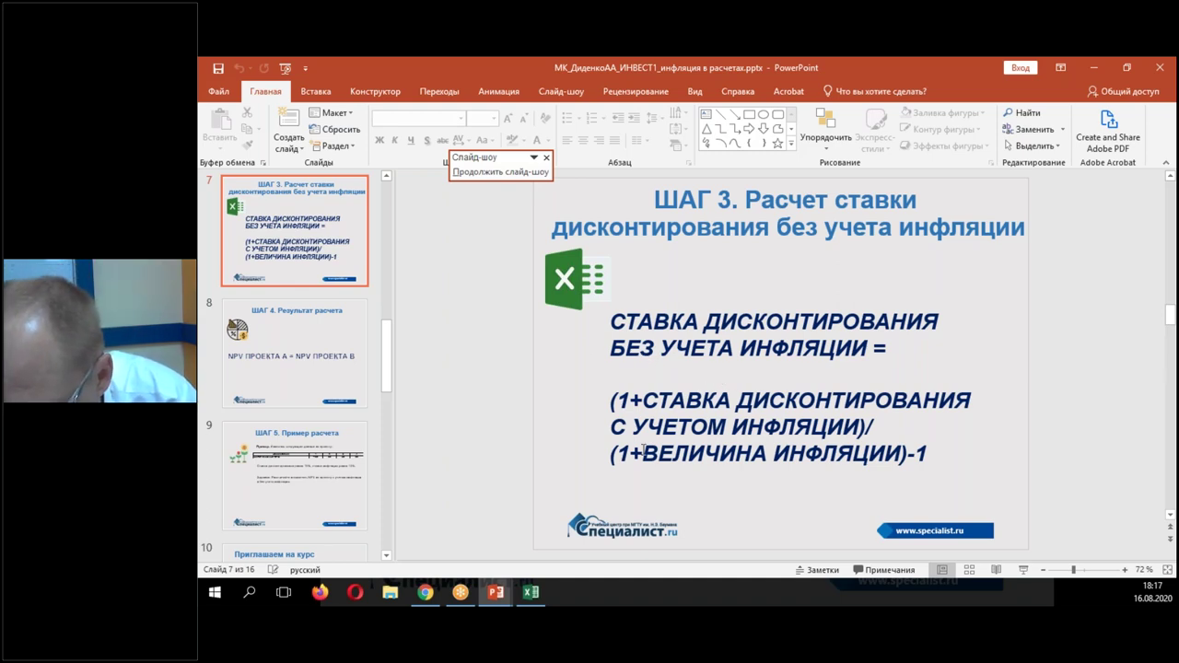
# - Return to Excel and enter =(1+C7)/(1+C21)-1 as the Проект В discount rate in C20
pyautogui.click(530, 592)
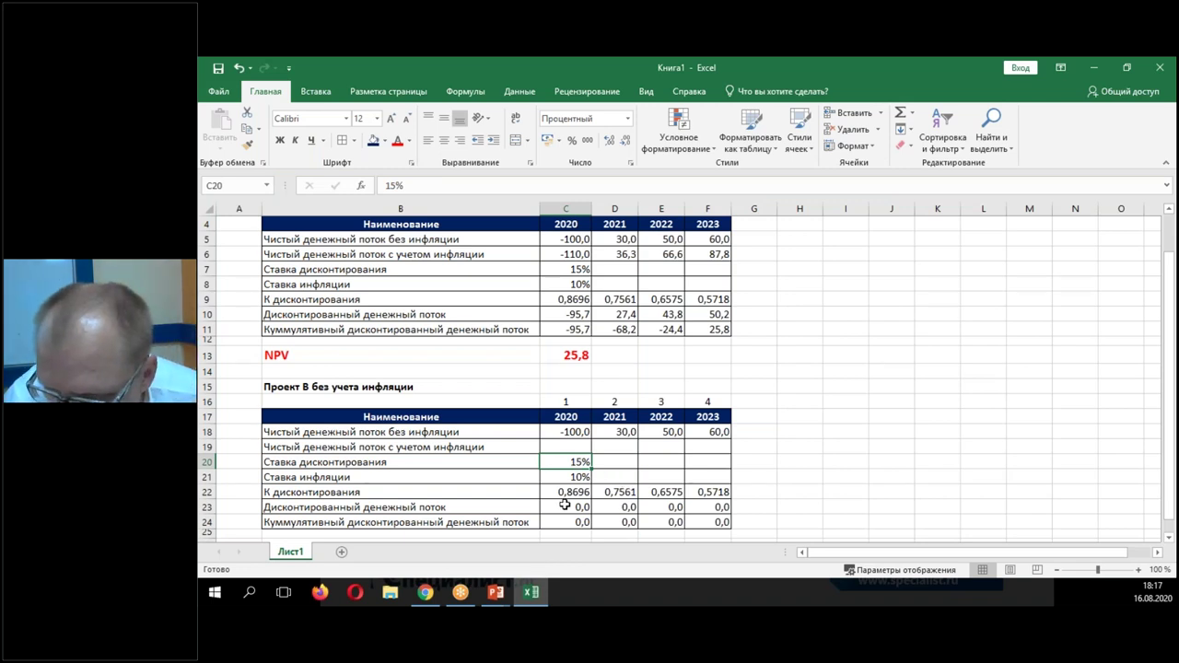
pyautogui.write('=(')
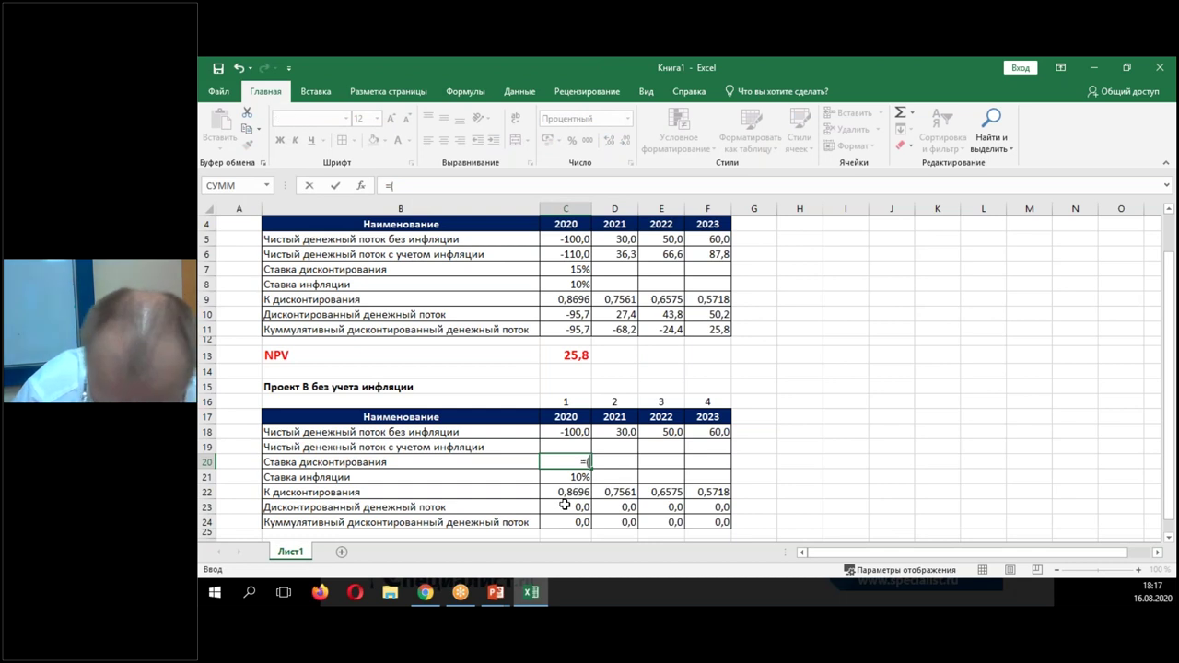
pyautogui.write('1+')
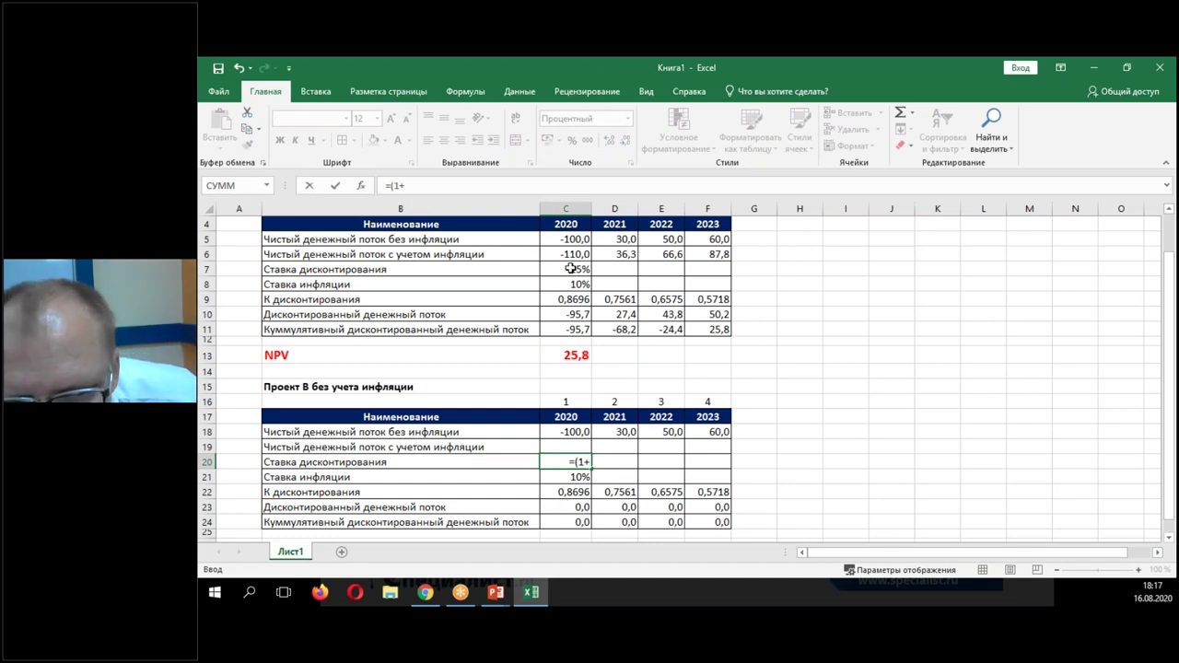
pyautogui.click(571, 268)
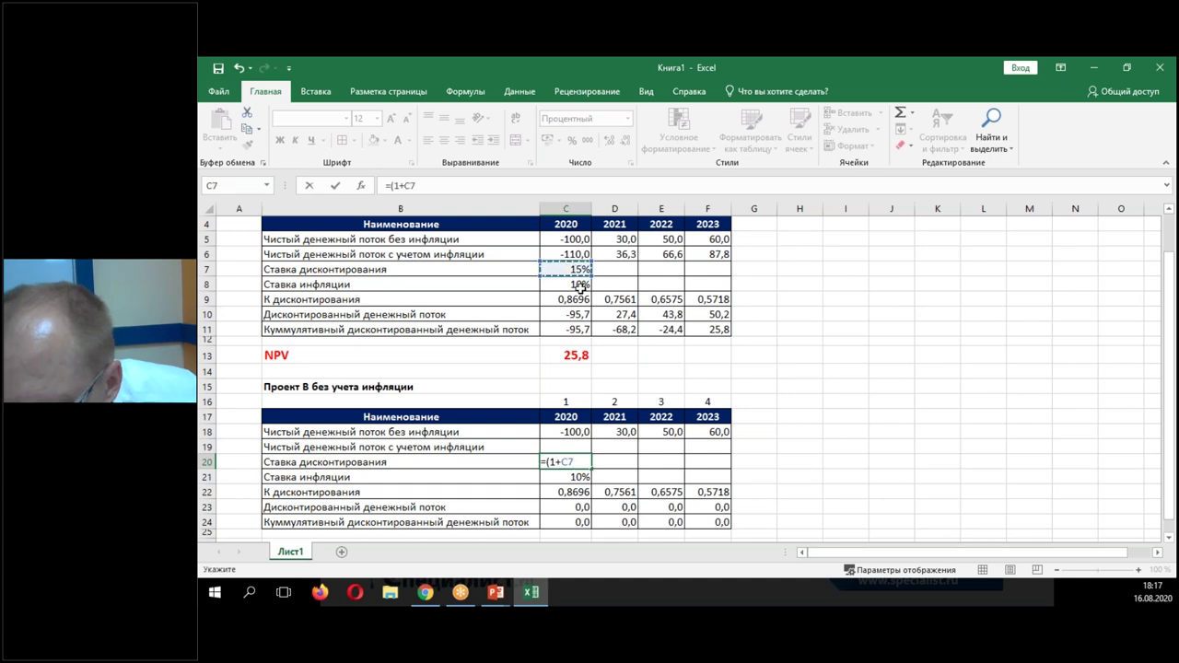
pyautogui.write(')/')
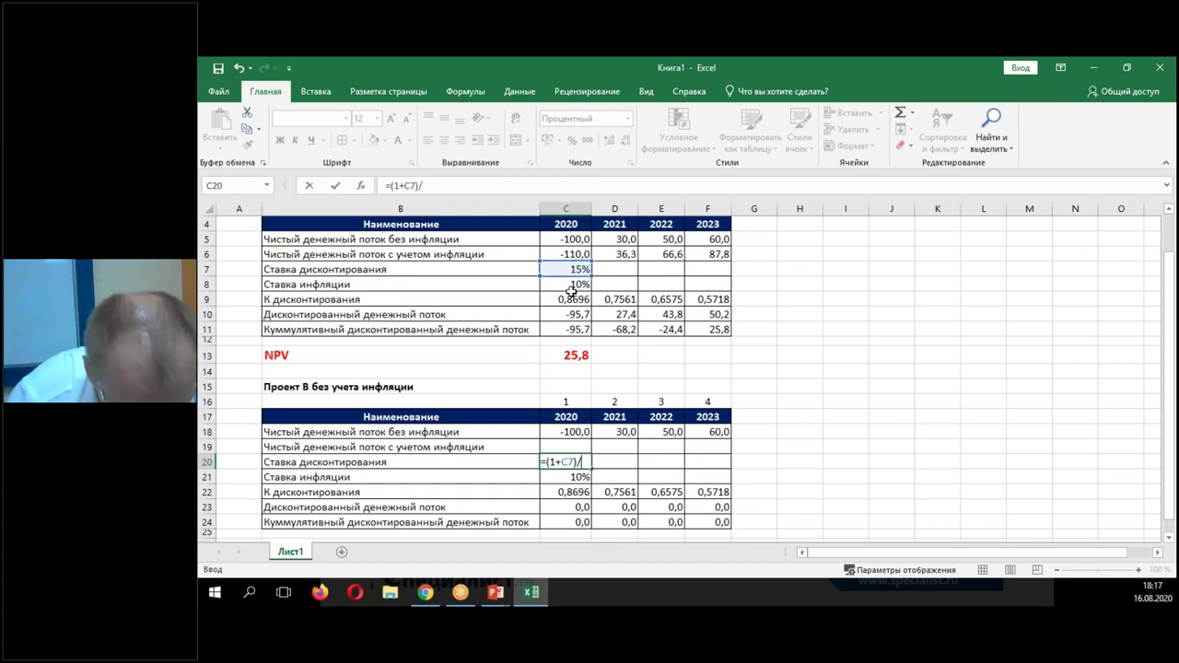
pyautogui.write('(1+')
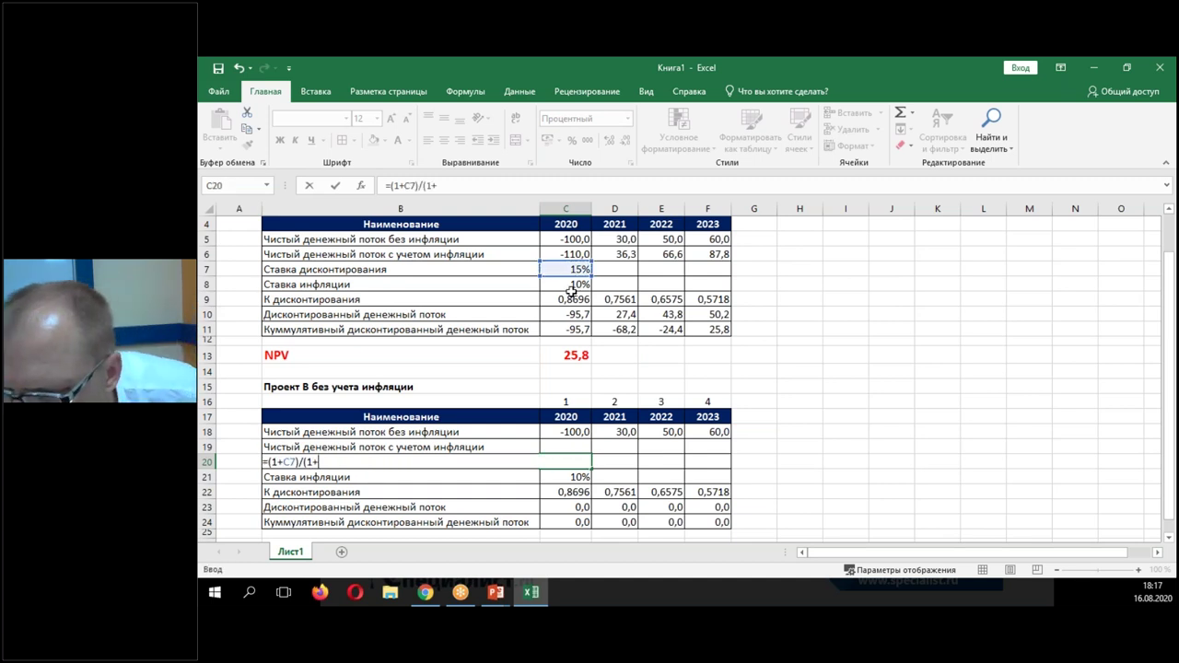
pyautogui.click(582, 477)
pyautogui.write(')-1')
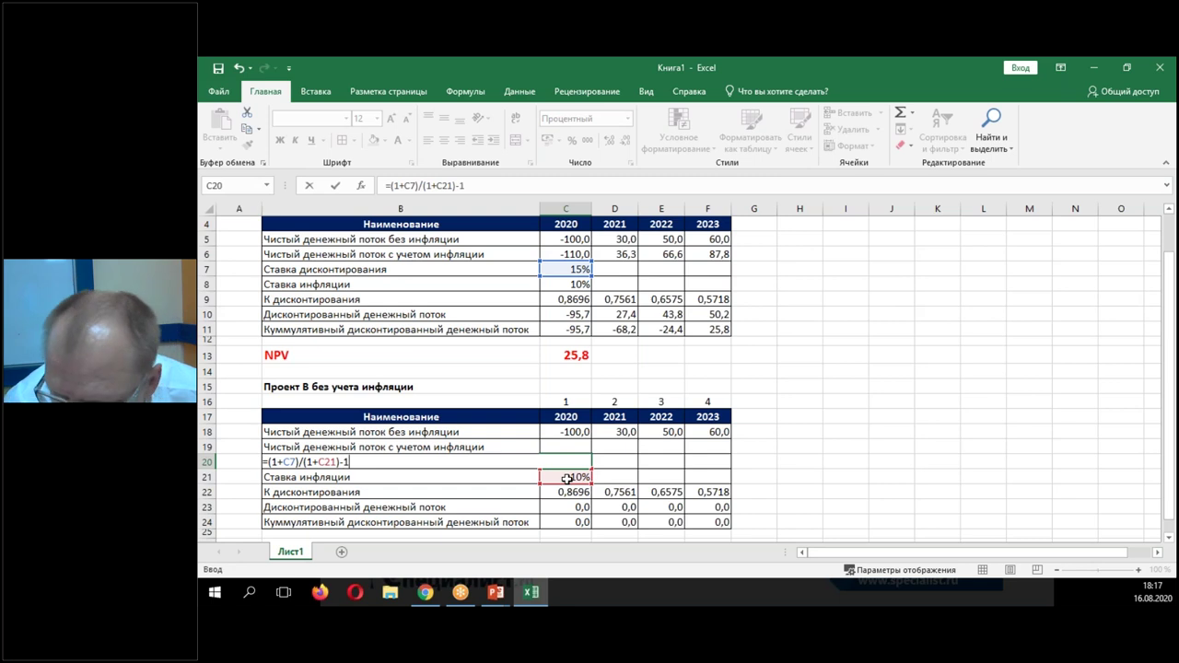
pyautogui.press('Return')
# - Format the discount rate in C20 with two decimal places, in bold red at font size 14
pyautogui.click(569, 463)
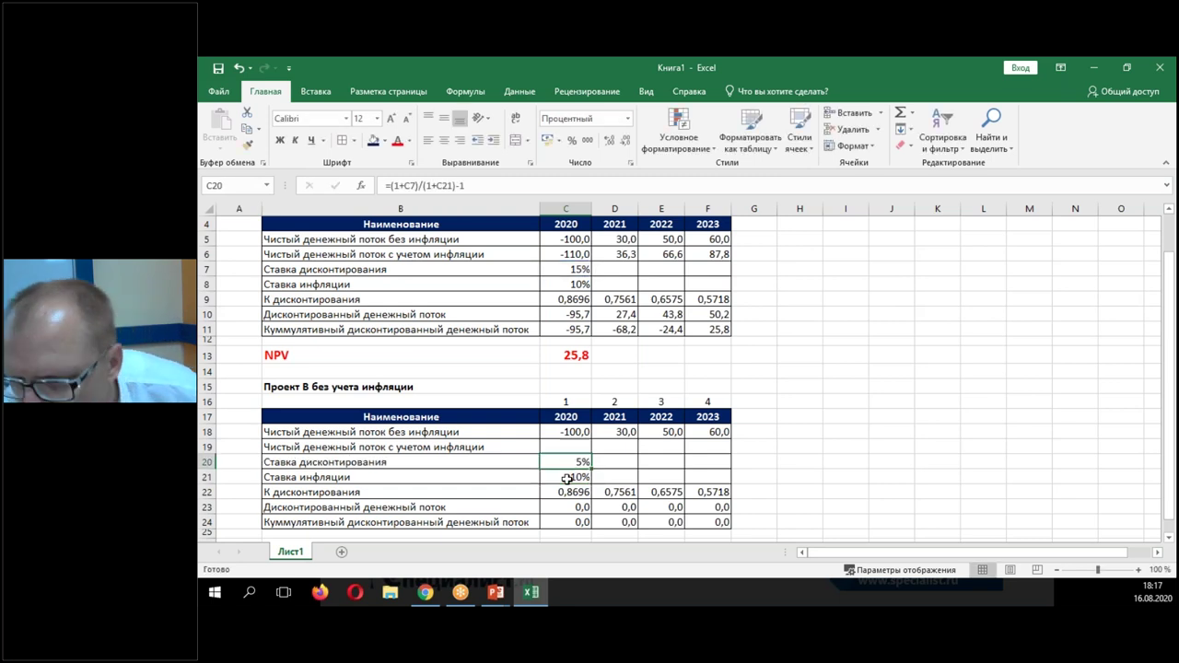
pyautogui.click(610, 140)
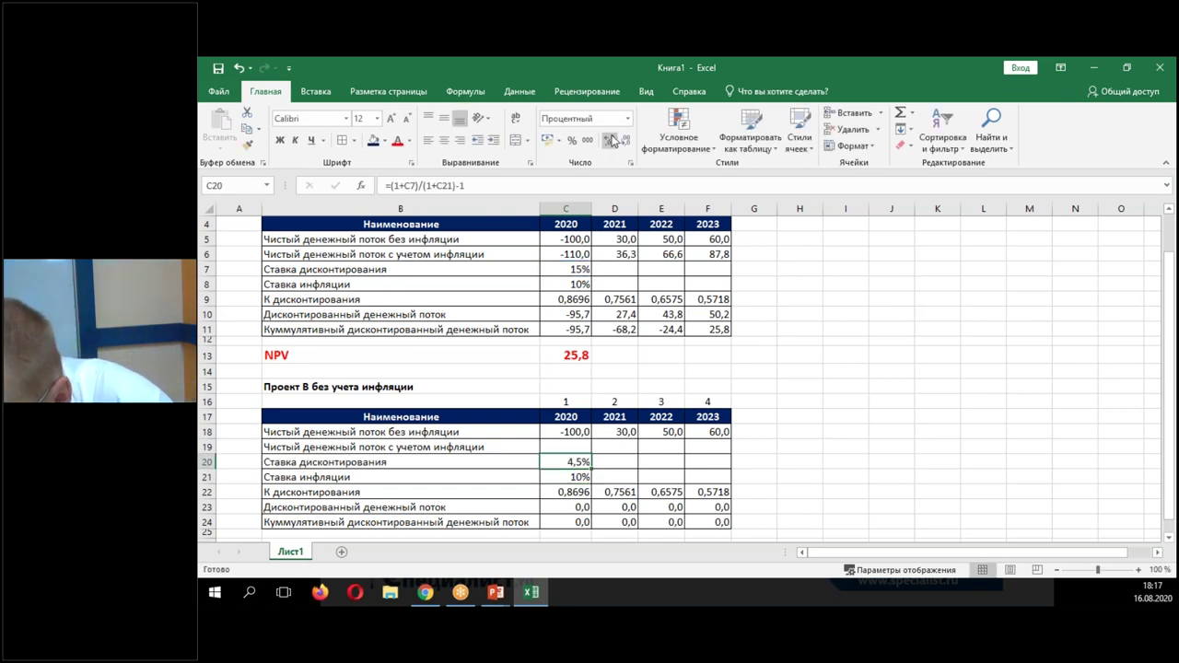
pyautogui.click(611, 140)
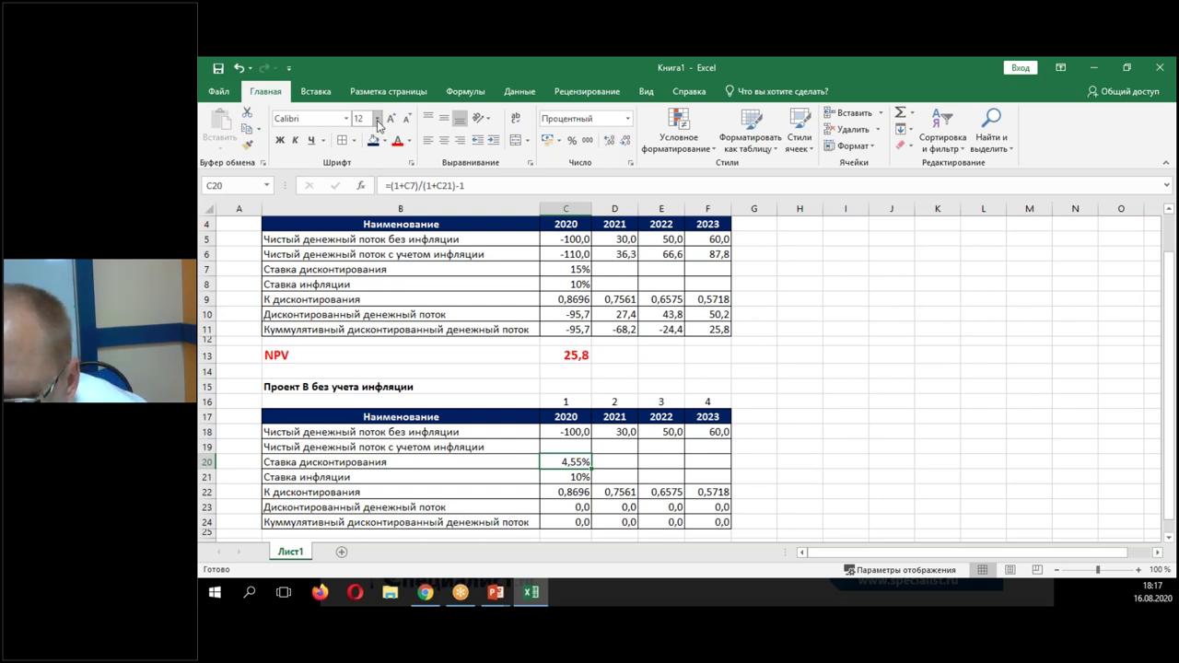
pyautogui.click(377, 118)
pyautogui.click(360, 203)
pyautogui.click(396, 140)
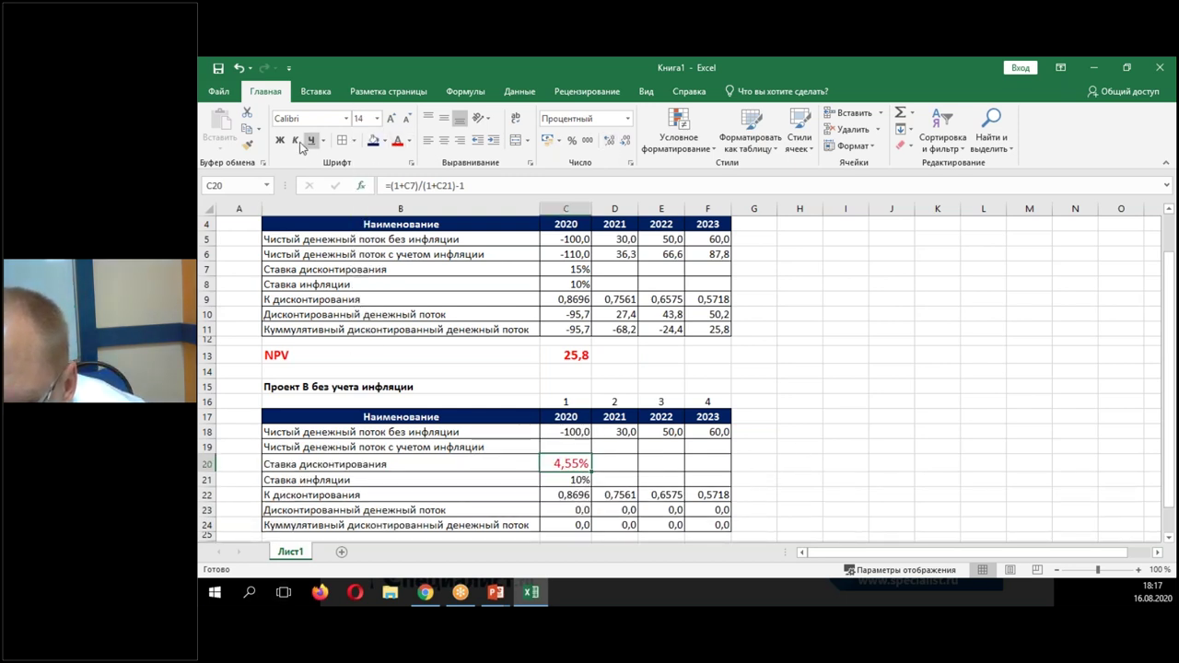
pyautogui.click(279, 141)
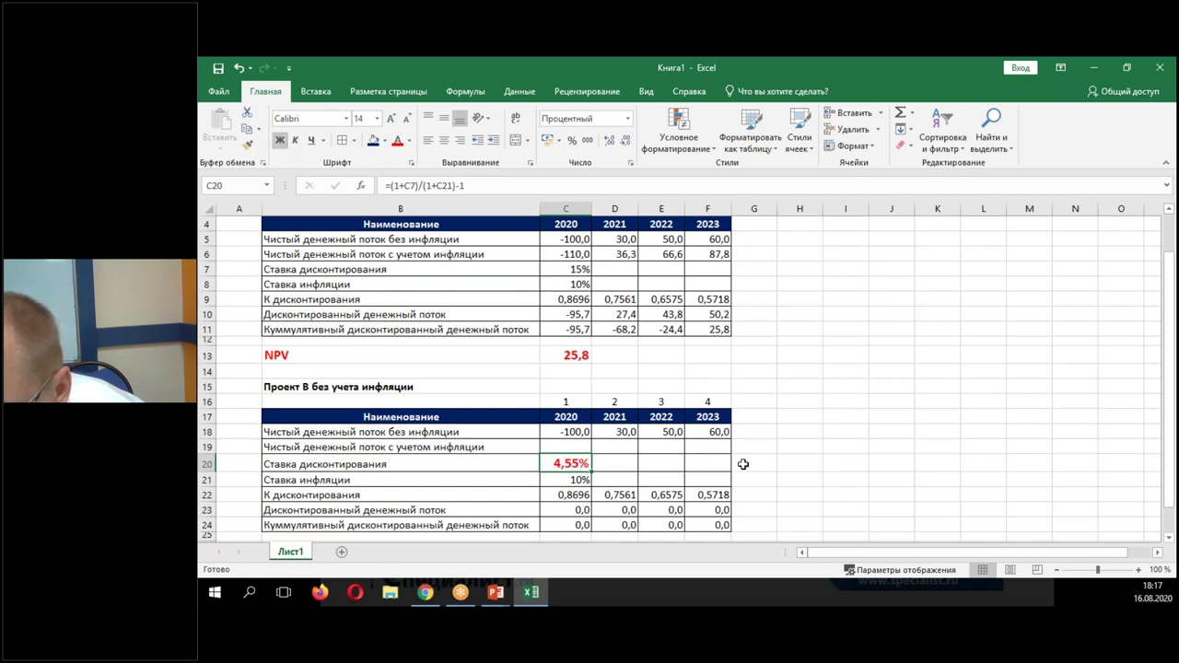
pyautogui.click(811, 436)
pyautogui.click(567, 460)
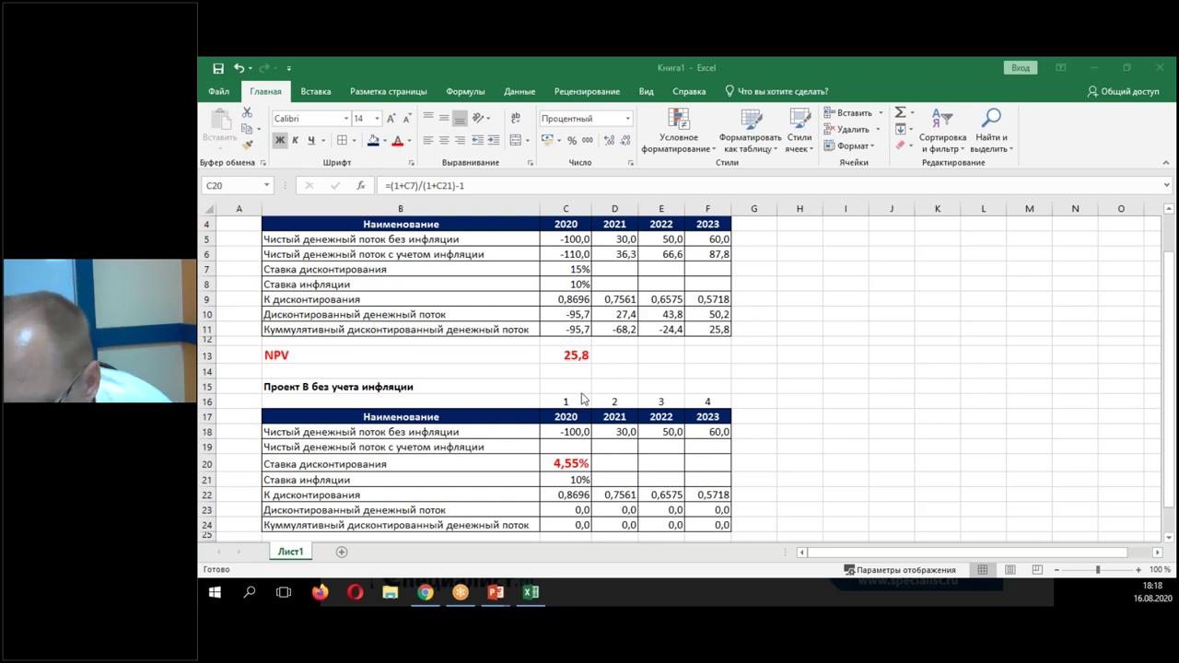
pyautogui.click(566, 461)
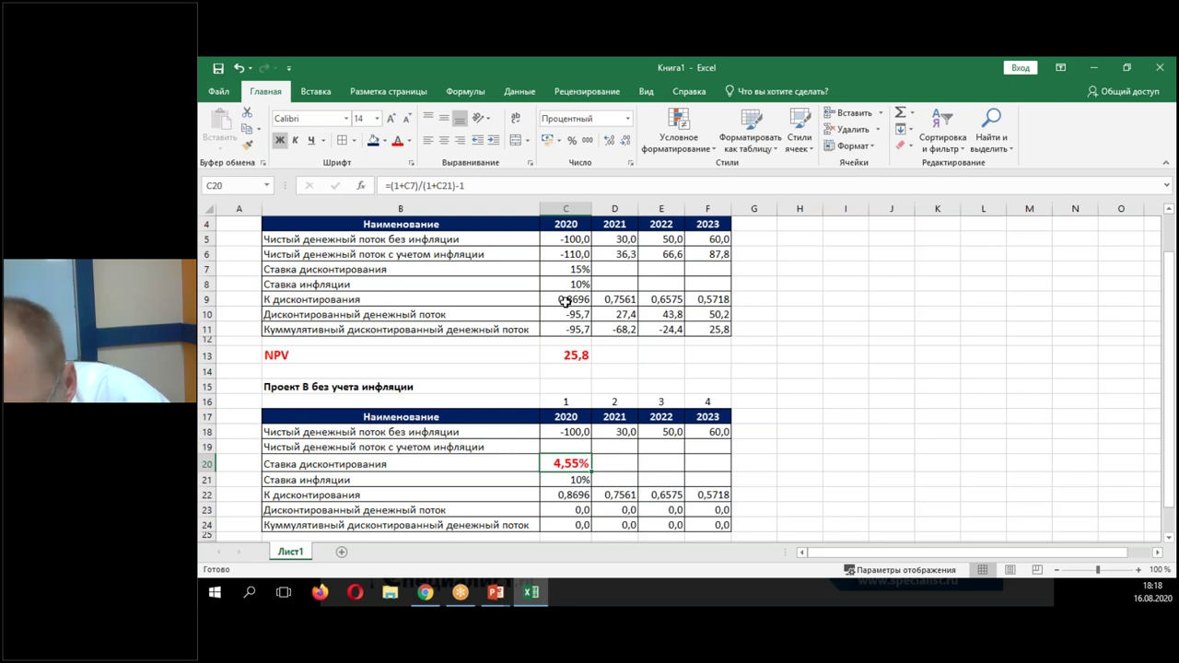
# - Change the discount factor formula in C22 to =1/(1+$C$20)^C16 and fill it across to F22
pyautogui.scroll(-1, 567, 465)
pyautogui.click(578, 450)
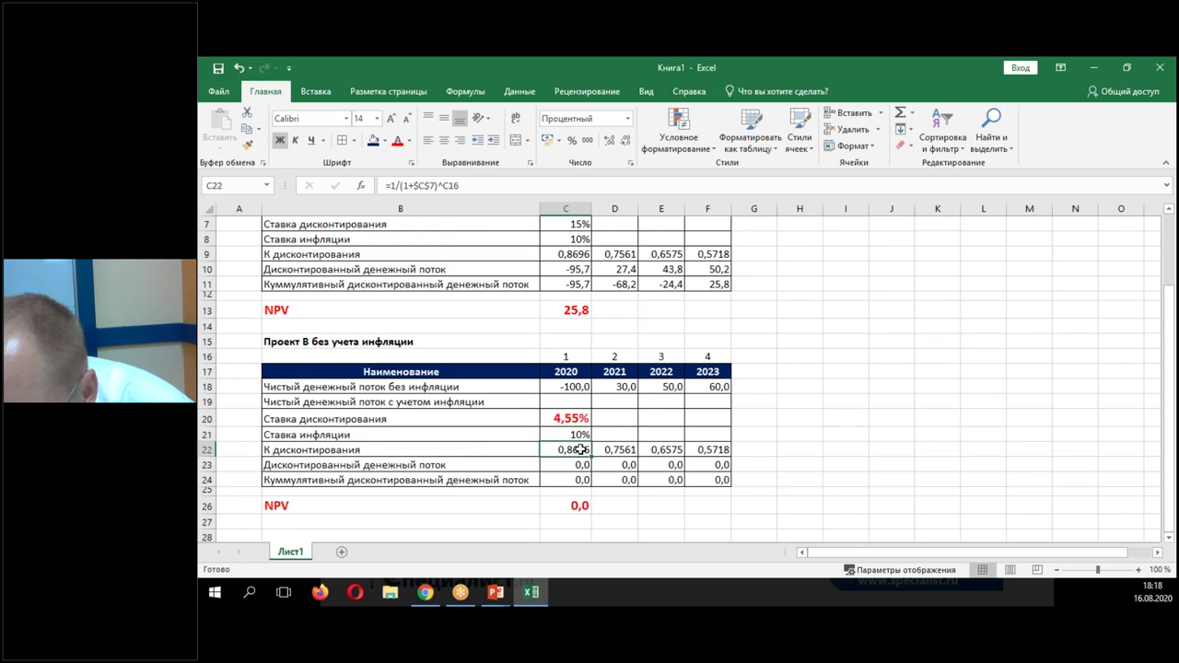
pyautogui.doubleClick(578, 449)
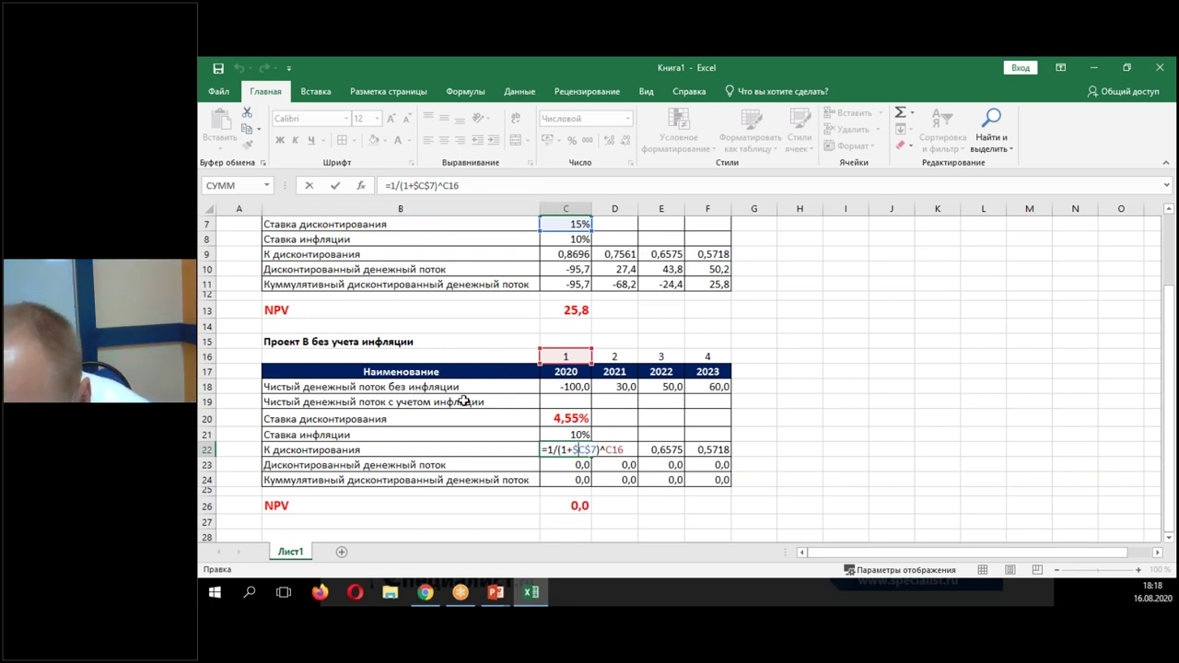
pyautogui.press('BackSpace')
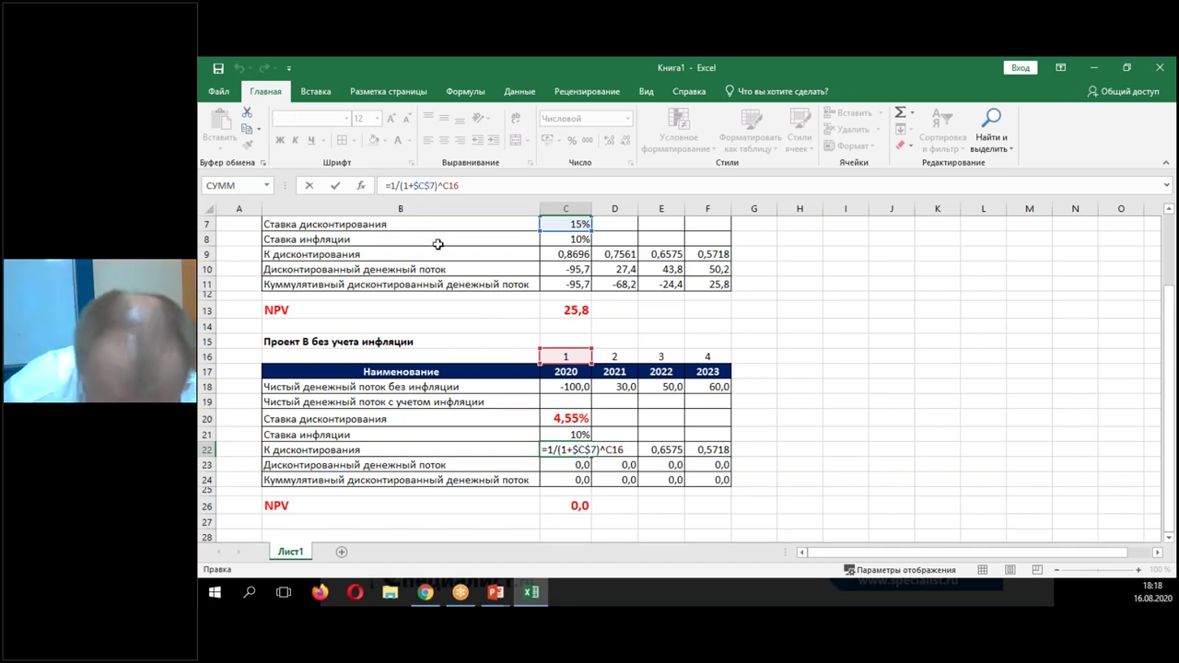
pyautogui.write('20')
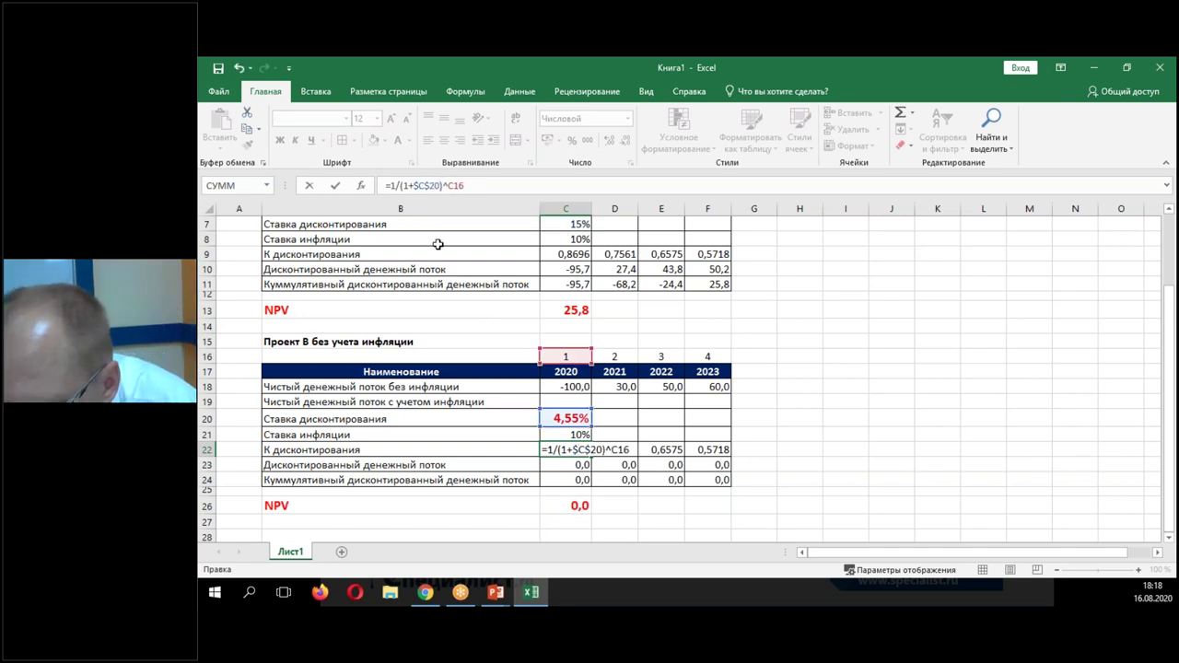
pyautogui.press('Return')
pyautogui.press('Up')
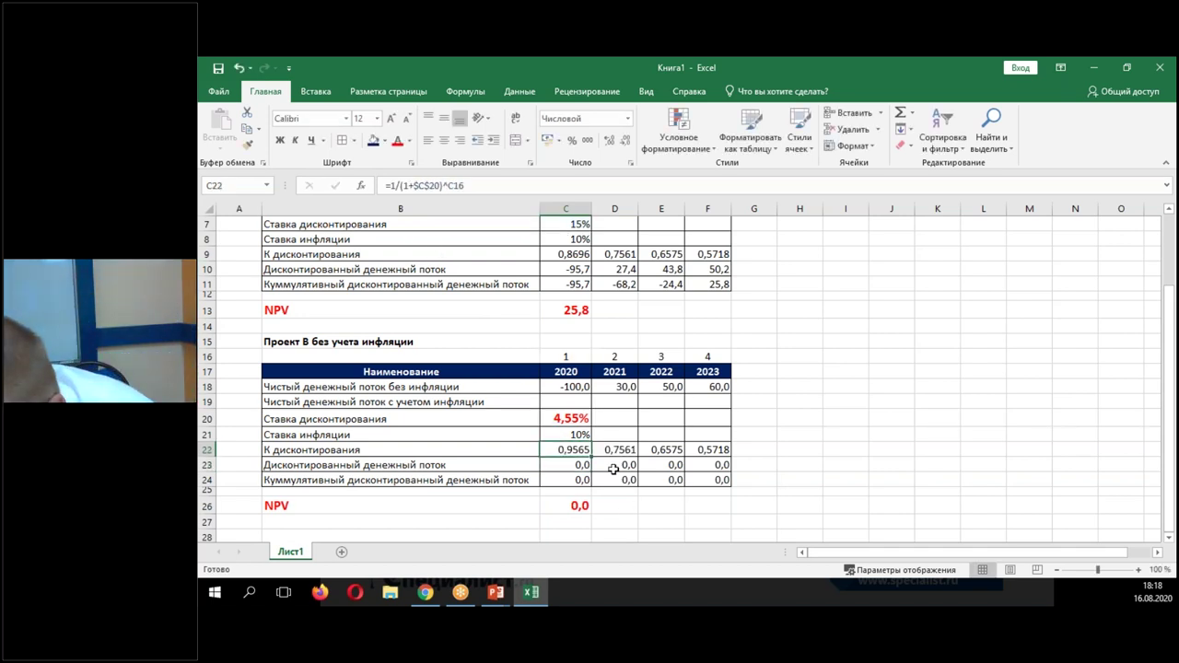
pyautogui.moveTo(593, 456); pyautogui.dragTo(739, 471)
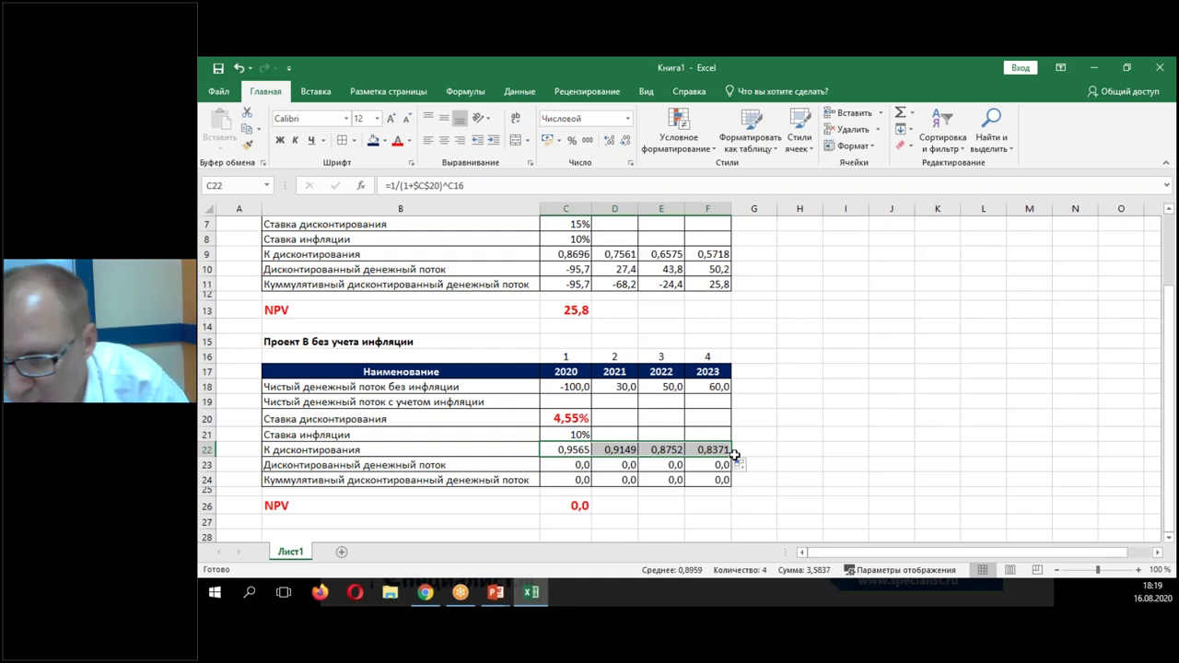
# - Enter =C18*C22 as the Проект В discounted cash flow in C23 and fill it across to F23
pyautogui.click(580, 465)
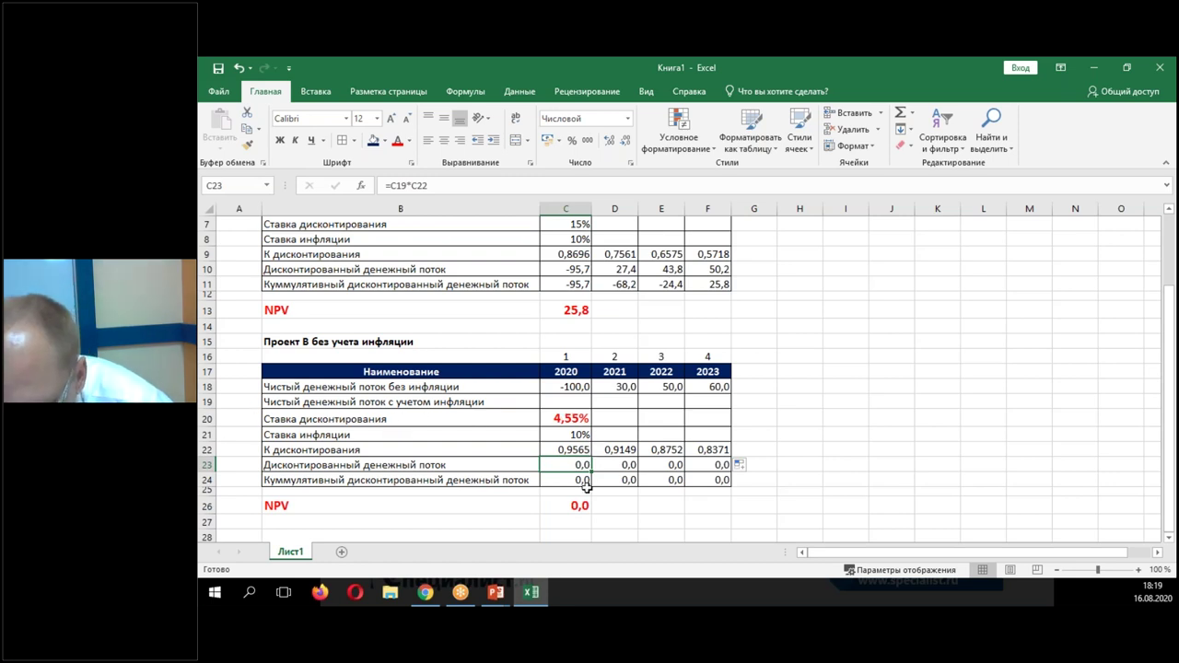
pyautogui.write('=')
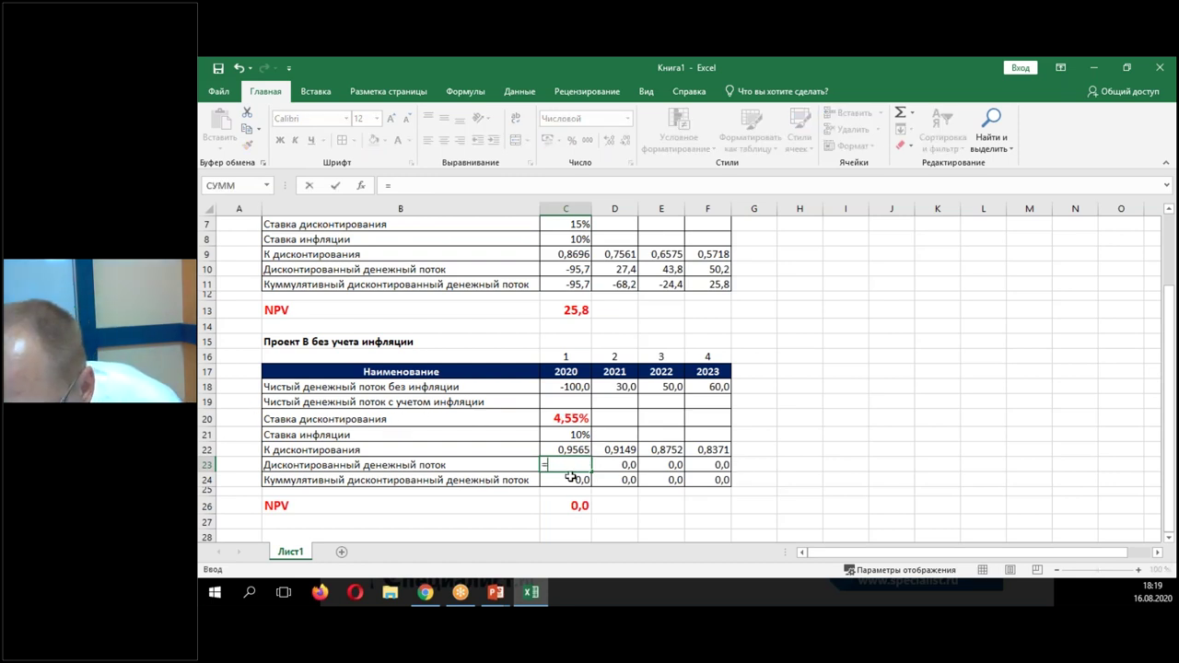
pyautogui.click(575, 384)
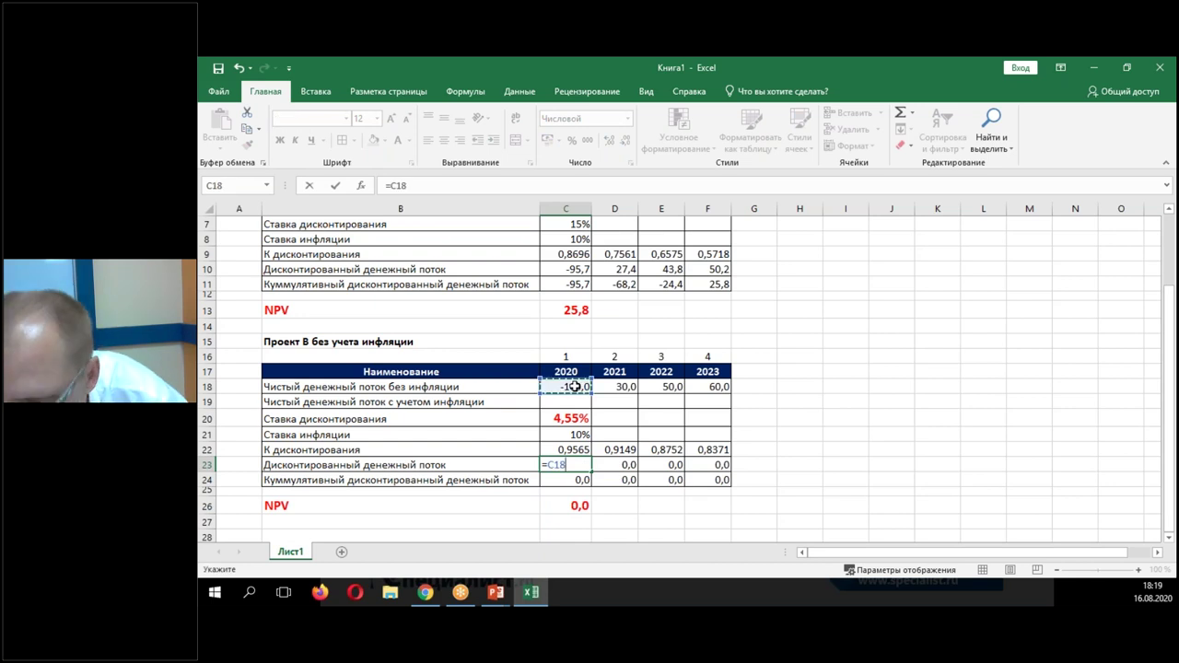
pyautogui.write('*')
pyautogui.click(568, 448)
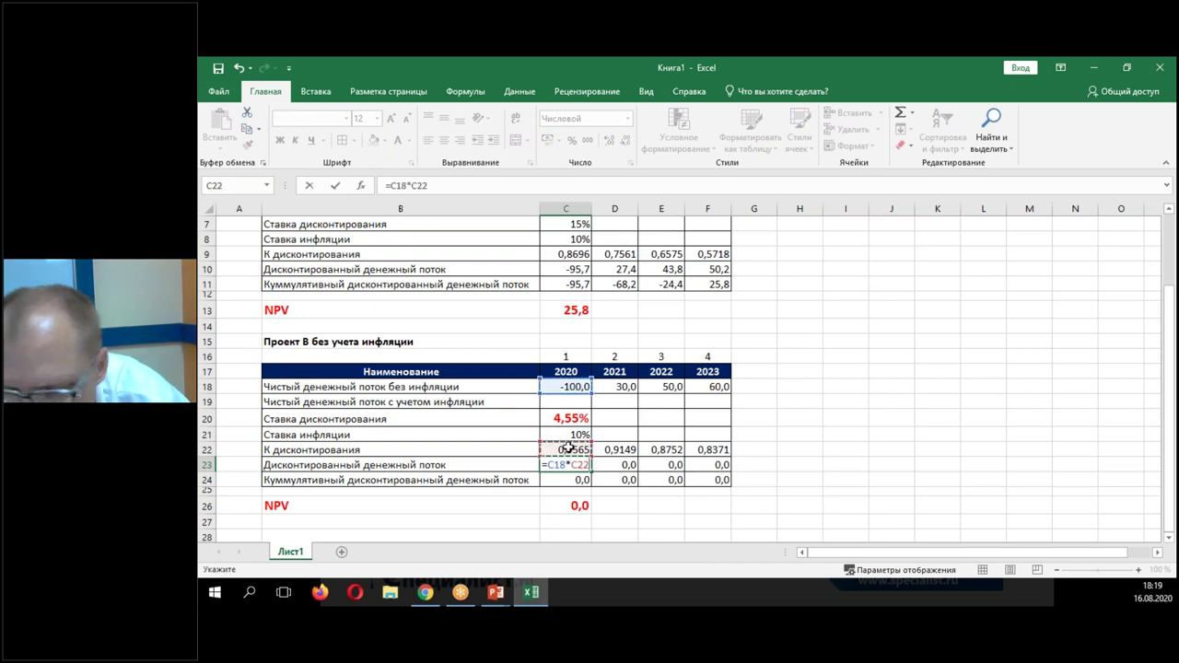
pyautogui.press('Return')
pyautogui.press('Up')
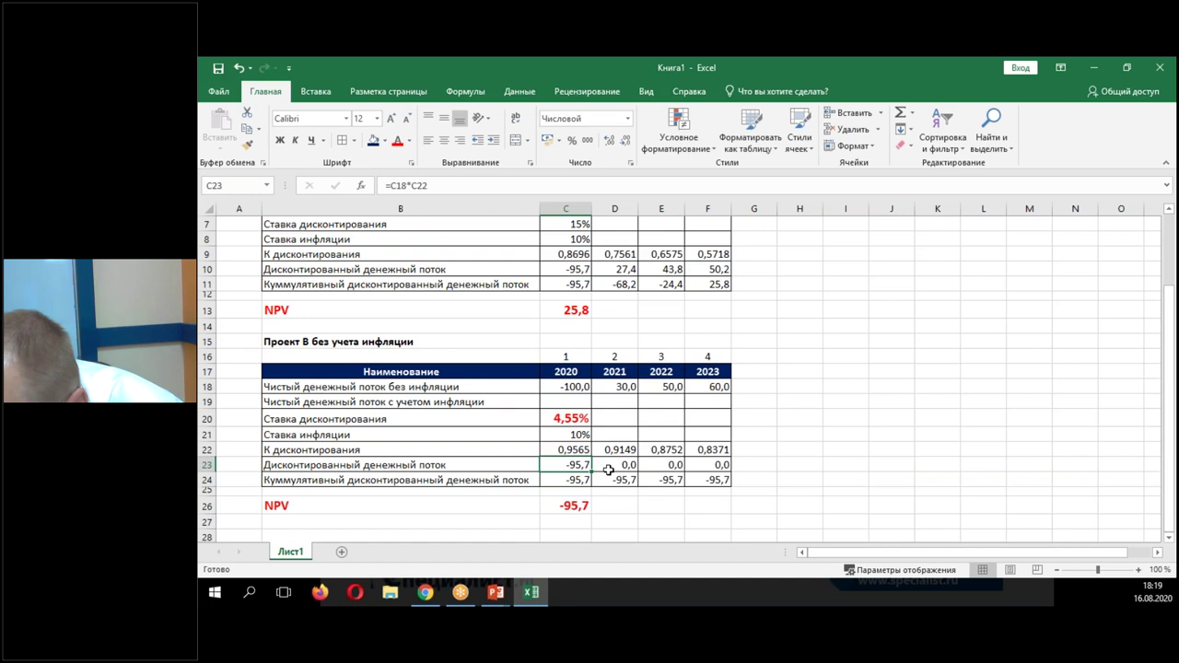
pyautogui.moveTo(590, 472); pyautogui.dragTo(723, 484)
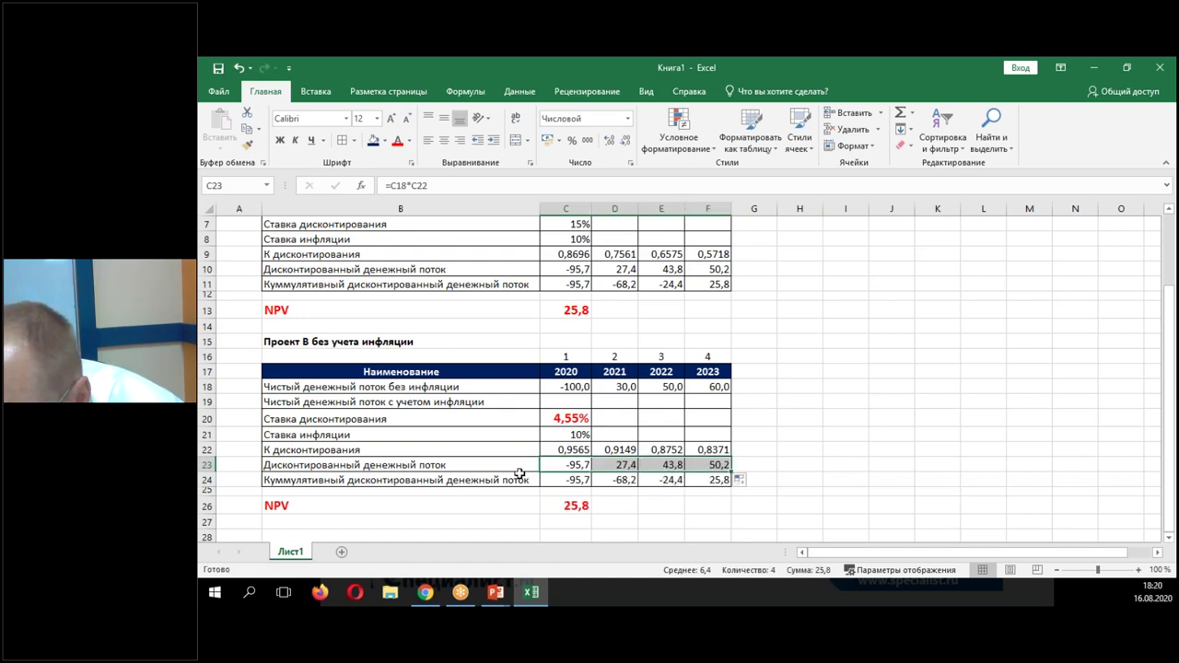
# - Format the NPV values of both projects in C13 and C26 with four decimal places
pyautogui.click(570, 508)
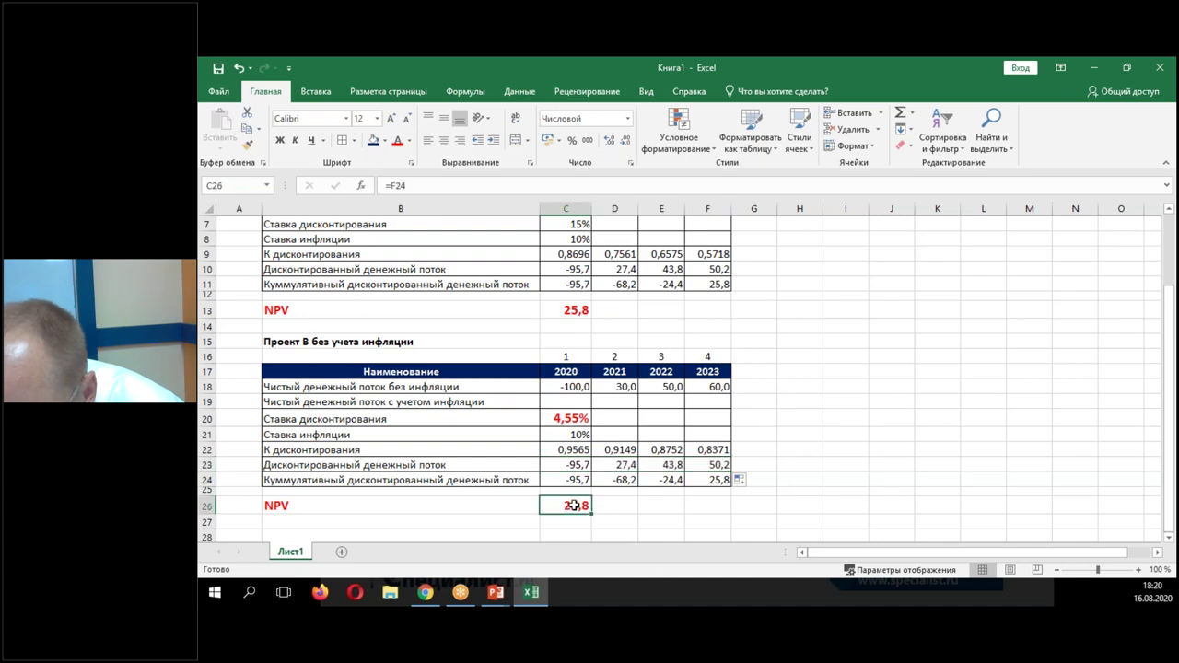
pyautogui.click(568, 310)
pyautogui.click(608, 141)
pyautogui.click(608, 141)
pyautogui.click(608, 141)
pyautogui.click(573, 506)
pyautogui.click(608, 141)
pyautogui.click(608, 141)
pyautogui.click(608, 141)
pyautogui.click(608, 141)
pyautogui.click(626, 140)
# - Highlight both NPV cells, C13 and C26, with a yellow fill
pyautogui.click(570, 311)
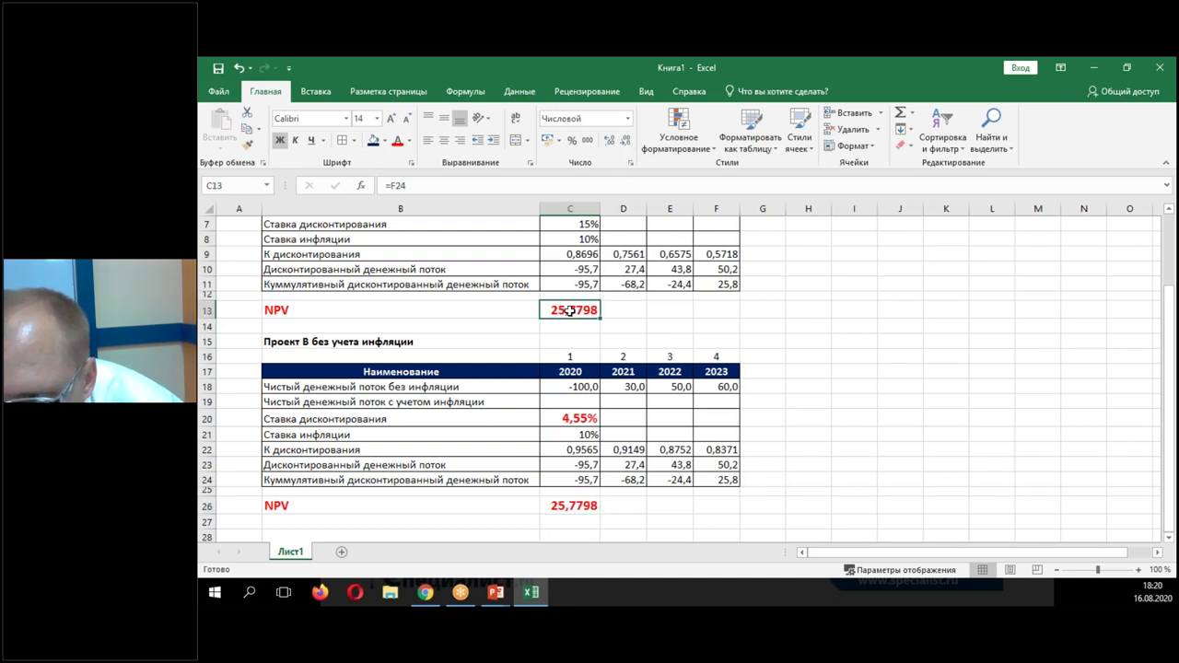
pyautogui.click(385, 141)
pyautogui.click(410, 252)
pyautogui.click(571, 506)
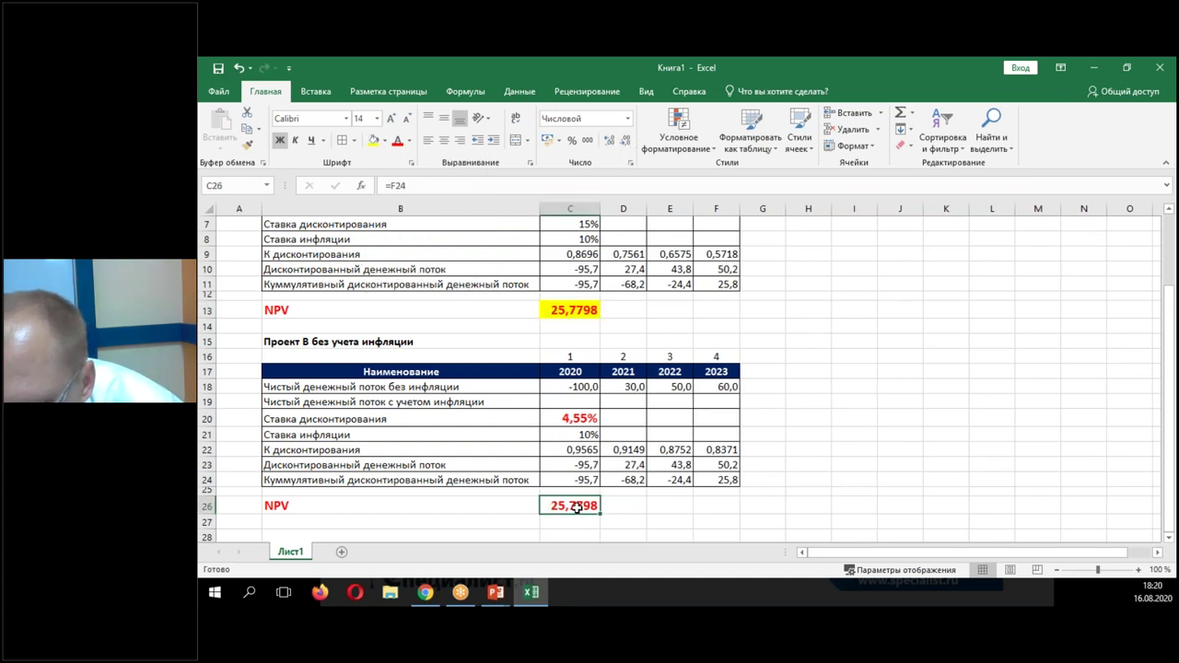
pyautogui.click(374, 139)
# - Clear the values of both project tables, C5:F13 and C18:F26, and undo both deletions
pyautogui.scroll(2, 626, 396)
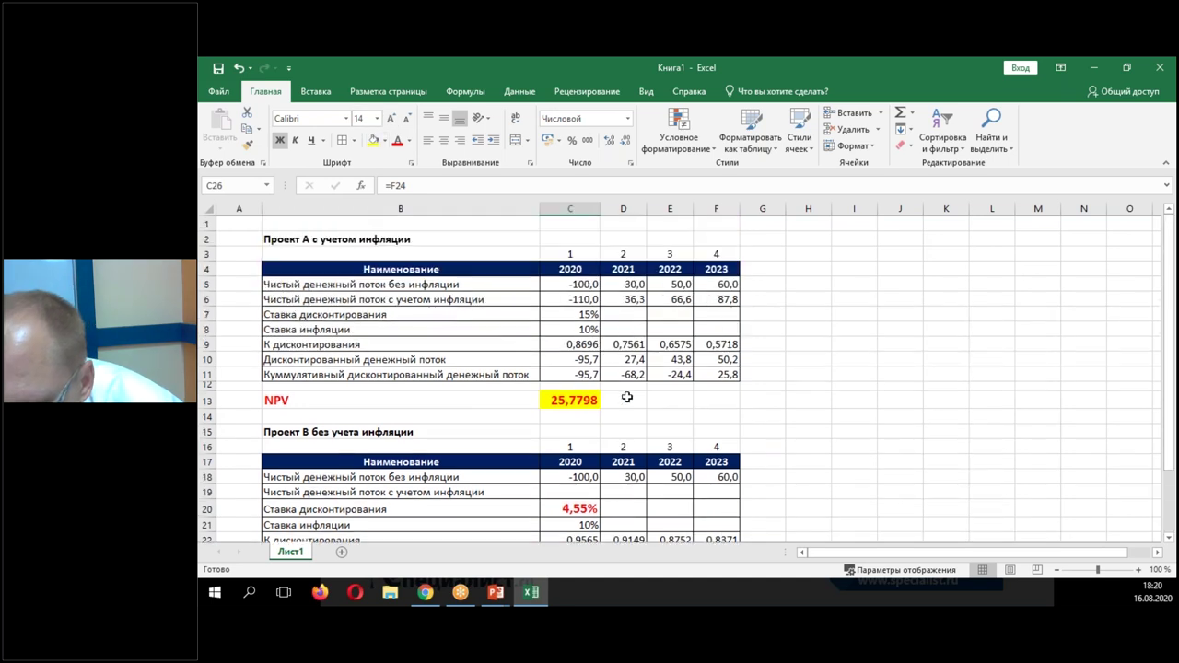
pyautogui.scroll(-1, 626, 396)
pyautogui.scroll(1, 508, 376)
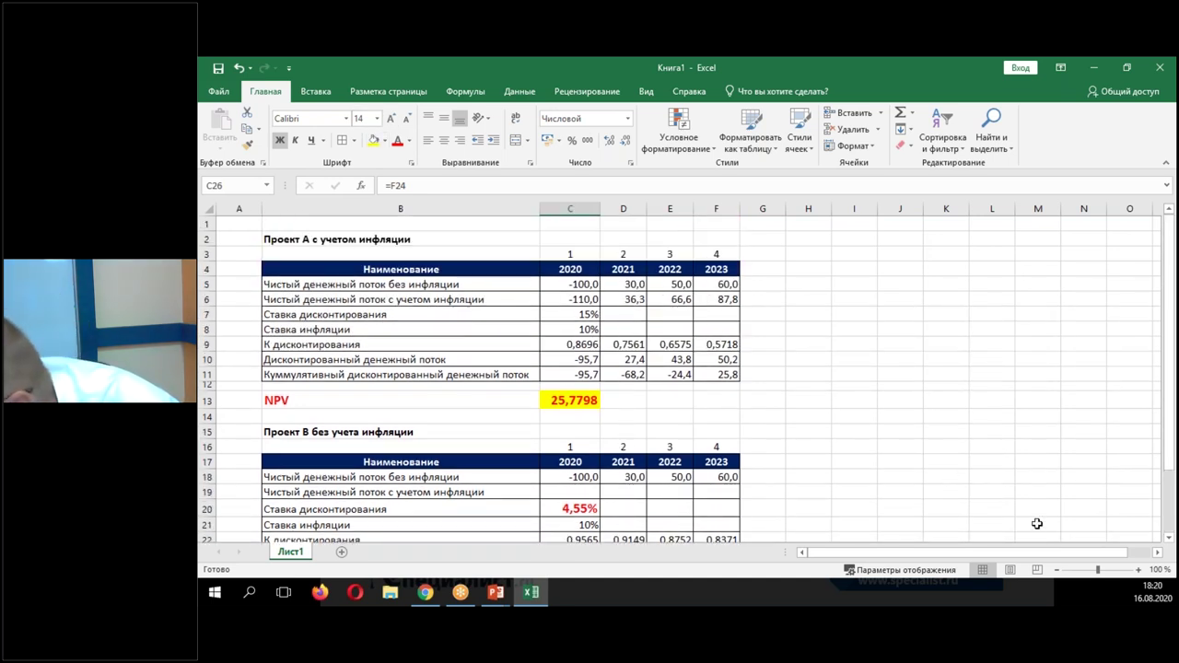
pyautogui.moveTo(1096, 573); pyautogui.dragTo(1090, 573)
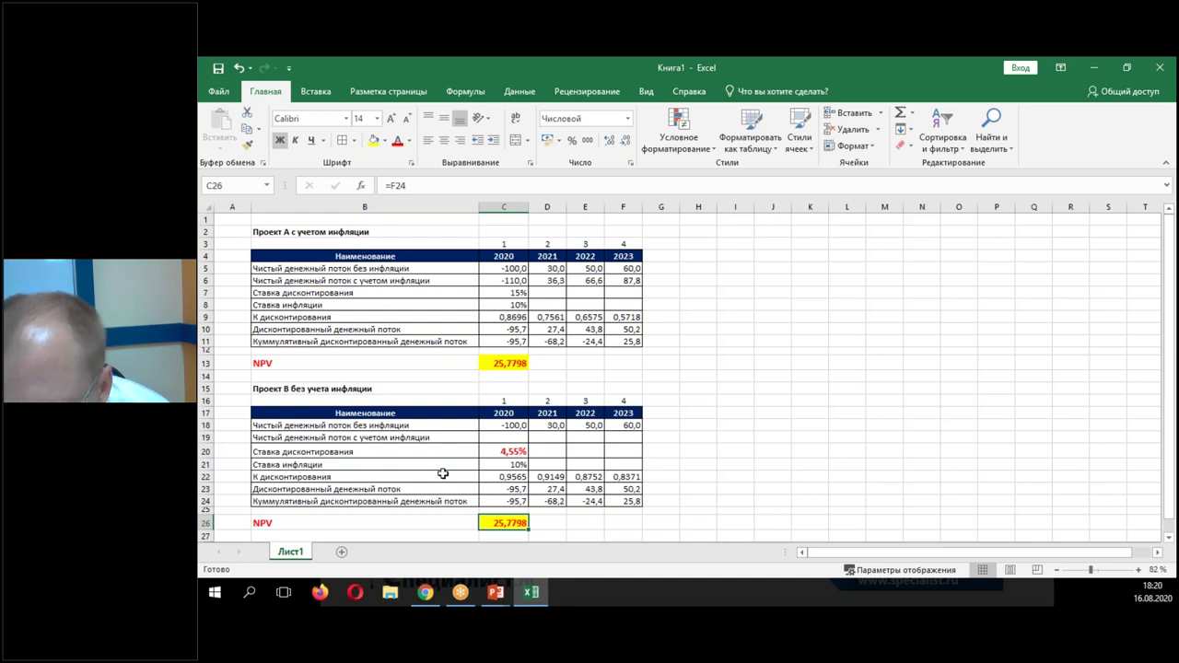
pyautogui.moveTo(513, 268); pyautogui.dragTo(631, 367)
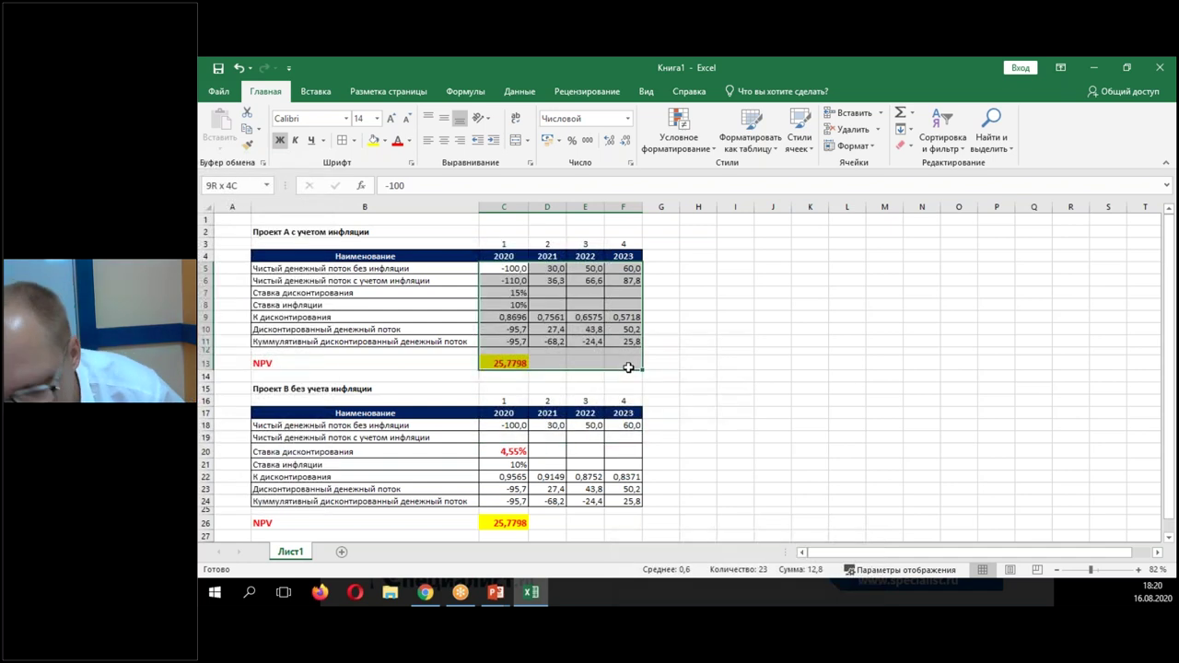
pyautogui.press('Delete')
pyautogui.moveTo(512, 427); pyautogui.dragTo(616, 524)
pyautogui.press('Delete')
pyautogui.click(704, 438)
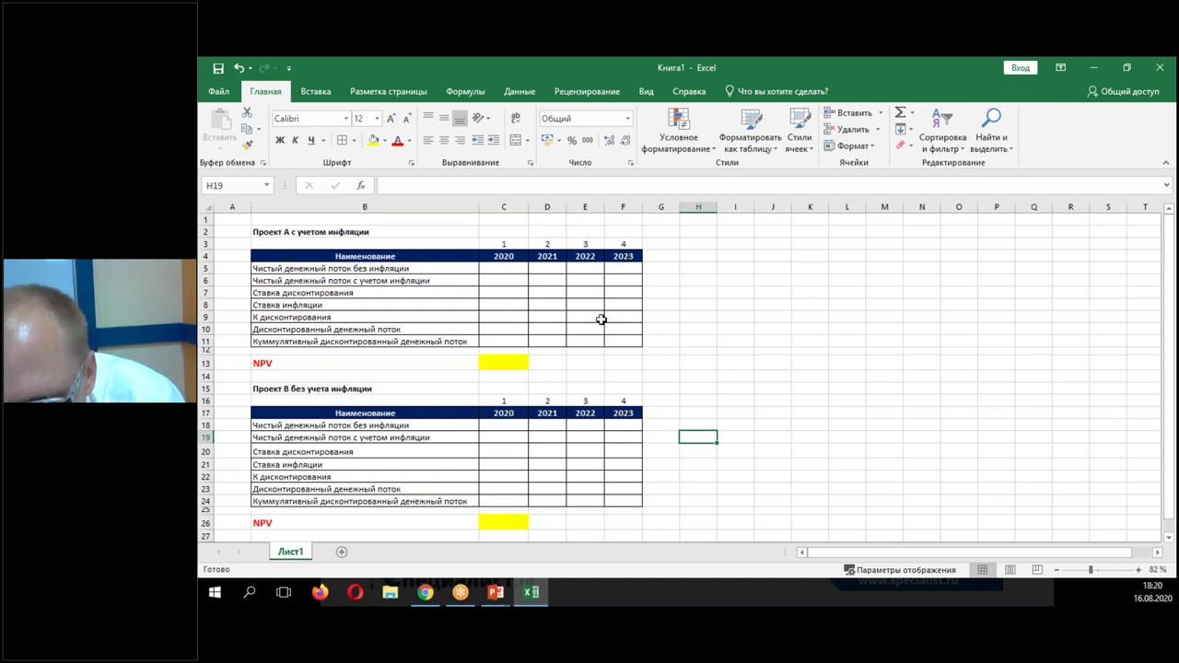
pyautogui.click(239, 68)
pyautogui.click(238, 68)
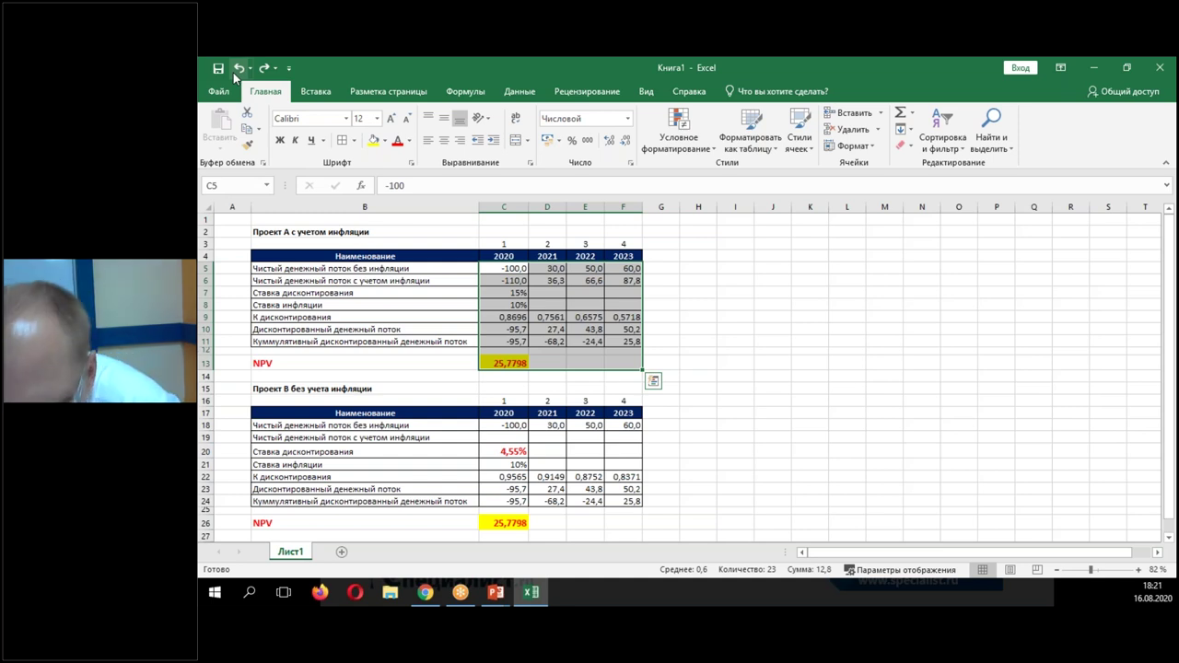
# - Clear the contents of the whole sheet and delete all its cells, including formatting, and undo both deletions
pyautogui.click(207, 208)
pyautogui.press('Delete')
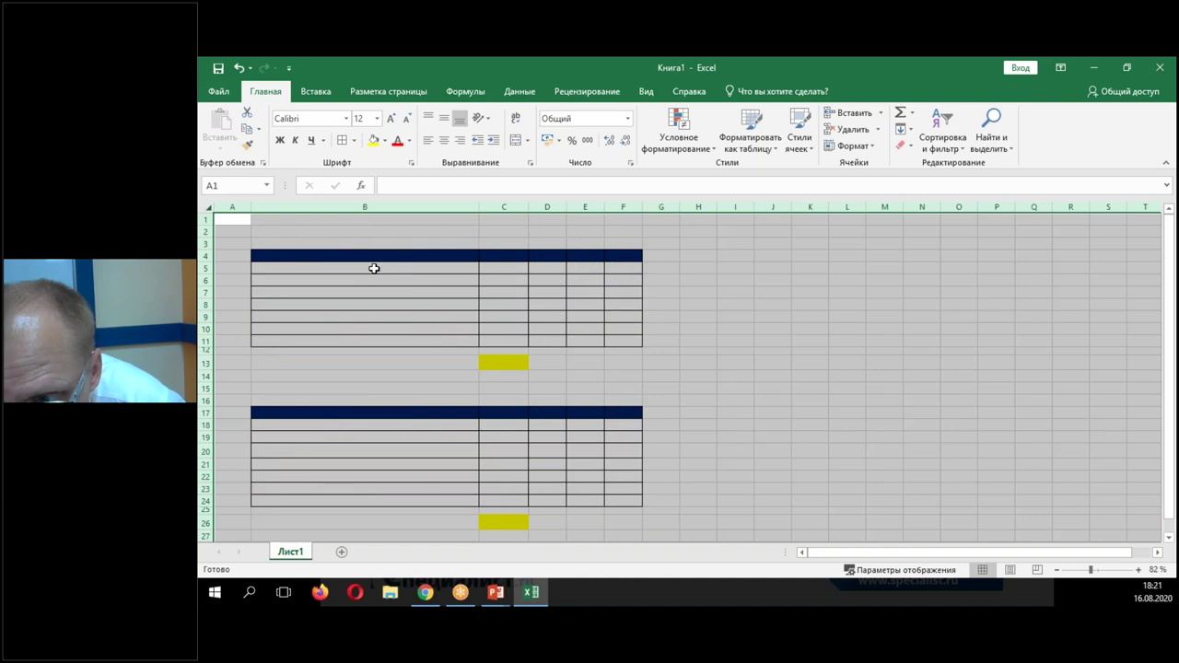
pyautogui.rightClick(373, 267)
pyautogui.click(420, 387)
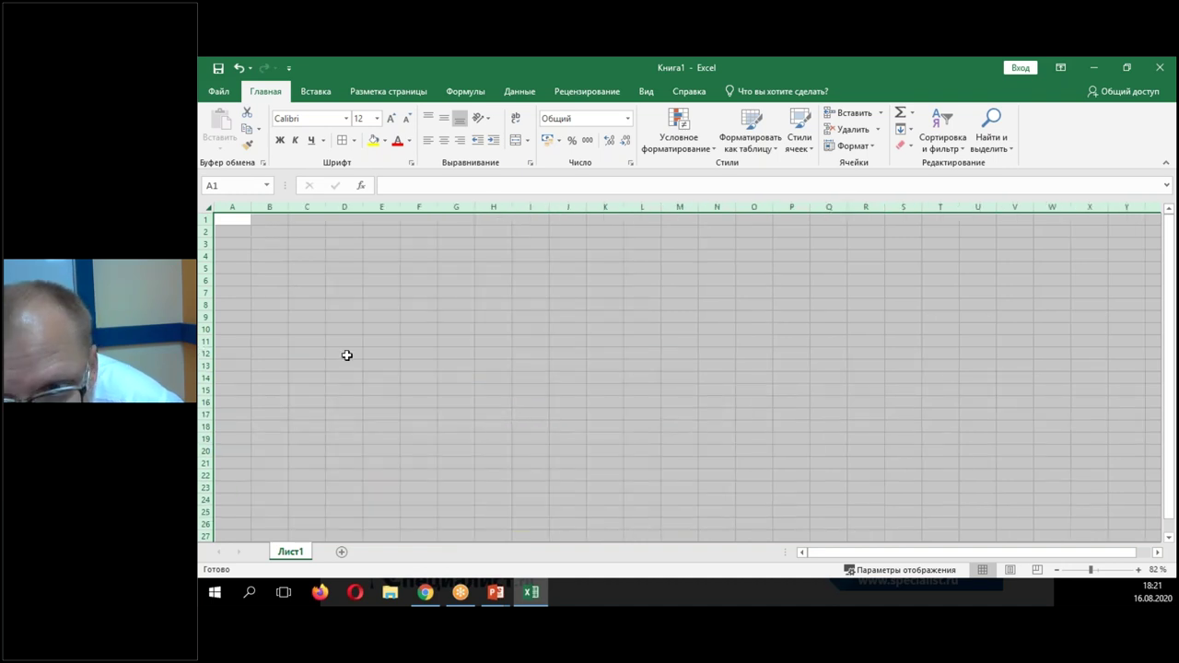
pyautogui.click(239, 68)
pyautogui.click(239, 68)
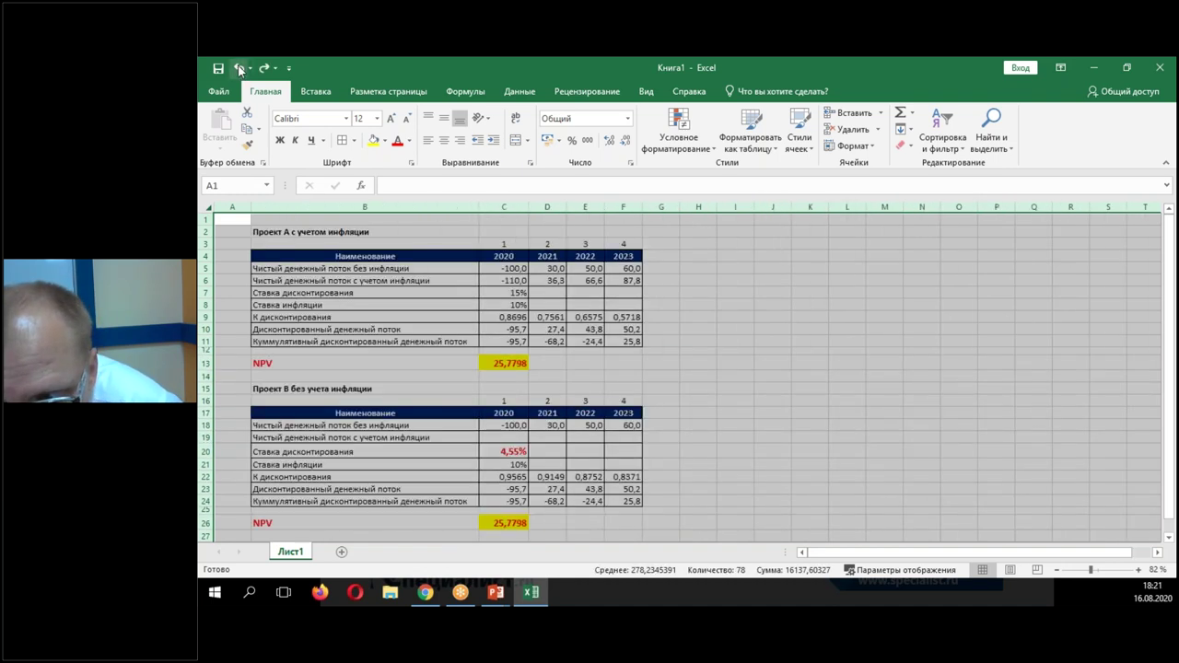
pyautogui.click(571, 363)
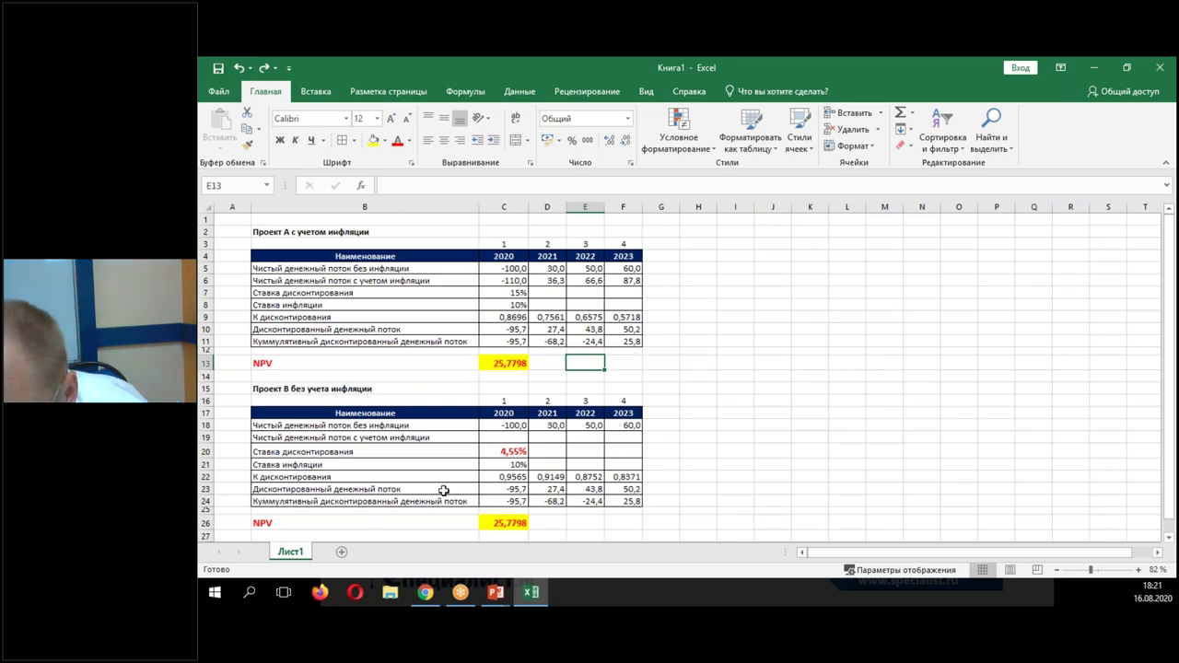
# - Try a discount rate of 5% for Проект В in C20 and undo the change
pyautogui.click(503, 452)
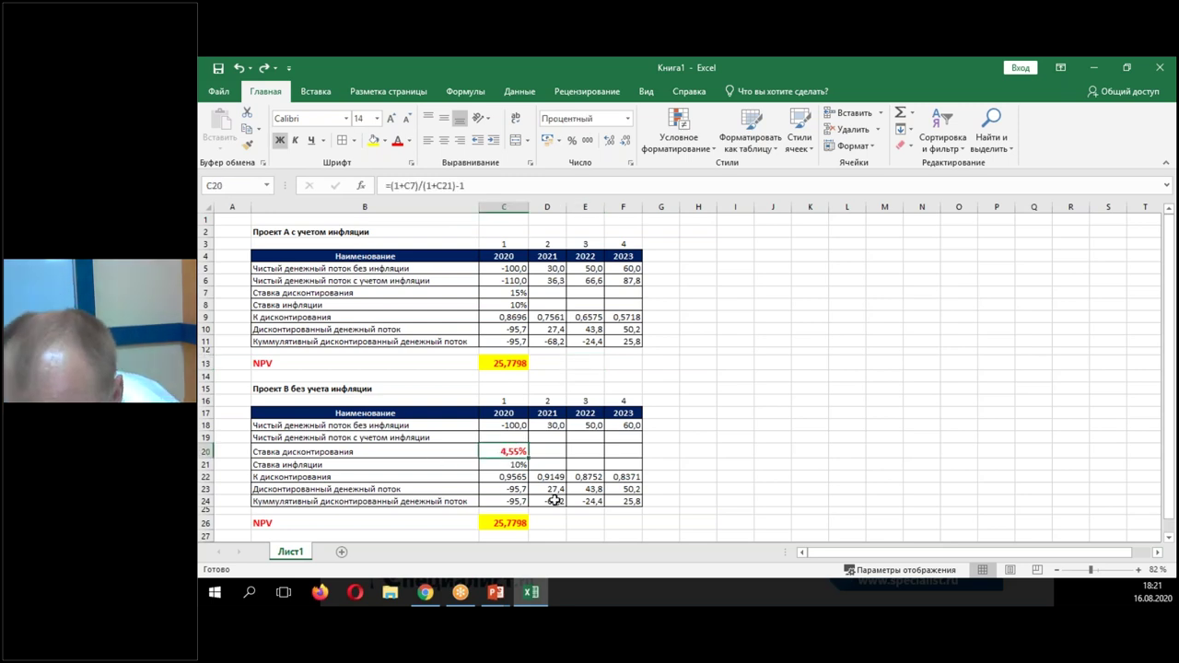
pyautogui.write('5')
pyautogui.press('Return')
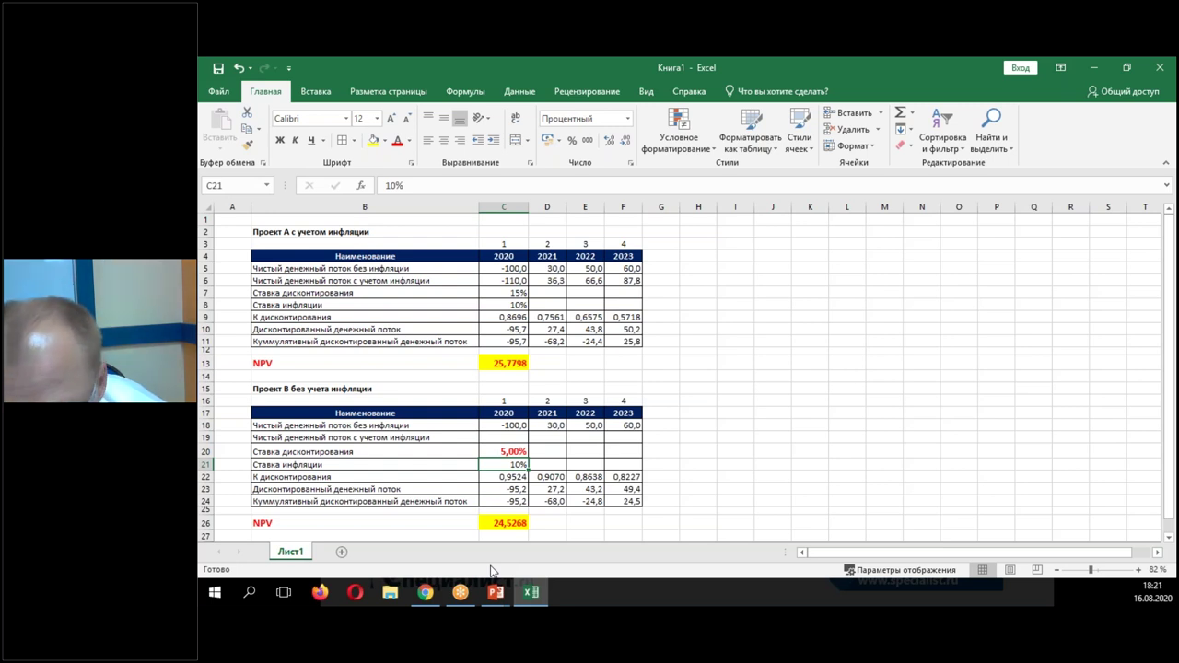
pyautogui.click(239, 68)
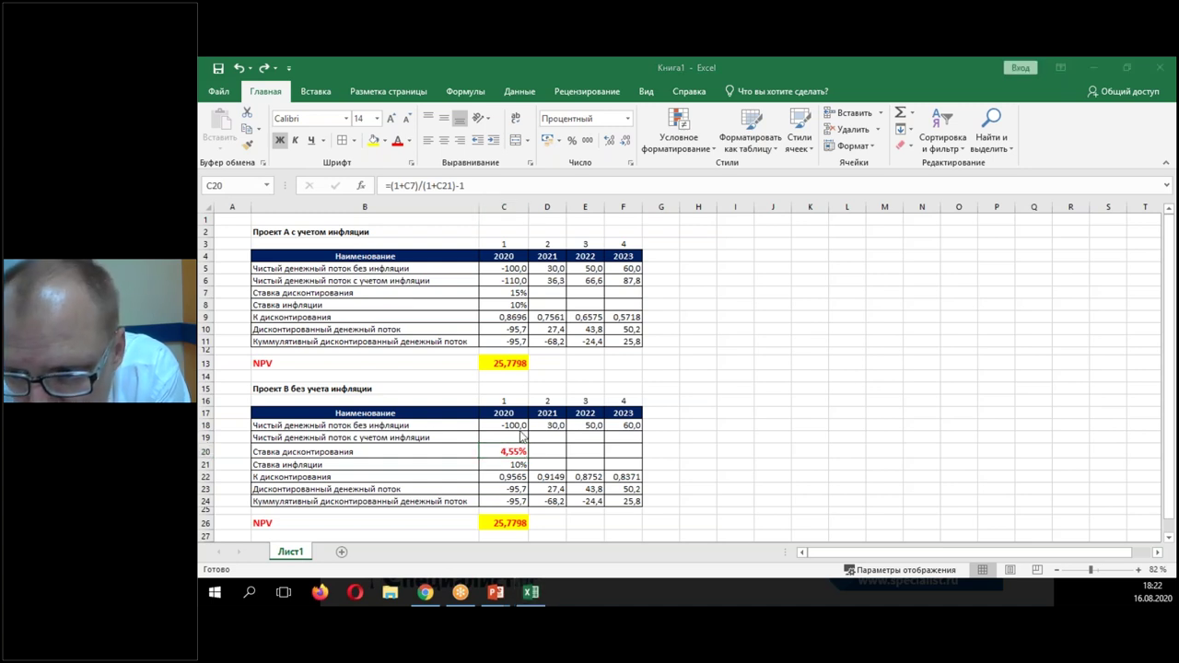
pyautogui.click(504, 351)
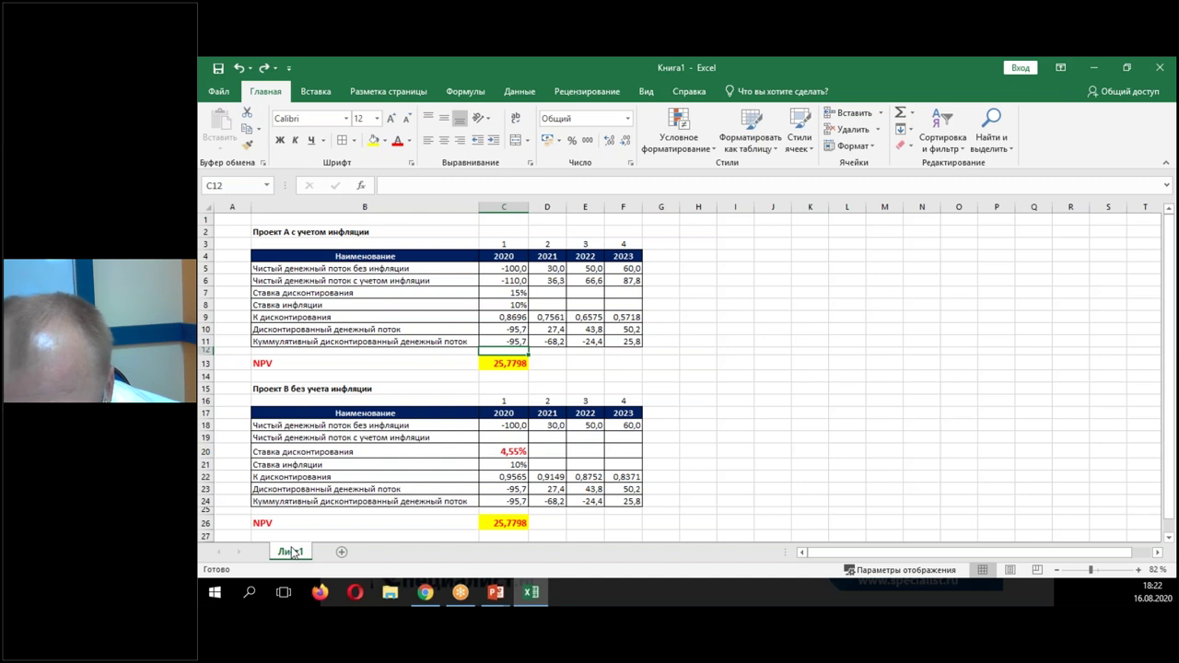
# - Narrow column A and create a copy of the sheet Лист1 after the original, leaving the copy open
pyautogui.moveTo(250, 206); pyautogui.dragTo(230, 206)
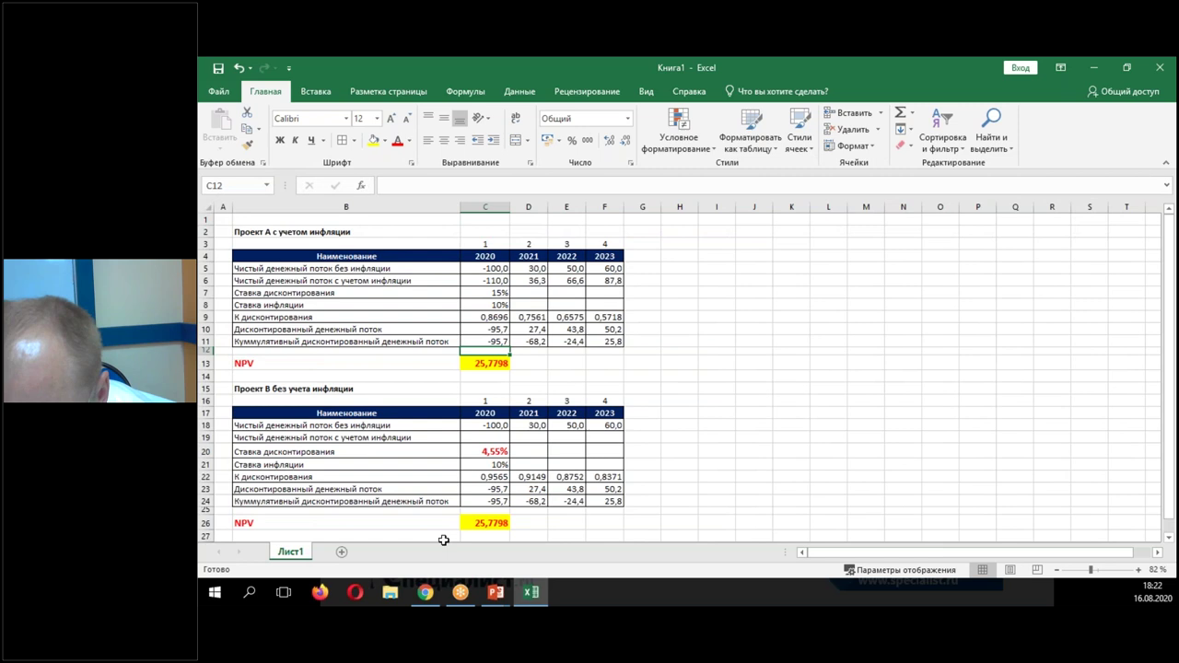
pyautogui.rightClick(291, 553)
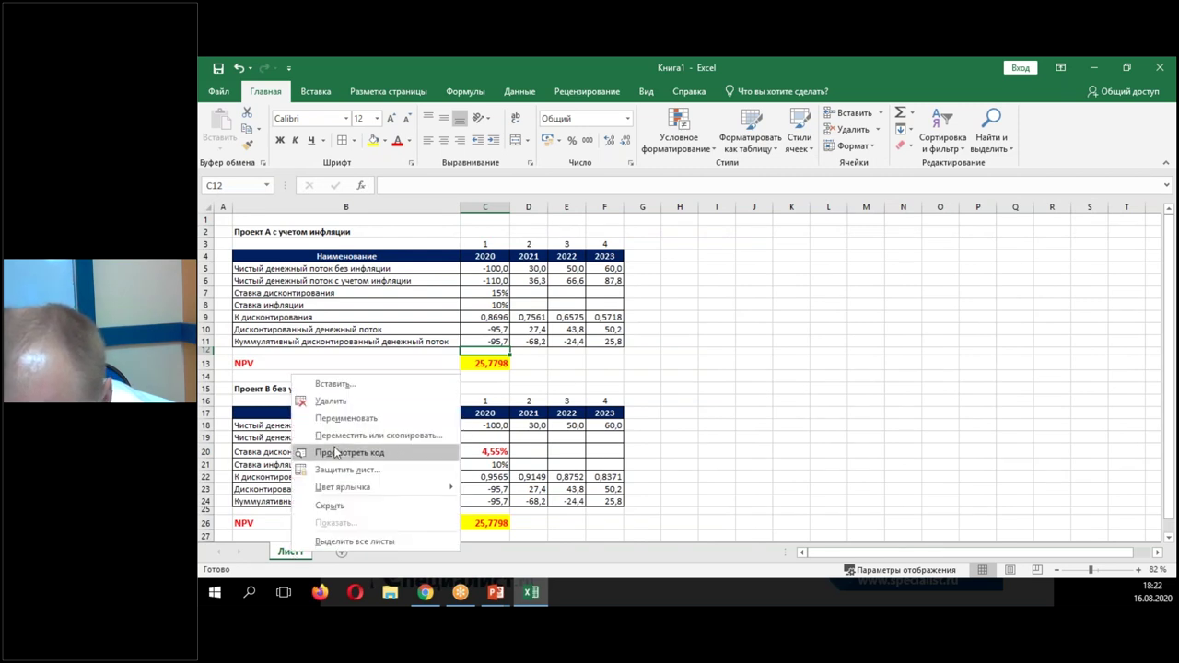
pyautogui.click(379, 438)
pyautogui.click(299, 422)
pyautogui.click(284, 490)
pyautogui.click(386, 512)
pyautogui.click(285, 550)
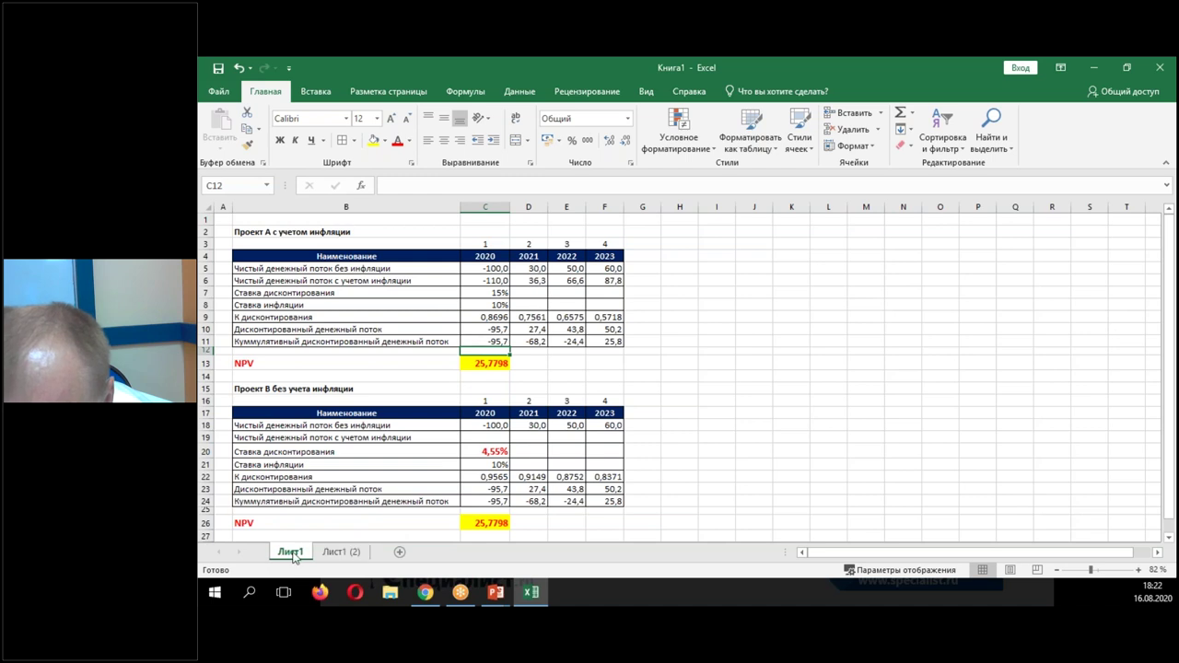
pyautogui.click(353, 556)
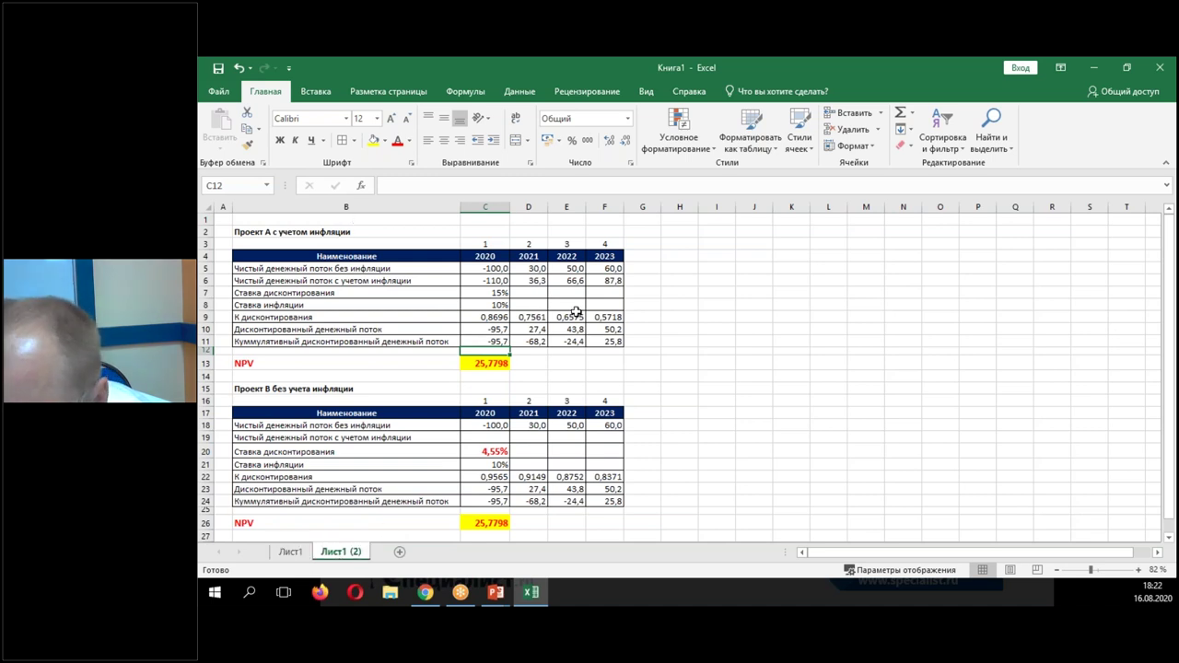
# - On the copied sheet, extend the Проект А year header from F4 to M4 and the period number from F3 to L3
pyautogui.click(606, 244)
pyautogui.click(608, 256)
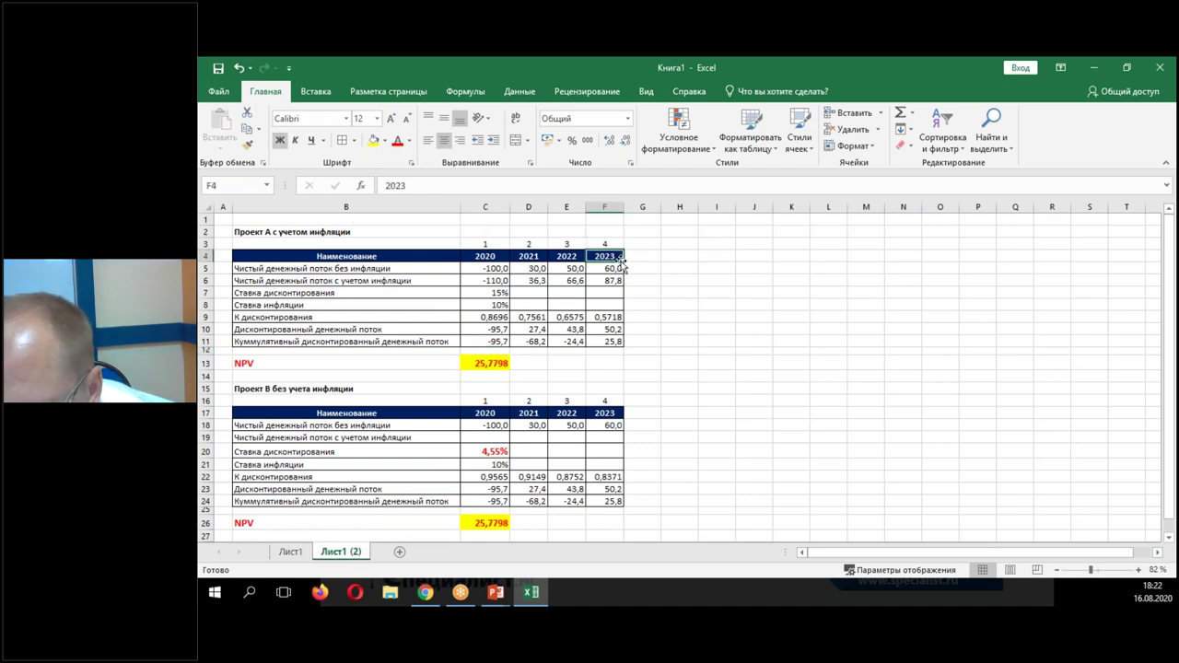
pyautogui.moveTo(614, 255); pyautogui.dragTo(870, 273)
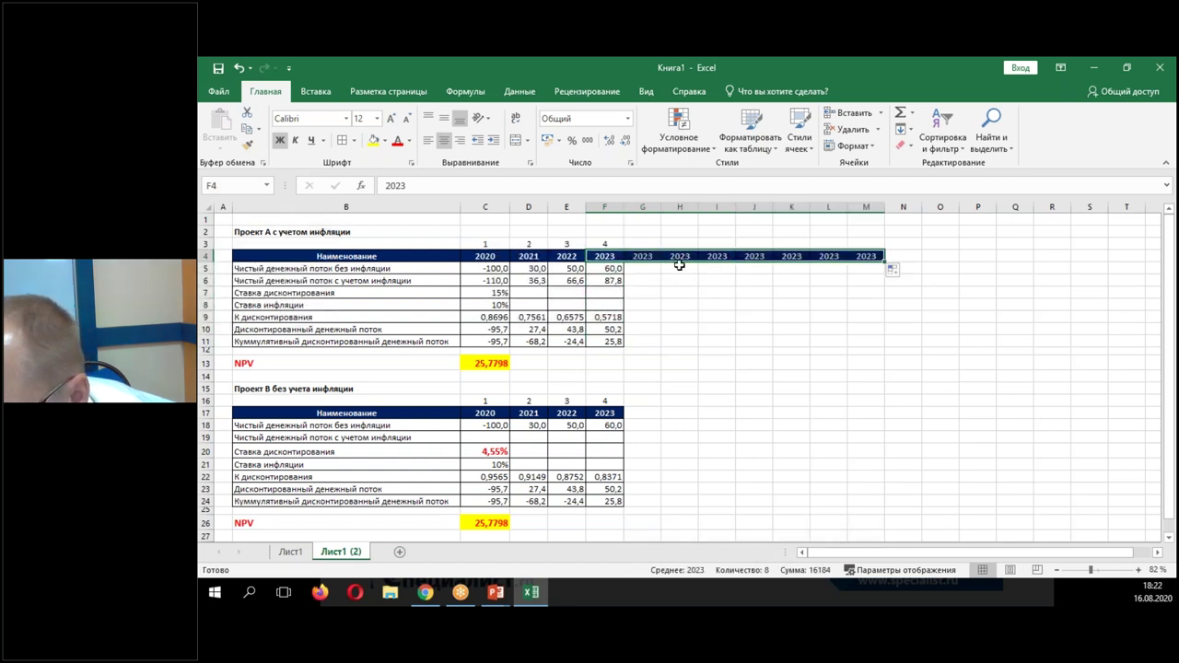
pyautogui.click(604, 244)
pyautogui.moveTo(623, 250); pyautogui.dragTo(853, 257)
pyautogui.click(605, 245)
# - Number the periods with =C3+1 in D3, filled across to M3, and delete the surplus column M
pyautogui.click(535, 245)
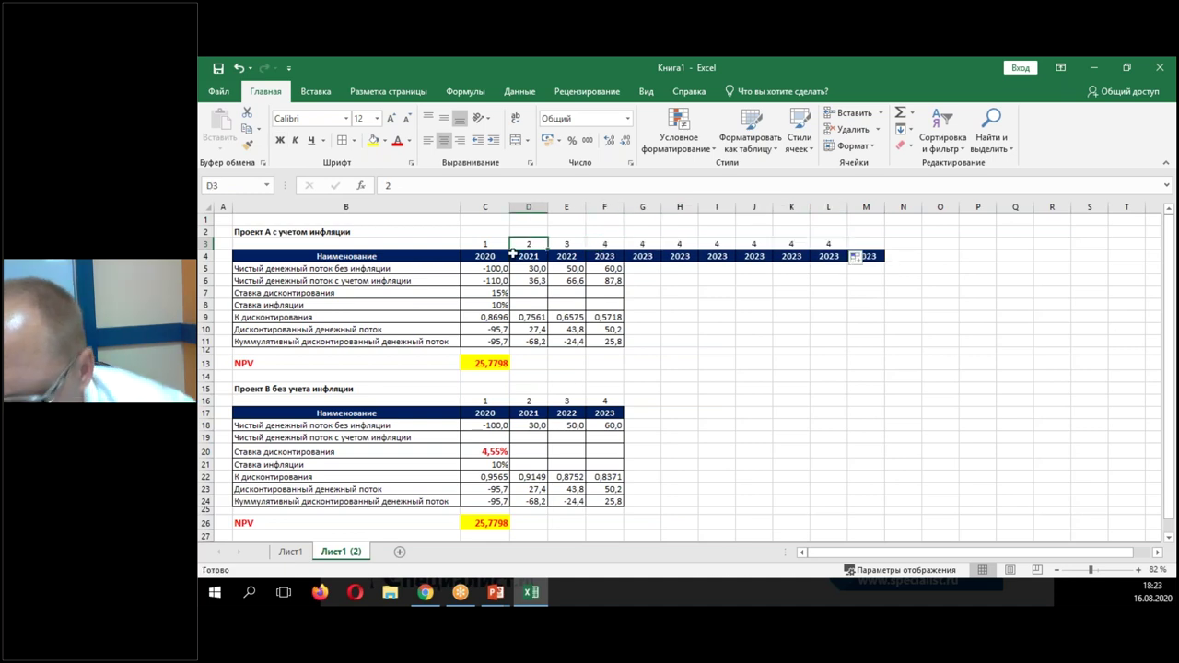
pyautogui.write('=')
pyautogui.click(488, 243)
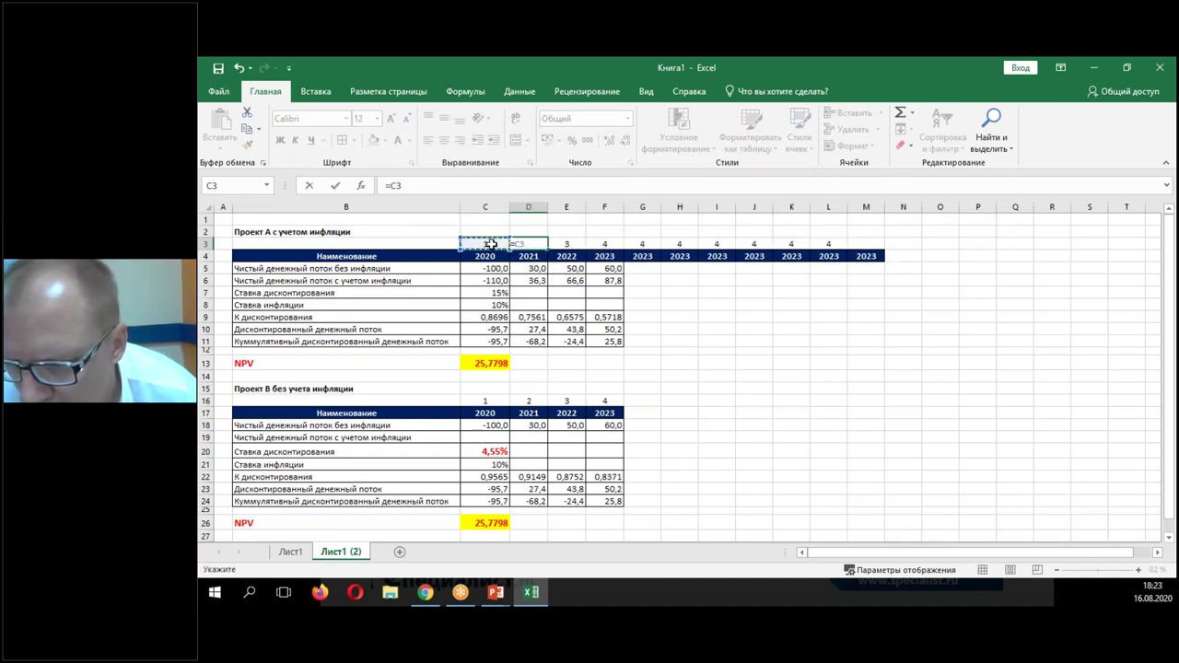
pyautogui.write('+1')
pyautogui.hotkey('ctrl', 'Return')
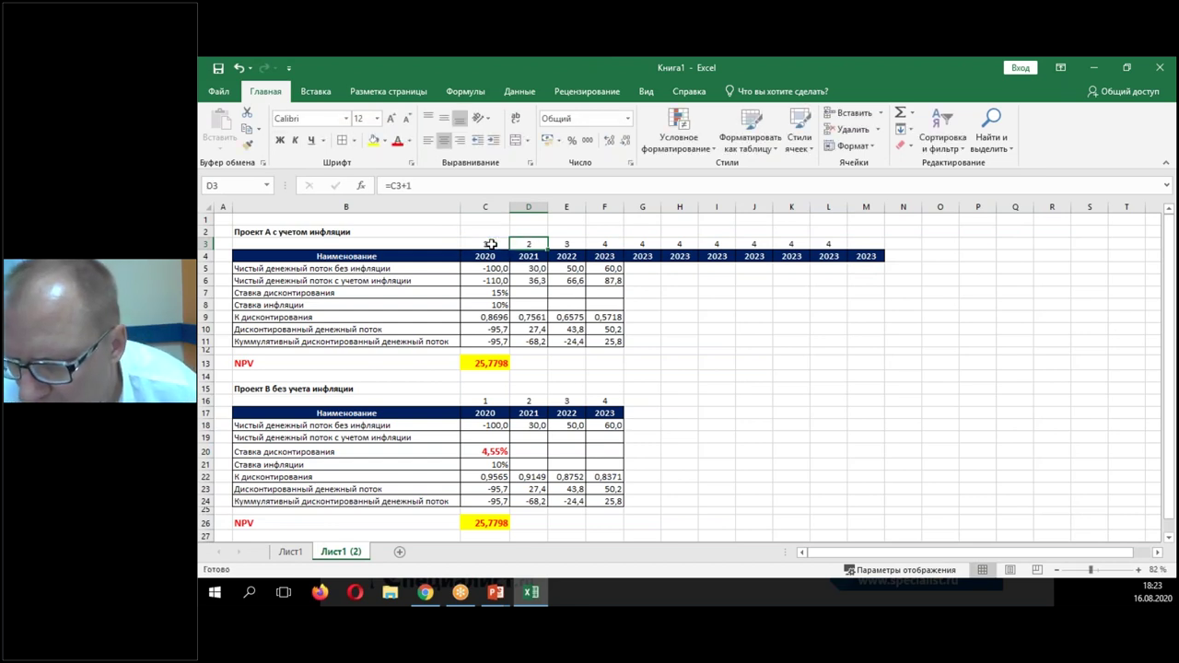
pyautogui.moveTo(547, 249); pyautogui.dragTo(870, 289)
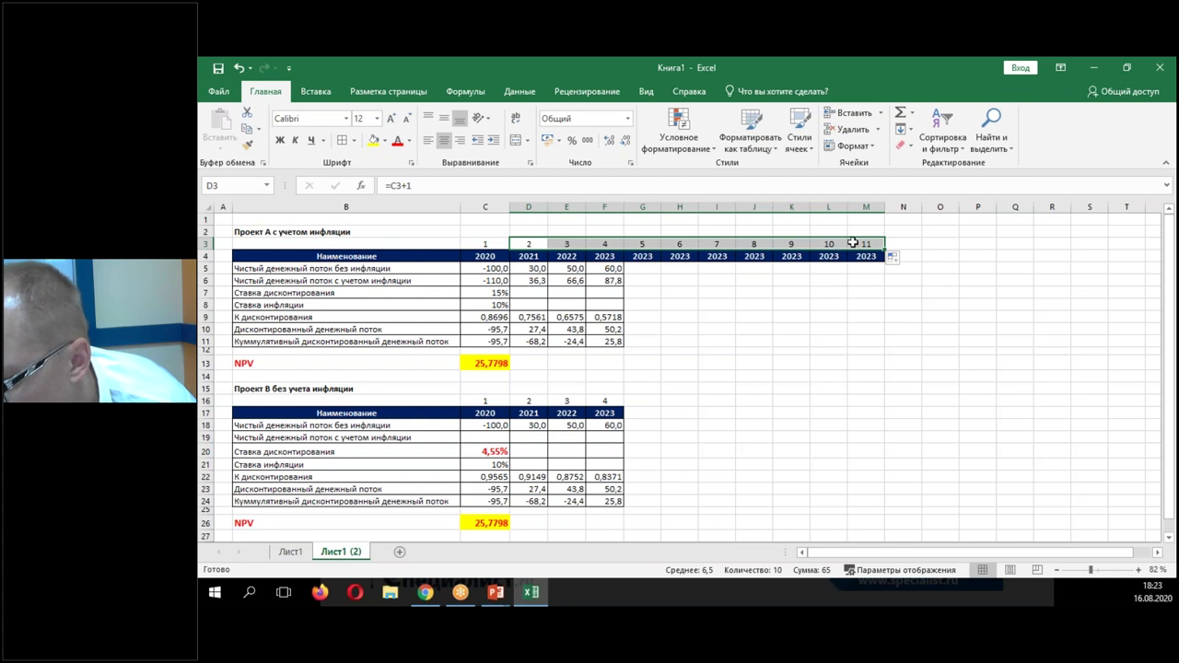
pyautogui.rightClick(870, 207)
pyautogui.click(911, 322)
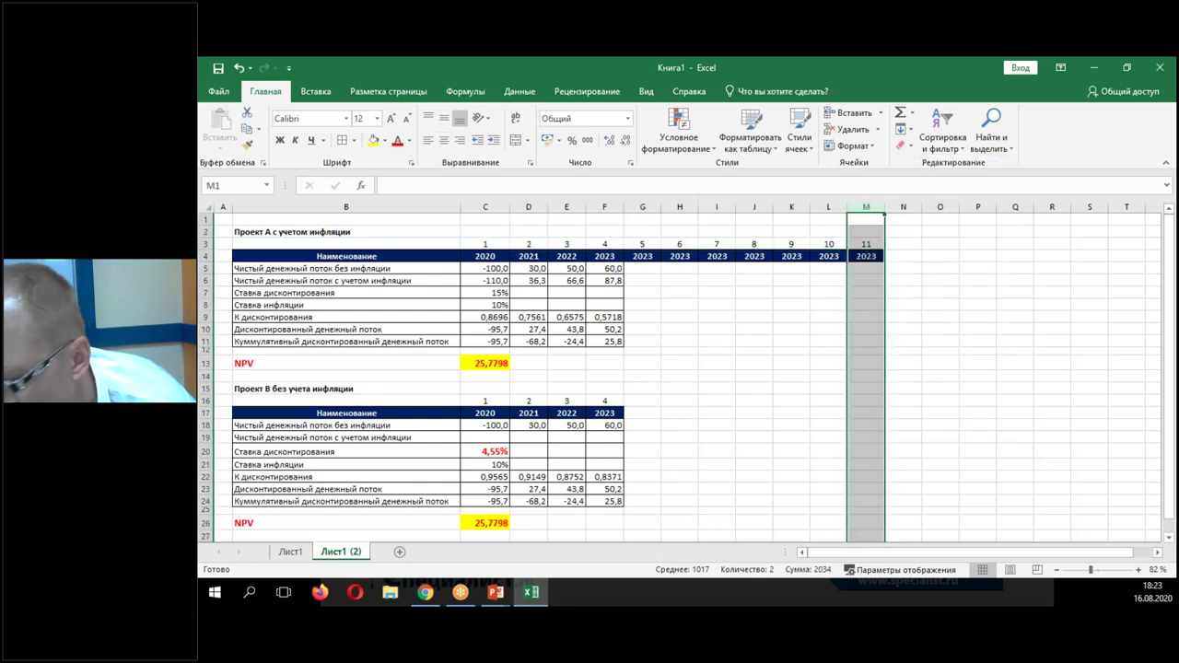
# - Calculate the Проект А years with =C4+1 in D4 and fill the formula across to L4
pyautogui.click(528, 256)
pyautogui.write('=')
pyautogui.click(487, 255)
pyautogui.write('+1')
pyautogui.hotkey('ctrl', 'Return')
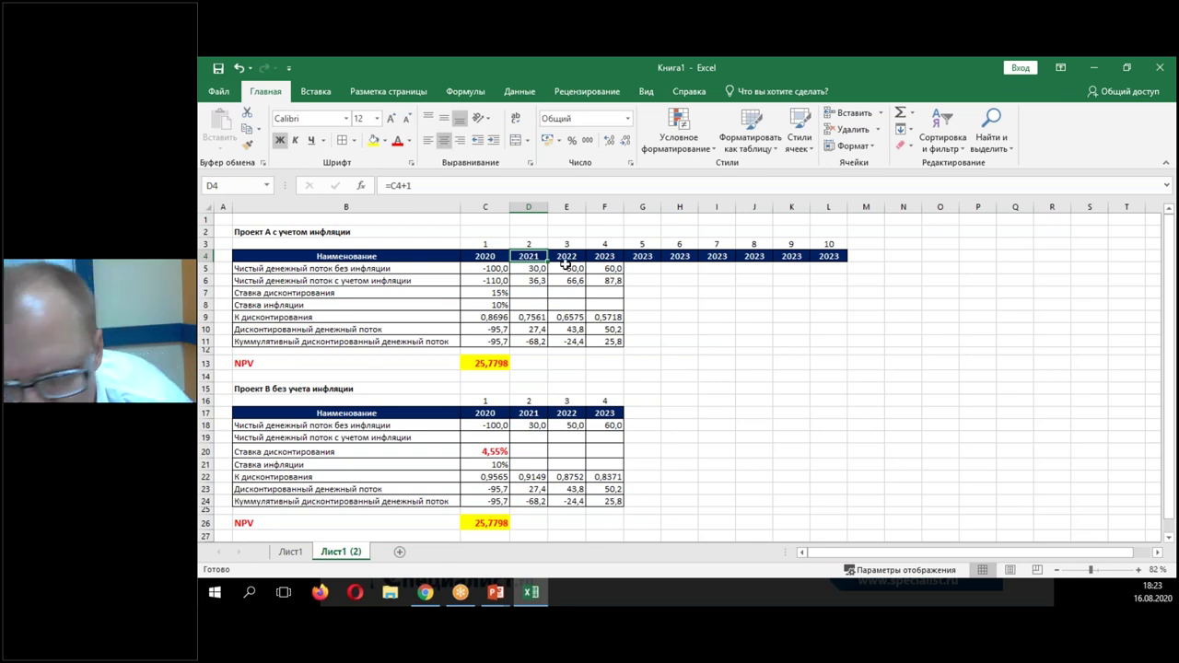
pyautogui.moveTo(550, 262); pyautogui.dragTo(842, 267)
pyautogui.click(758, 305)
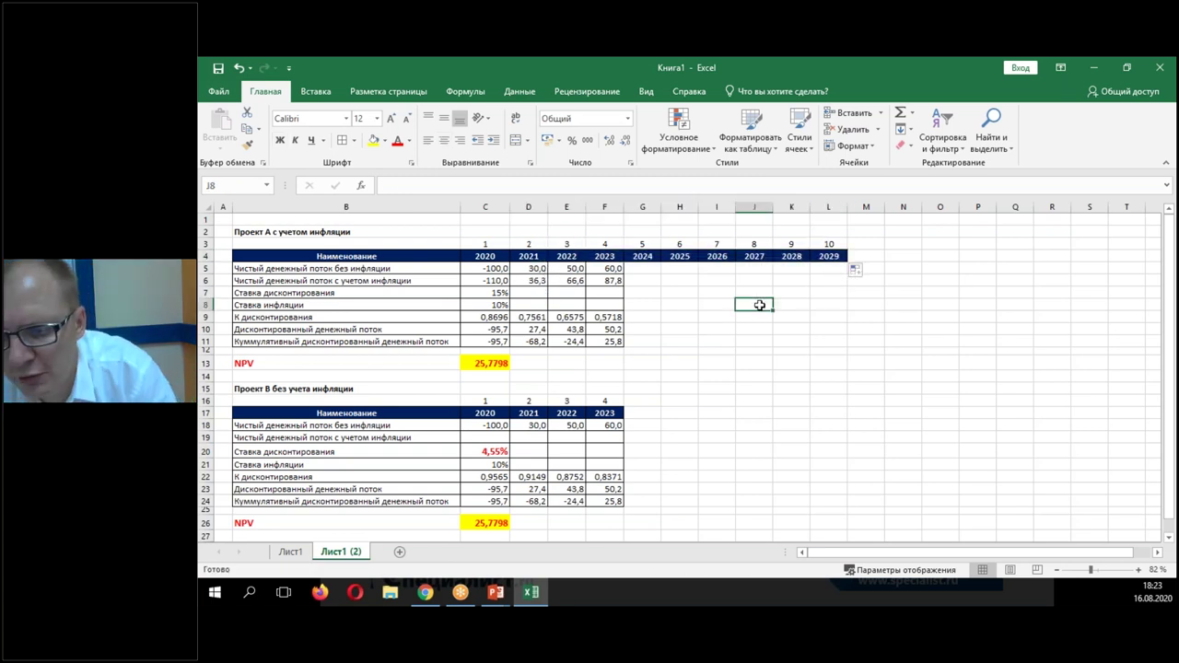
# - Apply all borders to the Проект А table body in C5:L11
pyautogui.moveTo(497, 268); pyautogui.dragTo(829, 342)
pyautogui.click(343, 143)
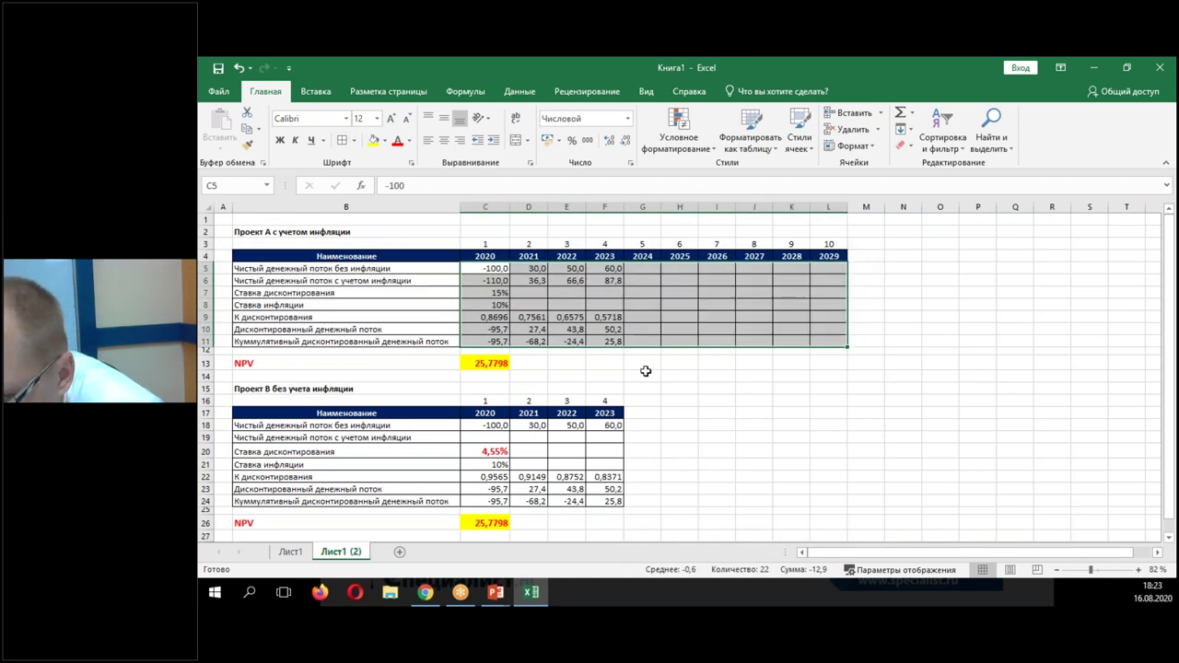
pyautogui.click(721, 396)
pyautogui.click(667, 291)
# - Set Проект А's net cash flow without inflation to -20 for 2021, -30 for 2022 and -110 for 2023
pyautogui.click(610, 269)
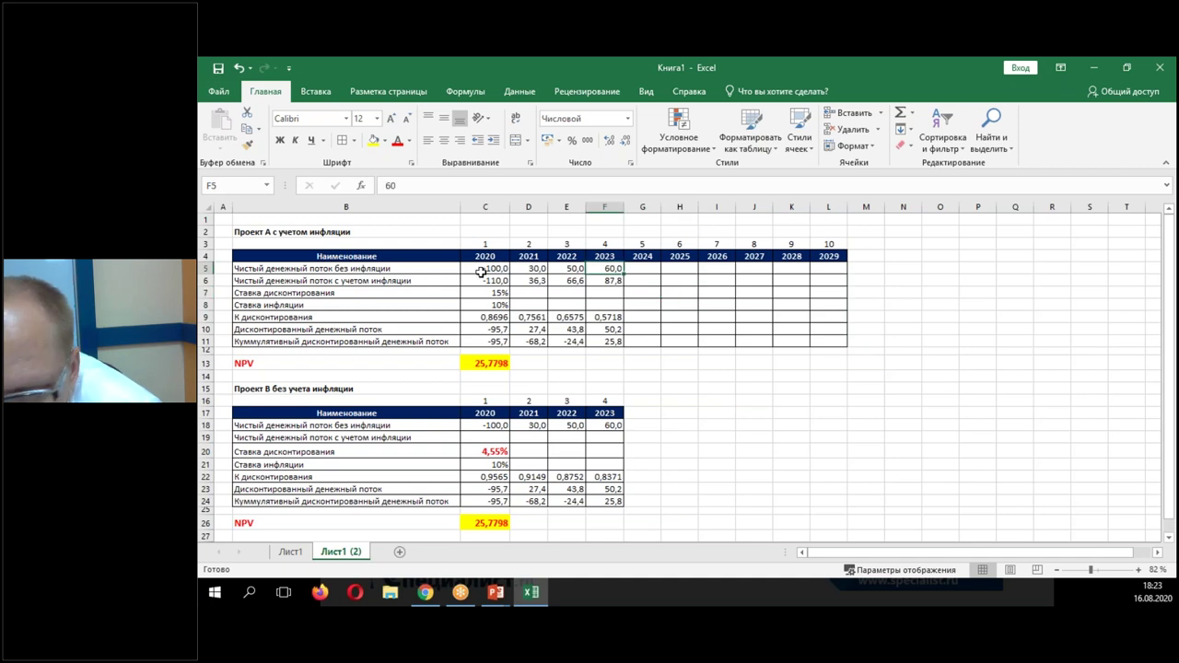
pyautogui.click(527, 268)
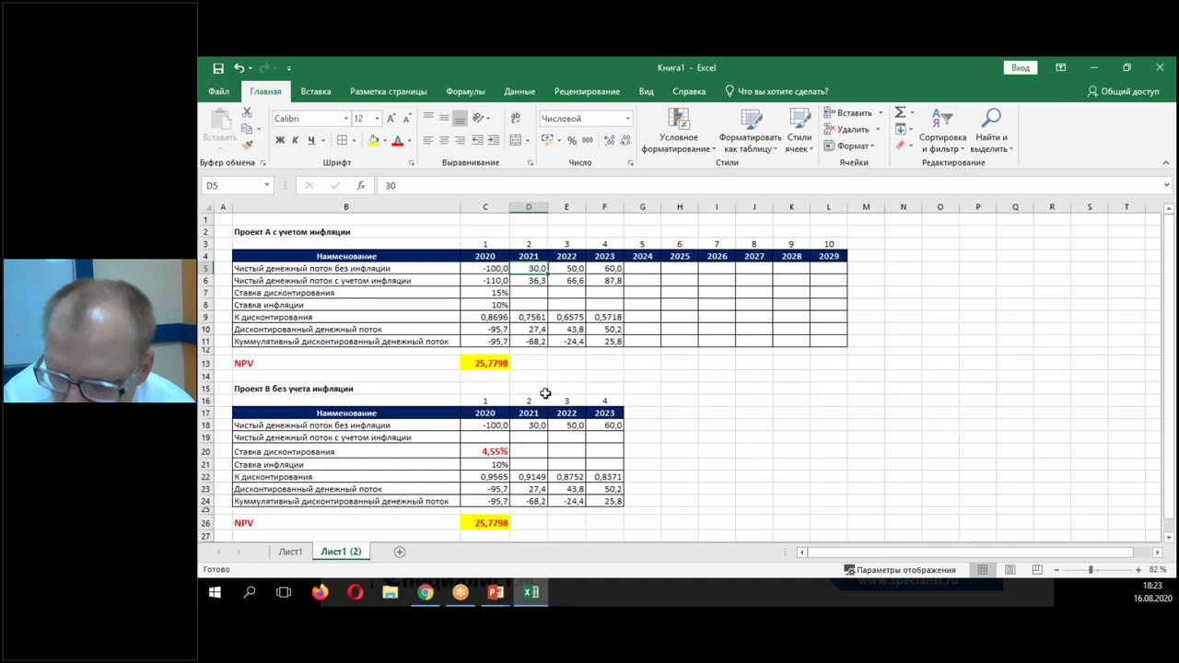
pyautogui.write('-')
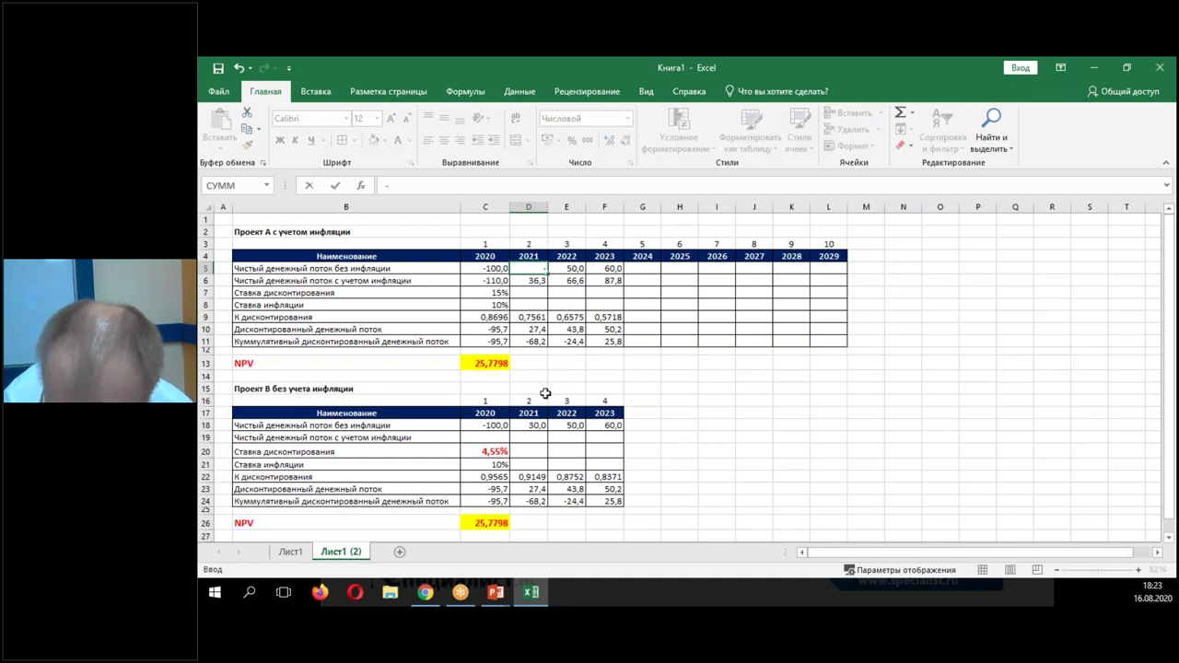
pyautogui.write('20')
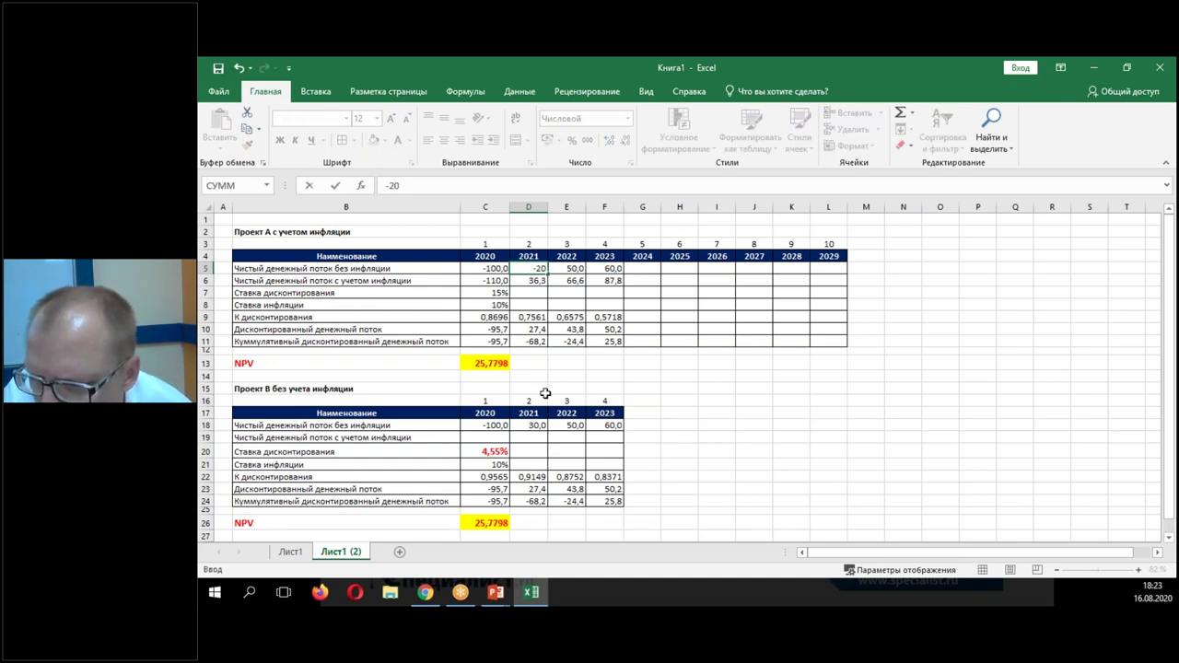
pyautogui.press('Return')
pyautogui.press('Up')
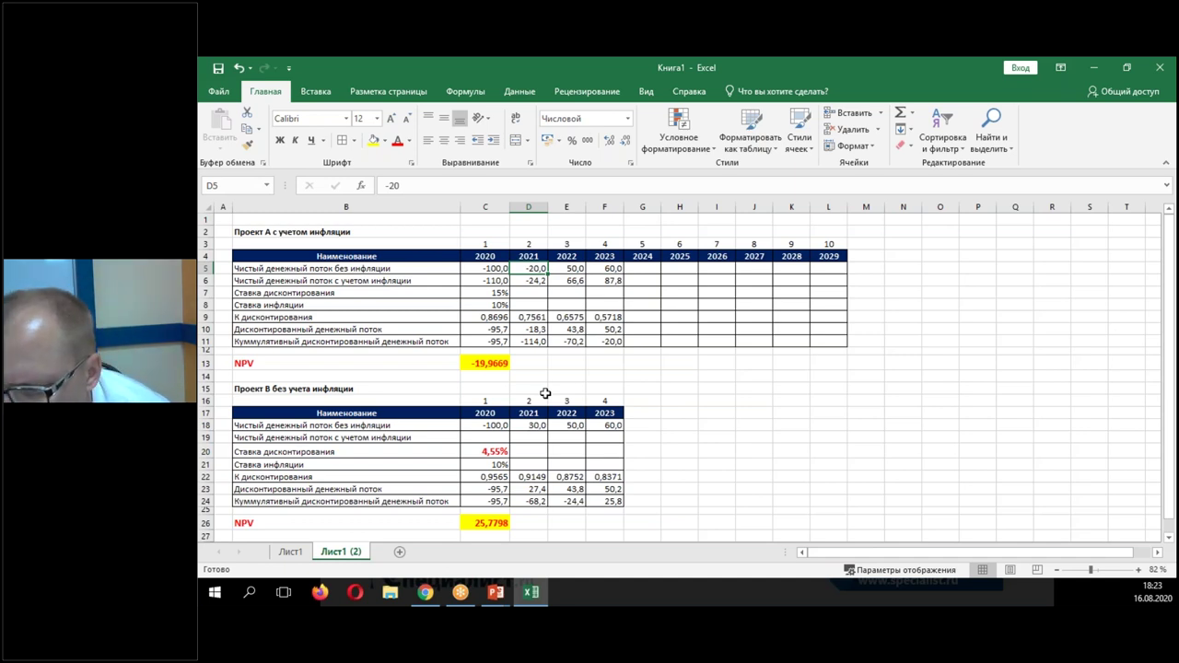
pyautogui.press('Left')
pyautogui.press('Right')
pyautogui.press('Right')
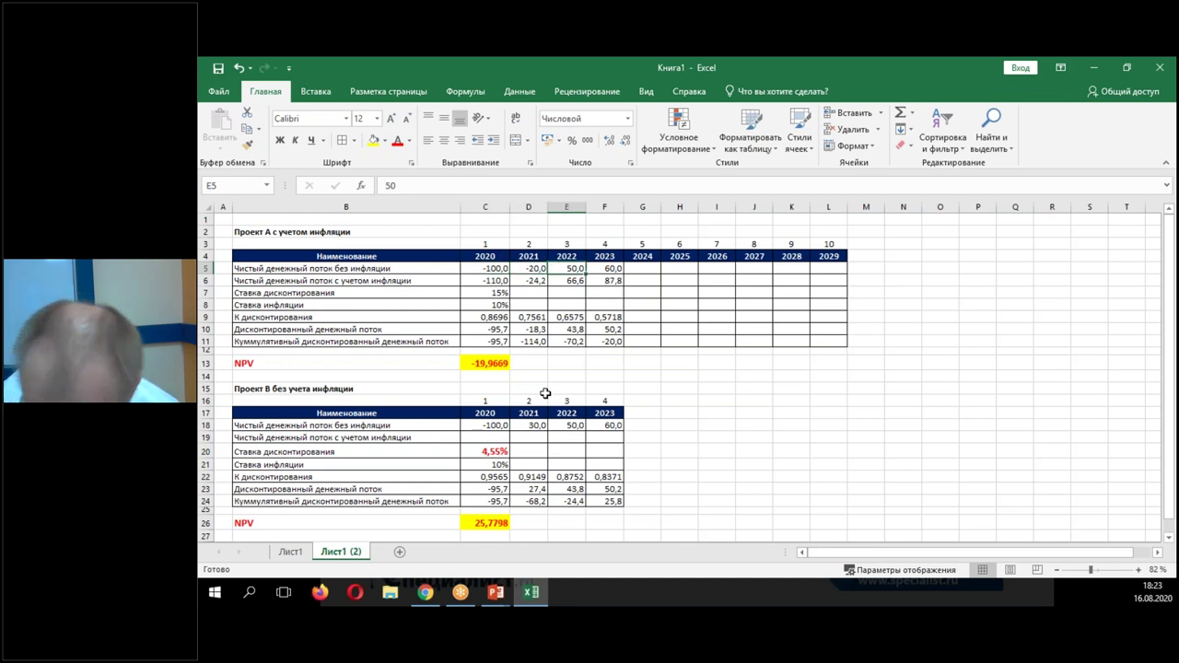
pyautogui.write('-30')
pyautogui.press('Right')
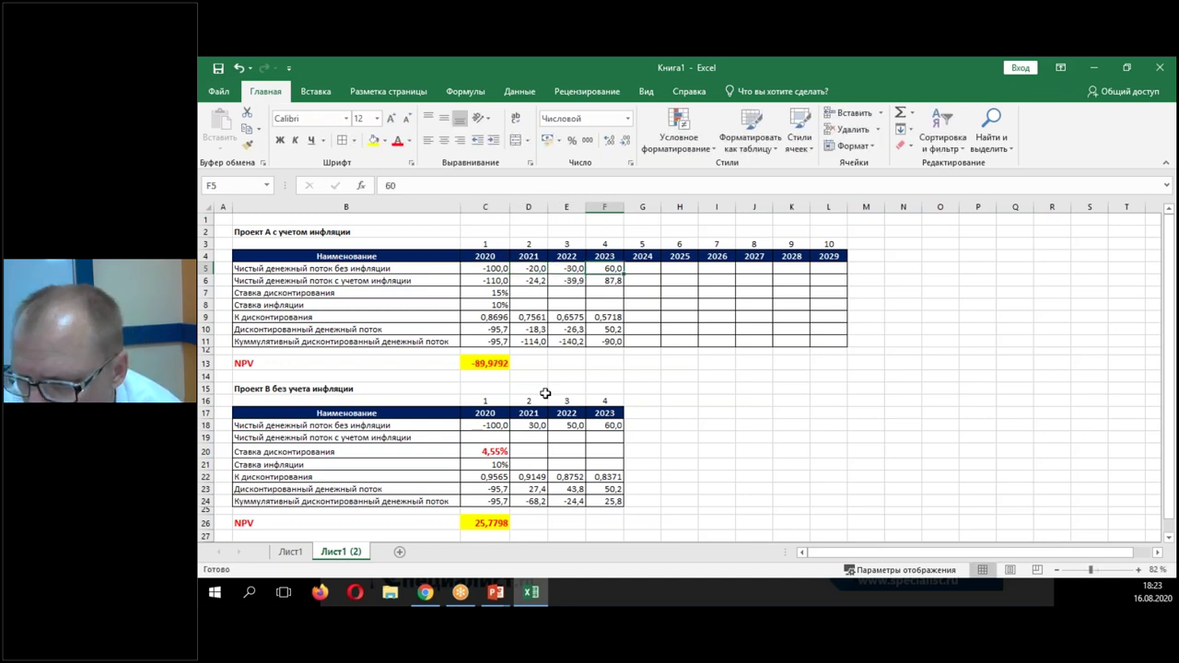
pyautogui.write('-110')
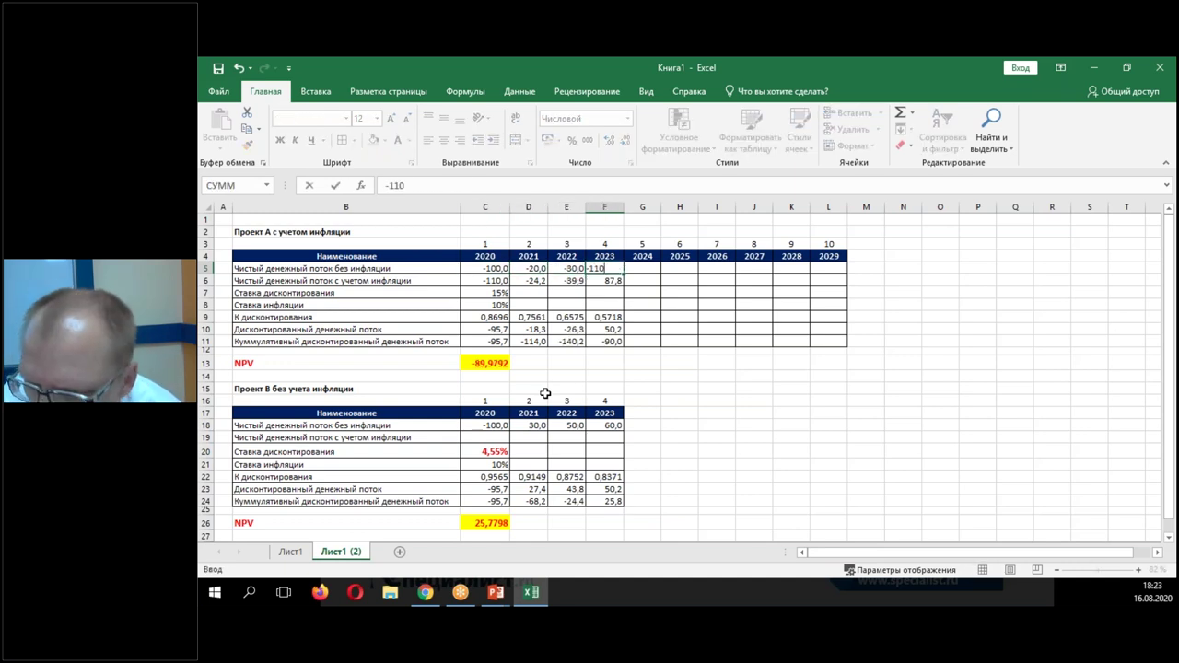
pyautogui.press('Return')
pyautogui.click(489, 270)
pyautogui.moveTo(540, 269); pyautogui.dragTo(601, 271)
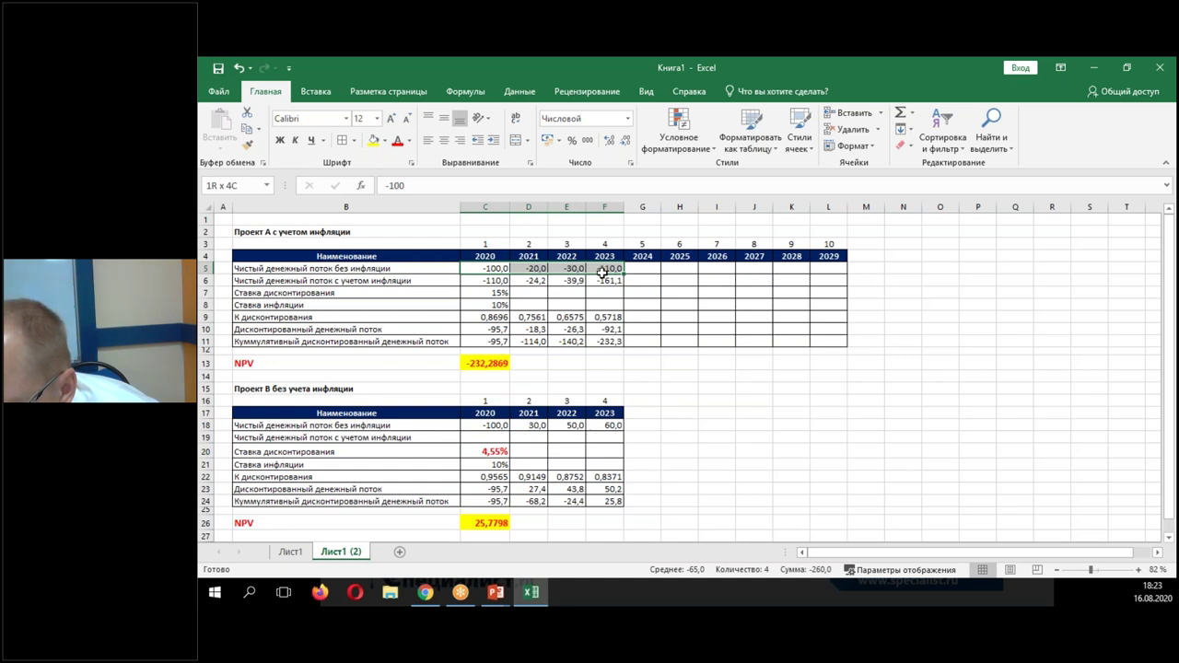
# - Enter a net cash flow without inflation of 50 for 2024 in G5 and fill it across to L5
pyautogui.click(635, 269)
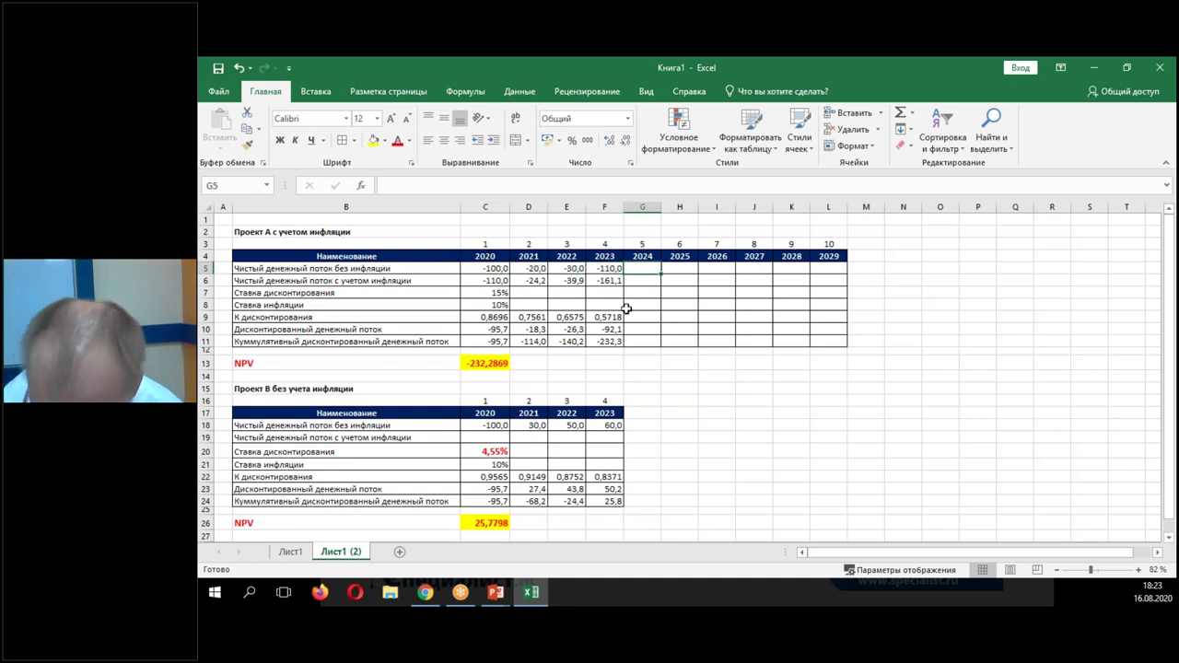
pyautogui.write('50')
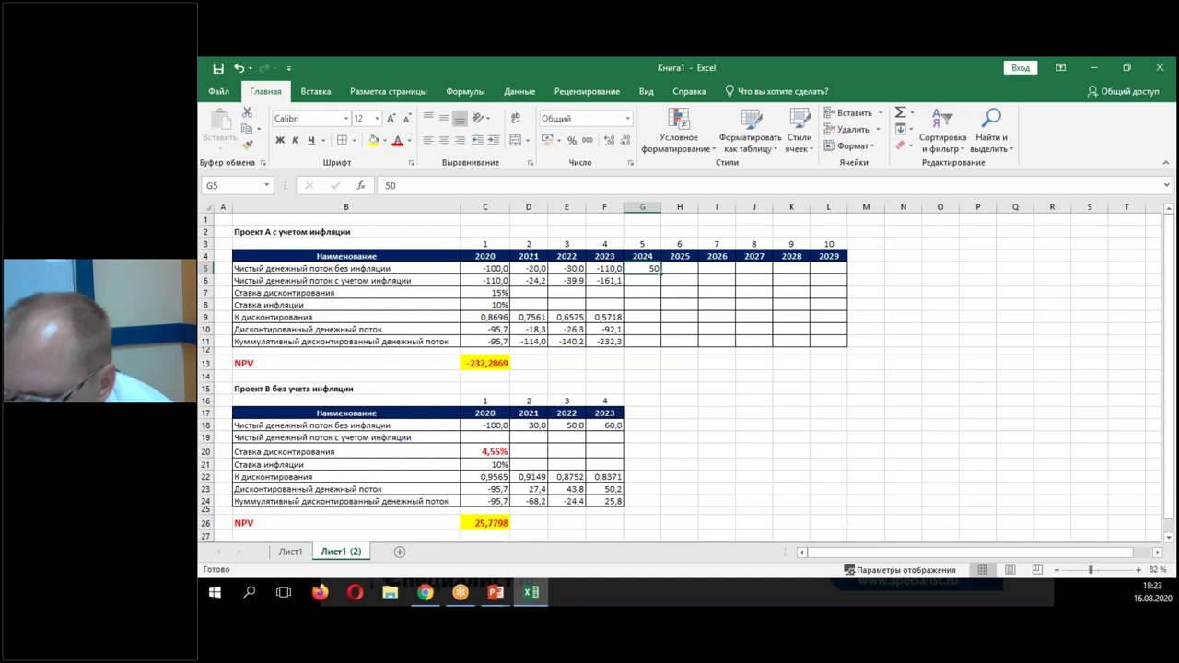
pyautogui.moveTo(659, 273); pyautogui.dragTo(843, 269)
pyautogui.click(673, 292)
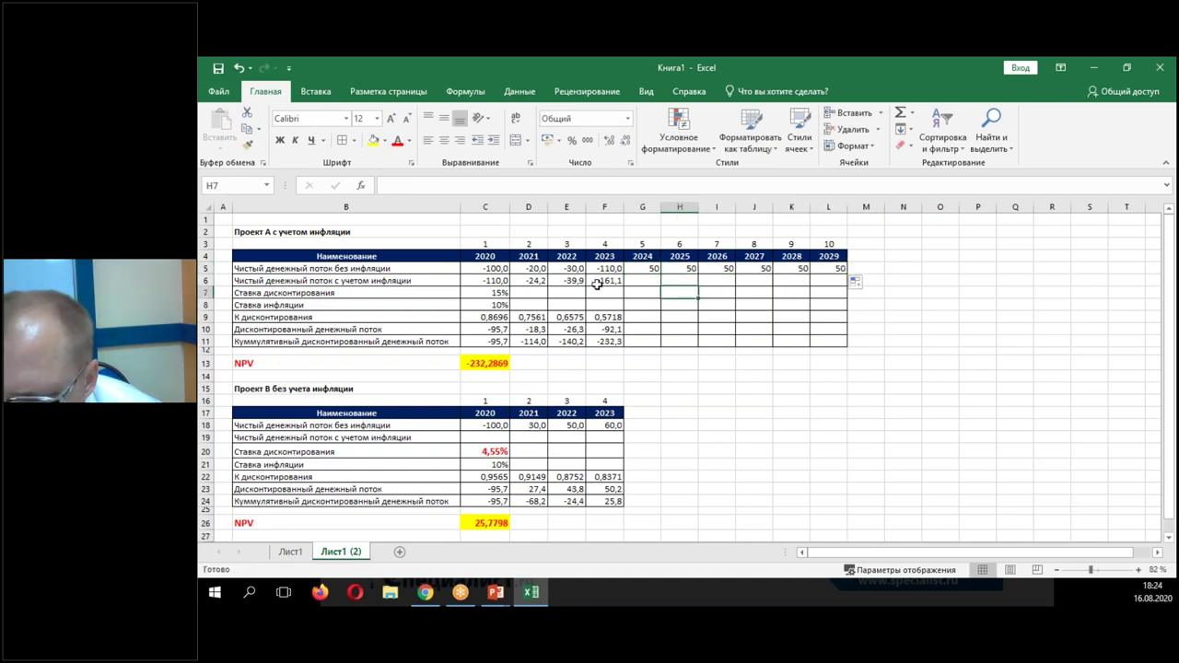
# - Set Проект А's discount rate in C7 to 14,75% and display it with two decimal places
pyautogui.click(502, 280)
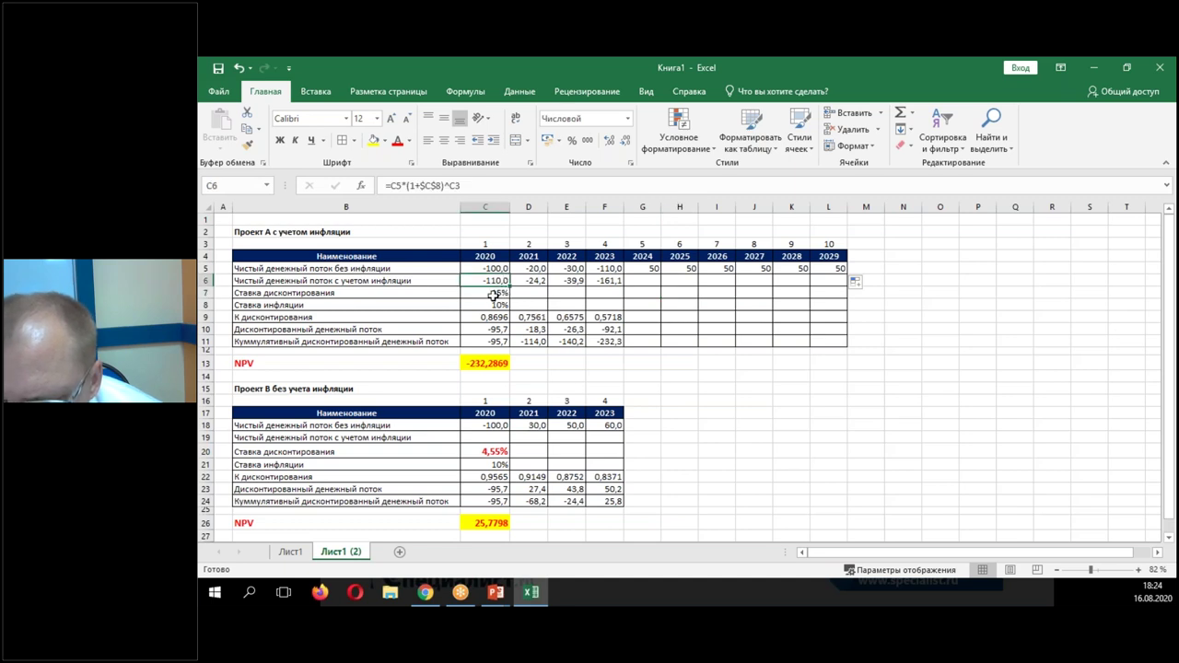
pyautogui.click(494, 293)
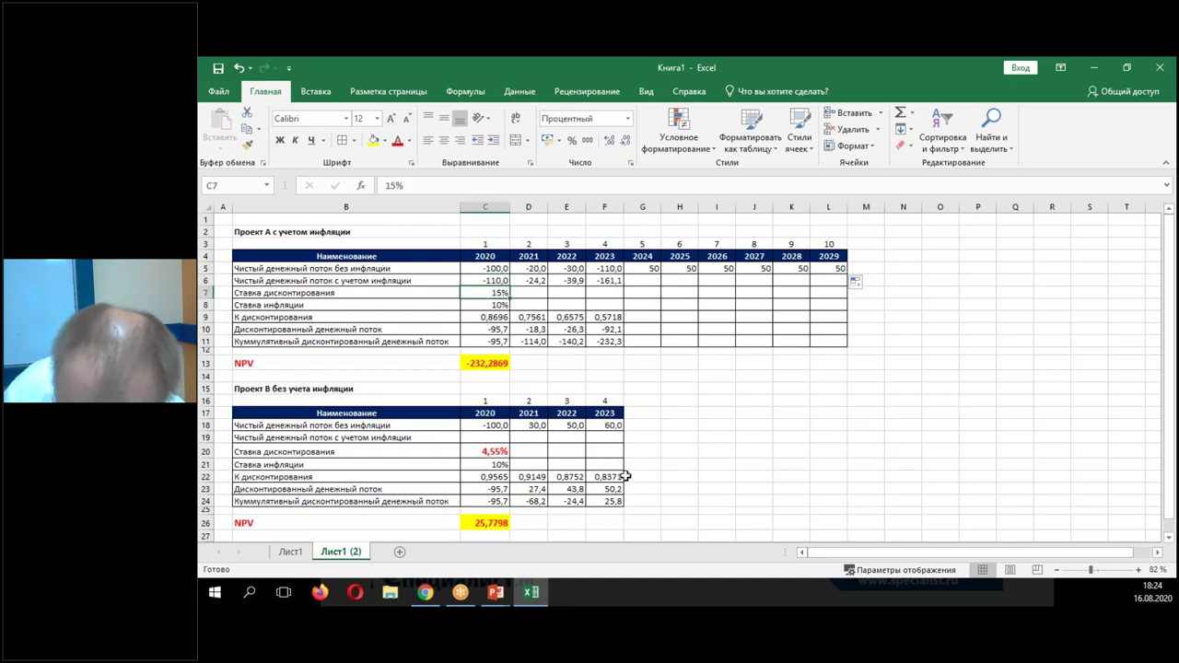
pyautogui.write('14')
pyautogui.write(',75')
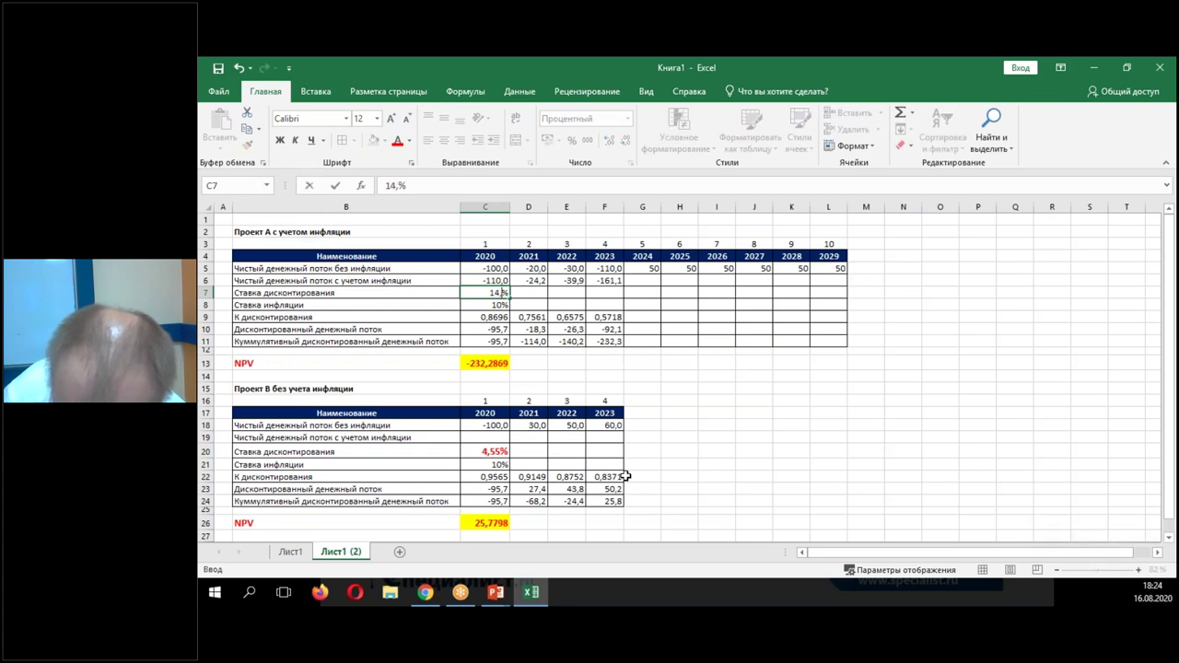
pyautogui.press('Return')
pyautogui.press('Up')
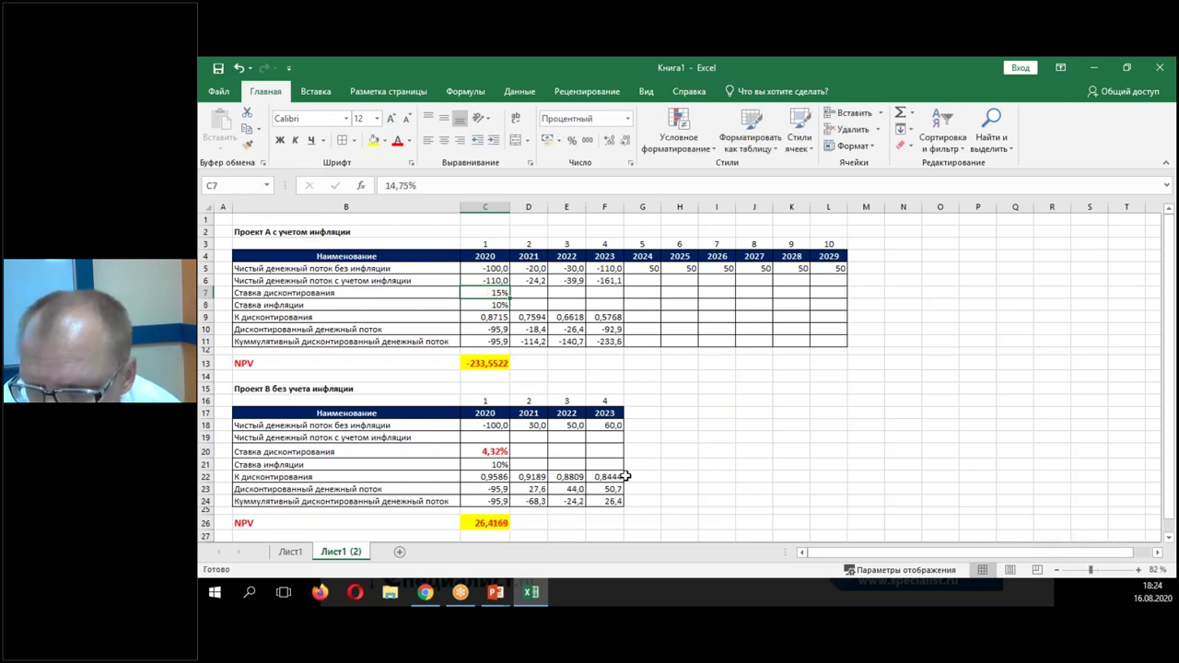
pyautogui.click(607, 140)
pyautogui.click(608, 141)
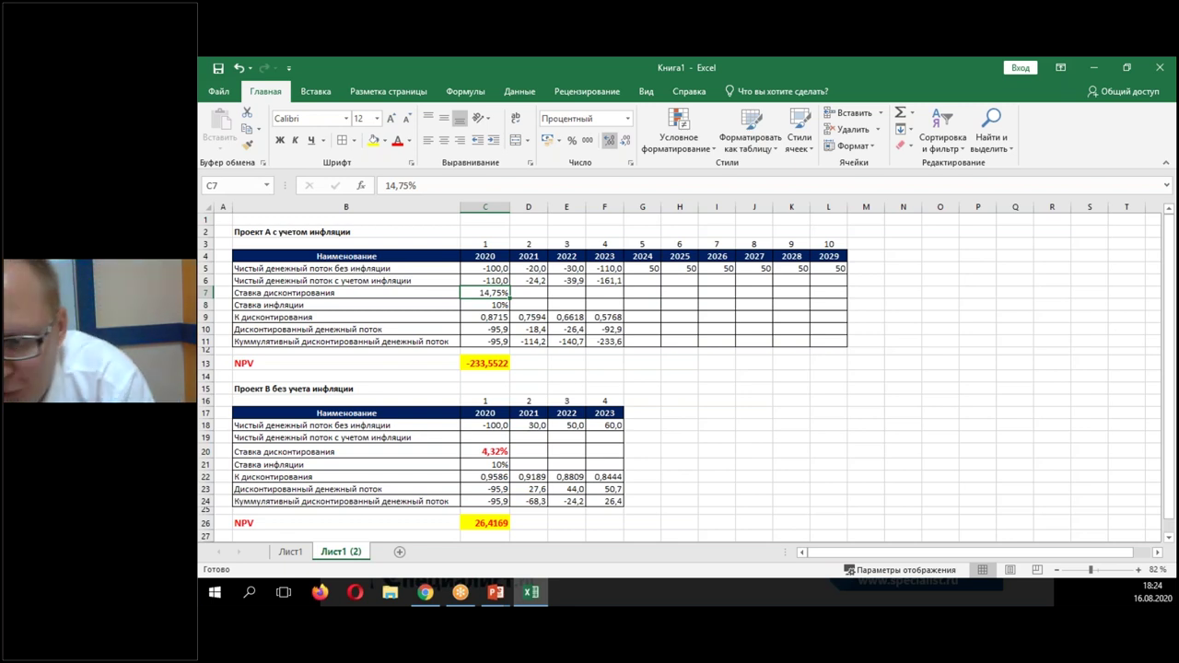
# - Set Проект А's inflation rate in C8 to 4% and display it with two decimal places
pyautogui.click(497, 306)
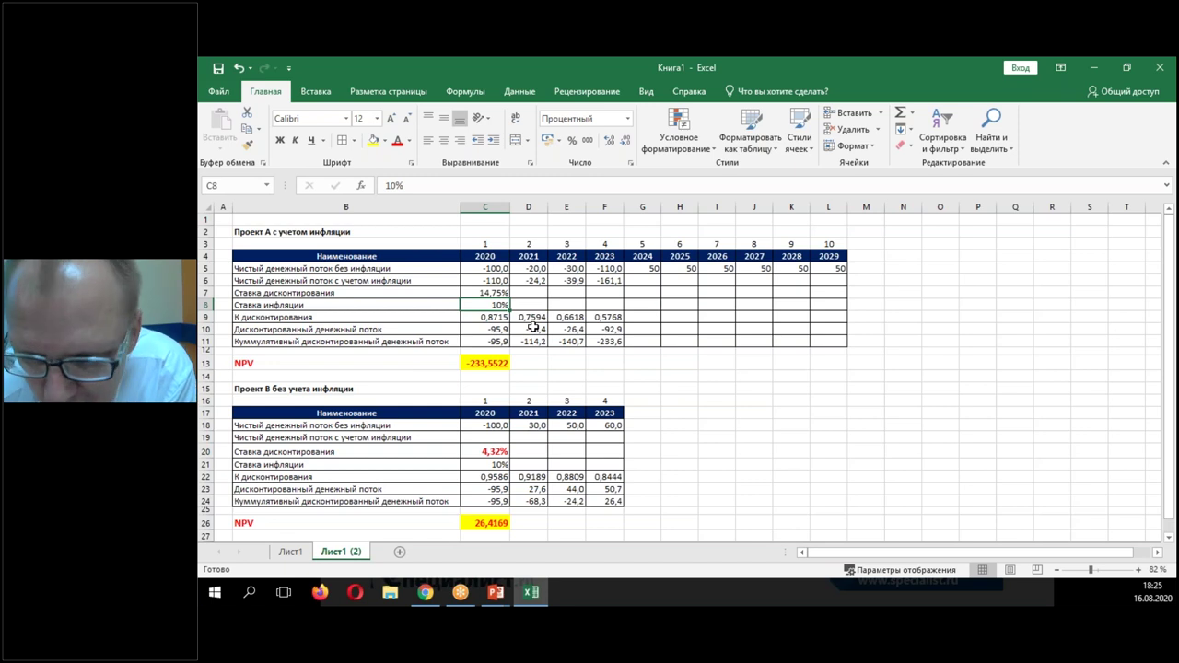
pyautogui.write('4')
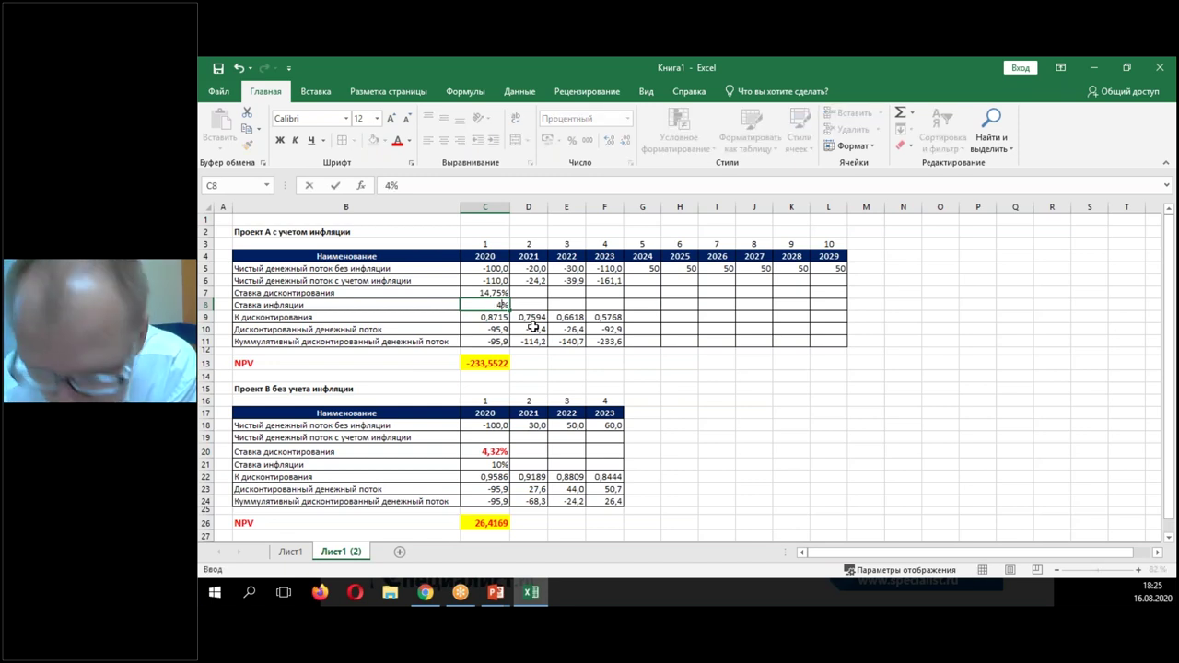
pyautogui.press('Return')
pyautogui.press('Up')
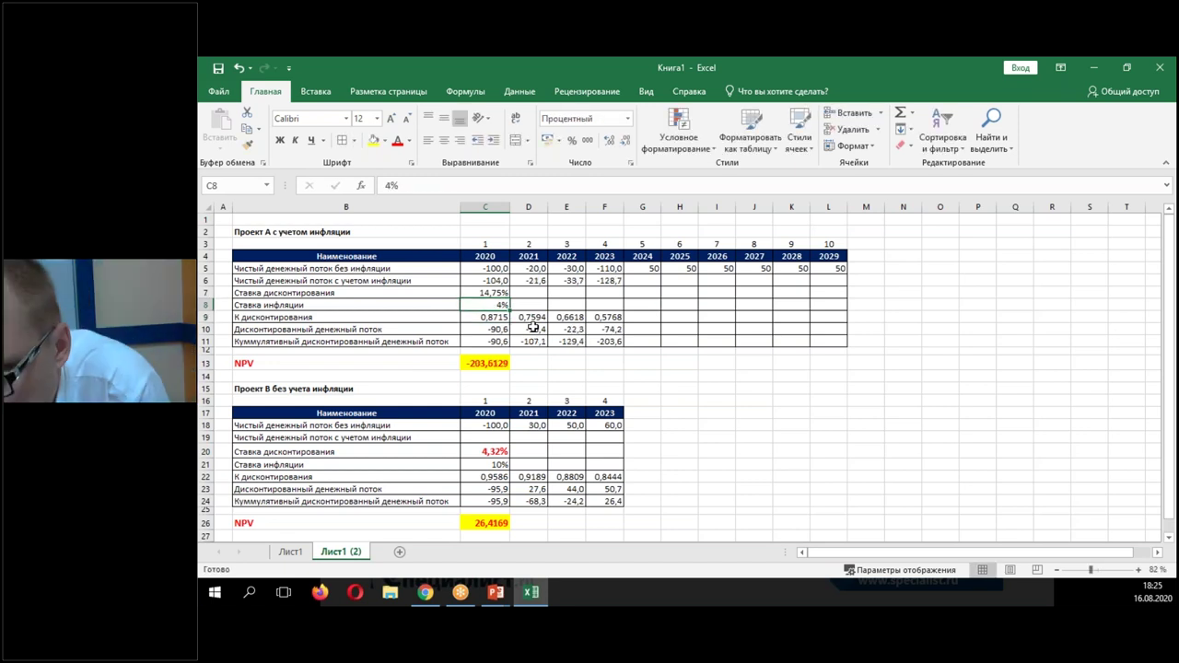
pyautogui.click(608, 140)
pyautogui.click(607, 140)
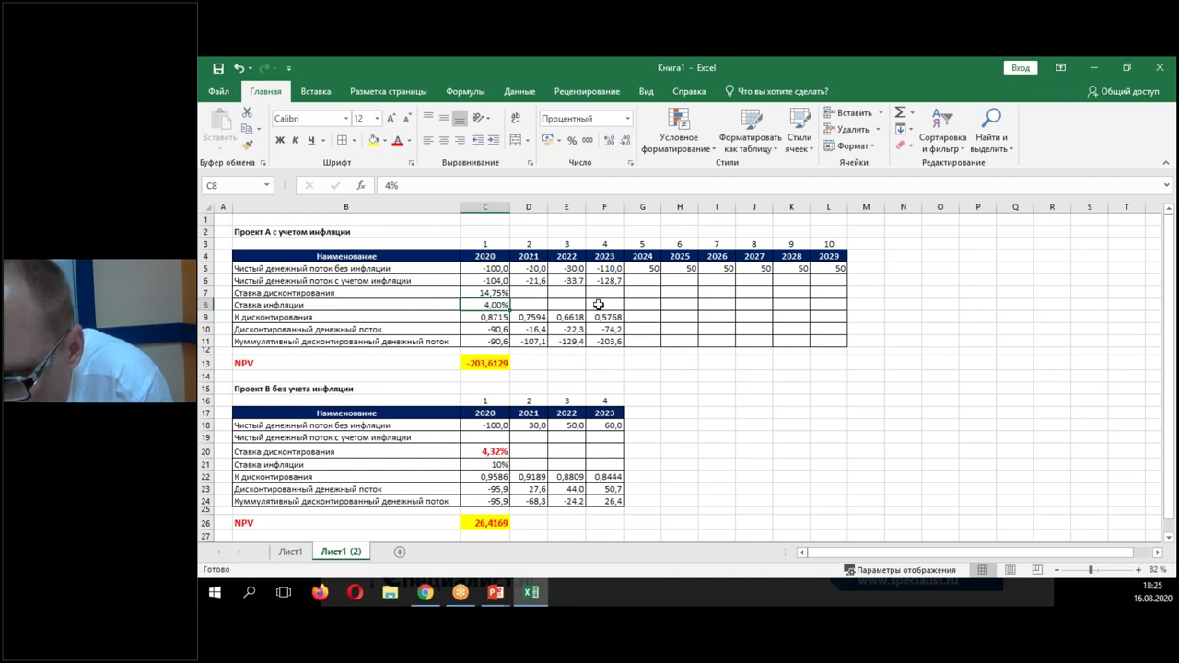
# - Fill the inflation-adjusted net cash flow formula from F6 across to L6
pyautogui.press('Up')
pyautogui.press('Up')
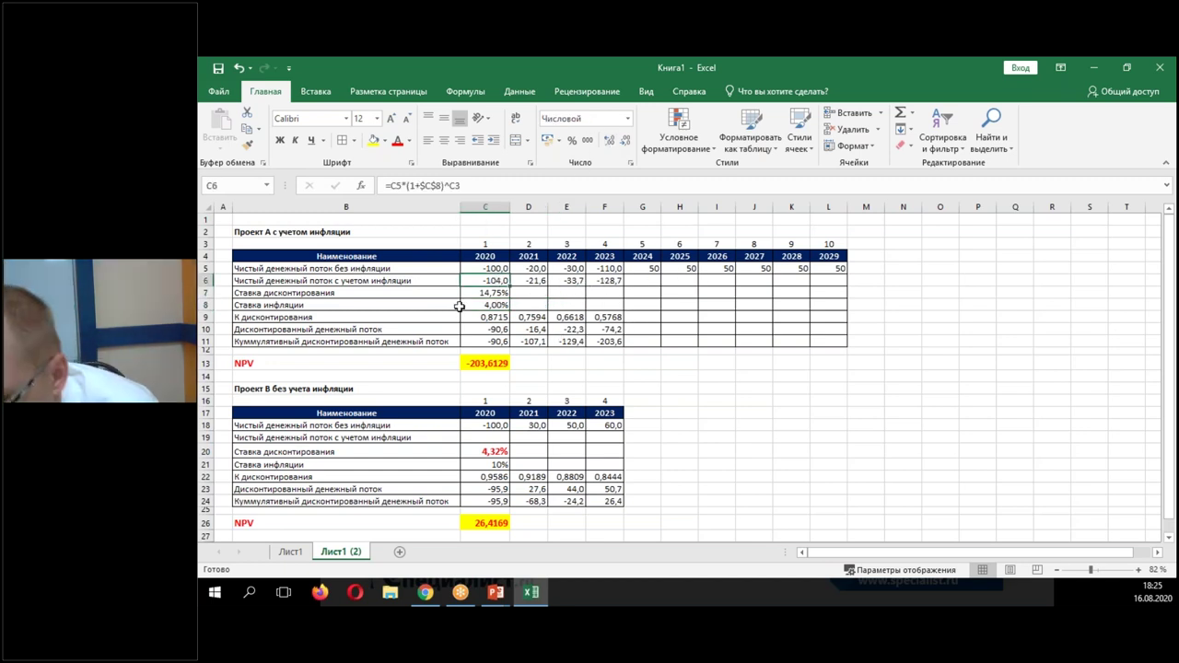
pyautogui.click(602, 285)
pyautogui.moveTo(623, 285); pyautogui.dragTo(846, 300)
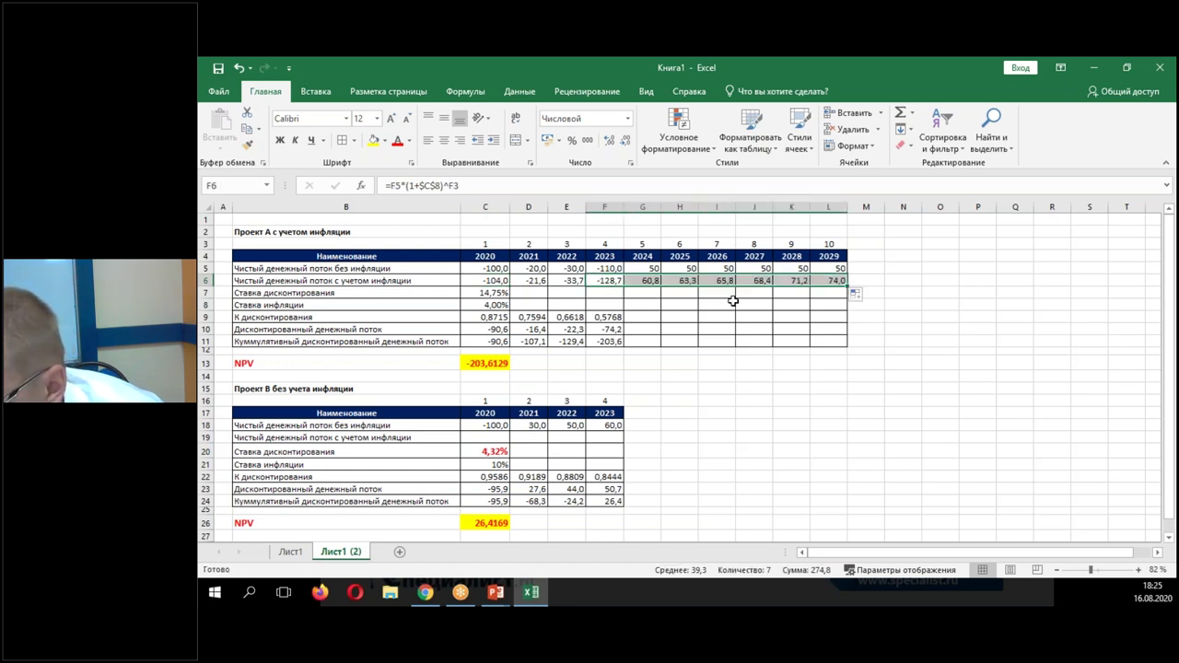
pyautogui.click(575, 293)
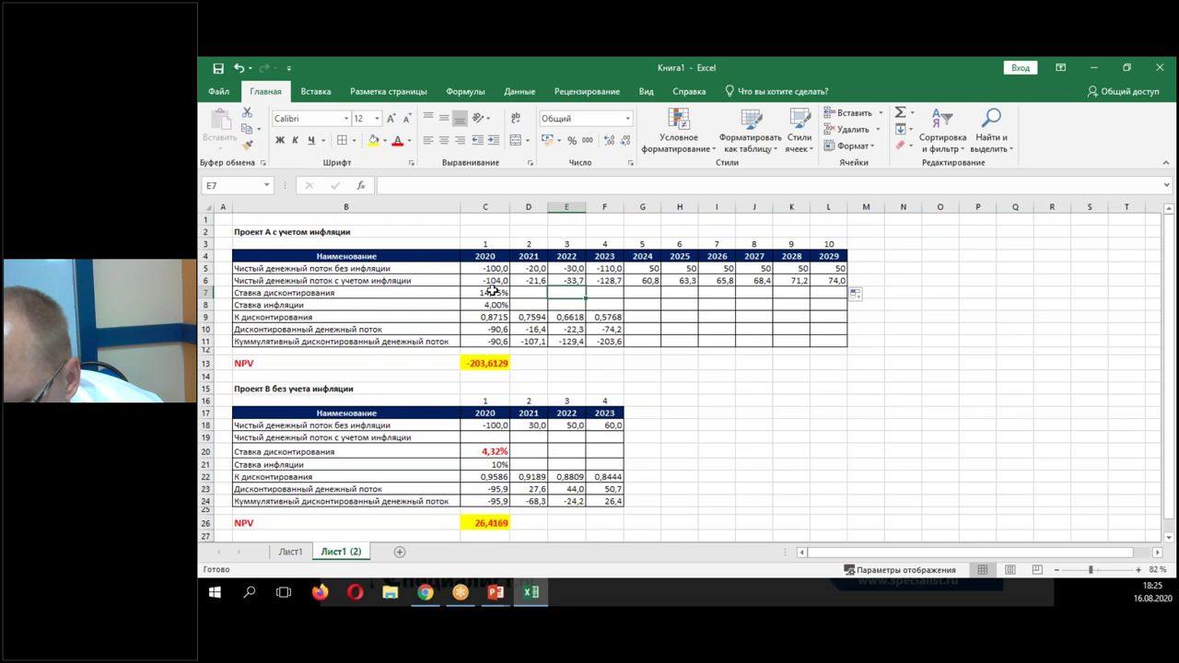
# - Check the discount factor formula in C9 and fill it across to L9
pyautogui.click(492, 291)
pyautogui.click(495, 304)
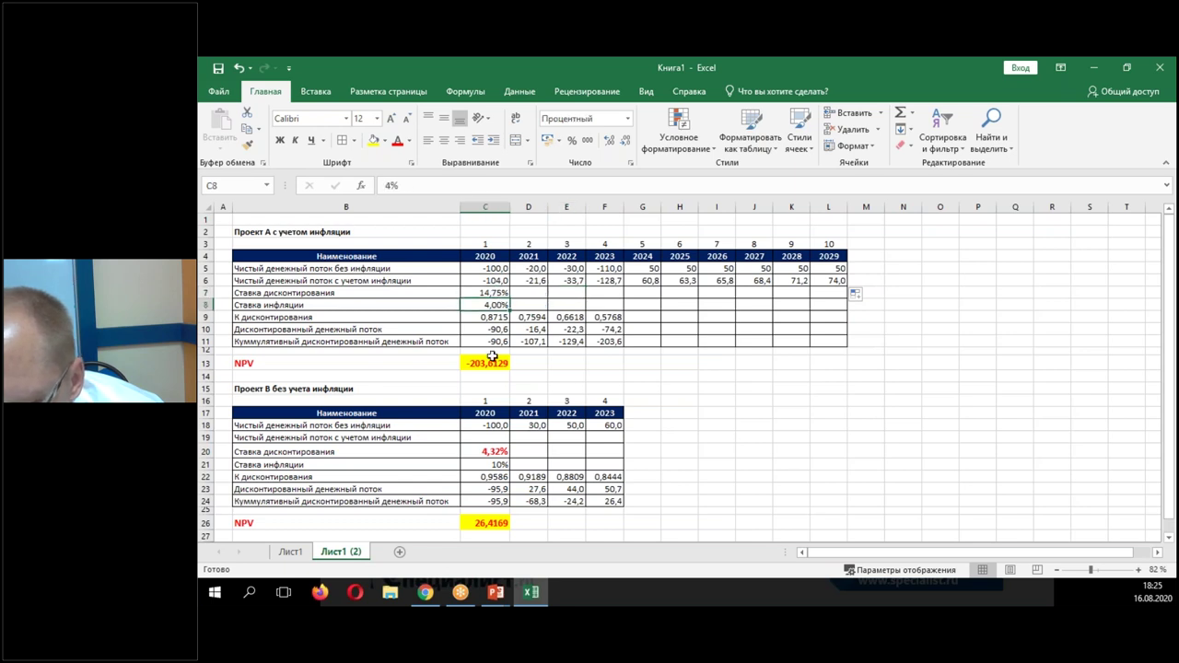
pyautogui.doubleClick(488, 316)
pyautogui.press('Escape')
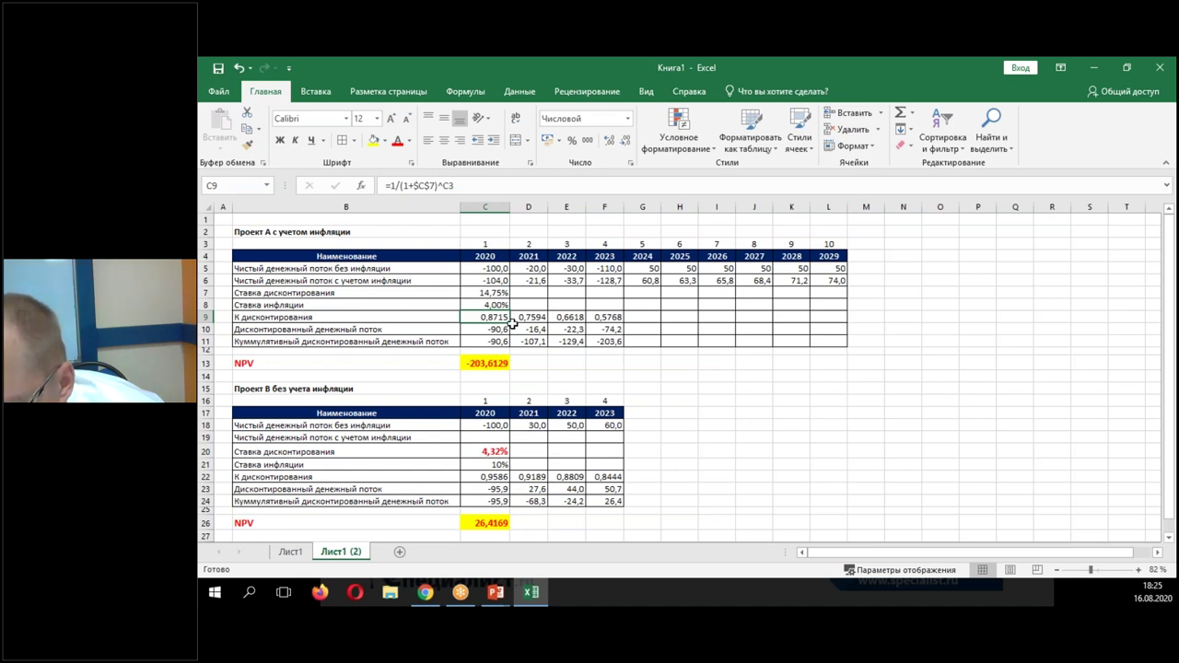
pyautogui.moveTo(511, 323); pyautogui.dragTo(841, 342)
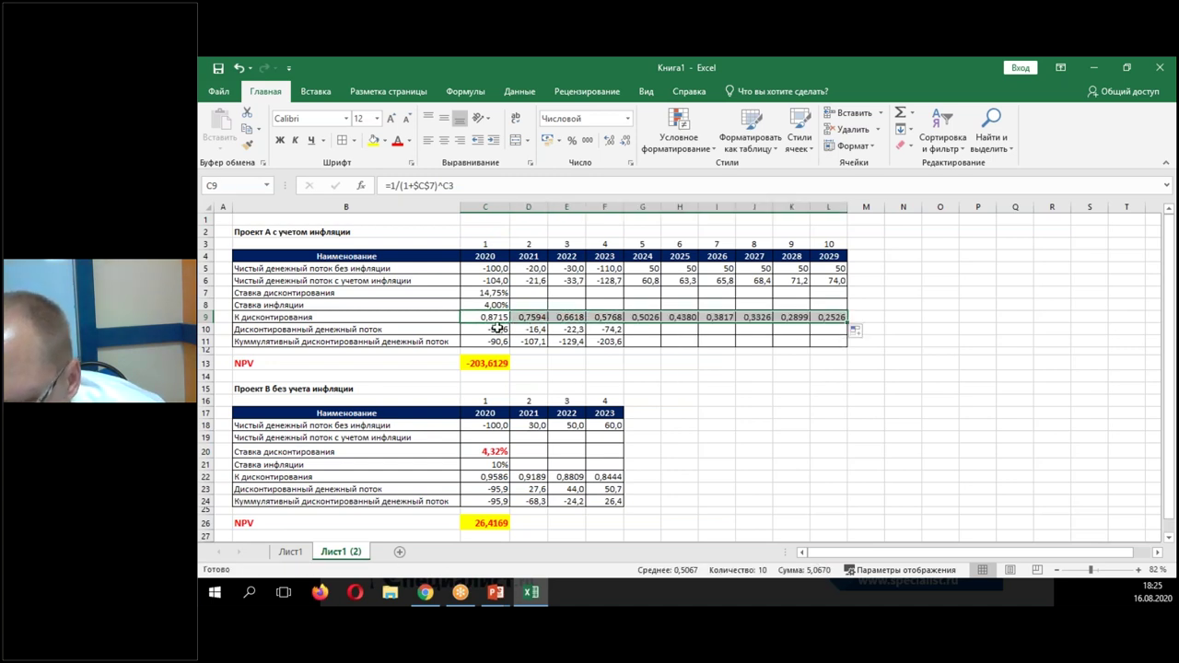
# - Fill the discounted cash flow from C10 to L10 and the cumulative discounted cash flow from F11 to L11
pyautogui.click(498, 328)
pyautogui.moveTo(509, 335); pyautogui.dragTo(842, 350)
pyautogui.click(611, 343)
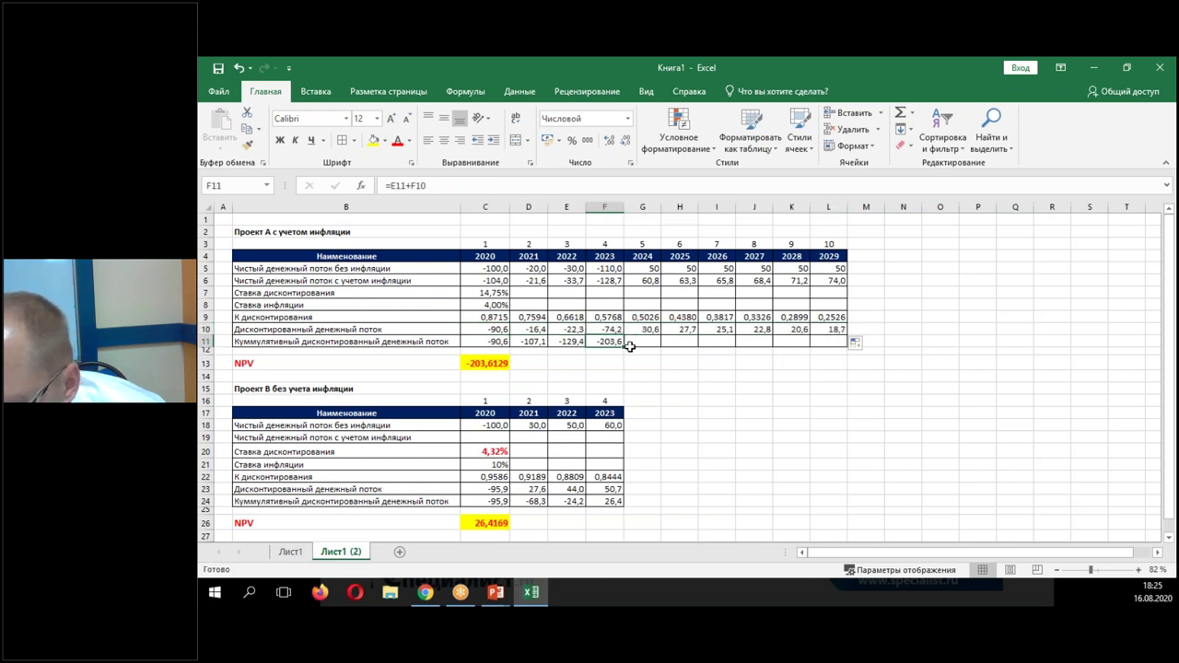
pyautogui.moveTo(629, 346); pyautogui.dragTo(845, 348)
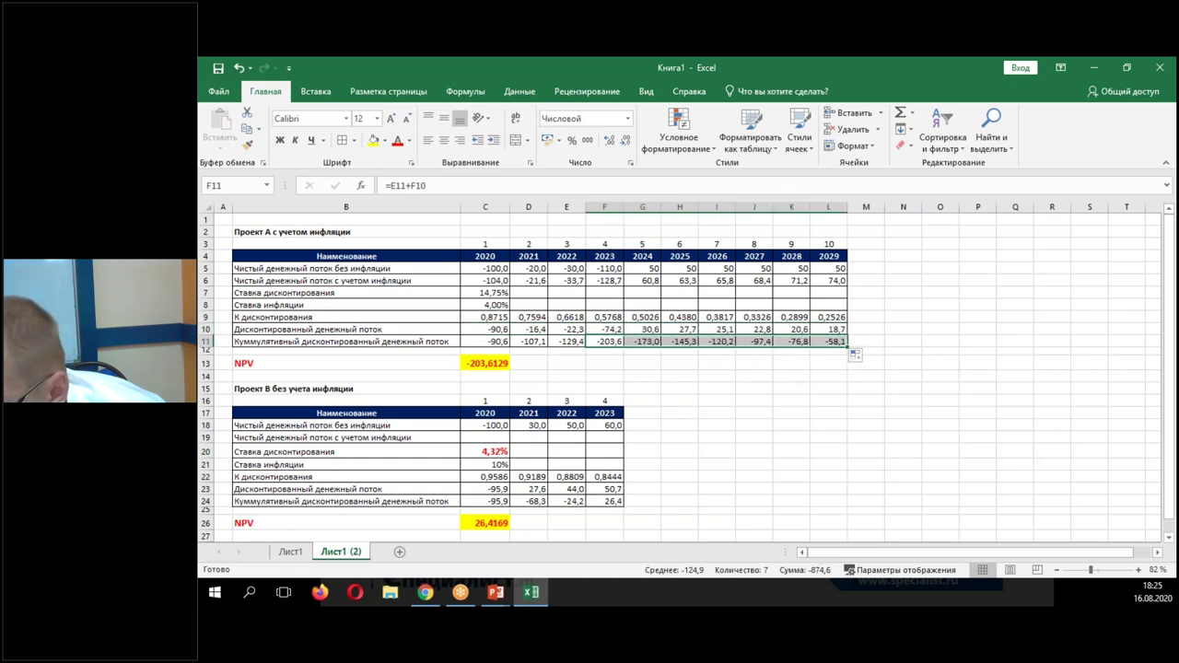
# - Link Проект А's NPV in C13 to the last cumulative discounted cash flow with =L11
pyautogui.click(485, 362)
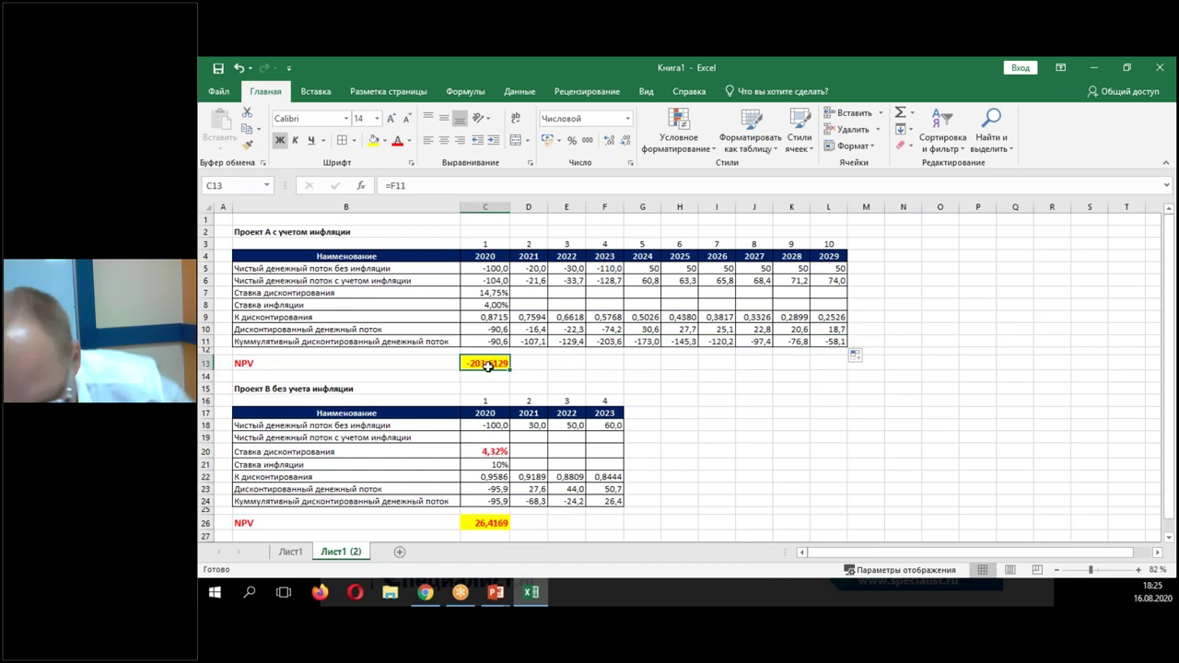
pyautogui.write('=')
pyautogui.click(833, 341)
pyautogui.press('Return')
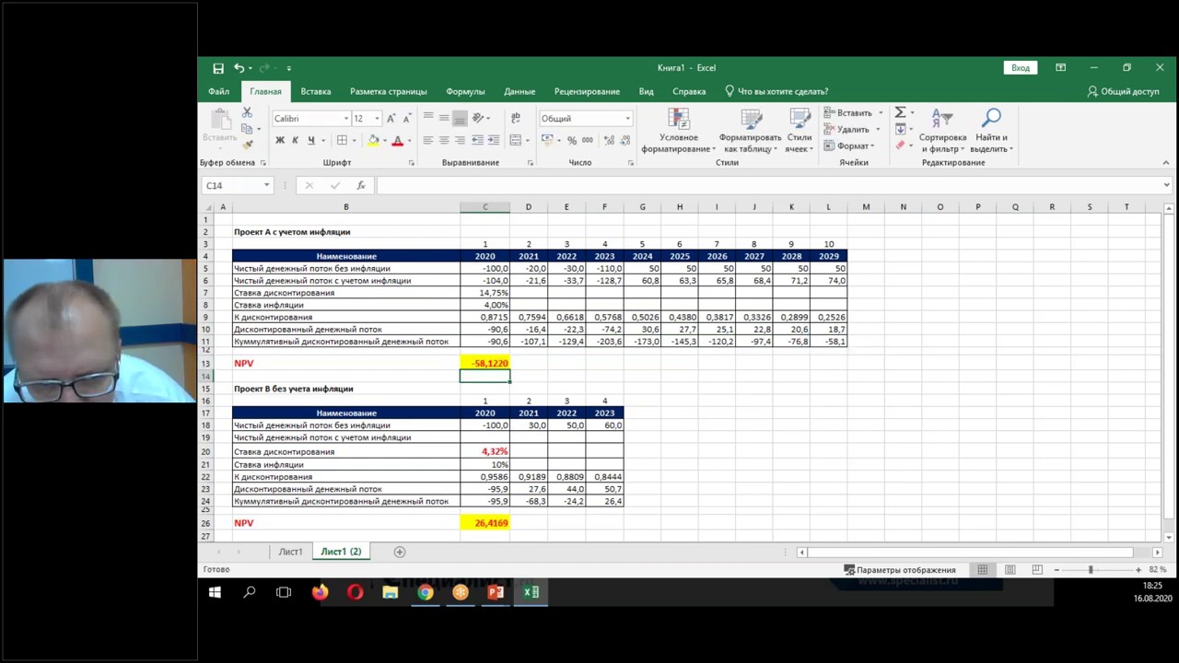
pyautogui.click(486, 363)
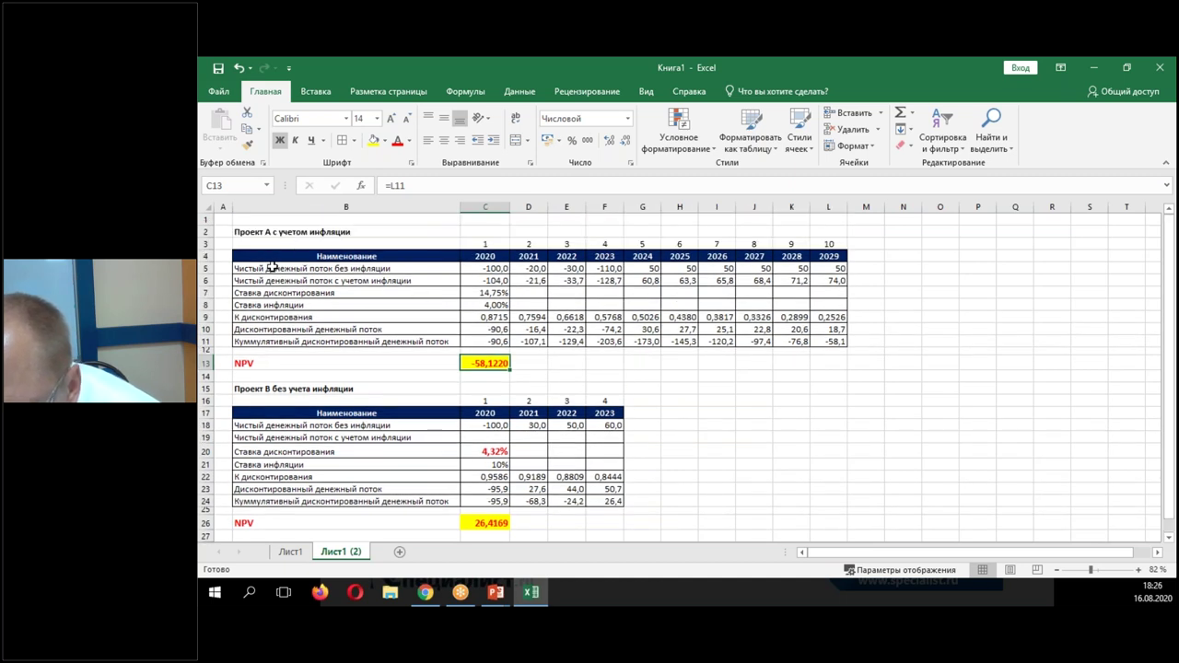
# - Link Проект В's first net cash flow without inflation in C18 to Проект А's with =C5
pyautogui.click(488, 425)
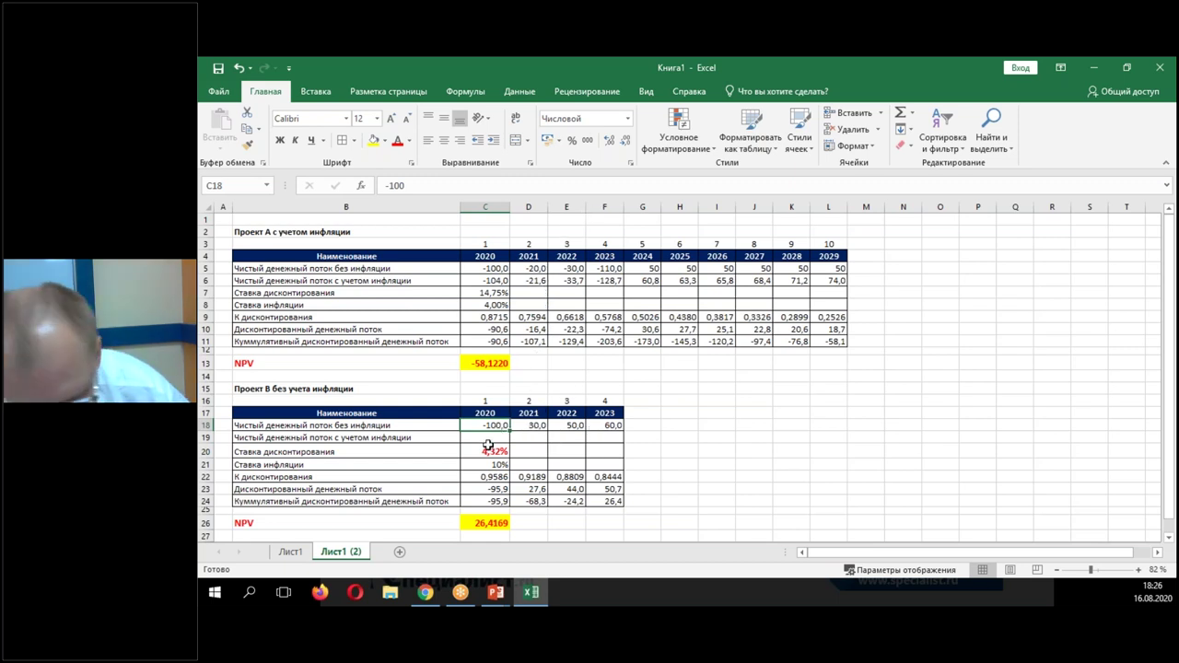
pyautogui.write('=')
pyautogui.click(488, 268)
pyautogui.hotkey('ctrl', 'Return')
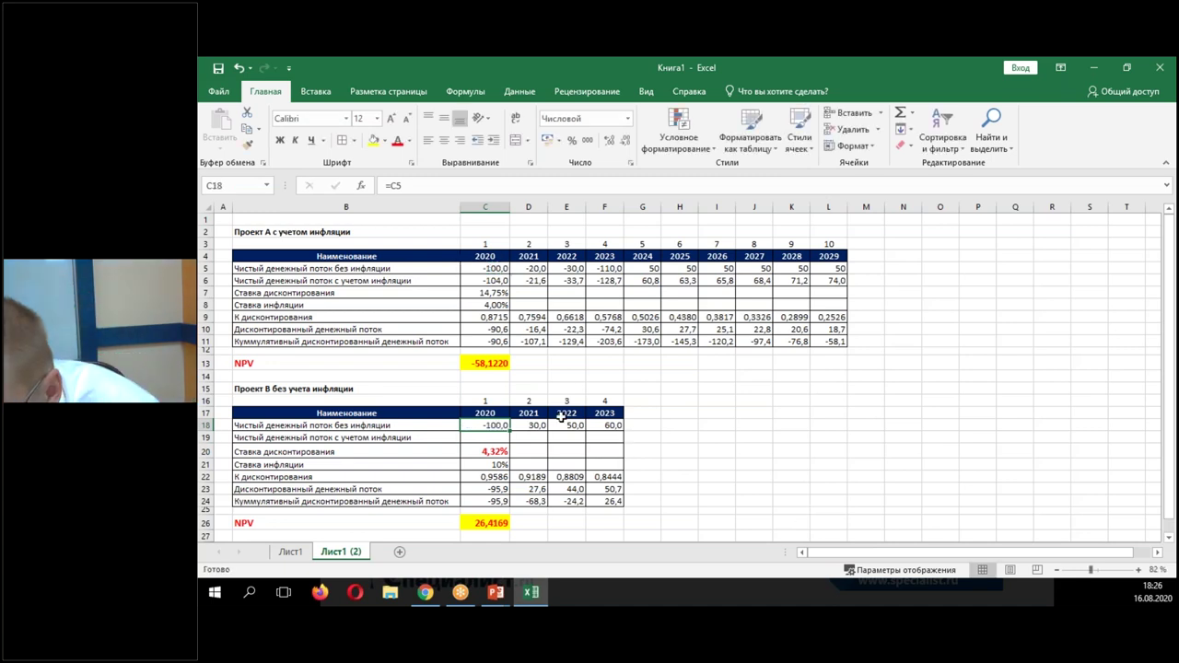
# - Copy the ten period numbers and years from C3:L4 into Проект В's header at C16:L17
pyautogui.moveTo(485, 244); pyautogui.dragTo(816, 252)
pyautogui.rightClick(816, 252)
pyautogui.click(841, 277)
pyautogui.moveTo(485, 401); pyautogui.dragTo(819, 409)
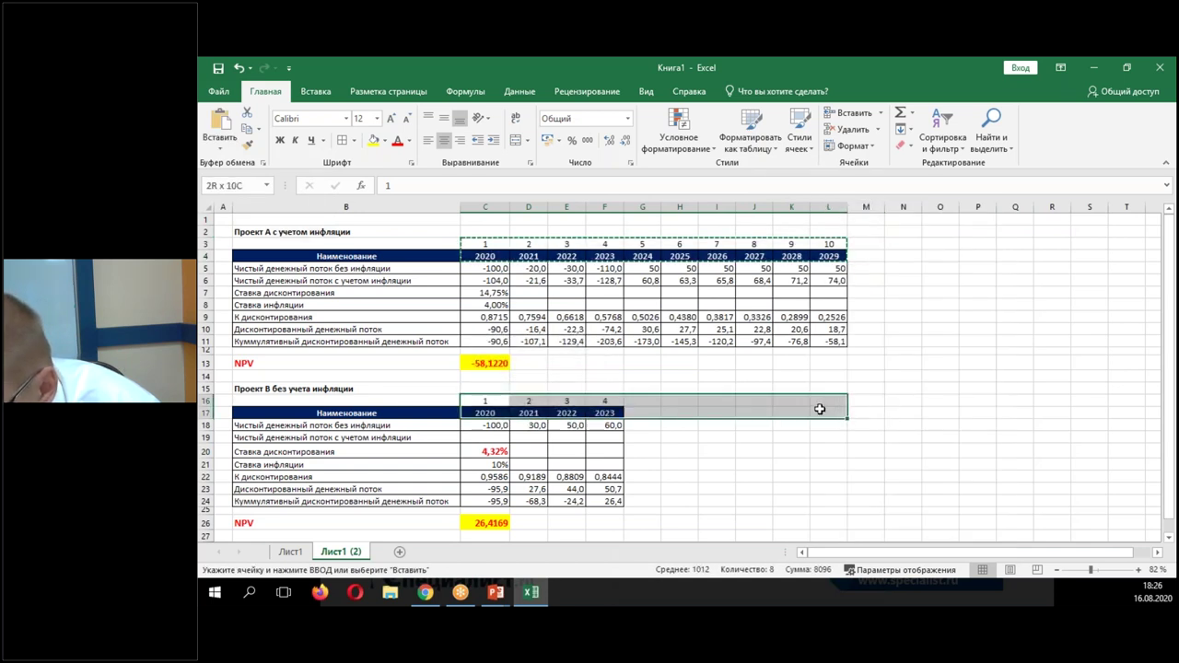
pyautogui.click(219, 122)
pyautogui.click(716, 436)
# - Fill the linked net cash flow formula from C18 across to L18
pyautogui.click(608, 426)
pyautogui.click(489, 424)
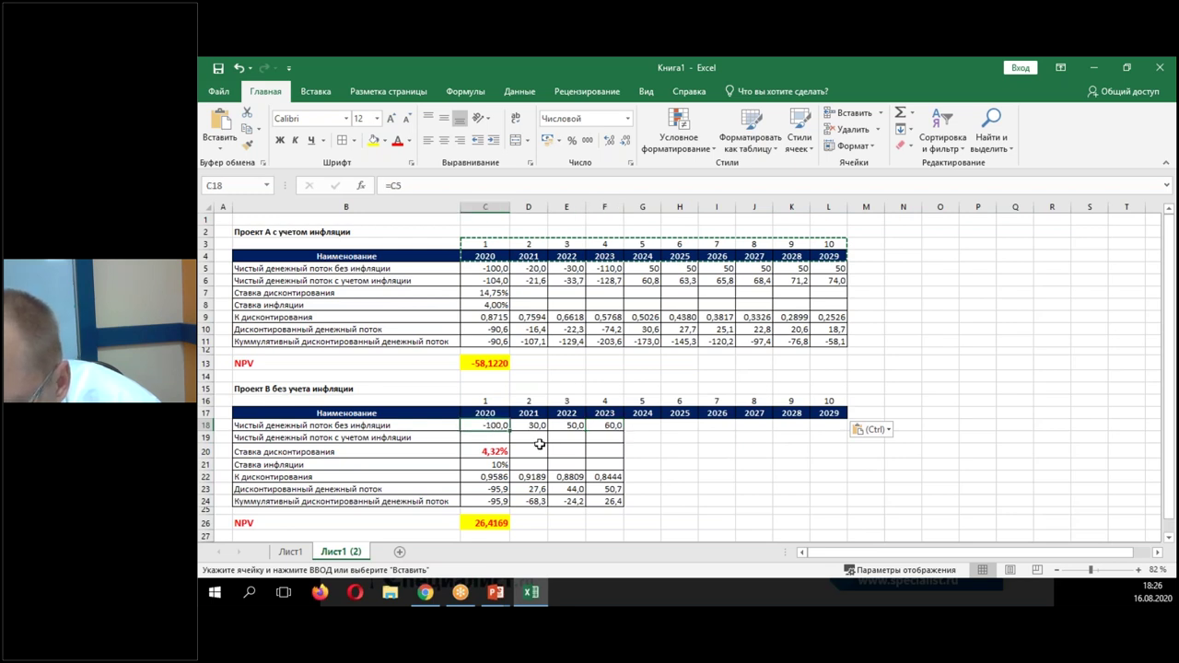
pyautogui.moveTo(509, 430); pyautogui.dragTo(843, 442)
# - Link Проект В's inflation rate in C21 to Проект А's rate with =C8
pyautogui.click(488, 452)
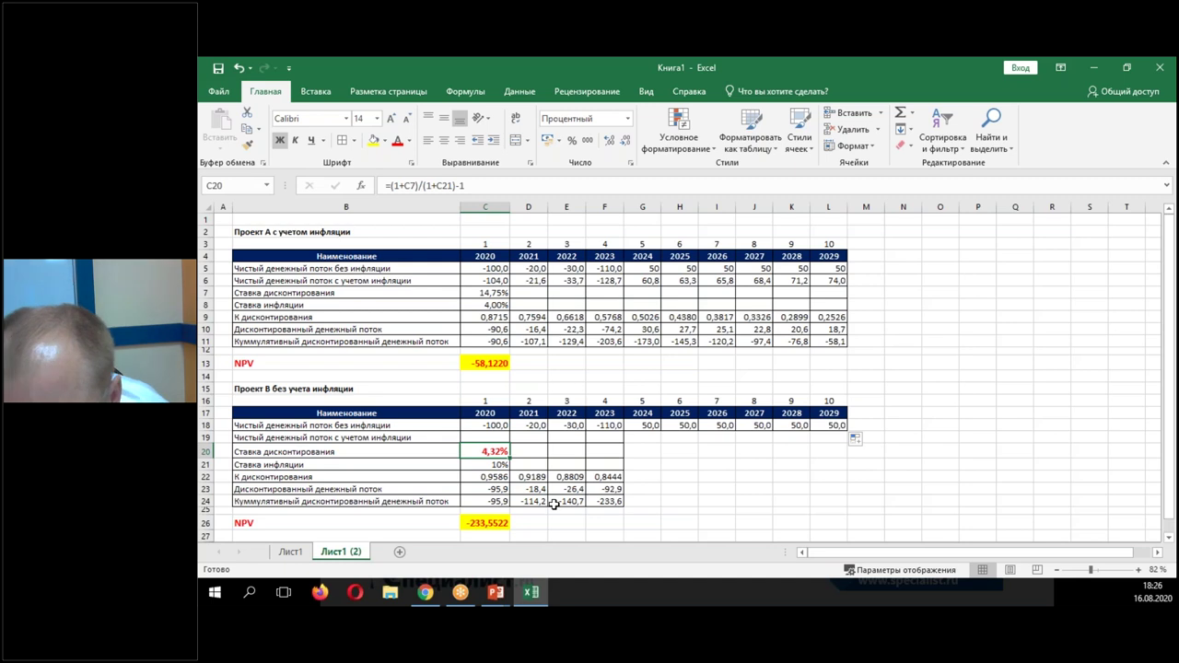
pyautogui.press('Down')
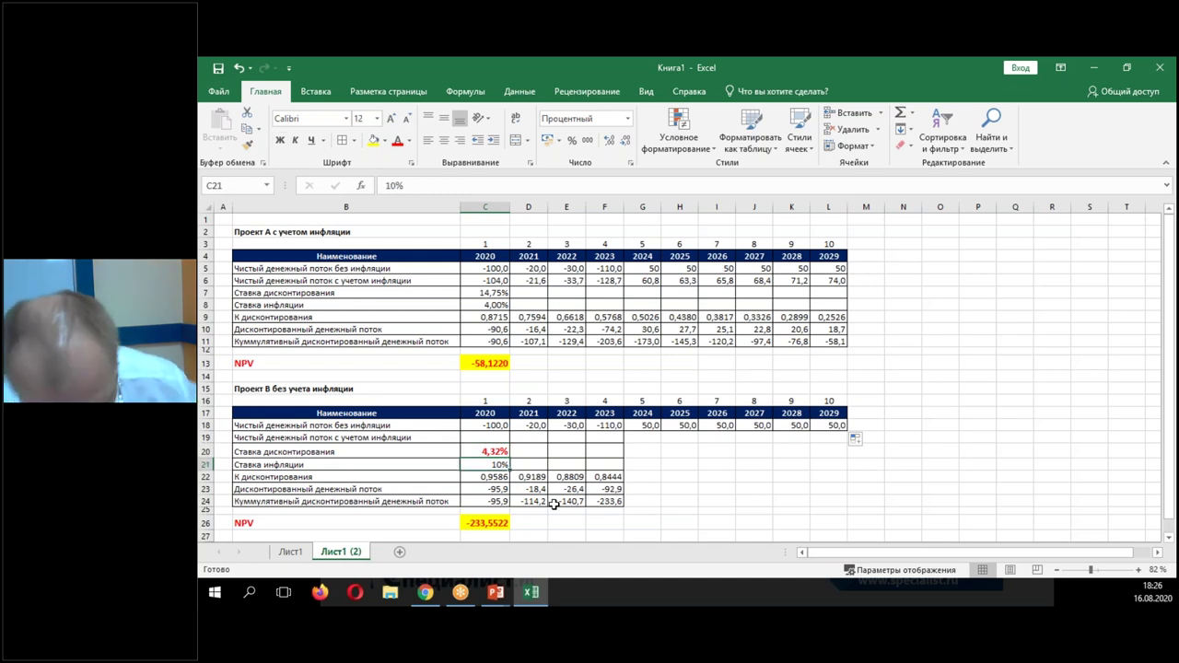
pyautogui.write('=')
pyautogui.click(494, 306)
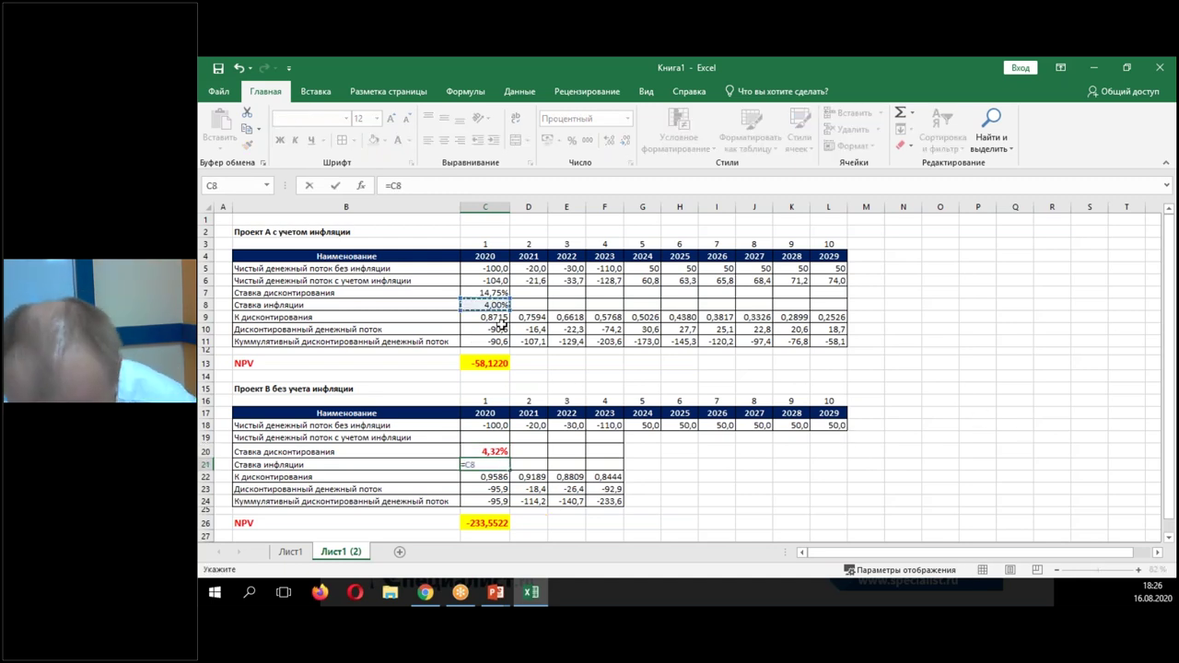
pyautogui.press('Return')
pyautogui.press('Up')
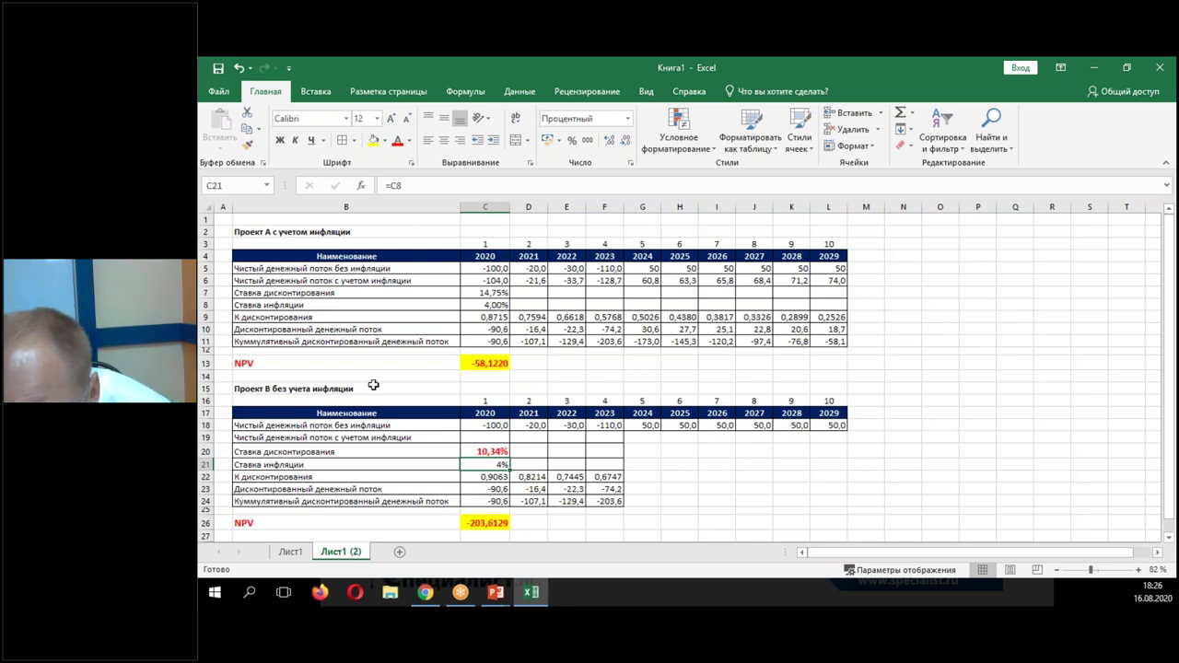
# - Fill the discount factor formula from C22 across to L22 and check the references in C22
pyautogui.click(502, 485)
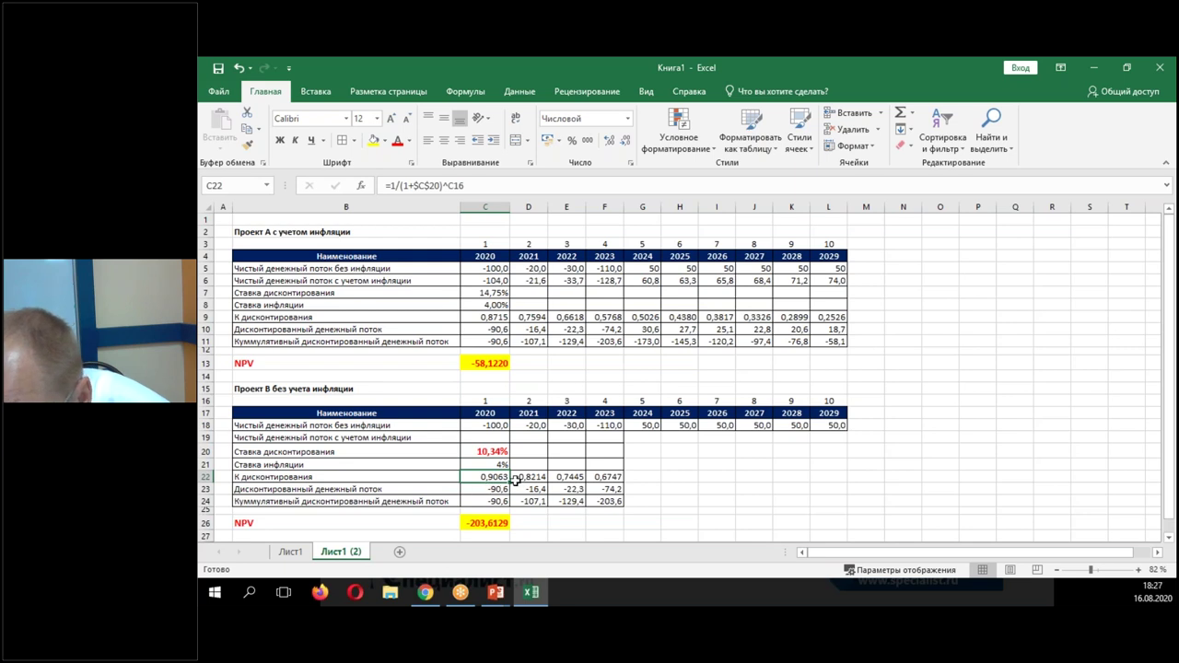
pyautogui.moveTo(512, 482); pyautogui.dragTo(846, 488)
pyautogui.doubleClick(485, 474)
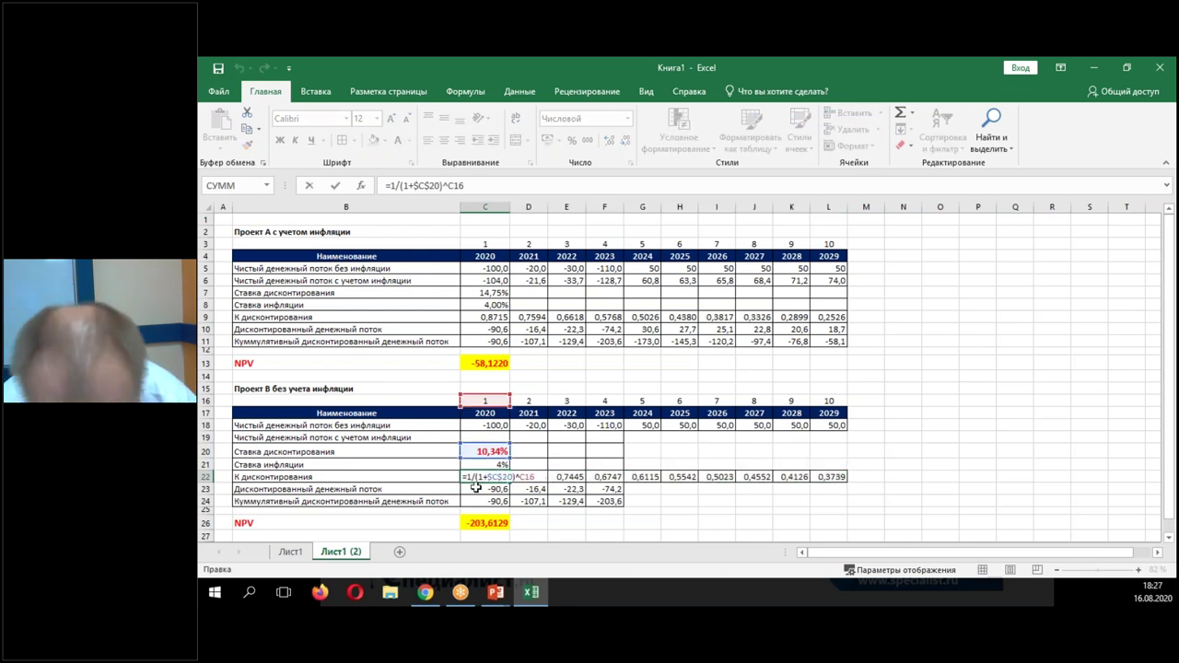
pyautogui.press('Return')
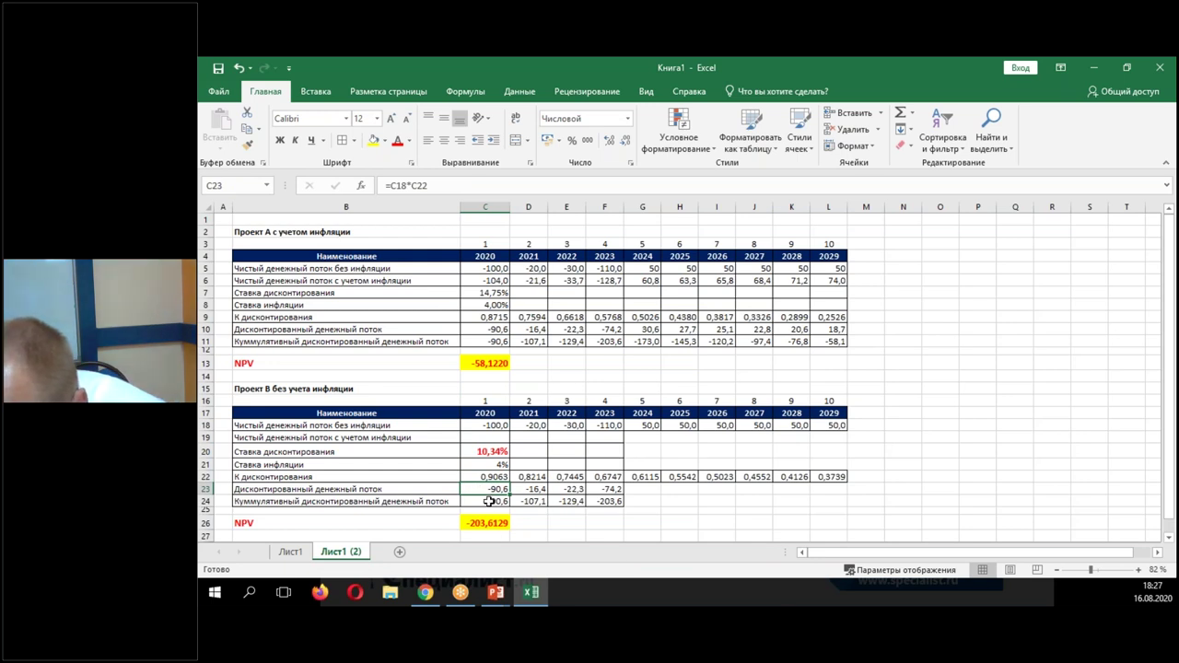
# - Fill the discounted cash flow from C23 to L23, and the cumulative discounted cash flow from F24 to L24
pyautogui.moveTo(511, 495); pyautogui.dragTo(842, 517)
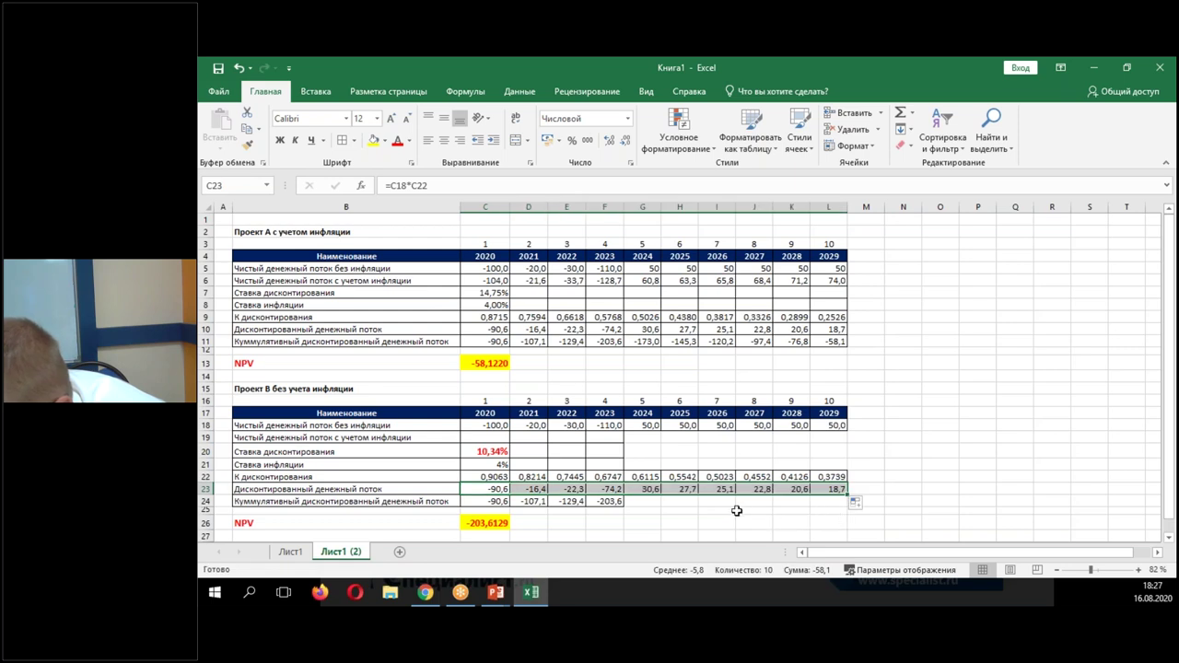
pyautogui.click(650, 489)
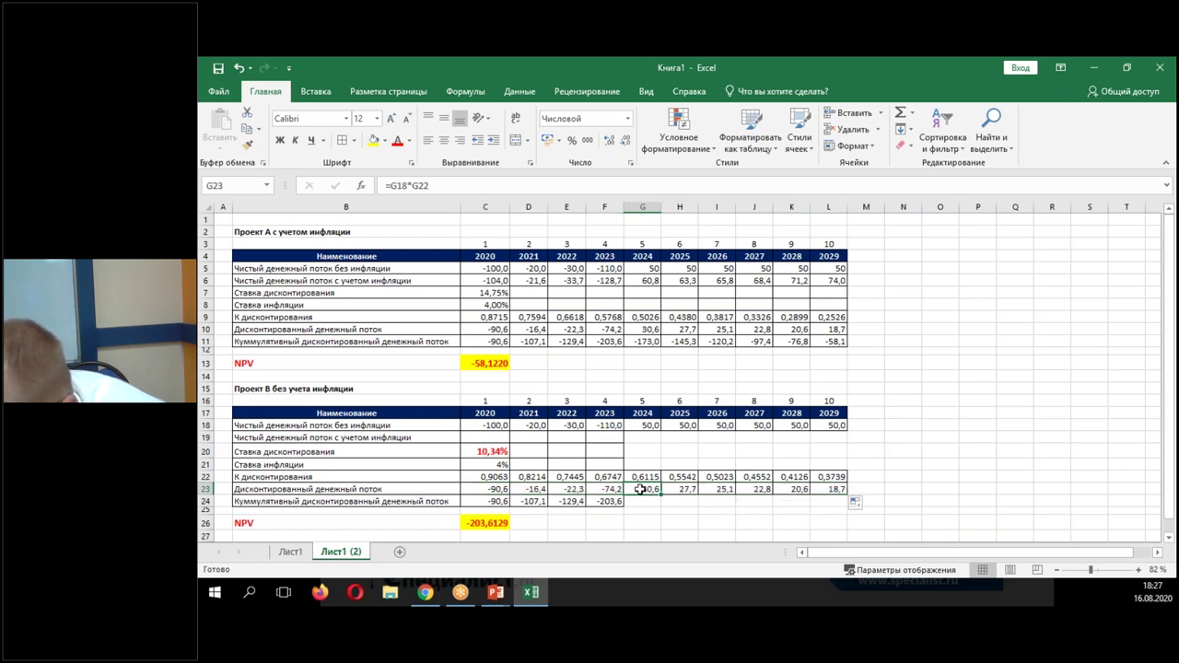
pyautogui.doubleClick(640, 489)
pyautogui.press('Return')
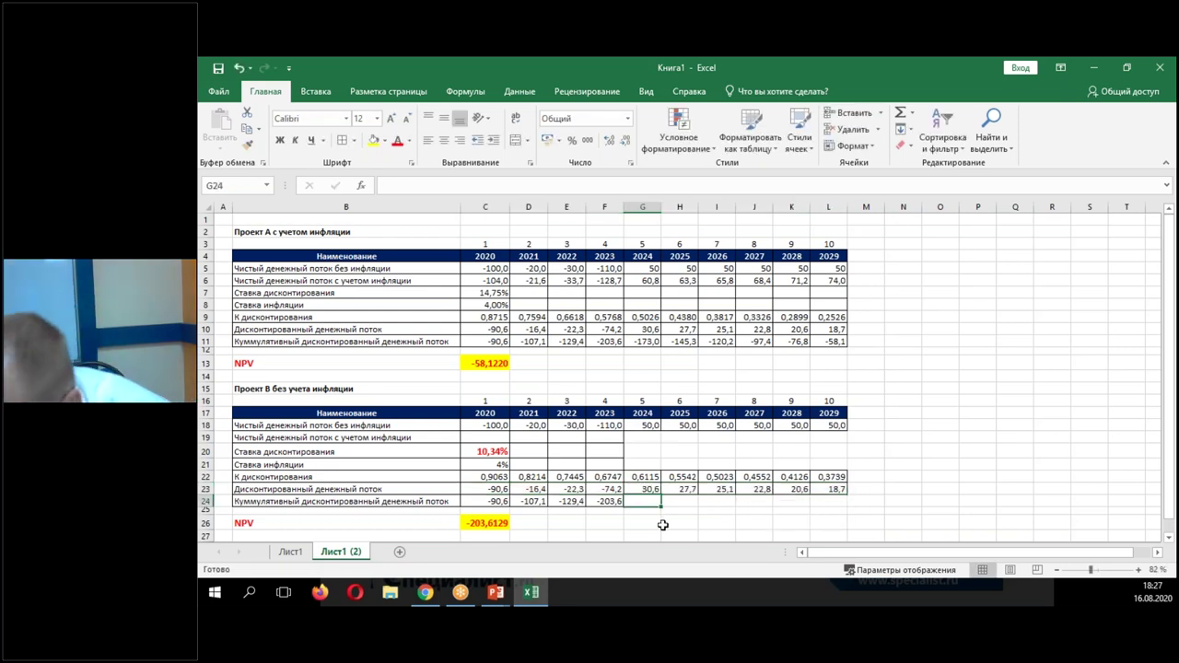
pyautogui.click(612, 502)
pyautogui.moveTo(624, 506); pyautogui.dragTo(834, 519)
# - Link Проект В's NPV in C26 to the last cumulative discounted cash flow with =L24
pyautogui.click(484, 524)
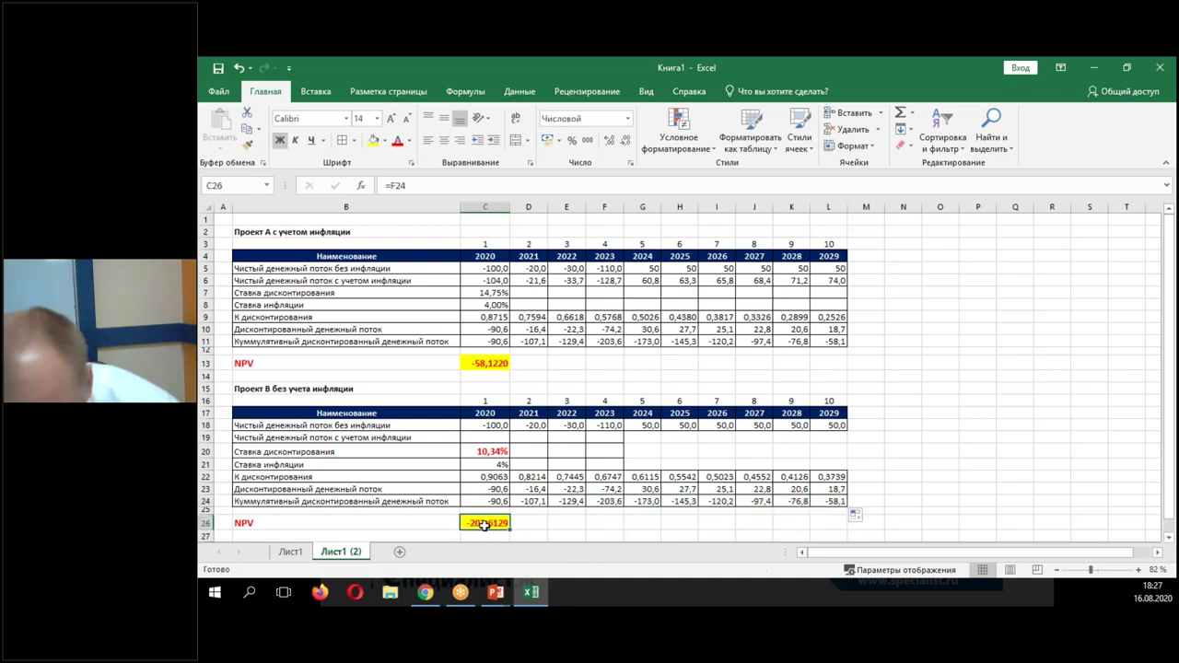
pyautogui.write('=')
pyautogui.click(819, 504)
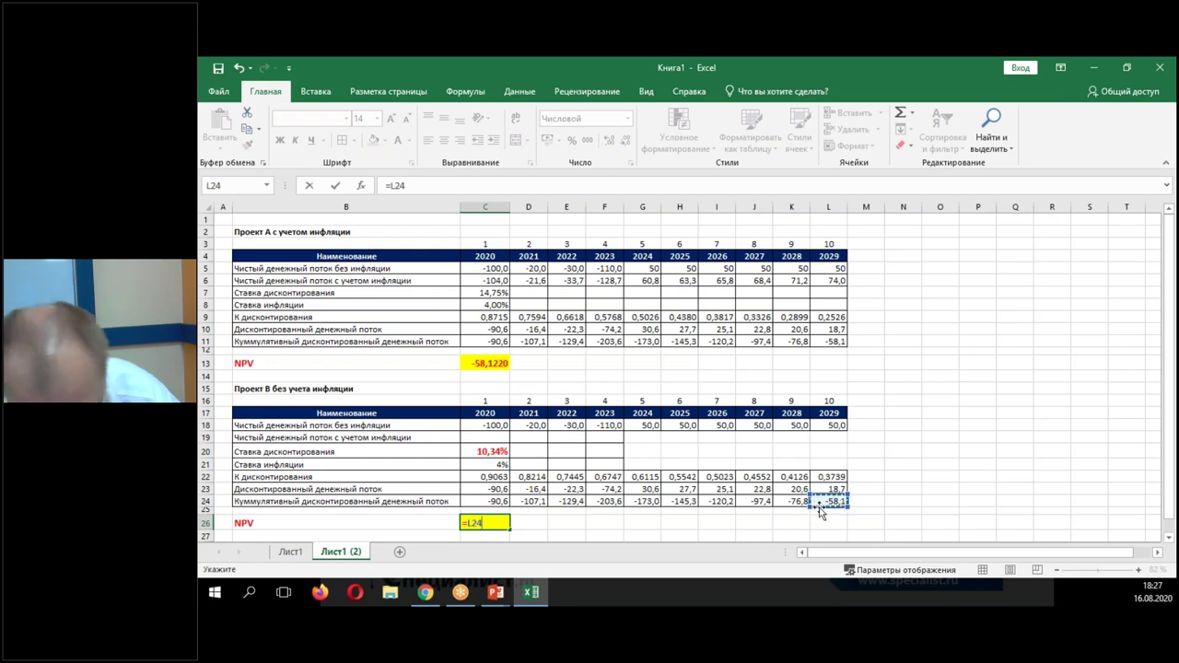
pyautogui.press('Return')
pyautogui.click(488, 523)
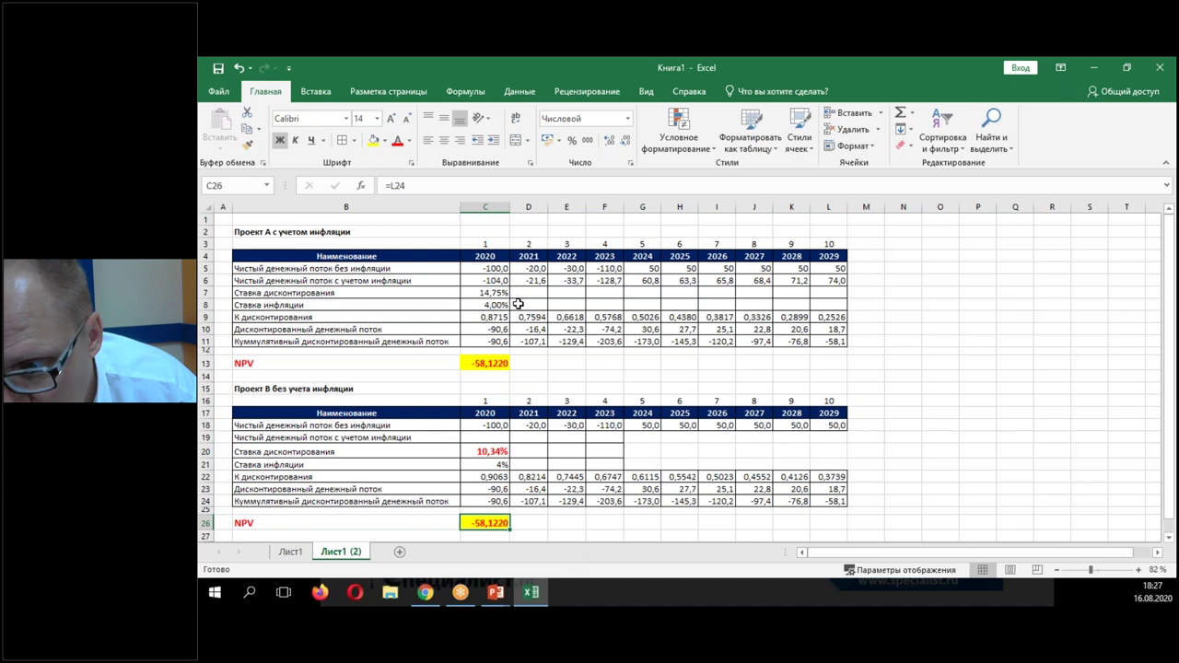
# - Try calculating Проект В's discount rate in C20 as the simple difference =C7-C8, and undo it
pyautogui.click(496, 452)
pyautogui.write('=')
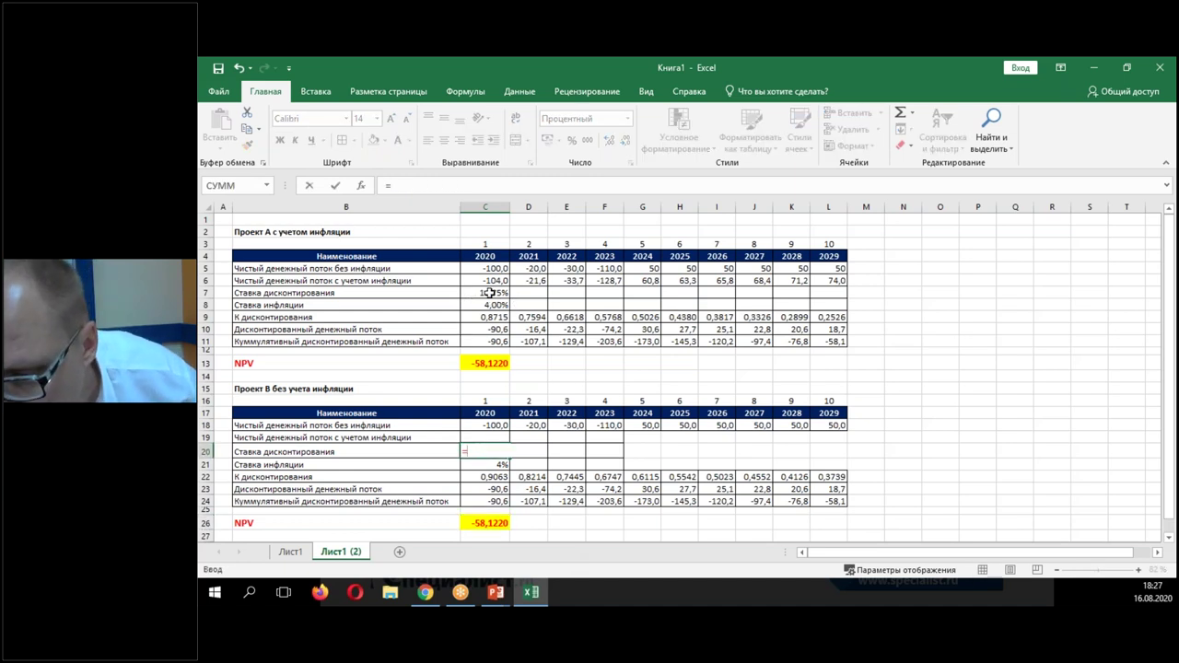
pyautogui.click(493, 293)
pyautogui.write('-')
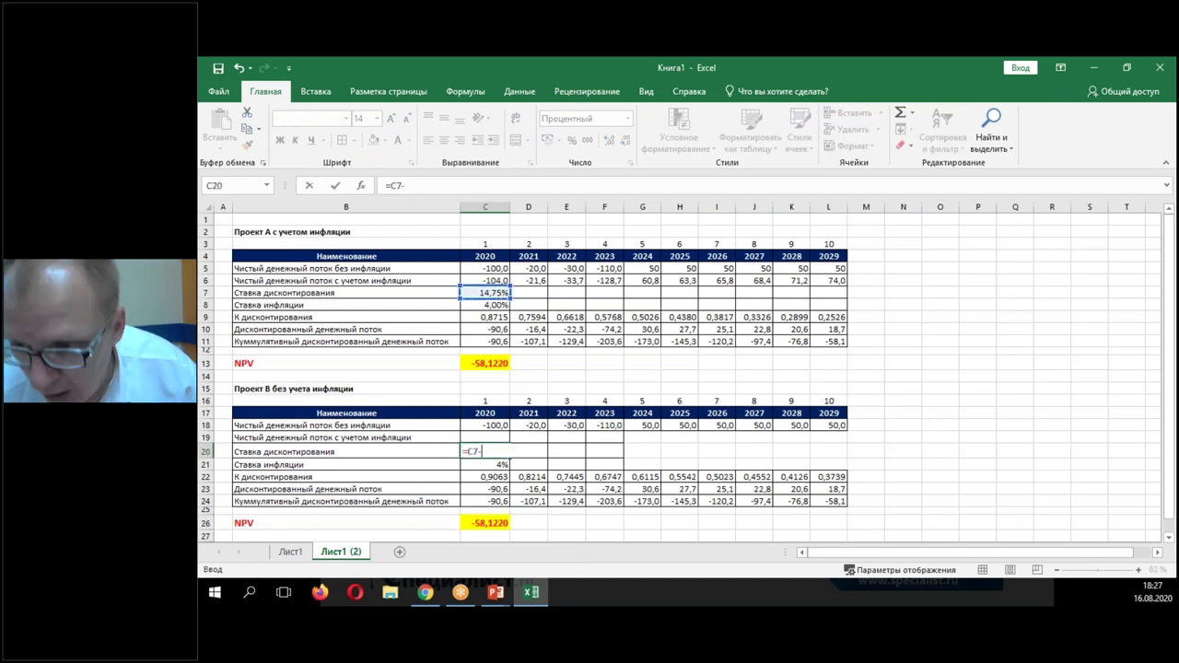
pyautogui.click(498, 304)
pyautogui.press('Return')
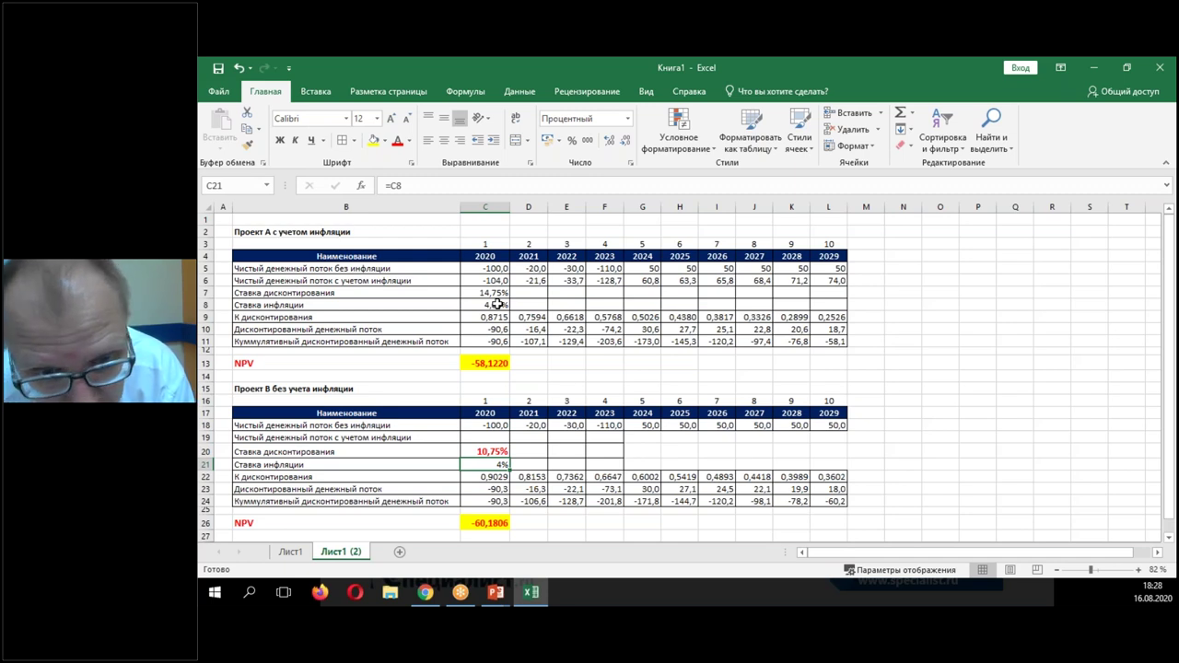
pyautogui.click(239, 67)
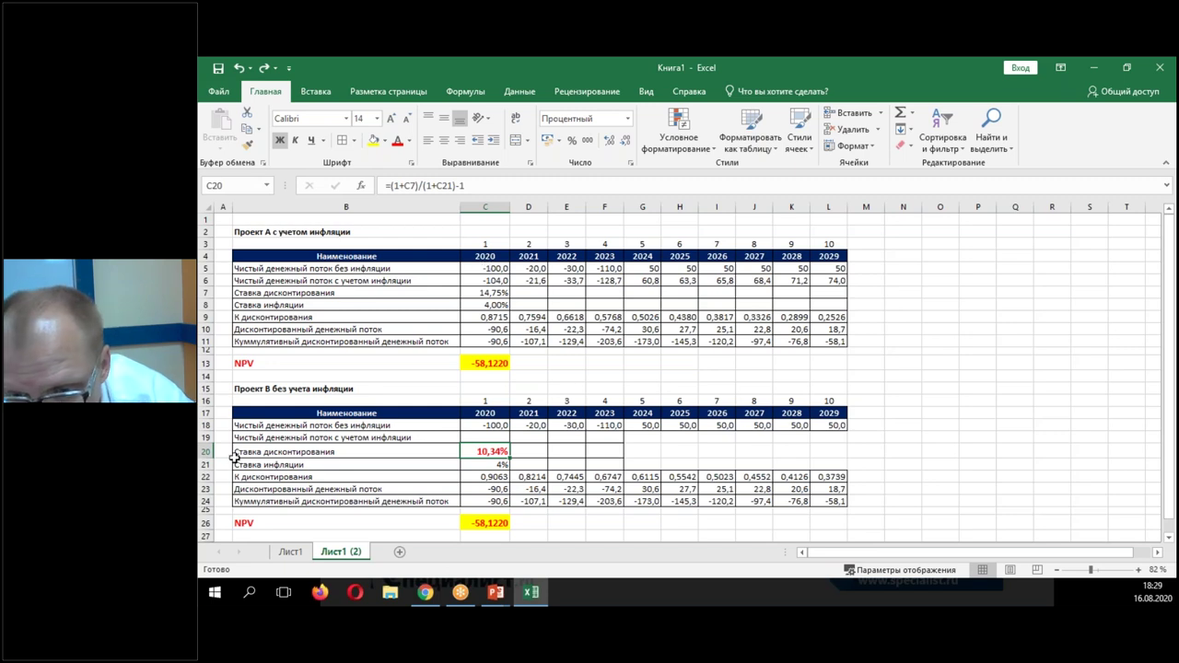
# - Apply borders to all cells of Проект В's extended table, B17:L24
pyautogui.moveTo(260, 416); pyautogui.dragTo(828, 501)
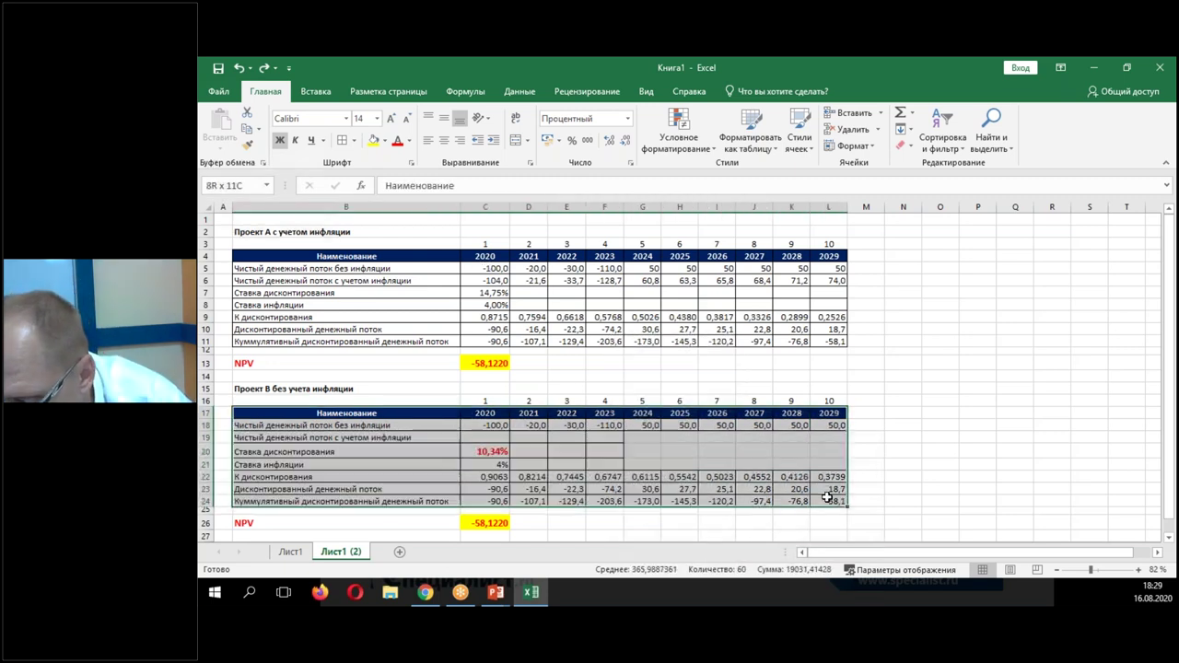
pyautogui.click(618, 446)
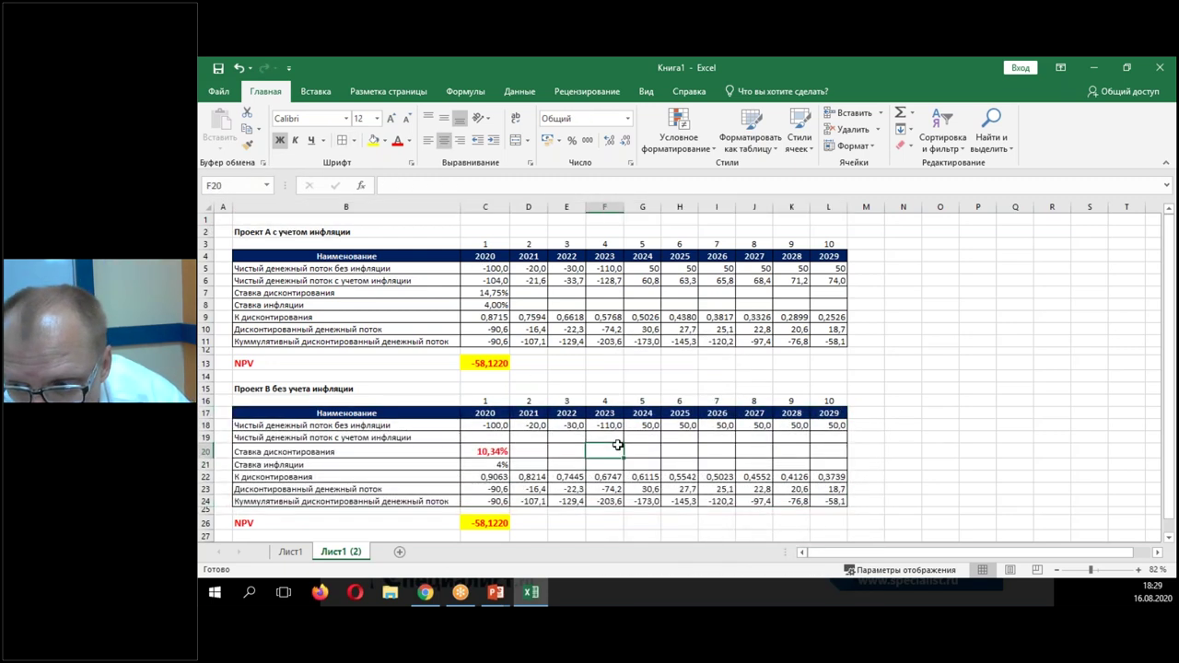
pyautogui.click(564, 451)
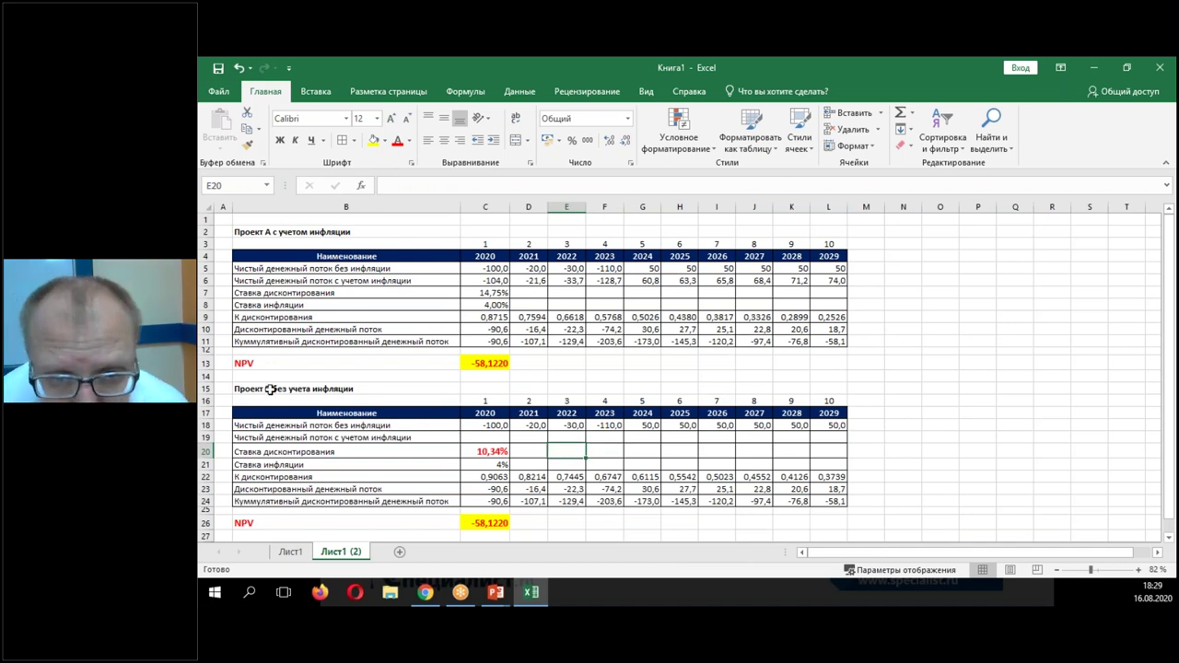
pyautogui.click(521, 479)
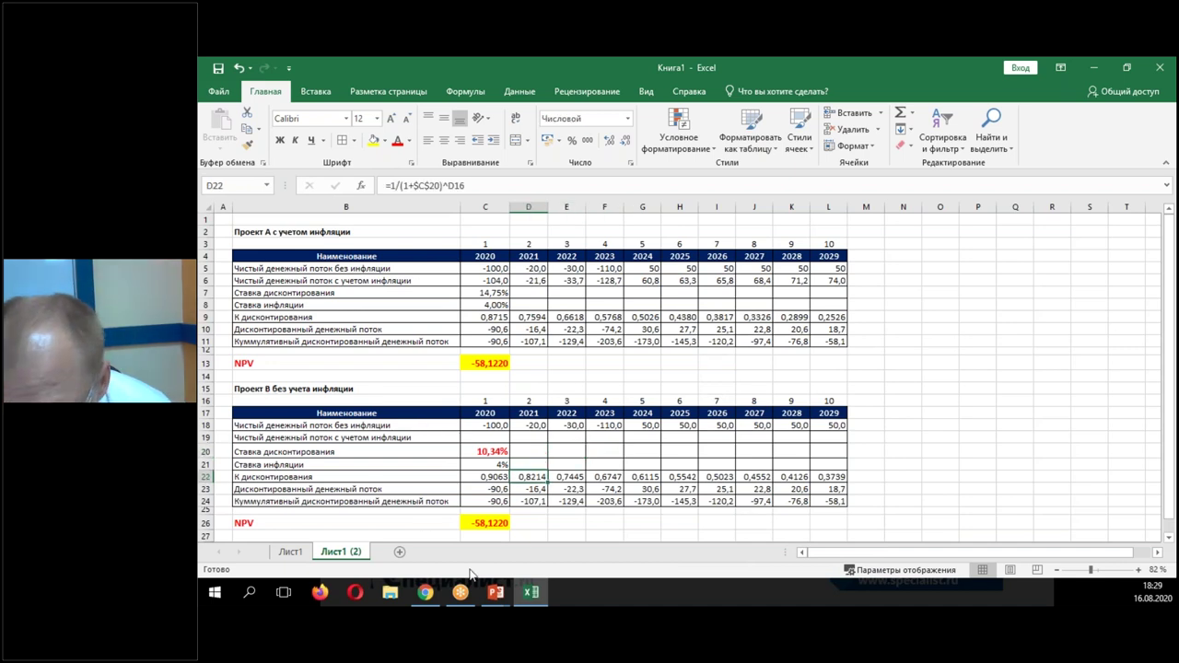
# - Switch to the PowerPoint presentation and go past the calculation slides to slide 10, «Приглашаем на курс»
pyautogui.click(498, 595)
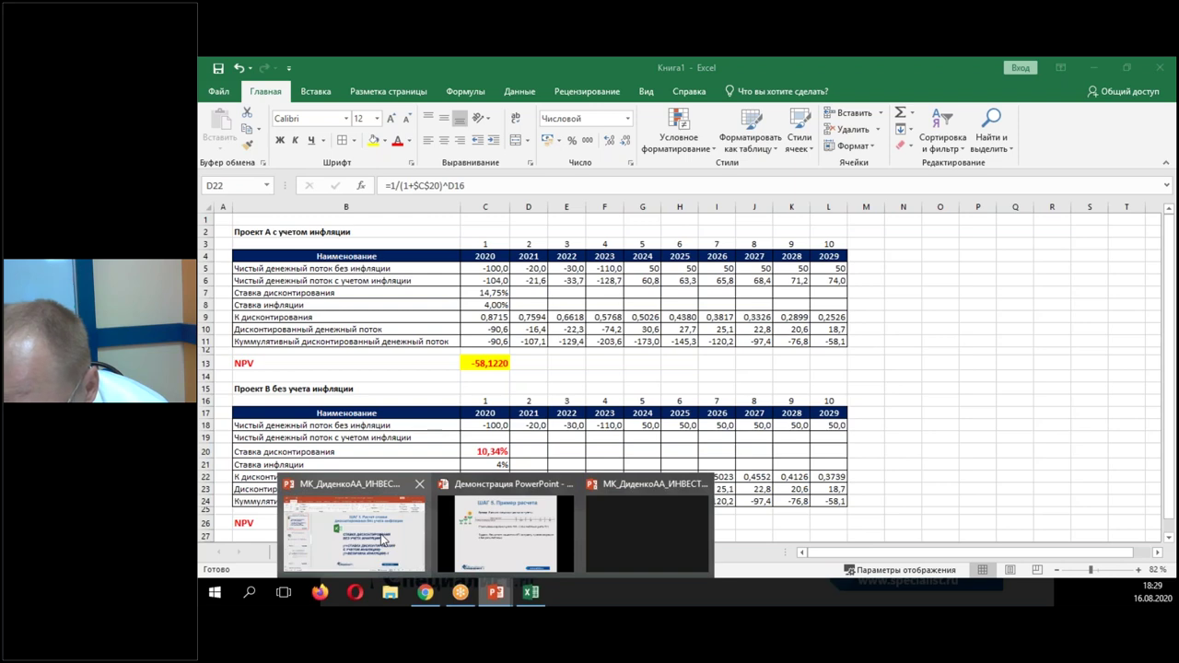
pyautogui.click(367, 531)
pyautogui.scroll(-2, 895, 316)
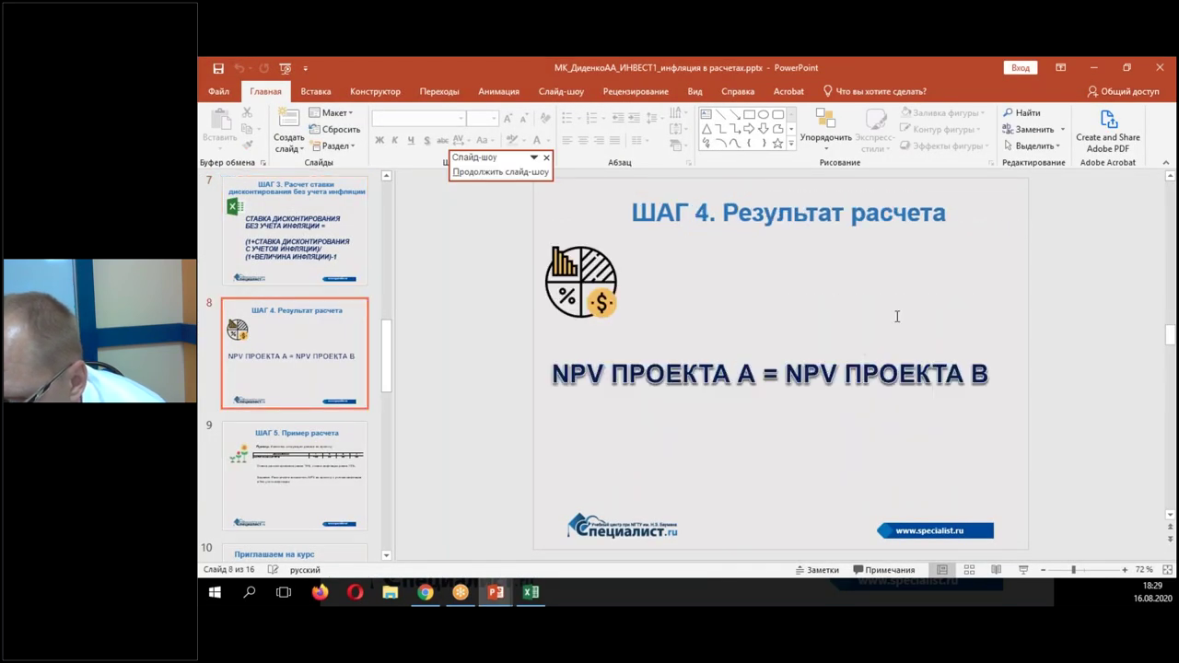
pyautogui.scroll(-1, 893, 320)
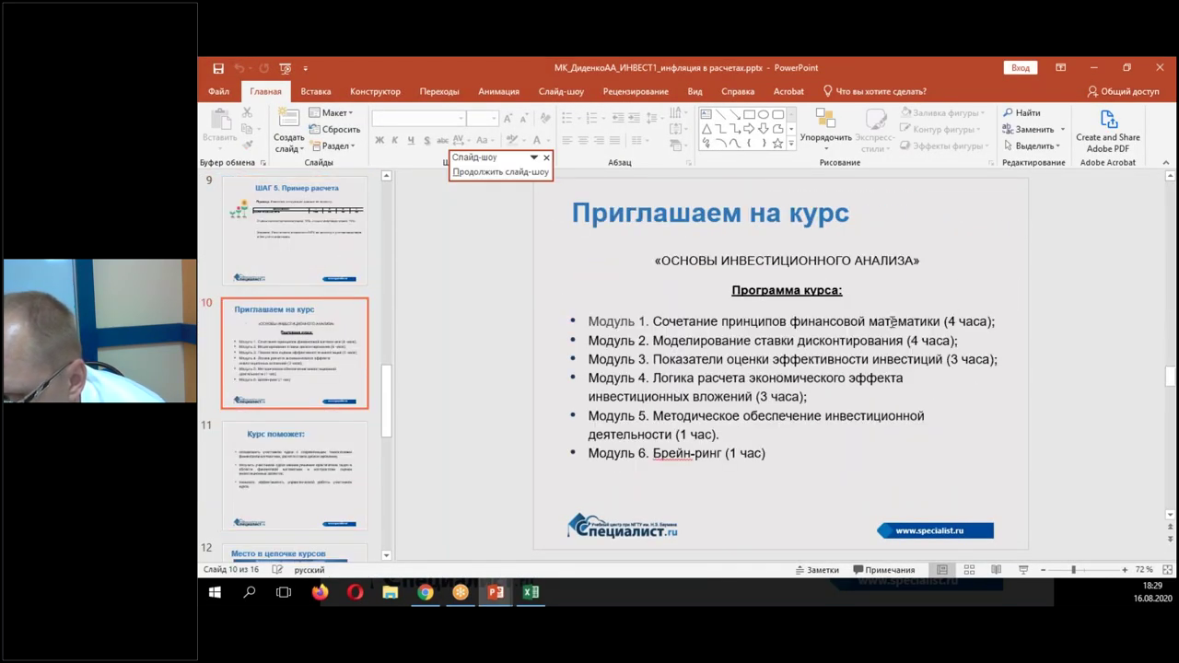